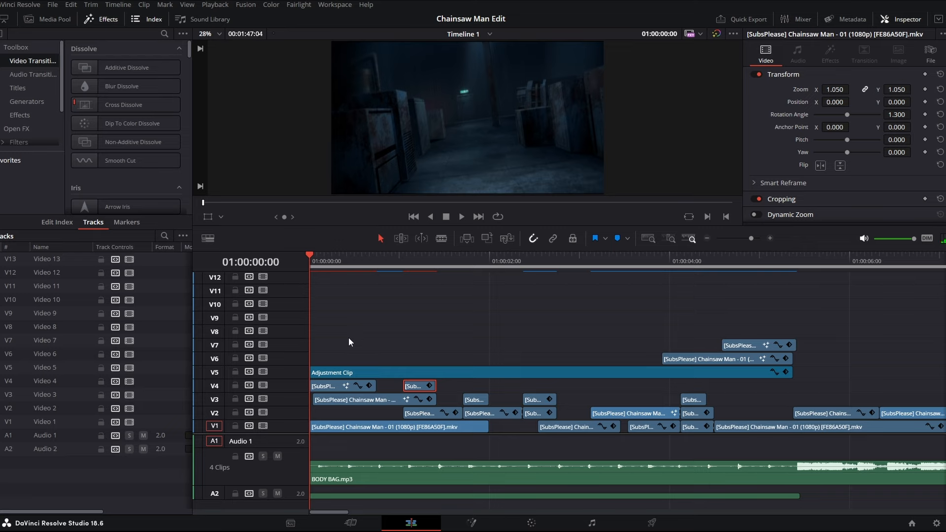
Review the opening layered clips frame by frame from the start of Timeline 1 to 01:00:01:01
key(space)
double_click(342, 386)
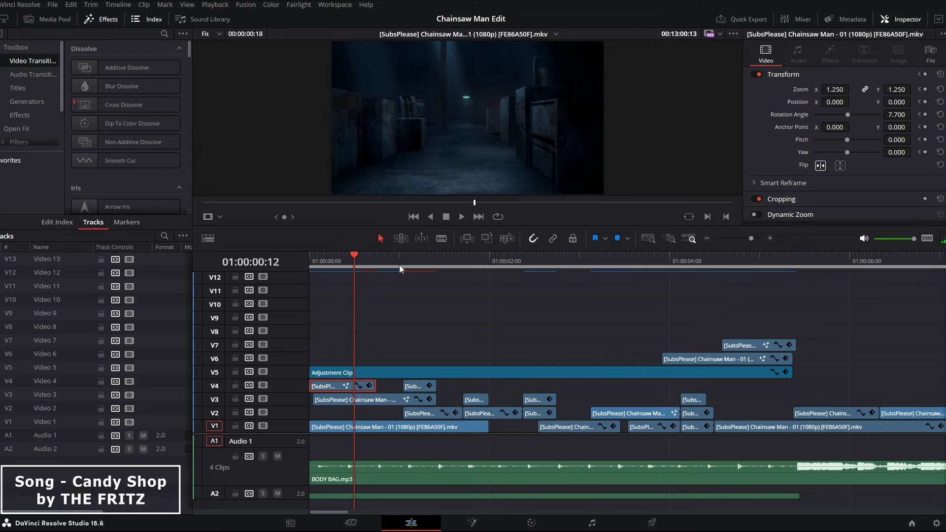
click(393, 337)
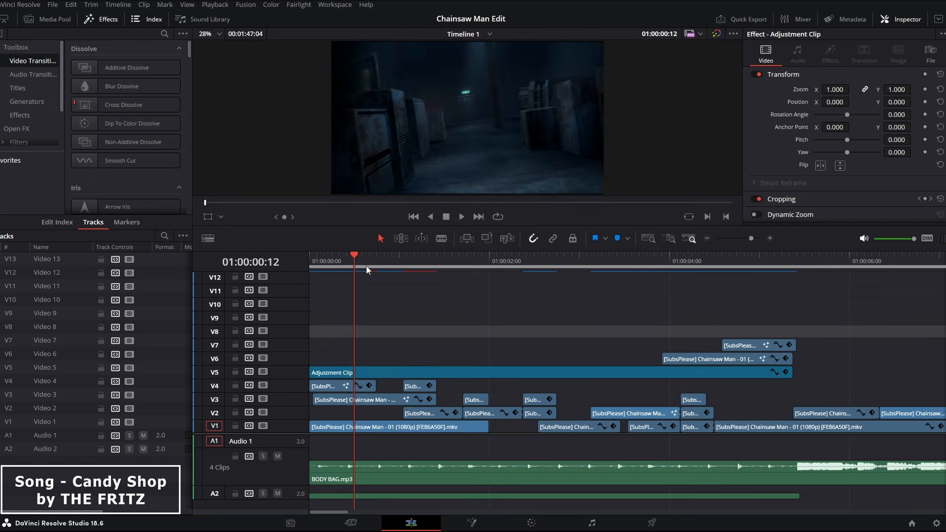
click(373, 268)
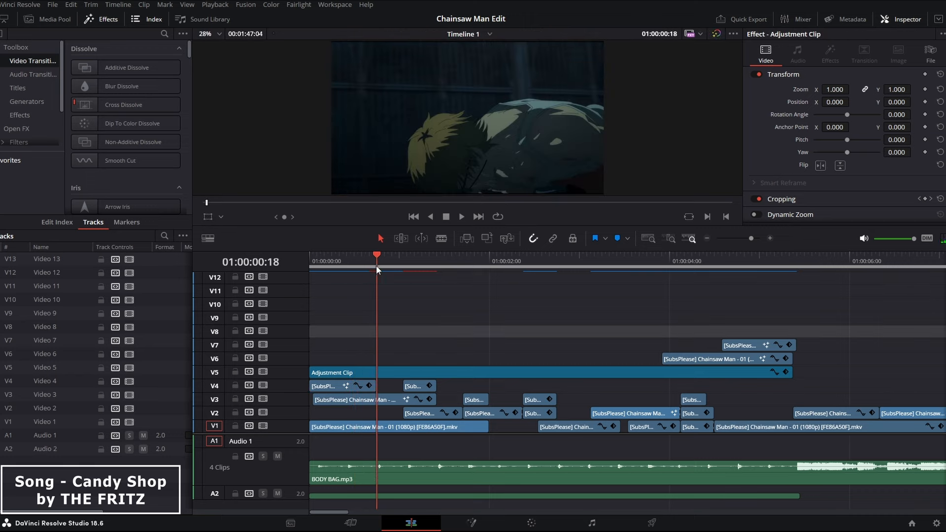
drag(377, 268, 404, 263)
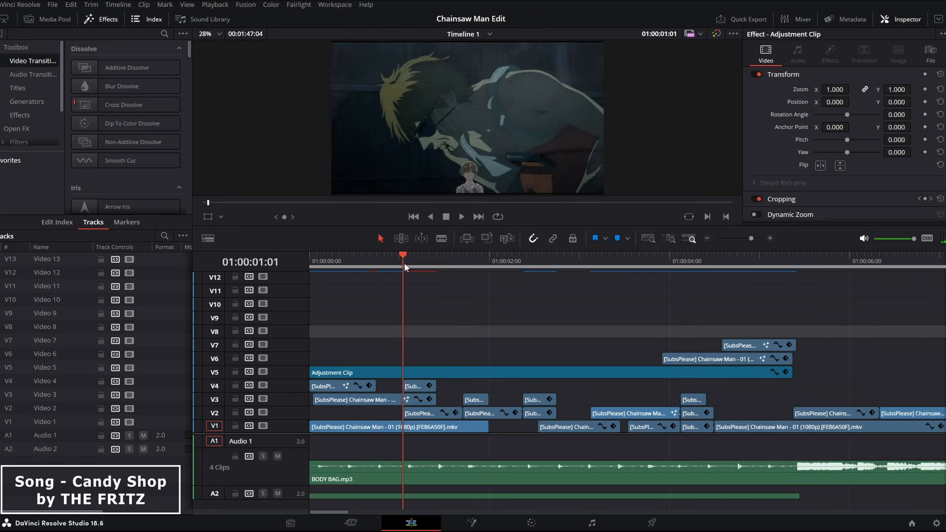
Select the second V4 clip and examine its masked figure in an enlarged preview around 01:00:01:01
click(415, 389)
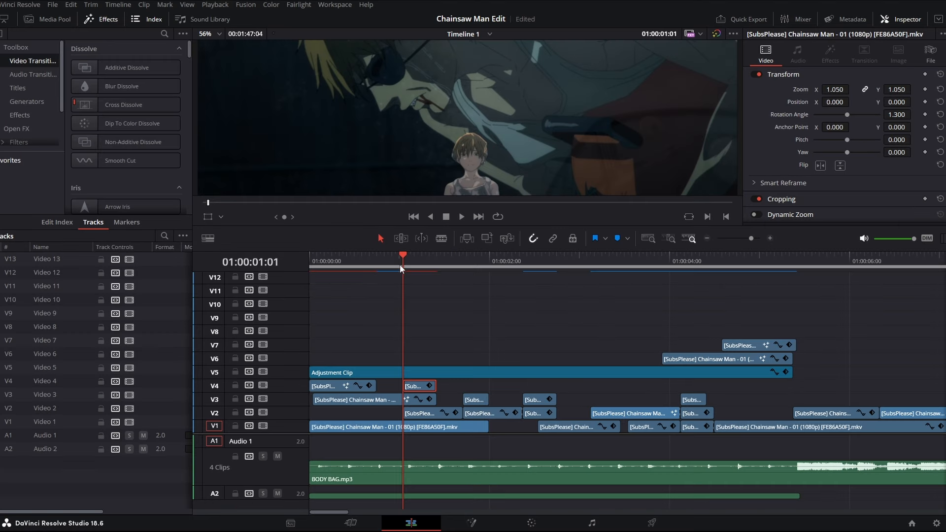
mouse_move(408, 261)
mouse_down()
mouse_move(418, 260)
mouse_move(403, 262)
mouse_up()
key(Right)
key(Right)
key(Right)
key(Right)
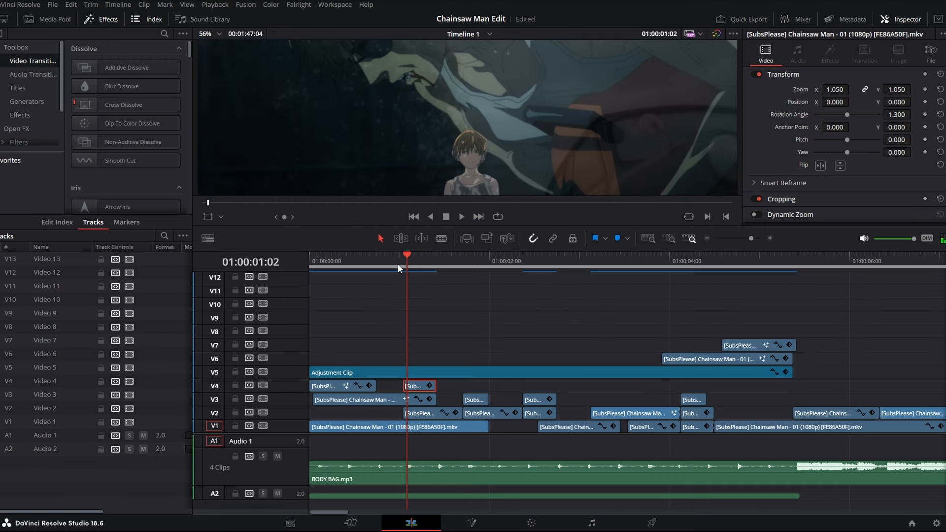
key(space)
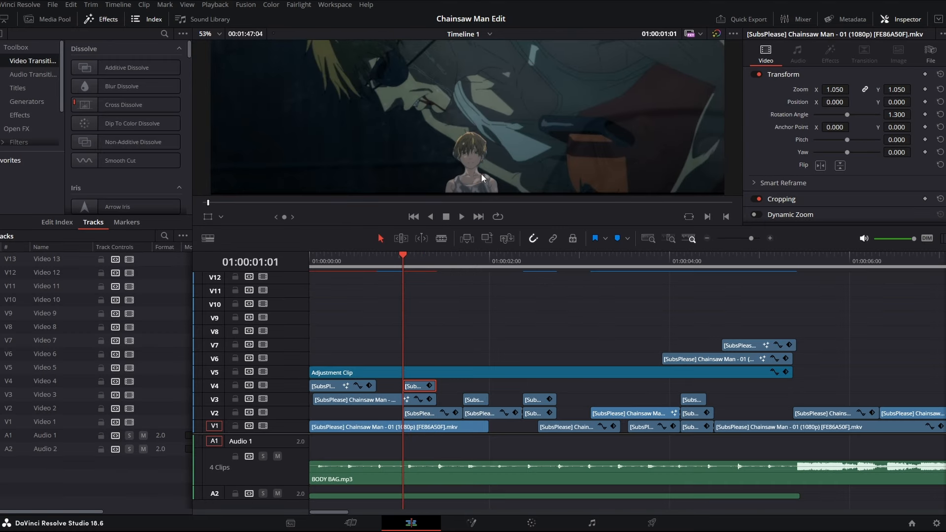
scroll(481, 173, up, 1)
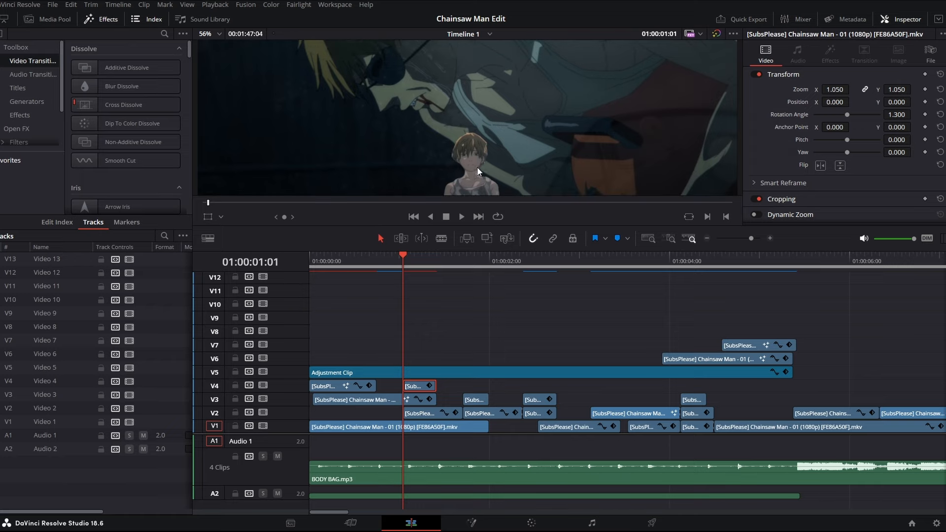
click(407, 261)
key(space)
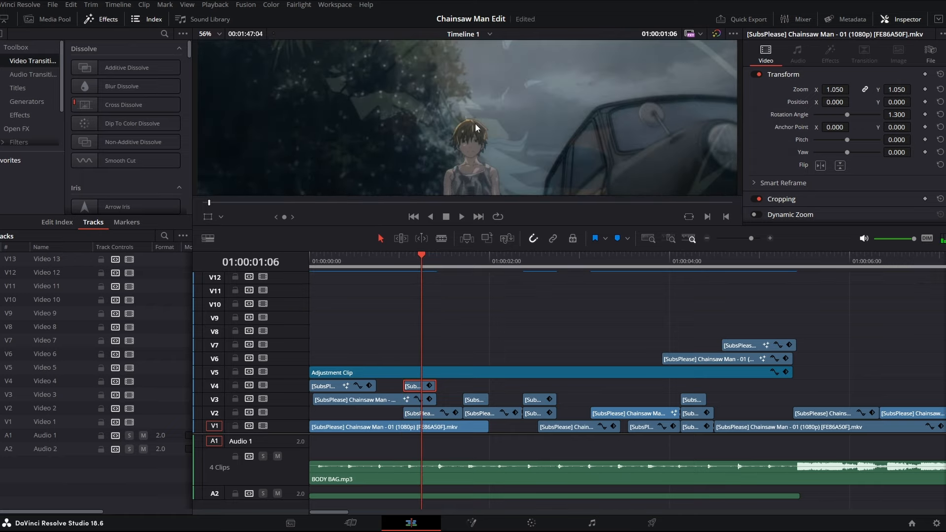
Fit the whole frame in the preview and play back the opening transitions from about 01:00:00:18
click(377, 261)
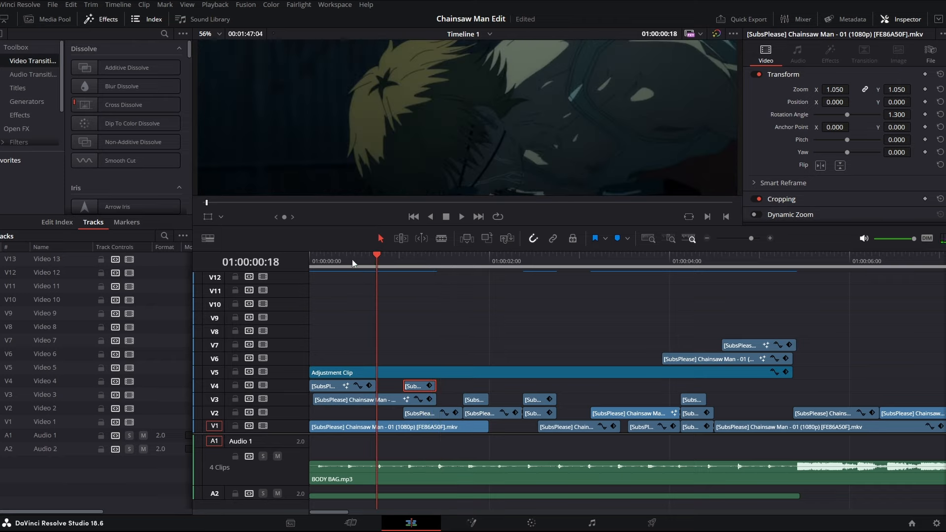
scroll(461, 187, down, 2)
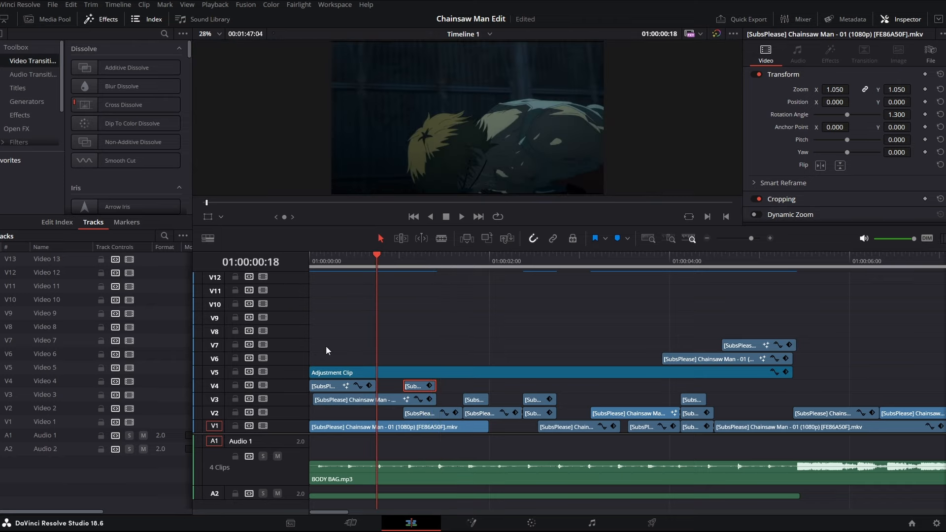
key(space)
drag(405, 262, 384, 256)
key(space)
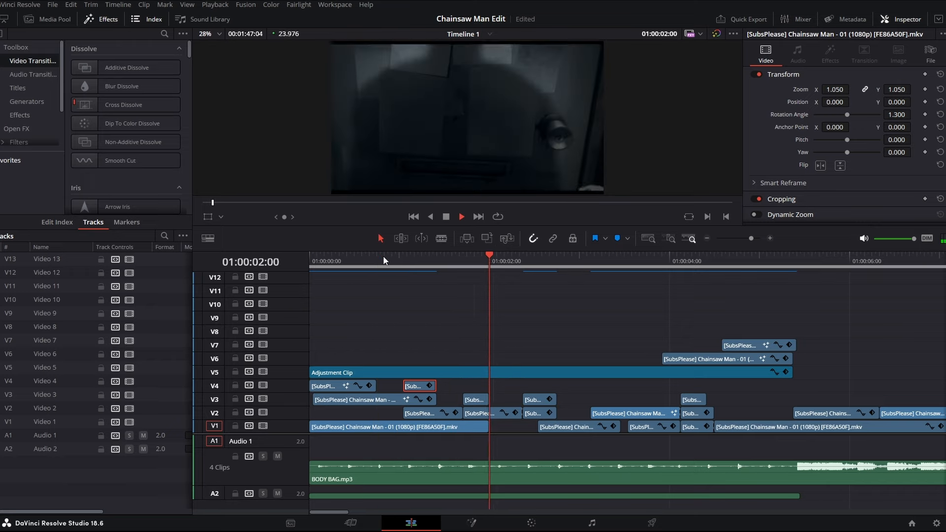
click(464, 267)
drag(464, 267, 270, 266)
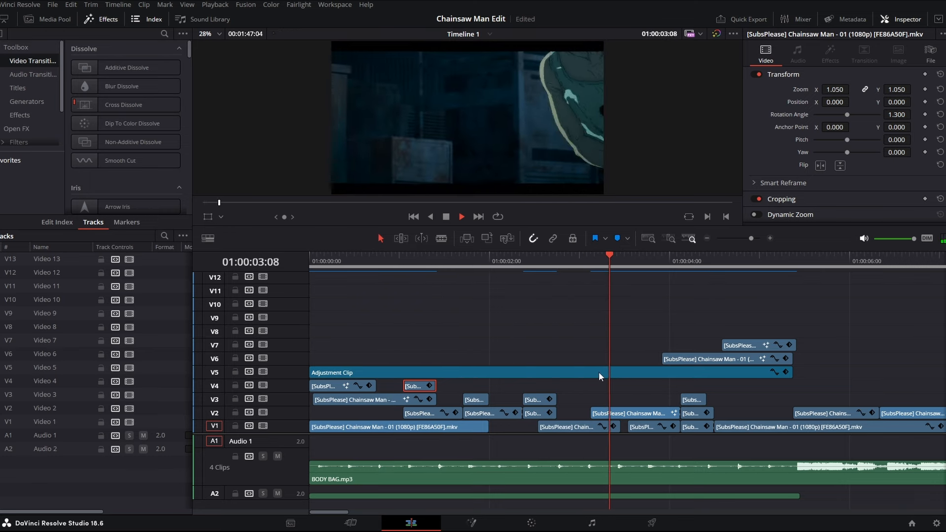
Select the V6 hand clip and step through its overlay from 01:00:03:22 to 01:00:04:03
click(657, 262)
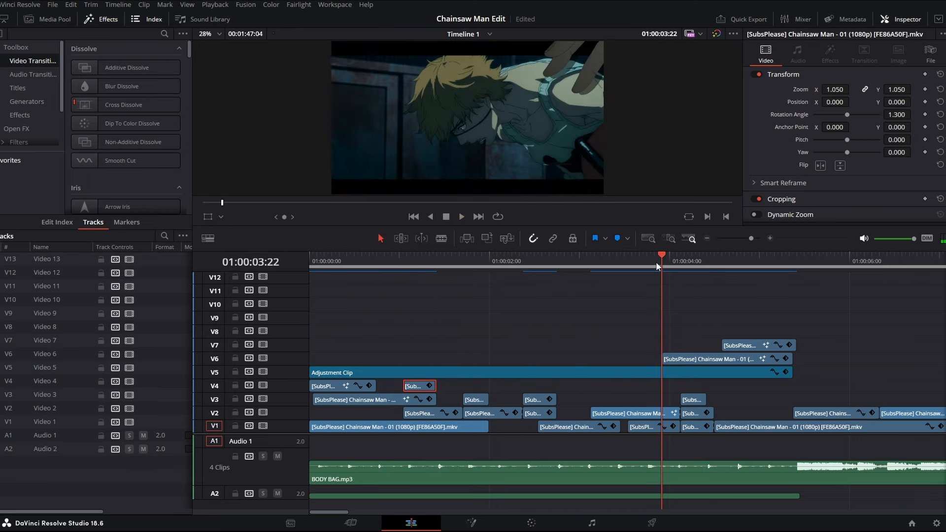
key(Right)
key(Right)
click(671, 360)
key(Left)
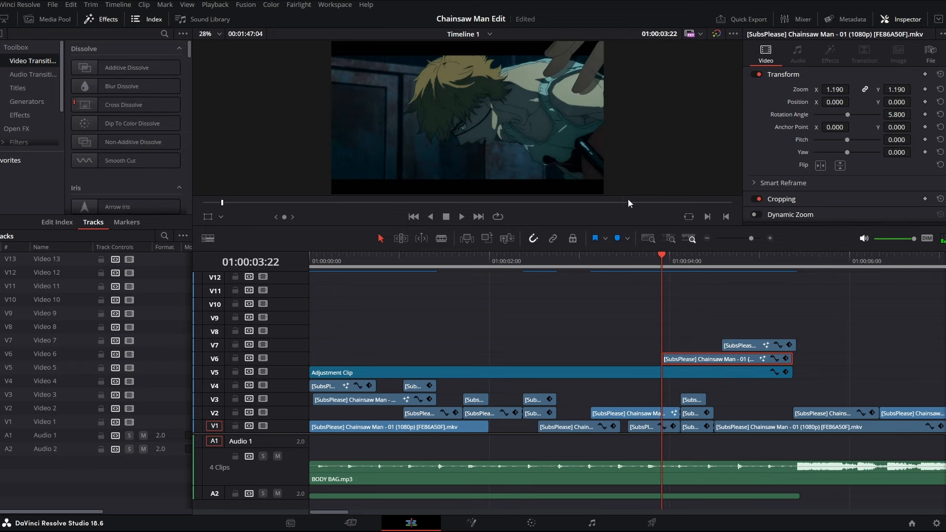
key(Right)
key(Right)
key(Right)
key(Right)
key(Right)
key(Right)
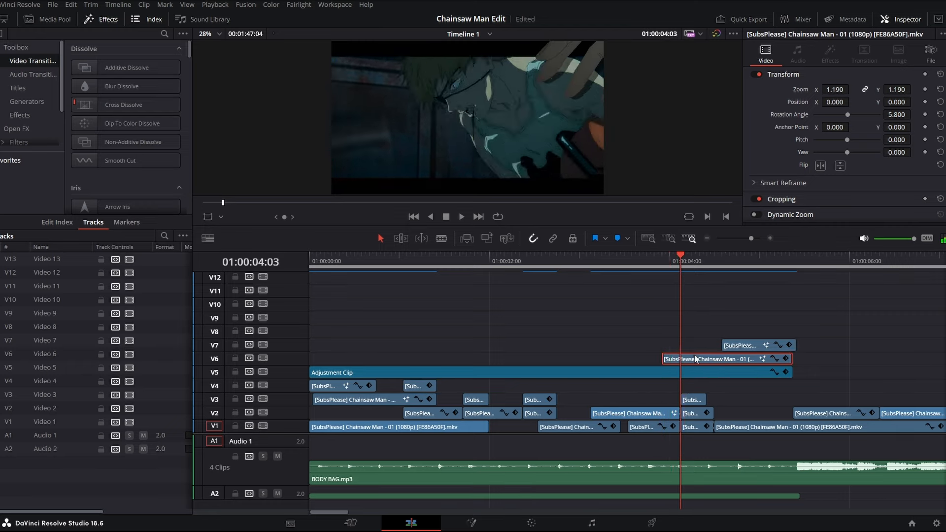
Open the V6 hand clip in Fusion, examine its MagicMask1 and DropShadow1 settings, and return to the timeline
right_click(697, 359)
click(733, 177)
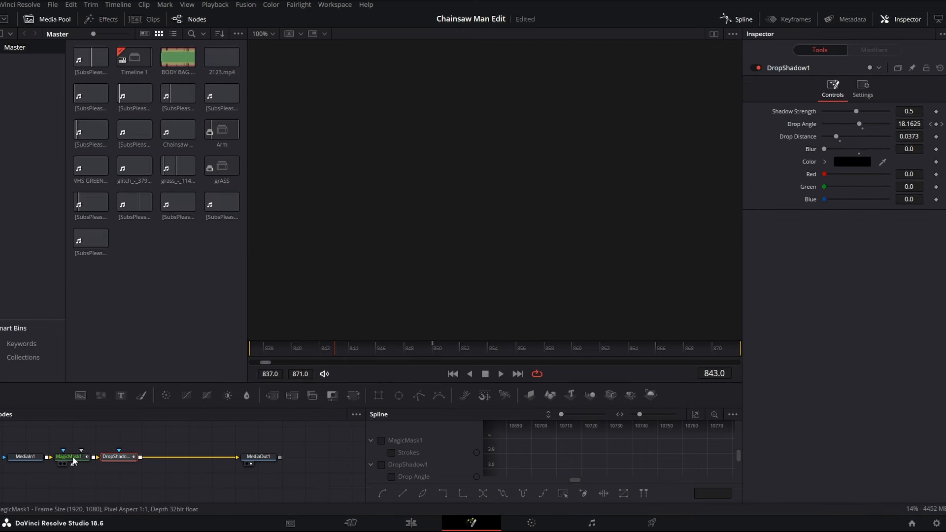
click(69, 457)
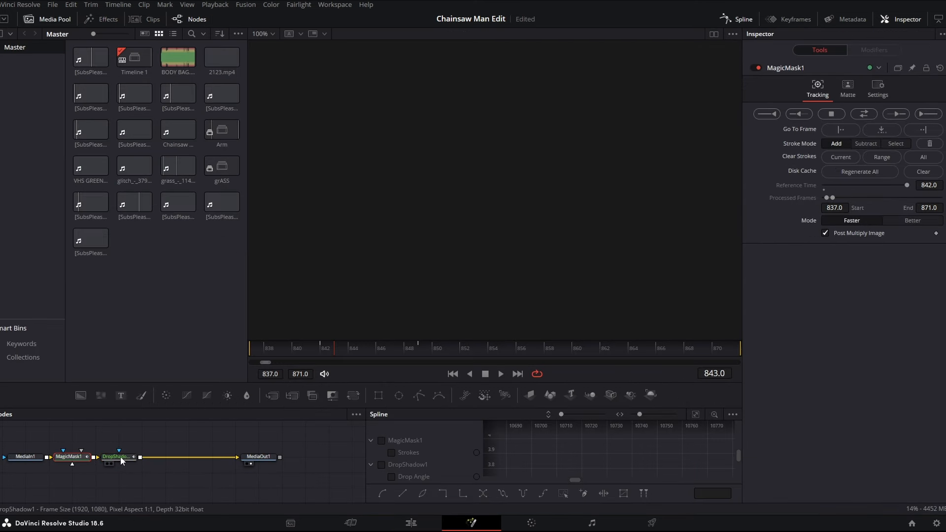
click(122, 457)
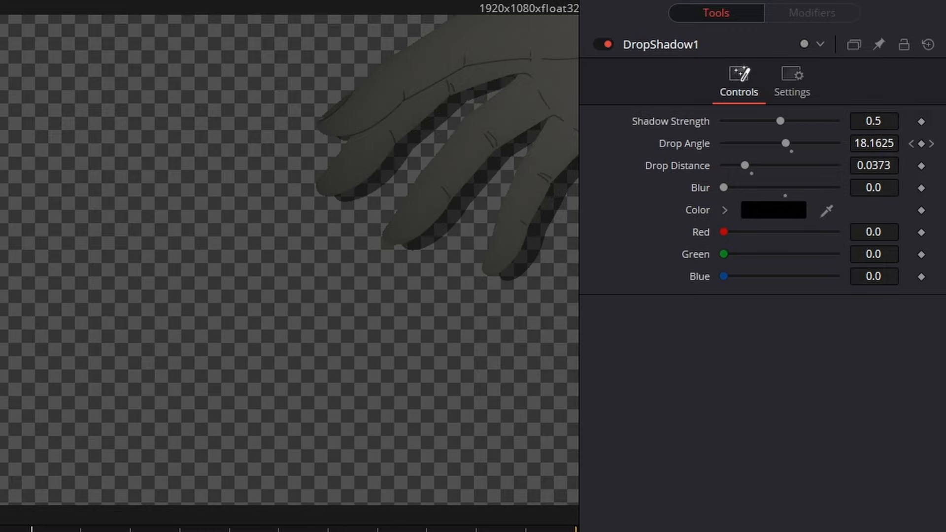
drag(872, 171, 823, 170)
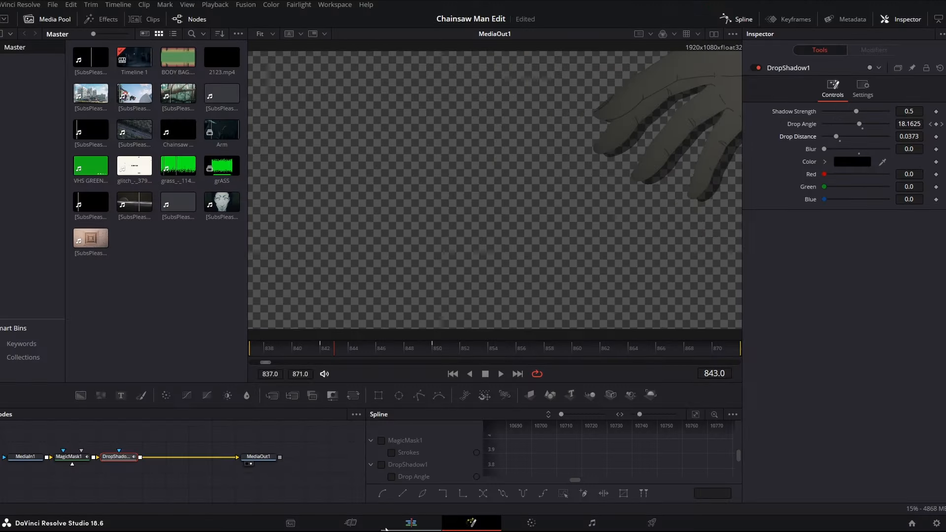
click(412, 522)
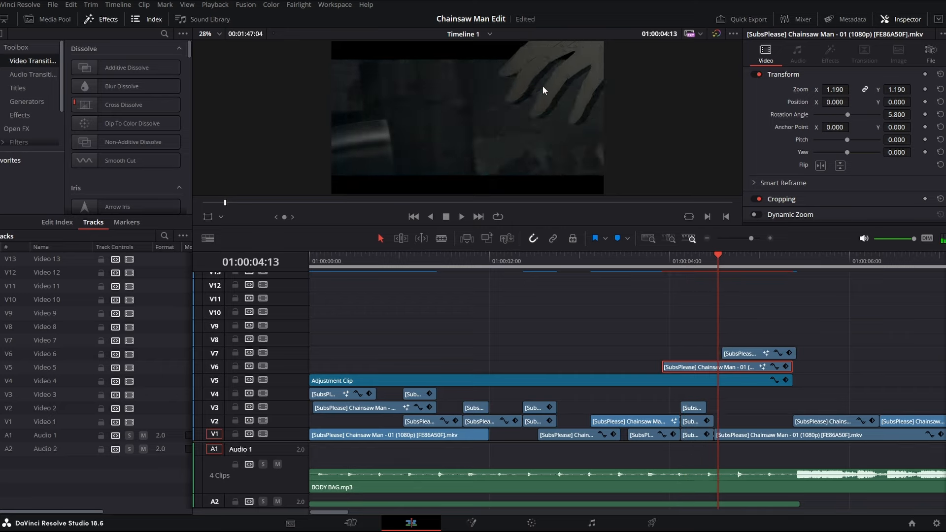
Open the V7 shoe clip in Fusion, examine its drop shadow settings, and return to the timeline
click(739, 355)
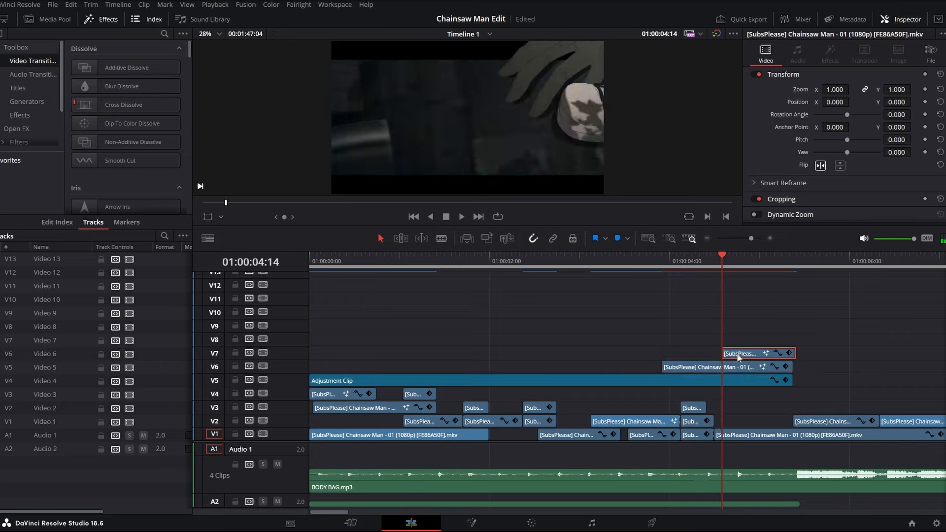
right_click(738, 357)
click(768, 170)
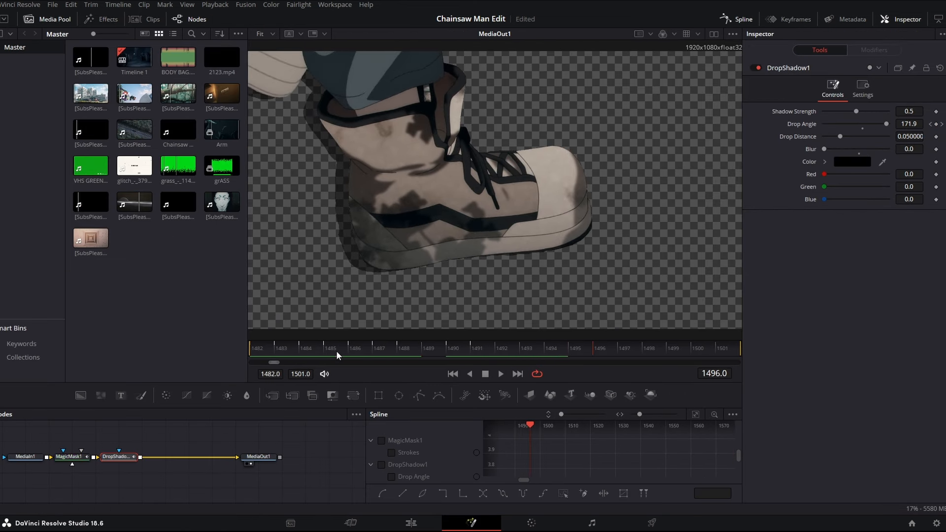
key(shift+4)
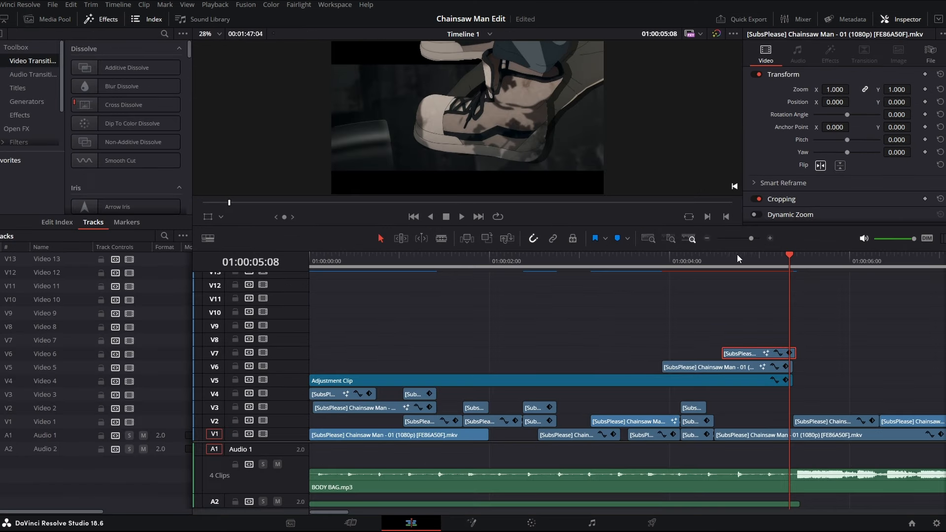
Play back the hand and shoe overlay sequence from about 01:00:03:22 into the forest shot
click(691, 258)
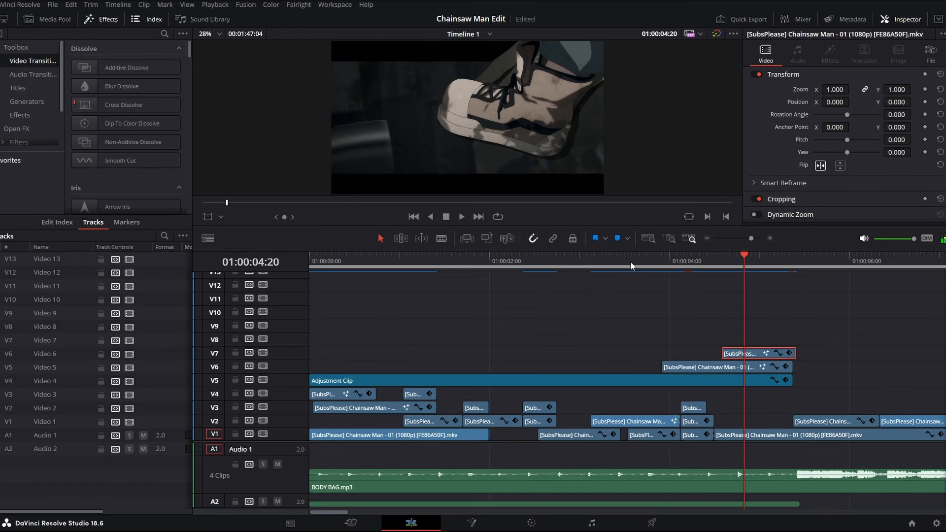
click(661, 260)
key(space)
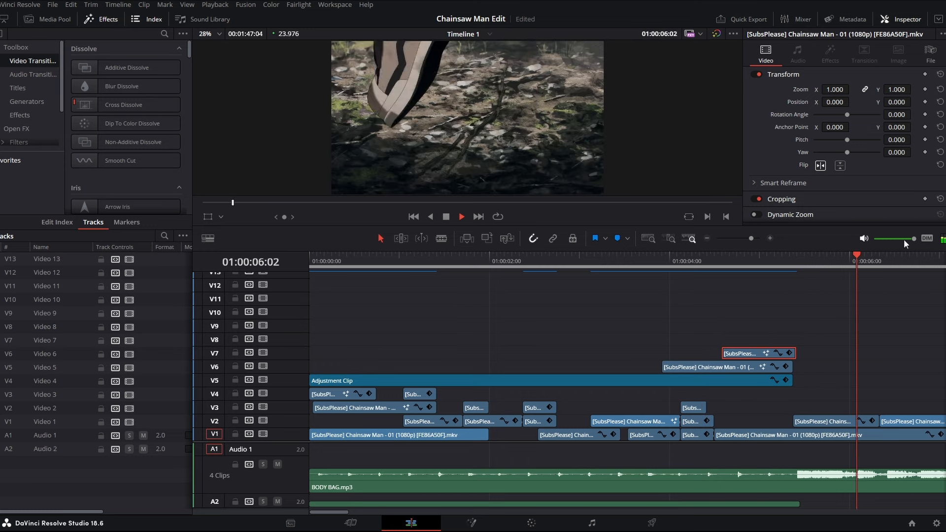
key(space)
click(755, 261)
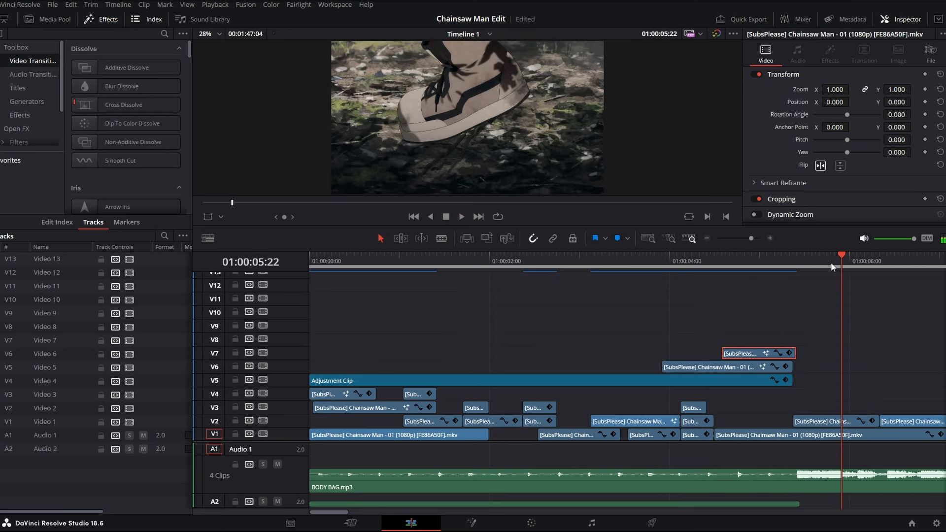
key(space)
Step back and forth across the shoe overlay's cut to the forest shot around 01:00:05:09, and replay the section
click(797, 261)
key(Left)
key(Left)
key(Left)
key(Left)
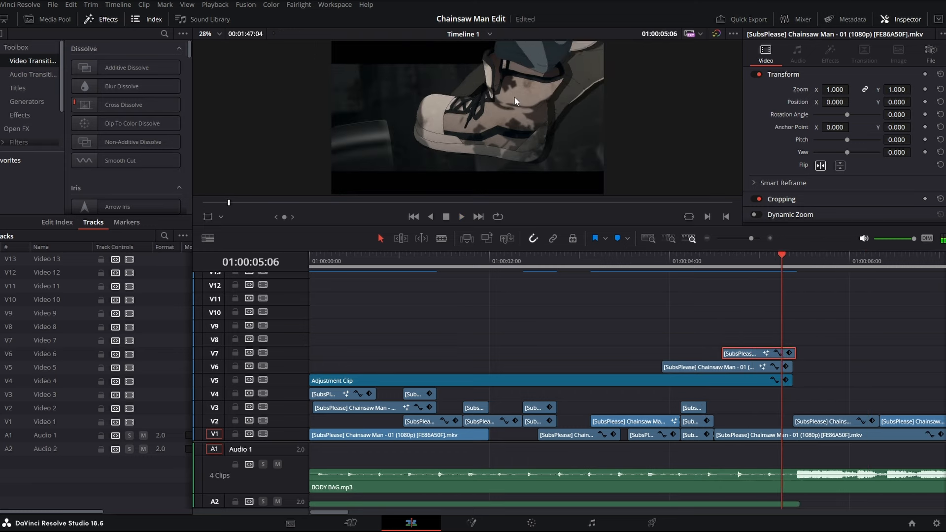
key(Right)
key(Right)
key(Right)
key(Right)
key(Left)
key(Right)
key(Left)
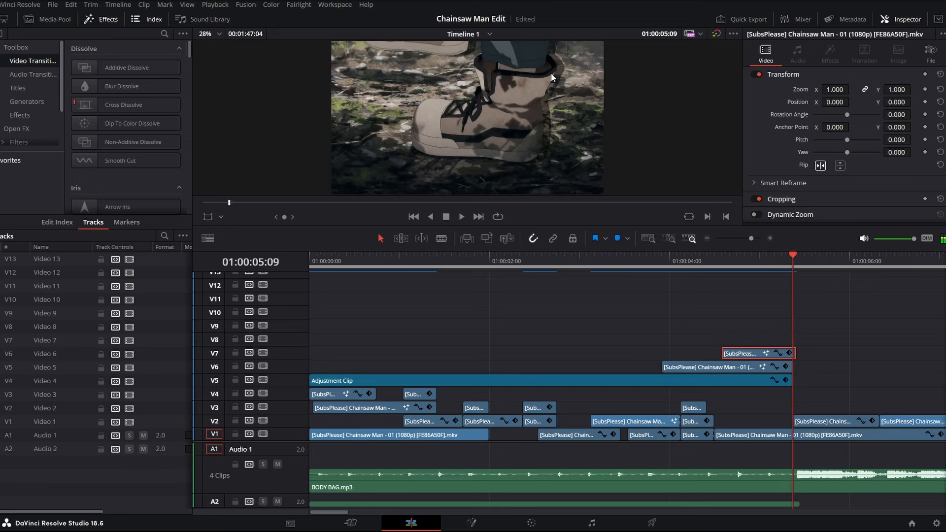
key(Right)
key(Left)
click(734, 258)
key(space)
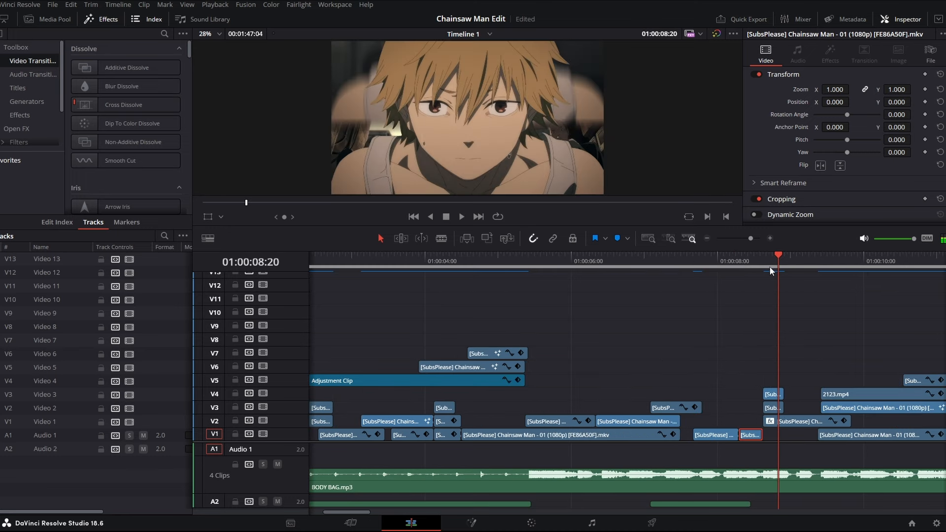
Zoom in on the clips at 01:00:08:15 and switch video tracks V4 and V3 off and on to compare layers
click(764, 264)
drag(750, 239, 756, 238)
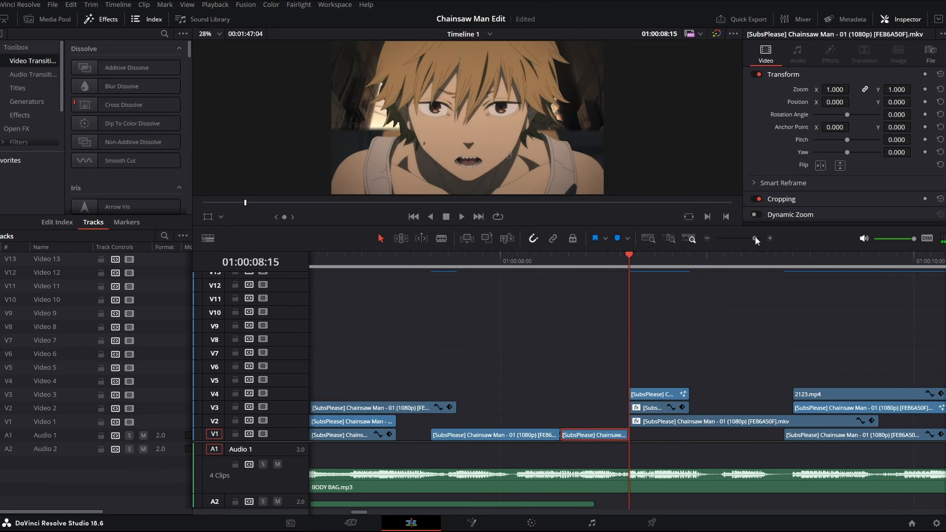
click(647, 394)
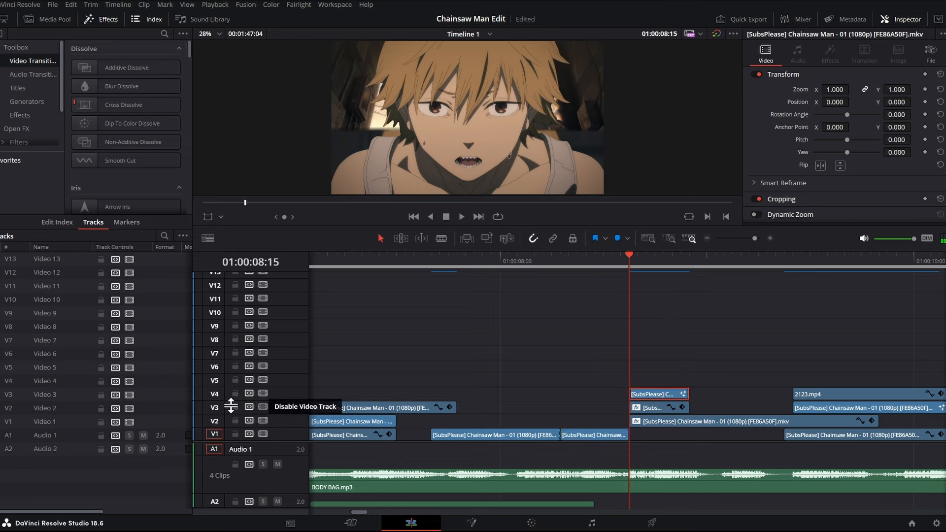
click(263, 394)
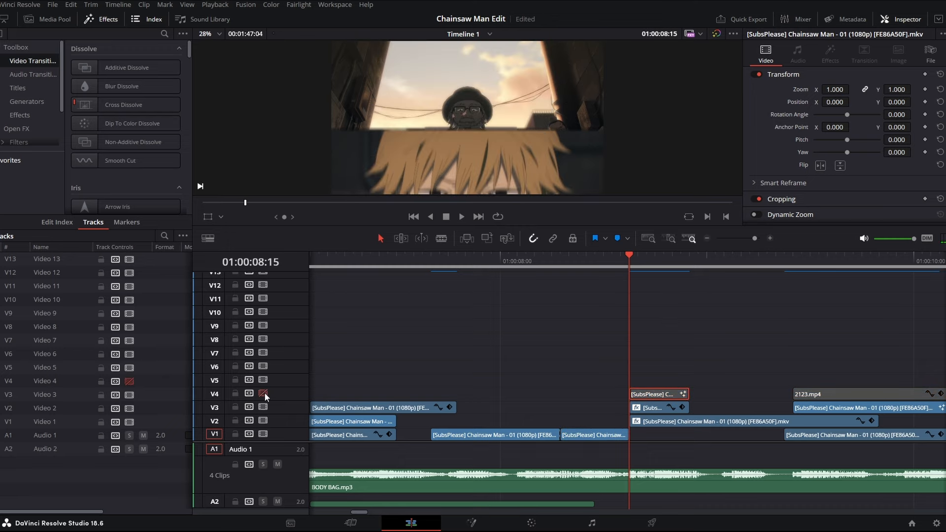
click(265, 392)
click(260, 405)
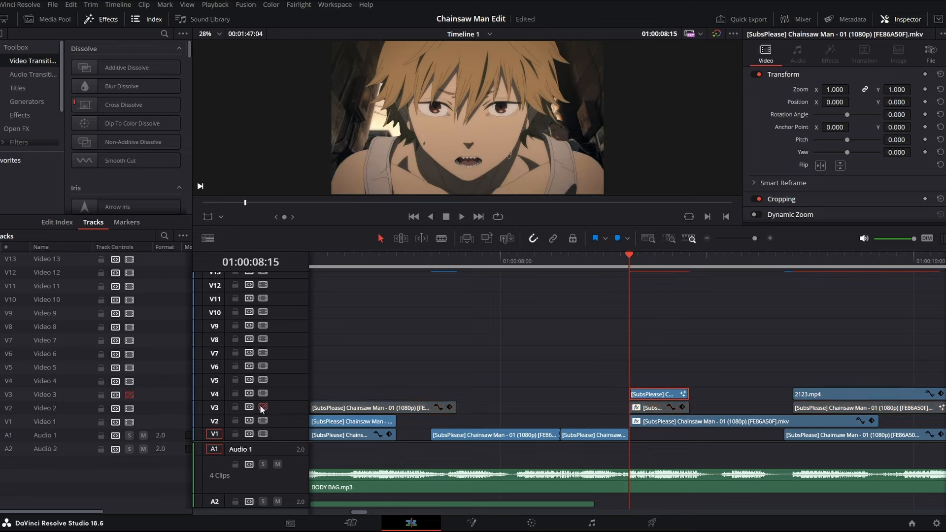
click(261, 409)
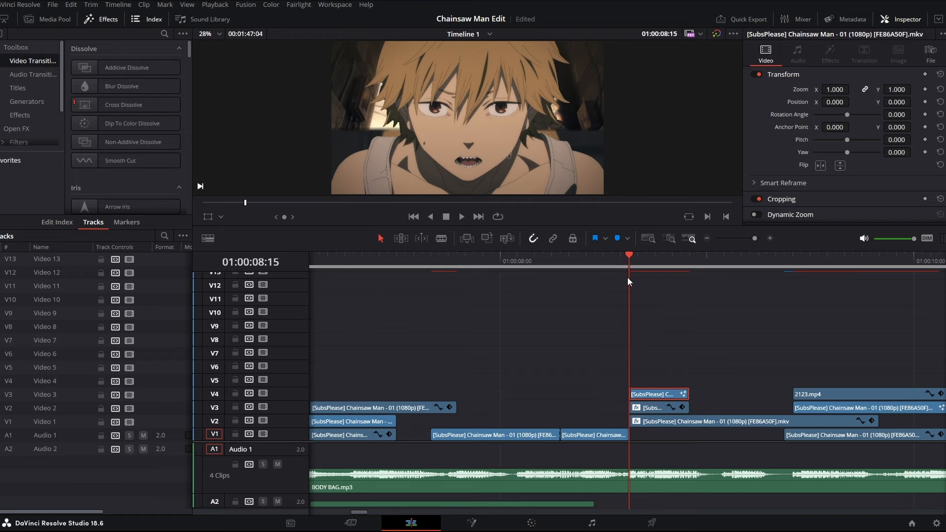
Select the V3 clip at 01:00:08:15 and advance frame by frame to 01:00:08:22, examining its Position Y keyframes
key(Left)
key(Right)
click(655, 409)
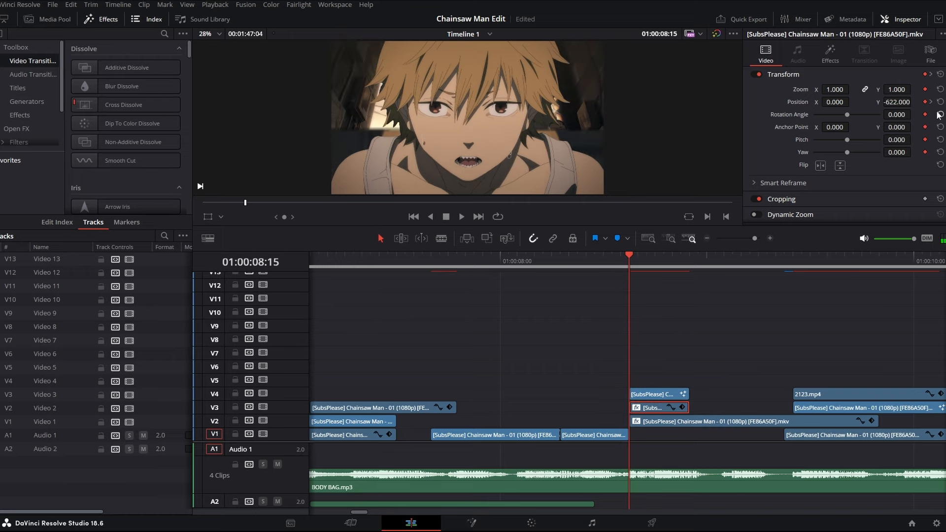
key(Right)
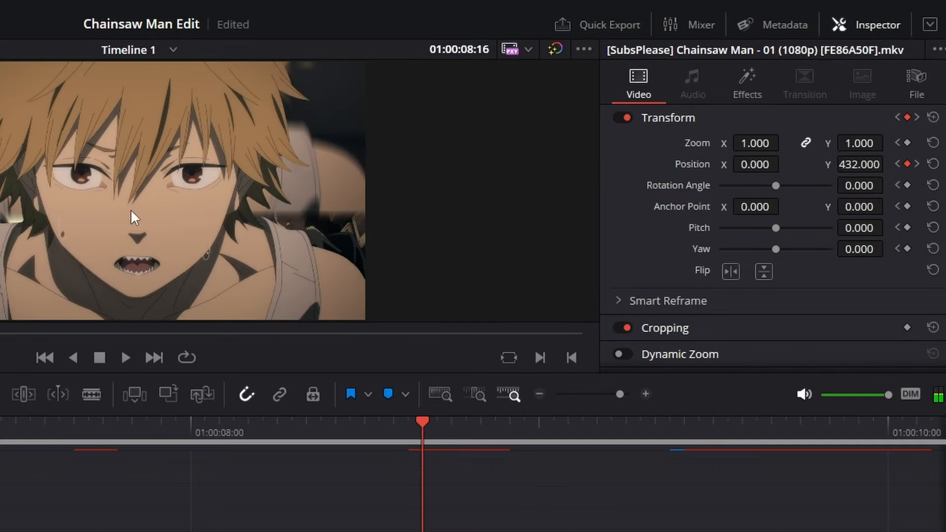
key(Right)
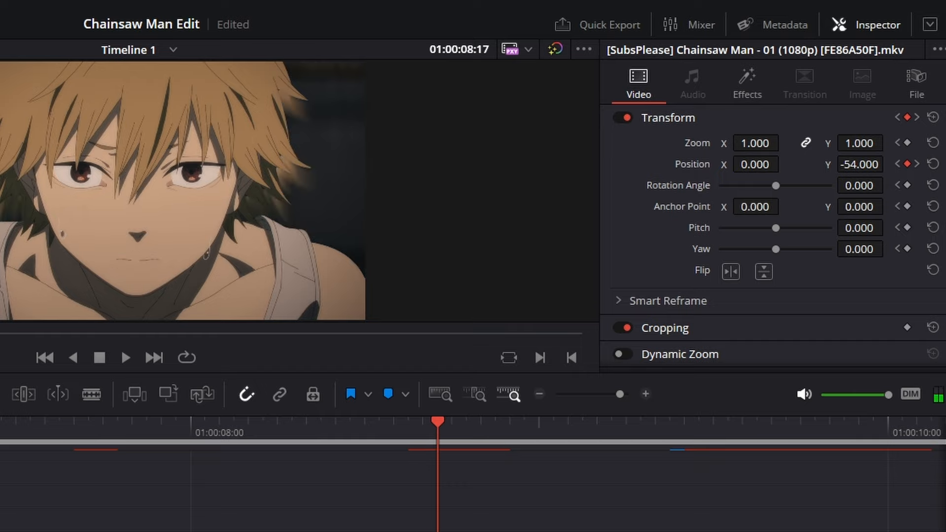
key(Right)
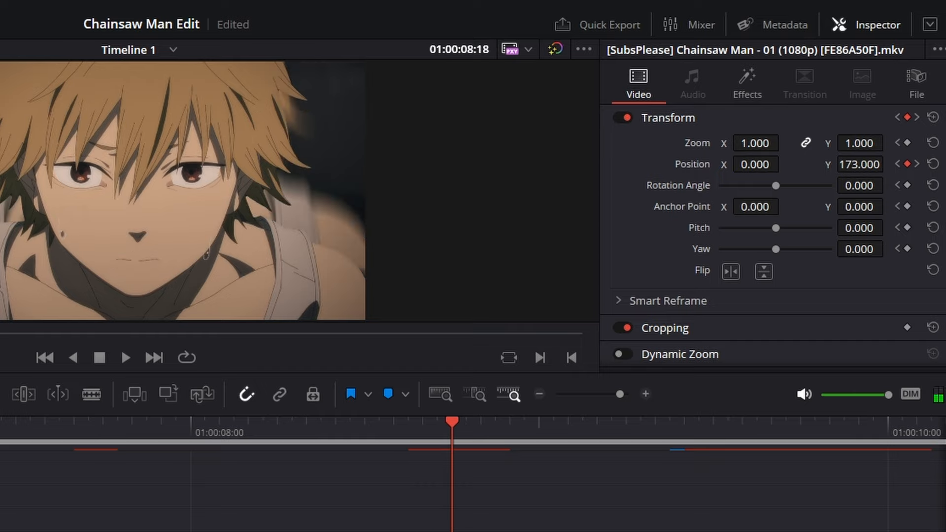
key(Right)
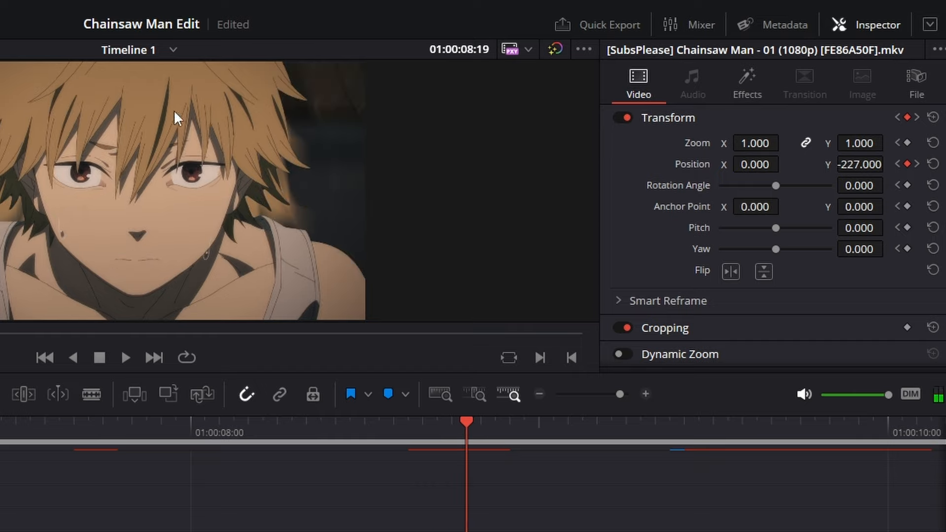
key(Right)
key(Right)
key(Right)
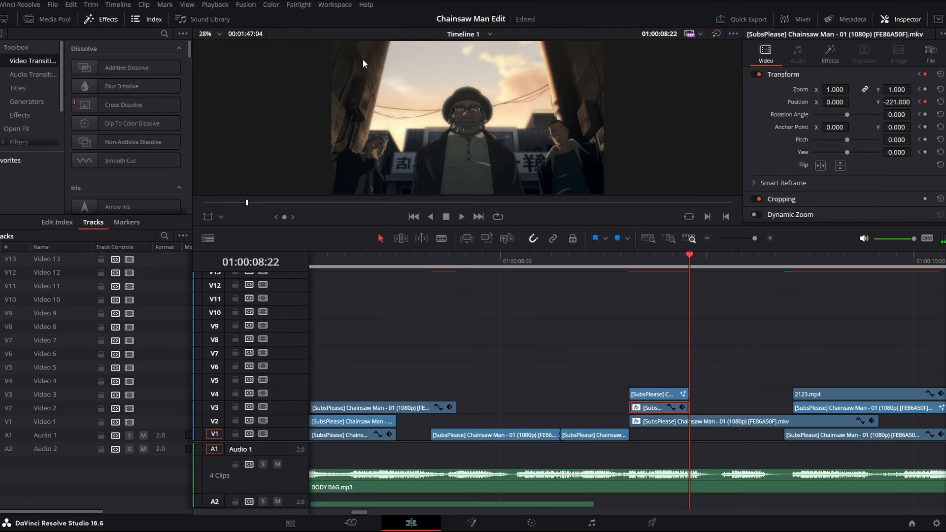
Replay the edit from about 01:00:08:00 to 01:00:11:12 and zoom out the timeline around the 2123.mp4 clips
click(519, 266)
key(space)
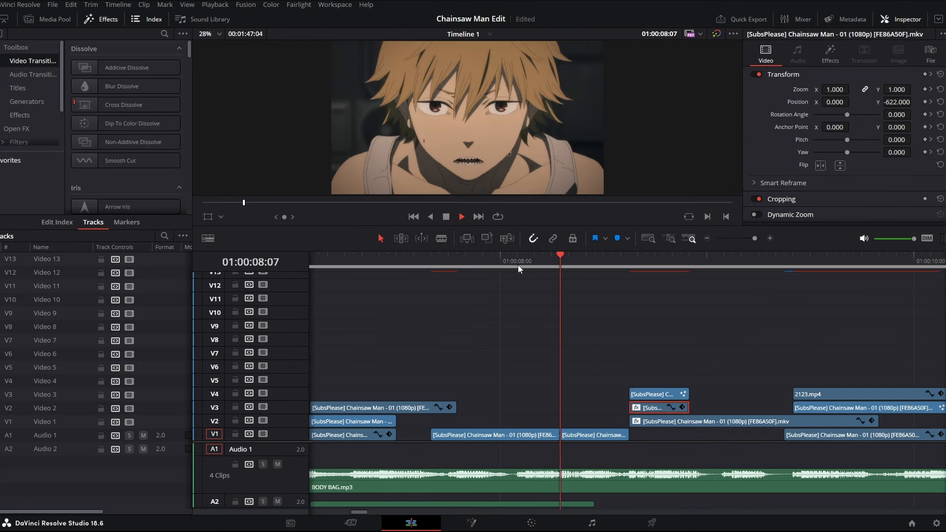
click(599, 271)
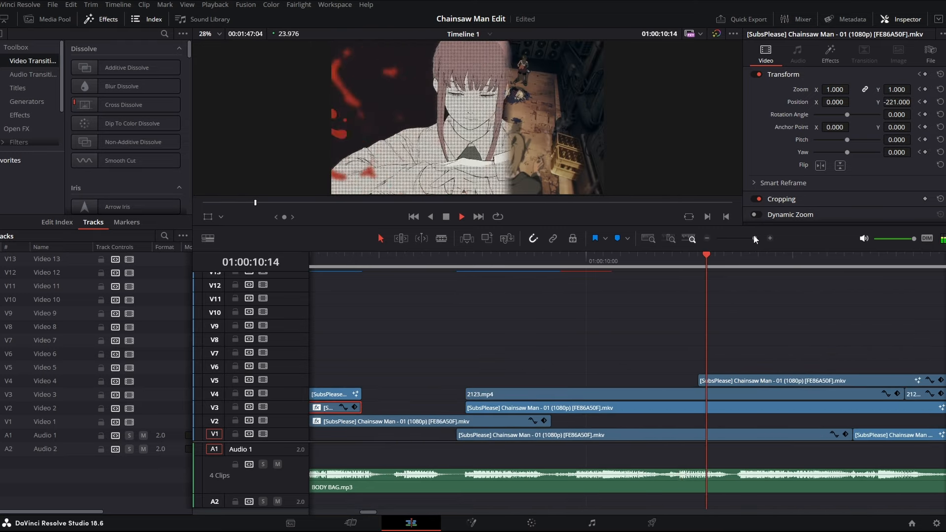
drag(754, 238, 748, 238)
click(601, 267)
key(space)
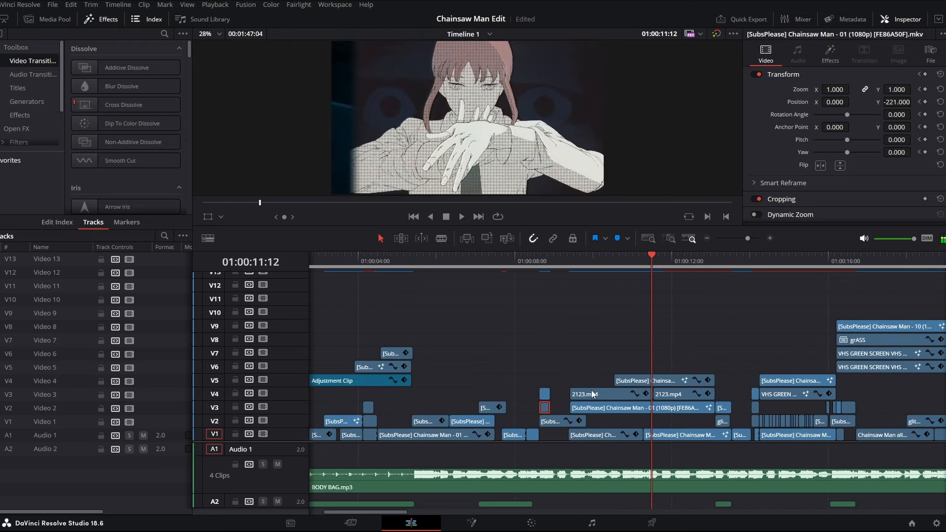
Select the first 2123.mp4 clip on V4, go to its start at 01:00:09:10, and examine its cropping settings
click(594, 394)
key(Up)
scroll(796, 198, down, 3)
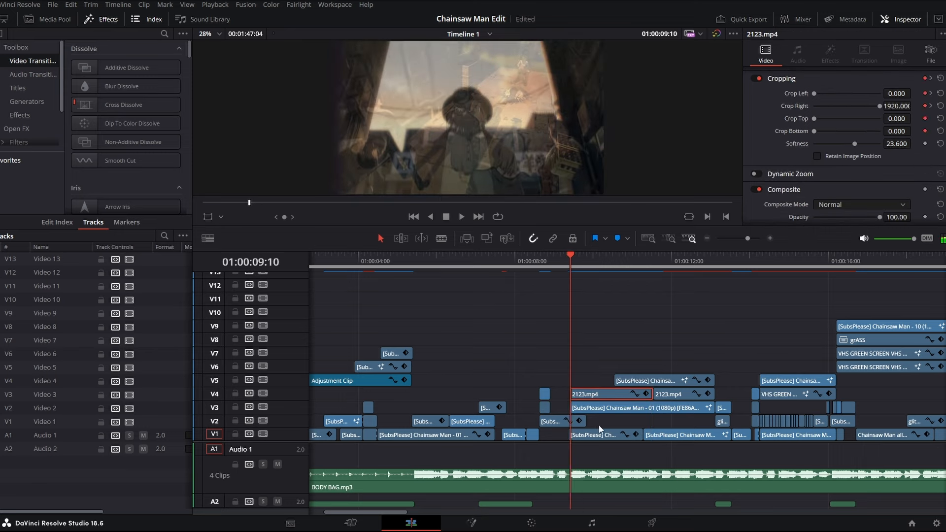
Preview the source of the V3 clip beneath 2123.mp4, and replay the timeline from 01:00:09:09
double_click(593, 409)
key(space)
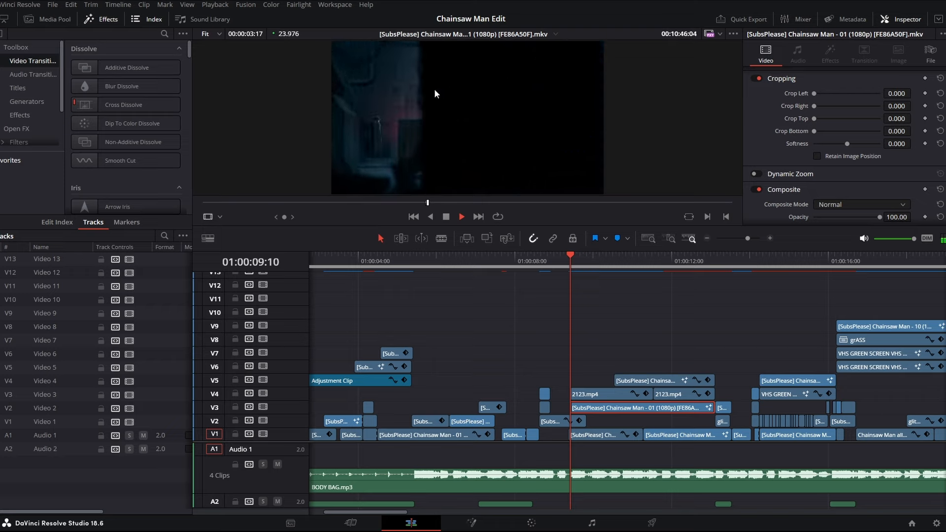
key(space)
click(562, 268)
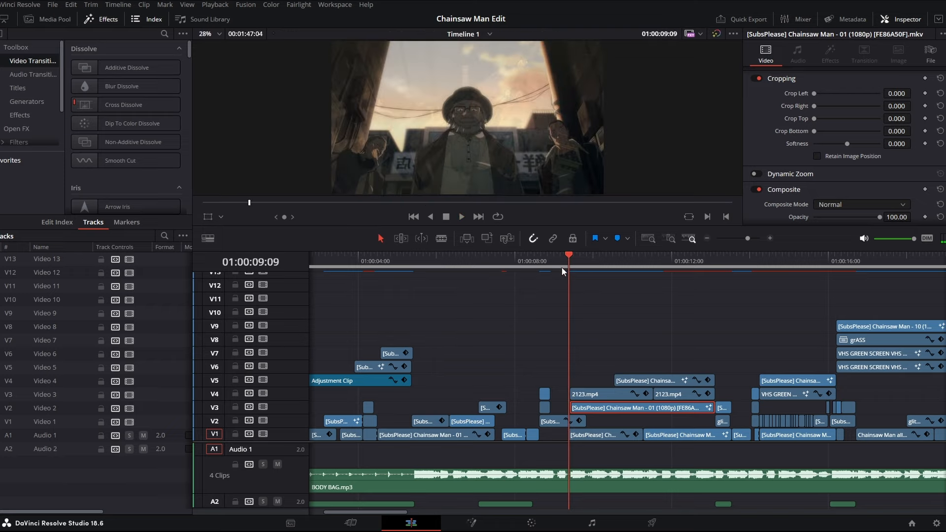
key(space)
Inspect the V5 clip's cropping and composite modes, keep Screen, and step back to 01:00:11:00
double_click(623, 381)
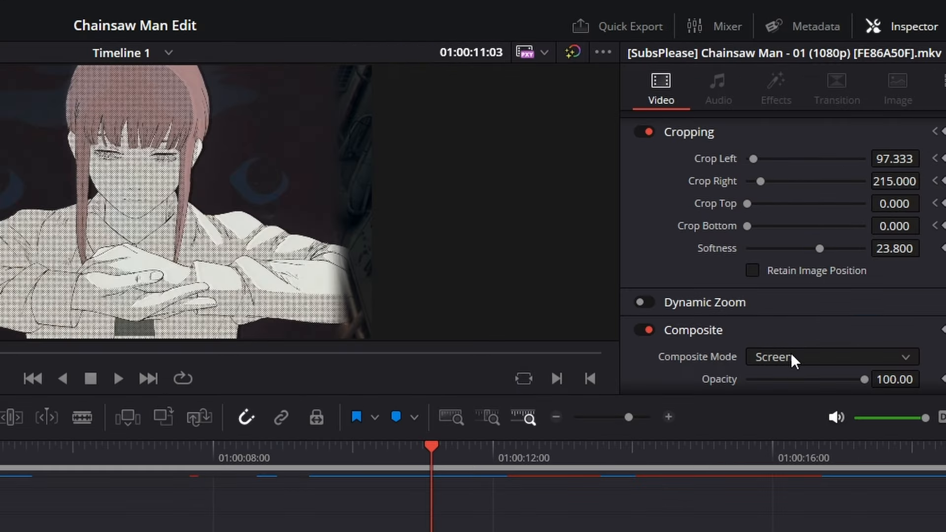
click(839, 205)
scroll(833, 225, up, 5)
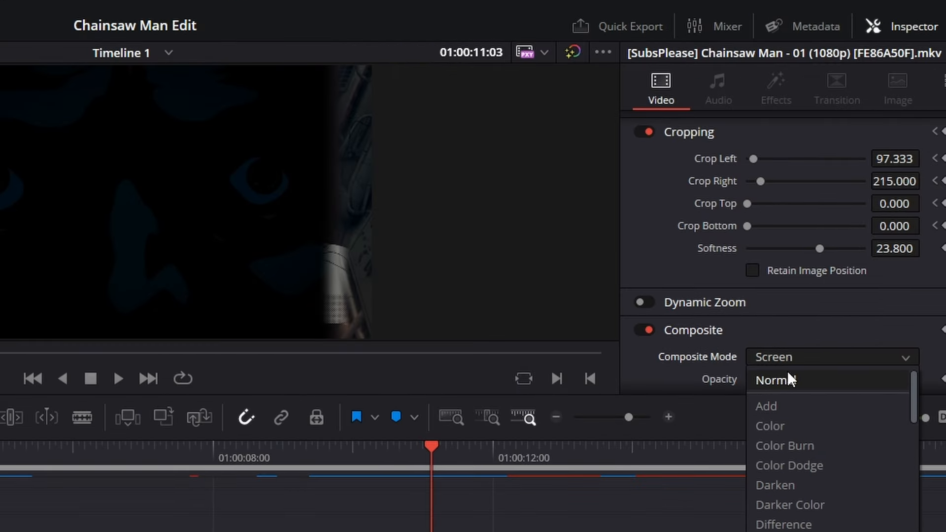
click(784, 359)
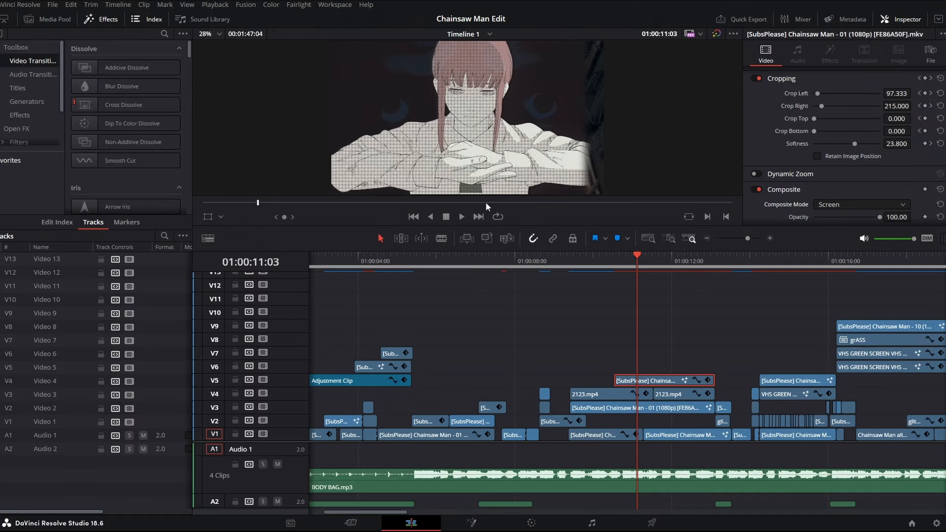
key(Left)
key(Left)
key(Left)
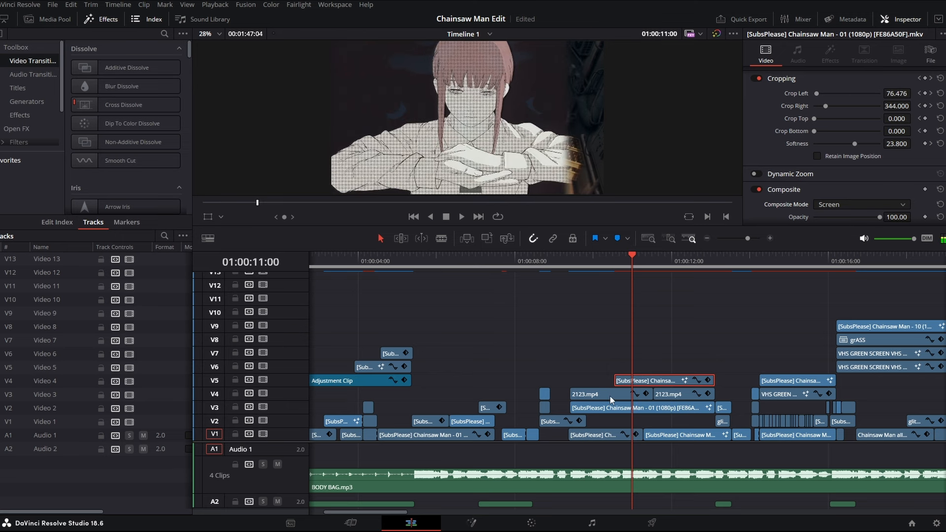
Step through the first 2123.mp4 clip from 01:00:09:20 to 01:00:10:17, examining how the Crop Right keyframes drive the wipe
click(610, 395)
key(Left)
click(587, 265)
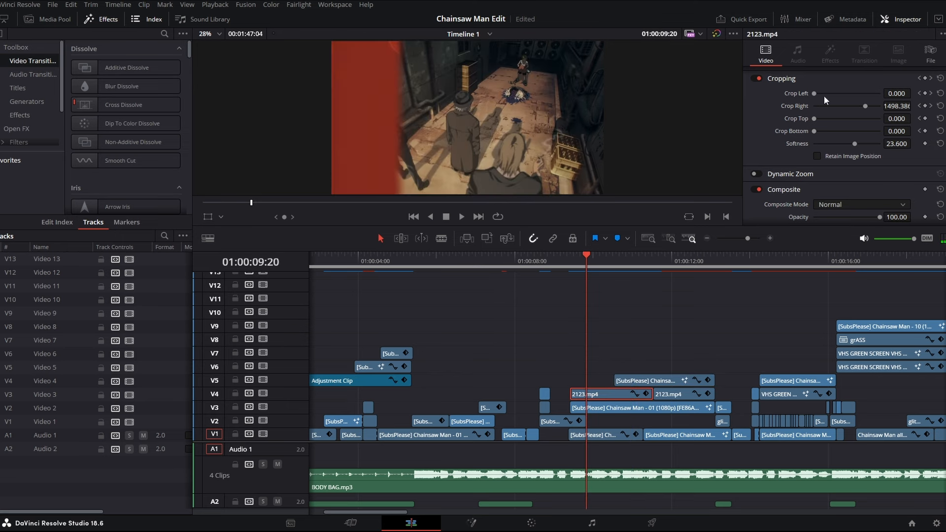
key(Right)
key(Right)
key(Right)
key(Right)
key(Right)
key(Right)
key(Right)
key(Right)
key(Right)
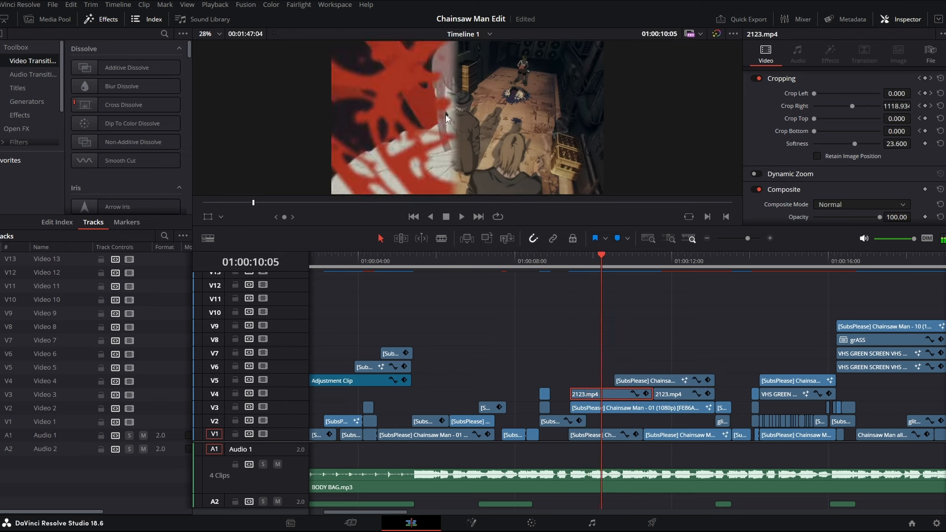
key(Right)
key(Right)
key(Right)
key(Right)
key(Right)
key(Right)
key(Right)
key(Right)
key(Right)
key(Right)
key(Right)
key(Right)
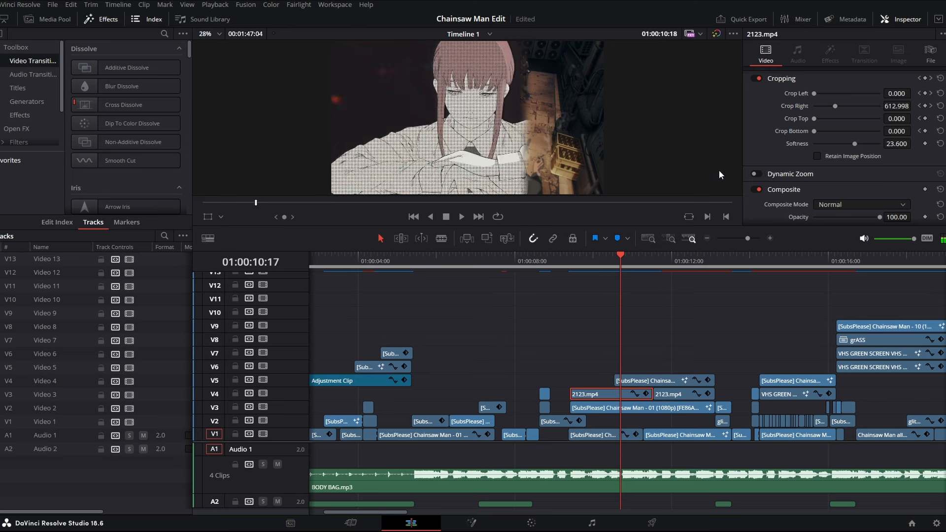
Step back and forth over the end of the first 2123.mp4 clip up to 01:00:11:10, examining its Crop Left animation
key(Left)
key(Left)
key(Left)
key(Left)
key(Left)
key(Left)
key(Left)
key(Left)
key(Right)
key(Right)
key(Right)
key(Right)
key(Right)
key(Right)
key(Right)
key(Right)
key(Right)
key(Right)
key(Right)
key(Right)
key(Right)
key(Right)
key(Right)
key(Right)
key(Right)
key(Right)
key(Right)
key(Right)
key(Left)
key(Left)
key(Left)
key(Left)
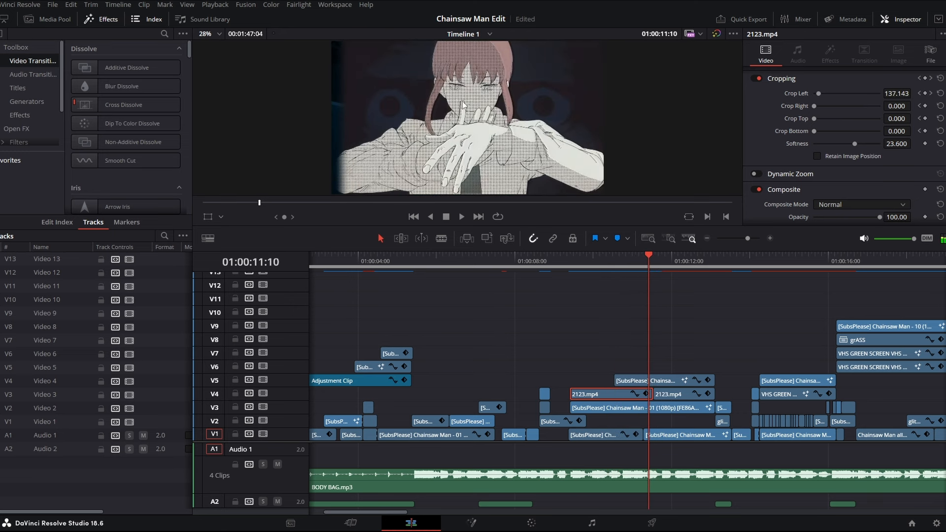
Advance frame by frame into the second 2123.mp4 clip from 01:00:11:10, examining its Crop Left wipe
key(Right)
key(Right)
key(Right)
key(Right)
key(Right)
key(Right)
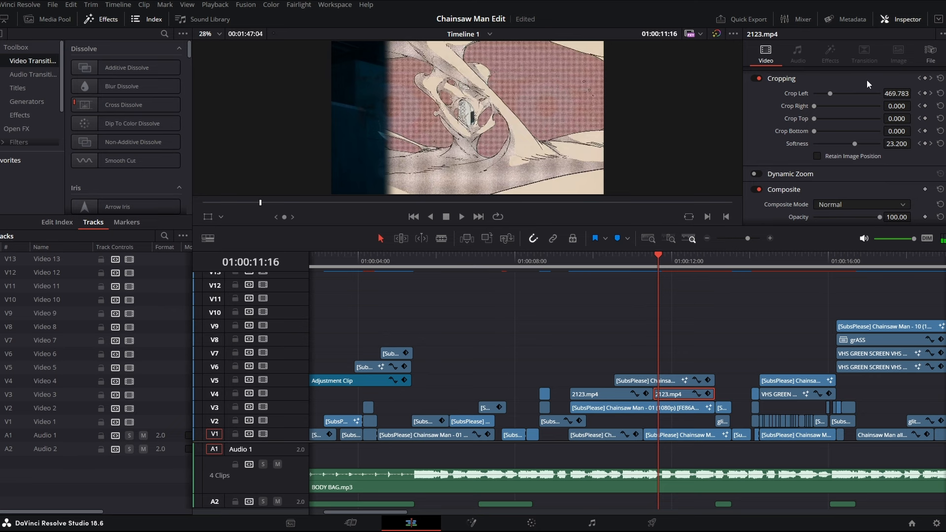
key(Right)
key(Right)
key(Right)
key(Right)
key(Right)
key(Right)
key(Right)
key(Right)
key(Right)
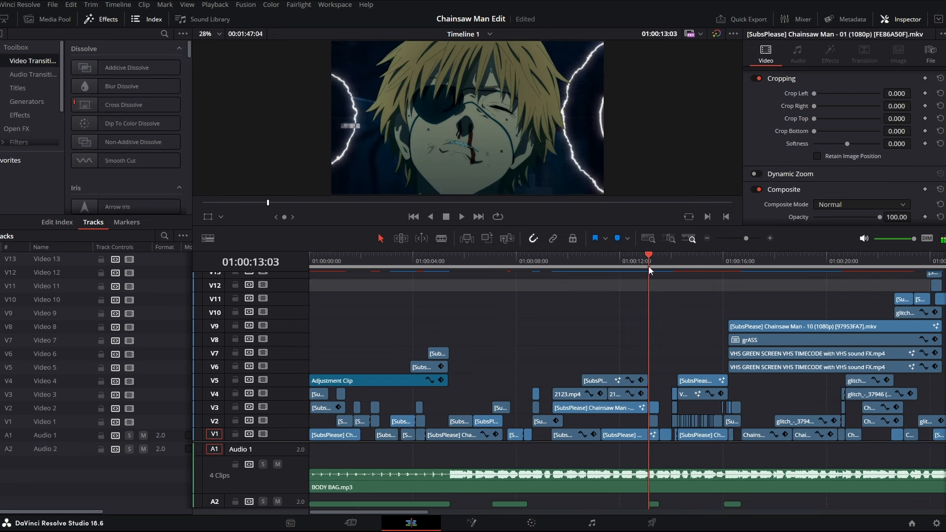
Scrub and step through the eyepatch face shot around 01:00:13:03 to examine its glitch overlay
drag(648, 266, 652, 286)
key(Left)
key(Left)
key(Left)
key(Left)
key(Left)
key(Left)
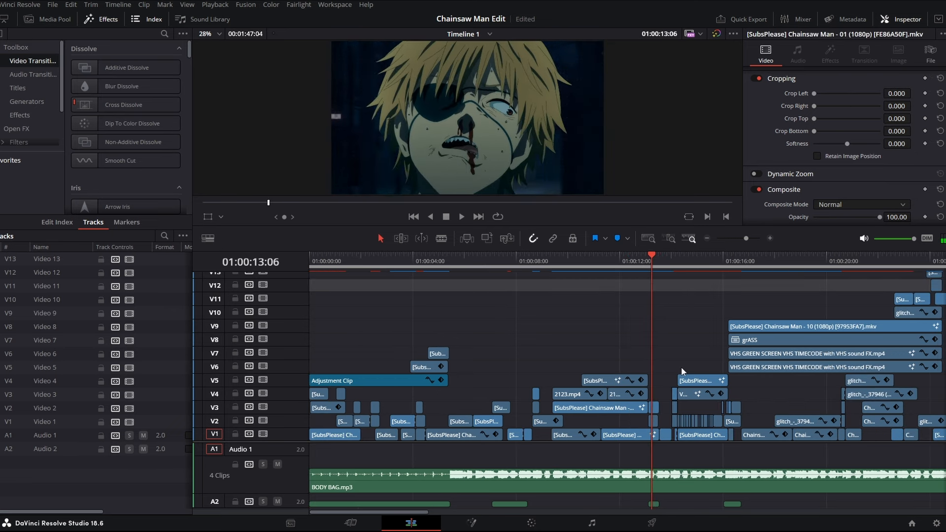
key(Right)
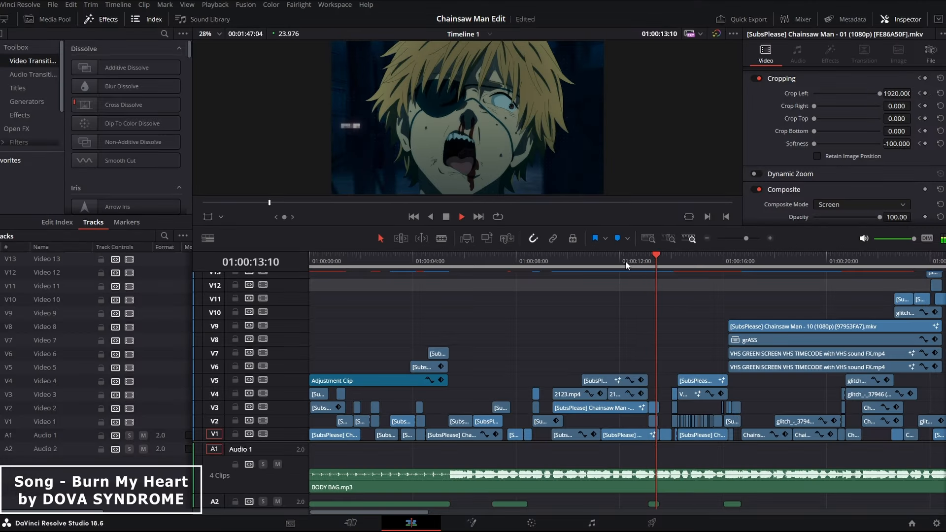
Open the short V3 clip at 01:00:13:03 in Fusion, examine its Magic Mask strokes, and return to the timeline
click(650, 265)
right_click(653, 409)
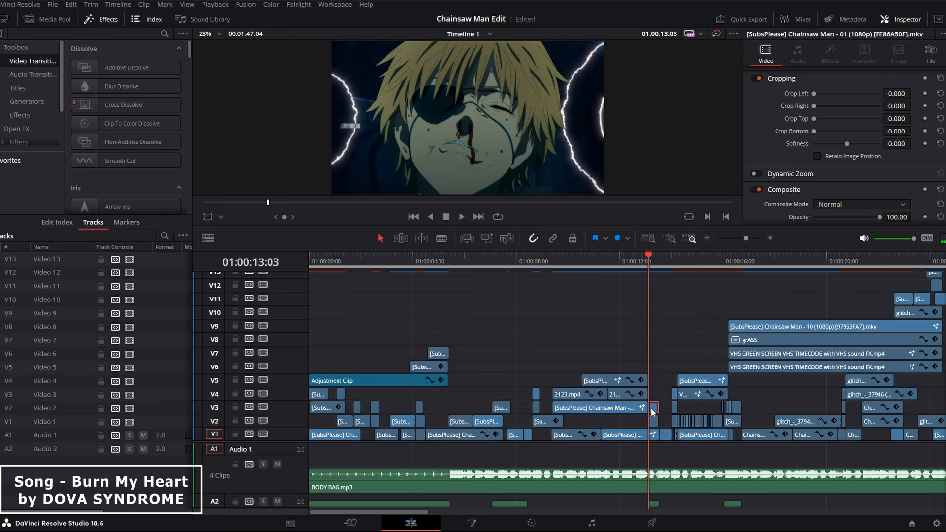
click(688, 226)
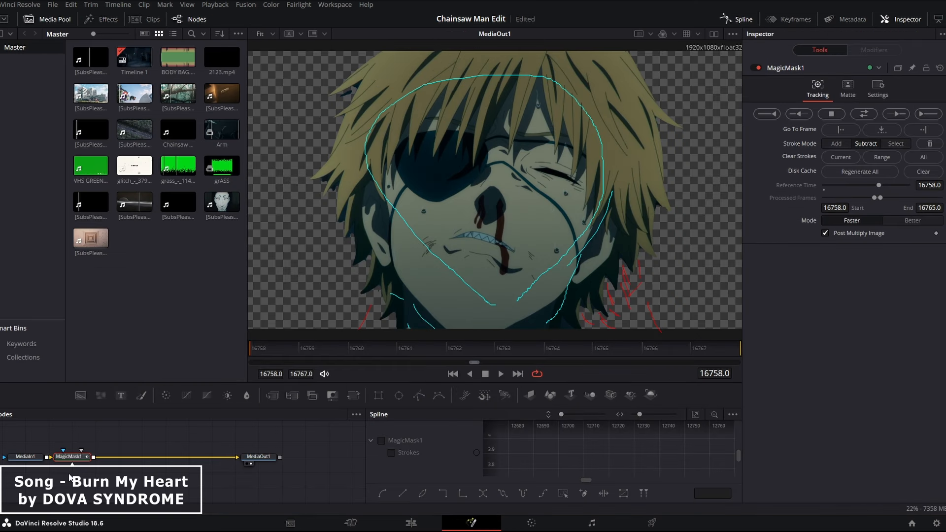
click(408, 525)
Step through the masked face clip to 01:00:13:07 and replay the glitch section from about 01:00:12:10
key(Right)
key(Right)
key(Right)
key(Right)
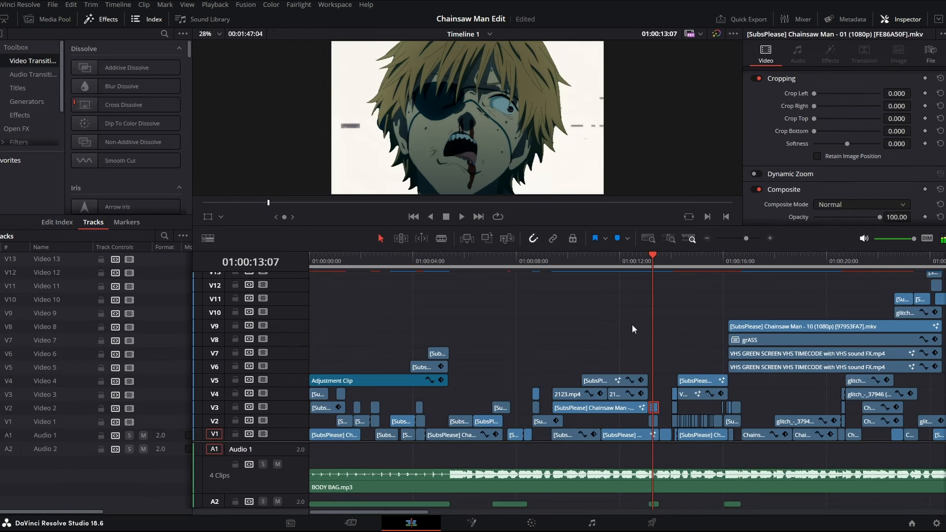
click(631, 258)
key(space)
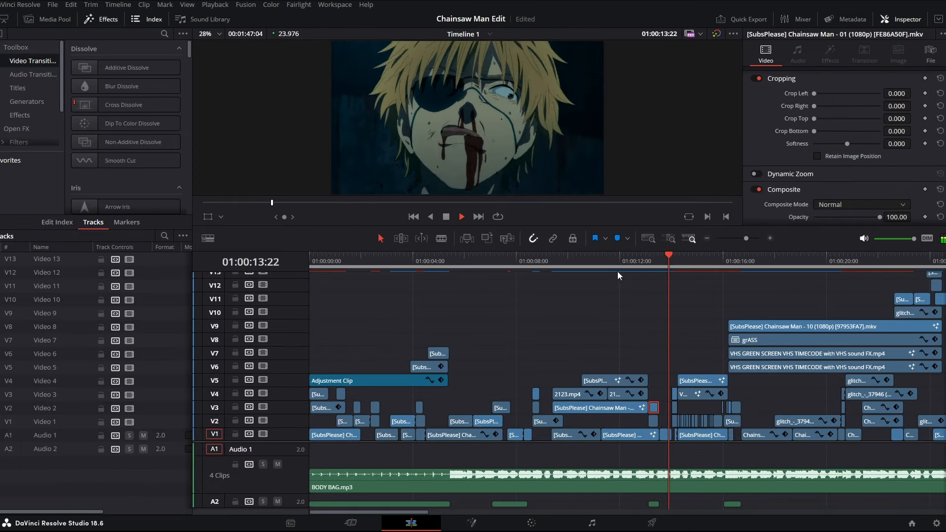
Go to the television shot just before 01:00:14:00, zoom in on the timeline, and inspect the short cut clips on V2
click(672, 265)
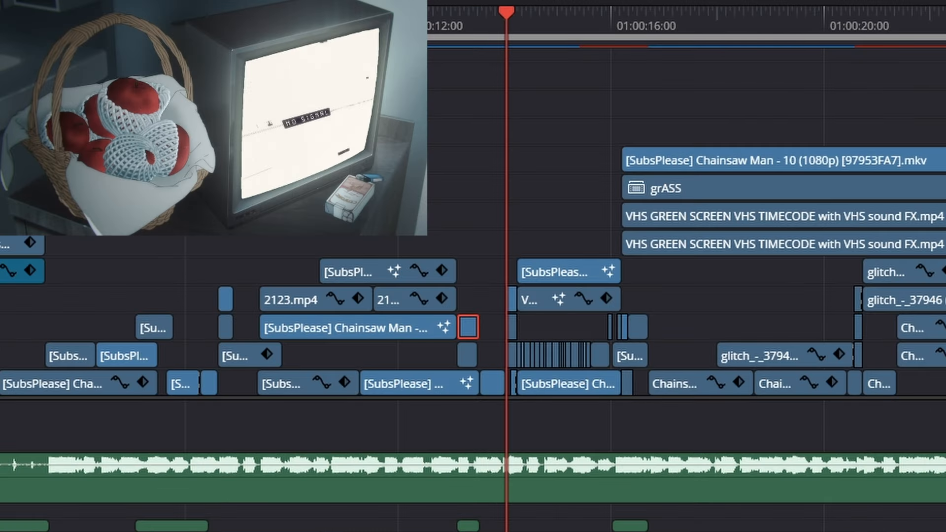
drag(650, 0, 667, 0)
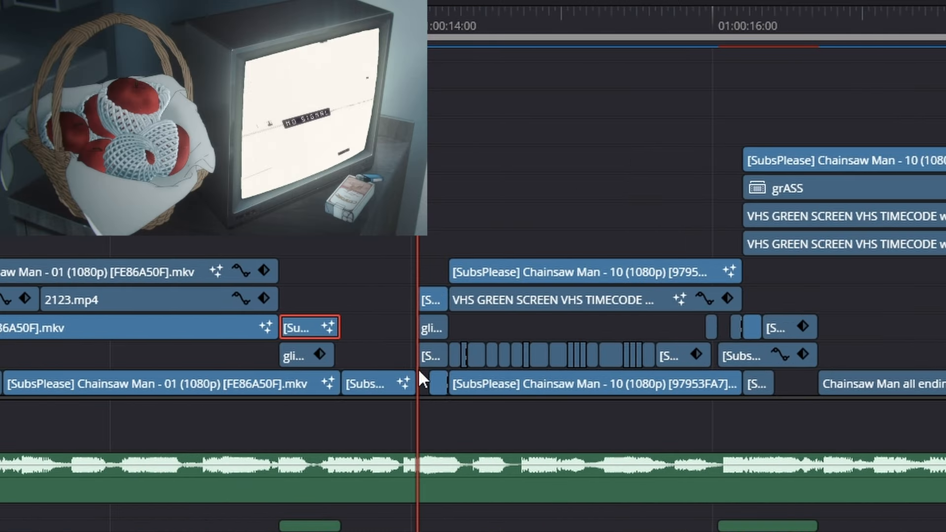
mouse_move(389, 370)
mouse_down()
mouse_move(403, 352)
mouse_move(708, 351)
mouse_up()
click(528, 355)
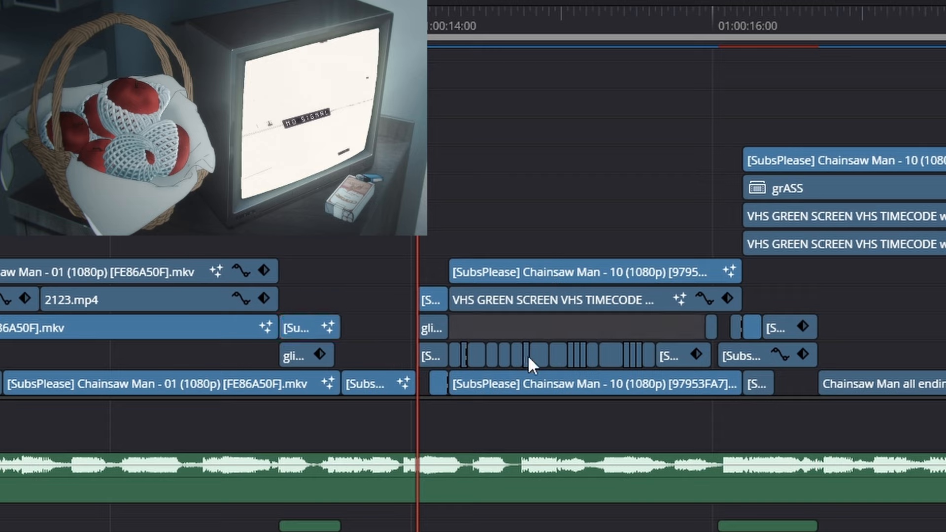
Preview one of the short V2 clips on its own, and replay the television sequence from about 01:00:14:06
click(513, 23)
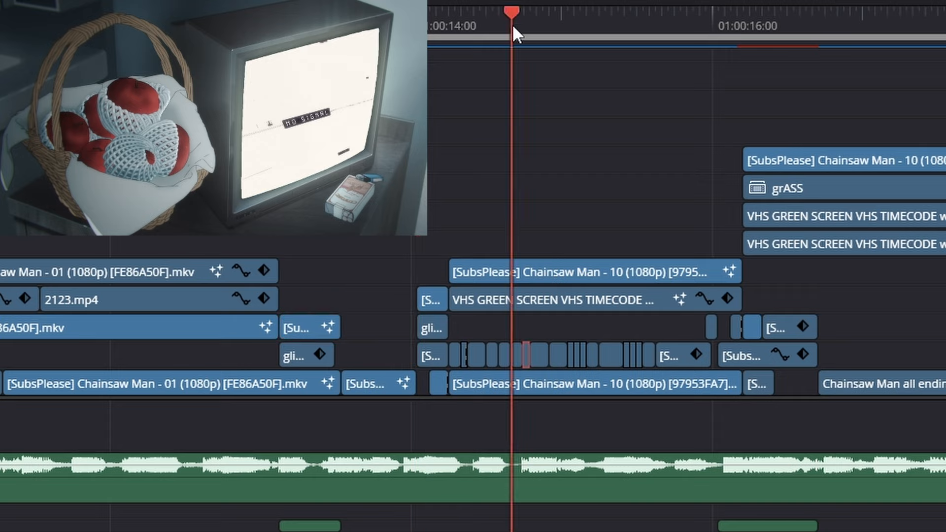
click(518, 353)
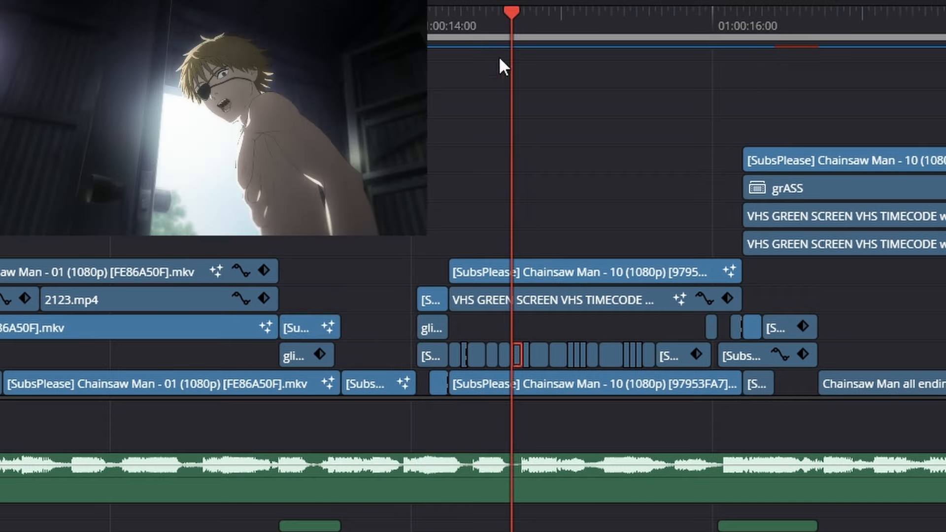
drag(467, 32, 446, 35)
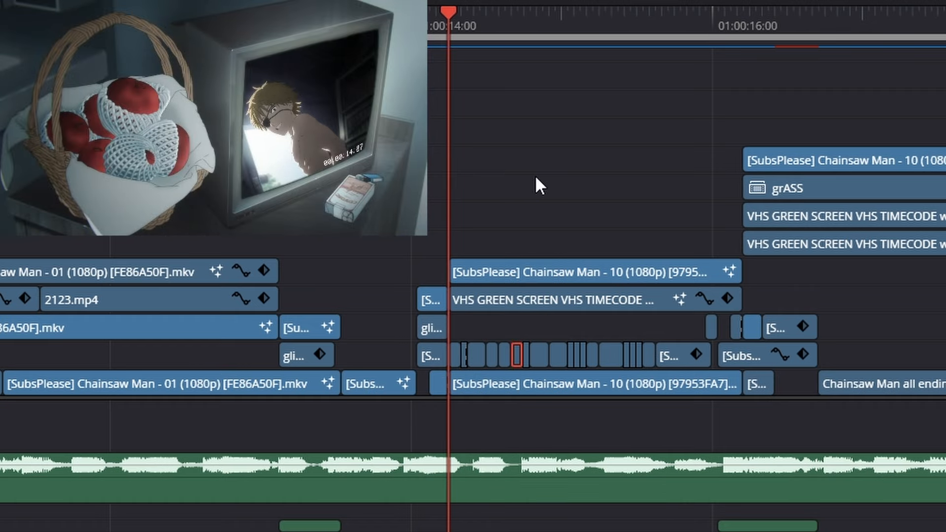
key(space)
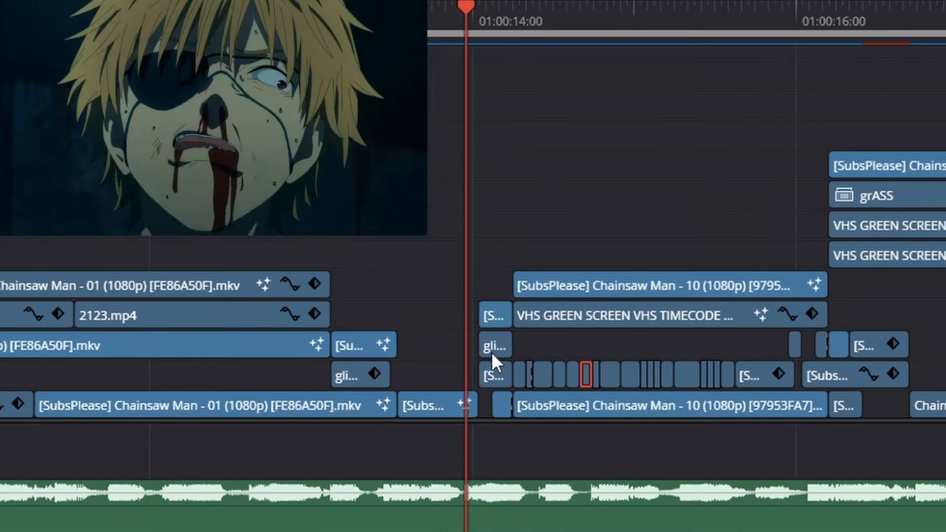
Inspect the short V3 and V4 clips just after 01:00:14:00 and examine the V4 clip's Magic Mask strokes around the television in Fusion
click(492, 351)
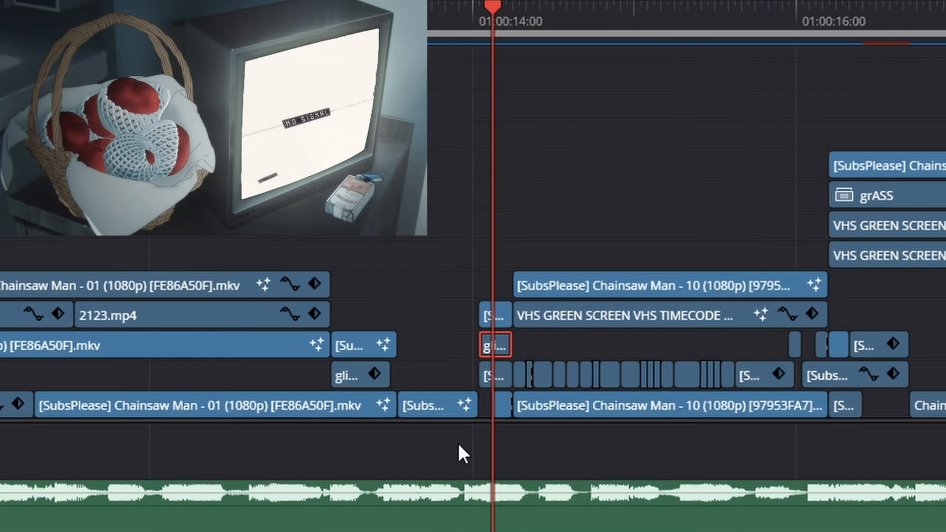
click(496, 314)
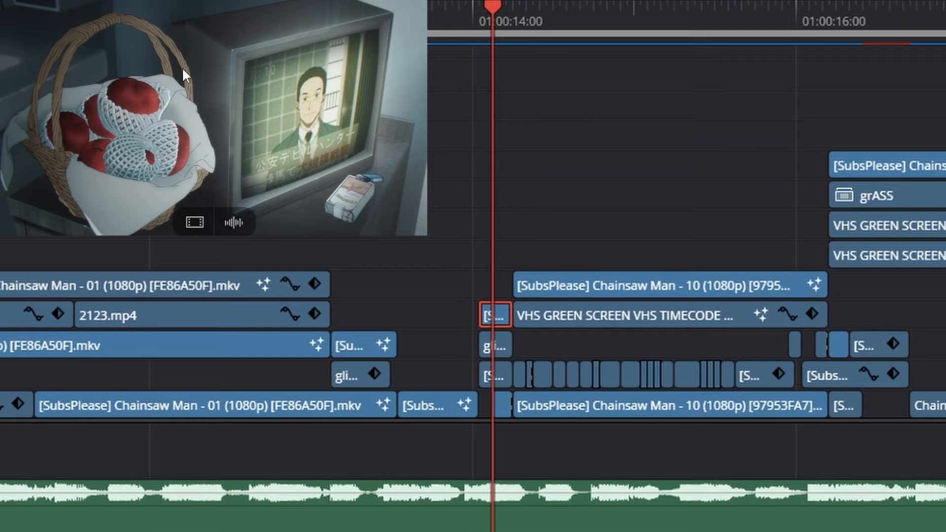
right_click(498, 312)
click(676, 207)
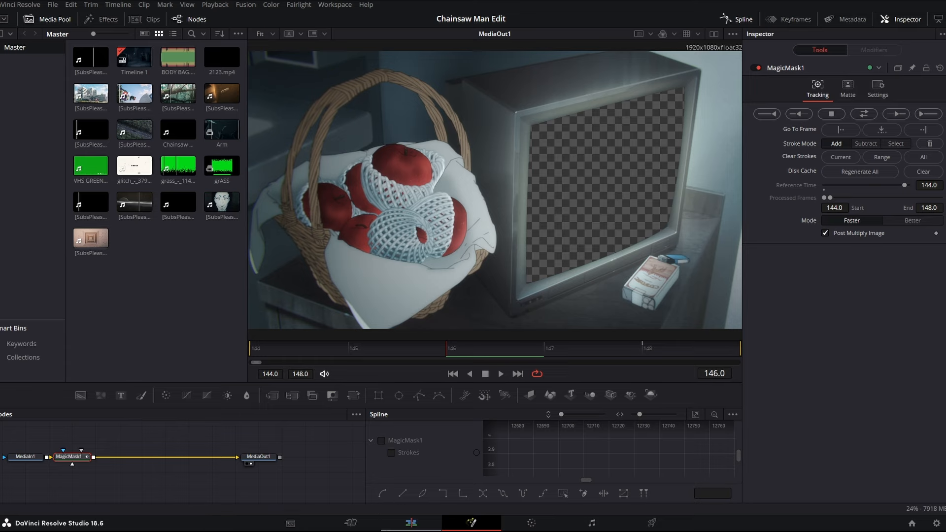
mouse_move(576, 351)
mouse_down()
mouse_move(297, 364)
mouse_move(690, 362)
mouse_move(298, 353)
mouse_up()
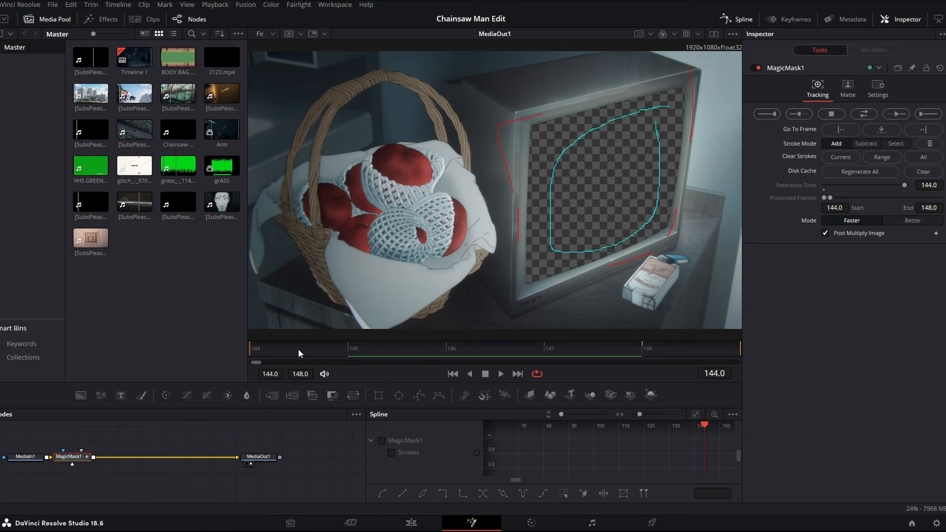
click(411, 523)
Step through the television's opening frames, and replay the sequence from 01:00:13:20
key(Right)
key(Right)
key(Right)
key(Right)
key(Right)
key(Right)
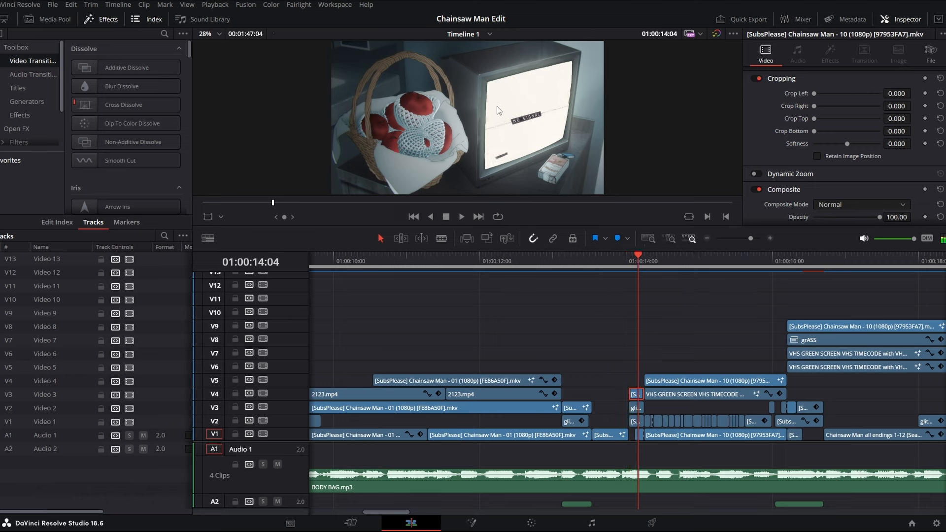
key(Right)
click(615, 264)
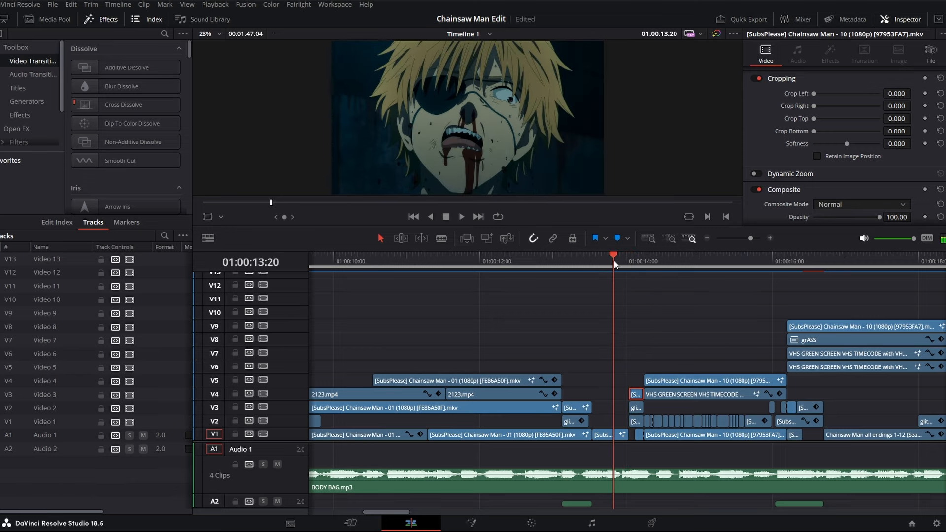
key(space)
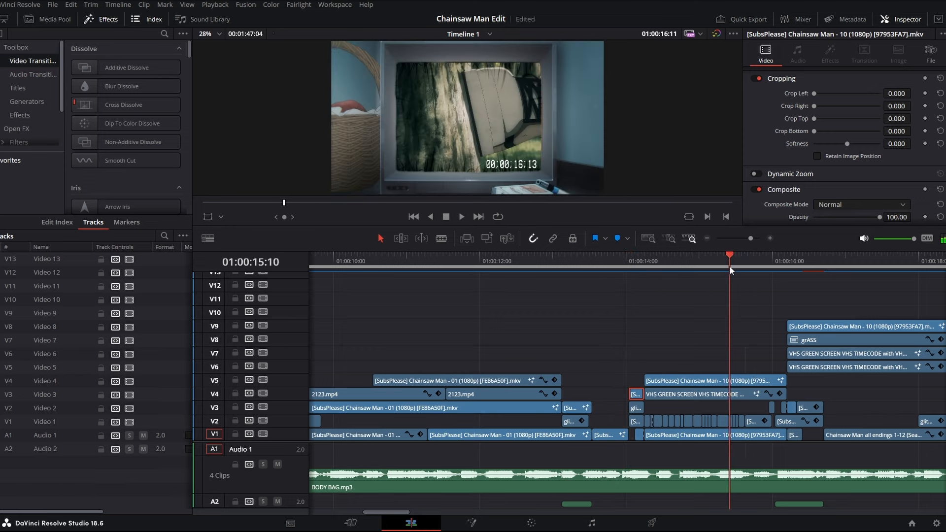
key(space)
Go to 01:00:16:00, zoom in on the timeline, and open the short V3 clip there in Fusion
key(Right)
key(Right)
key(Right)
key(Right)
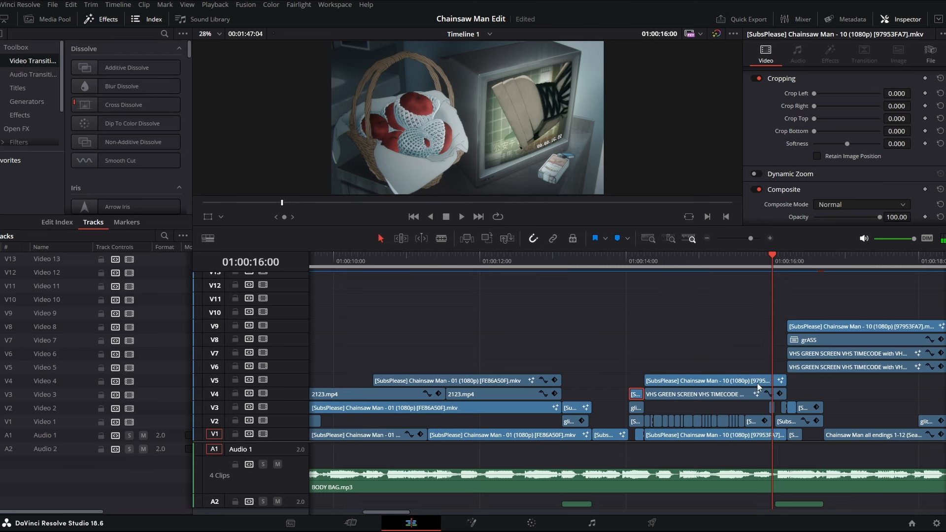
key(Left)
click(773, 407)
key(Right)
drag(756, 240, 763, 242)
right_click(628, 400)
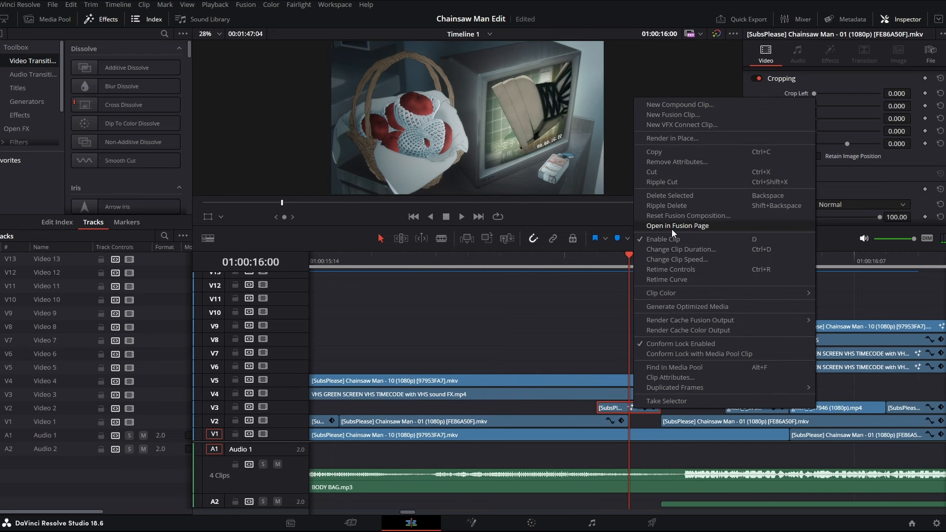
click(673, 228)
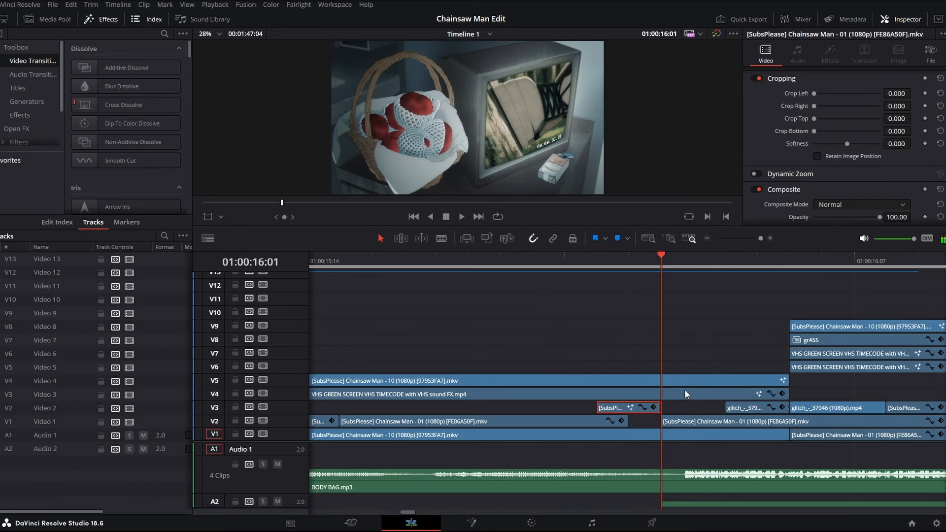
Select the V2 clip starting at 01:00:16:01 and step through its first frames on the television
key(Left)
click(685, 421)
key(Right)
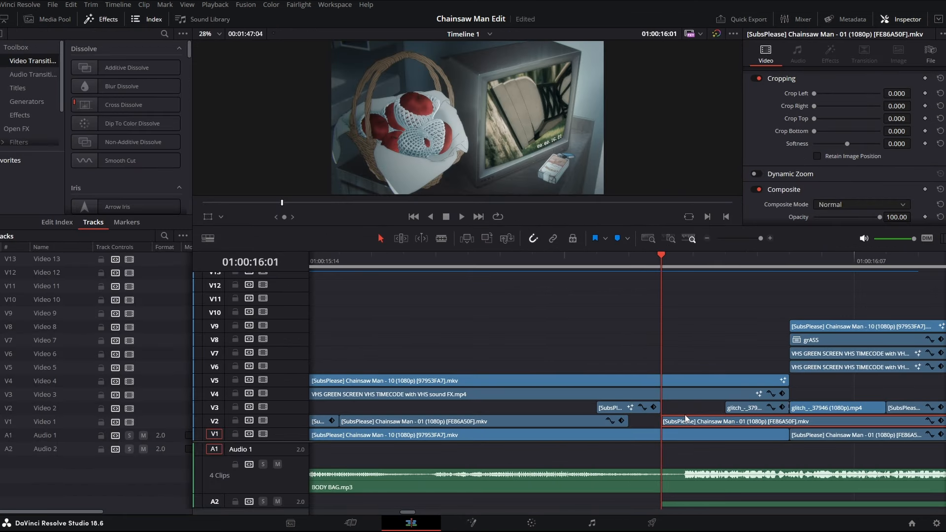
key(Right)
key(Right)
key(Left)
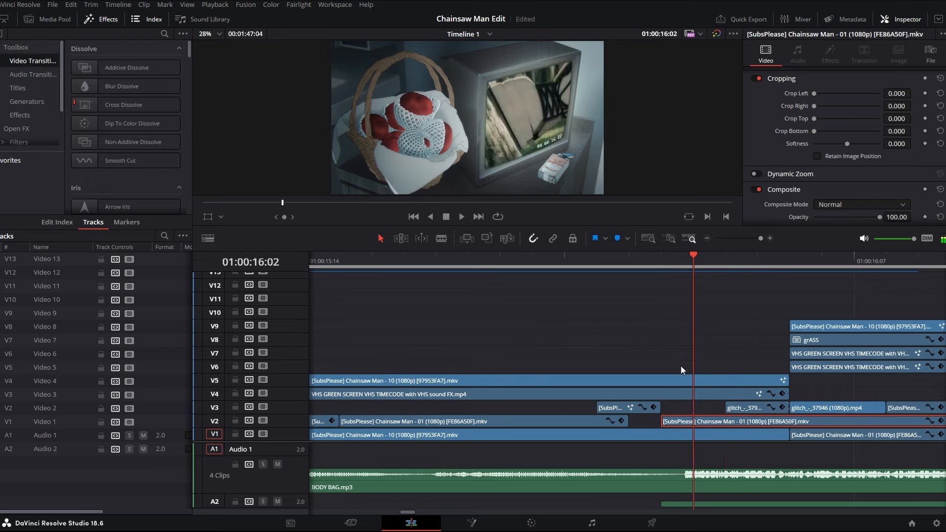
key(Right)
Select the first glitch clip on V3 and step back and forth between 01:00:16:00 and 01:00:16:02 leading up to it
click(745, 409)
key(Left)
key(Left)
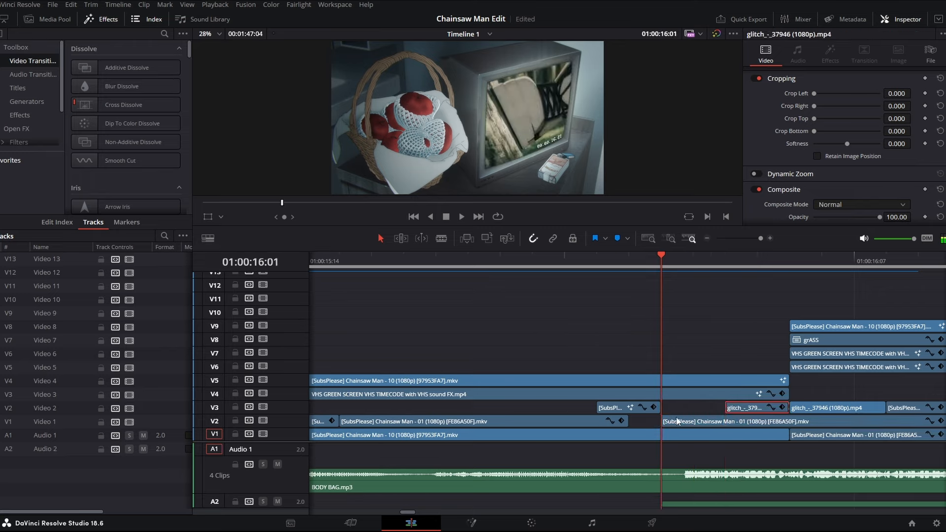
key(Left)
key(Left)
key(Right)
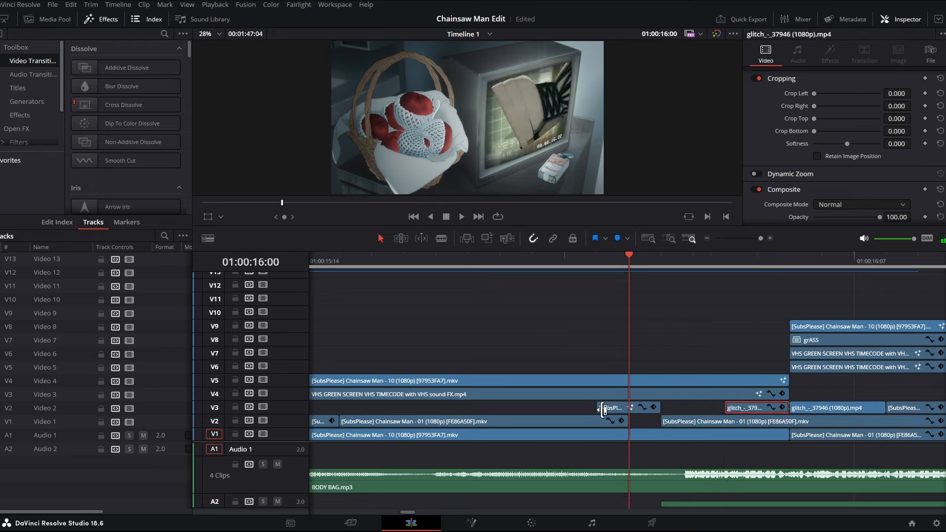
key(Right)
key(Right)
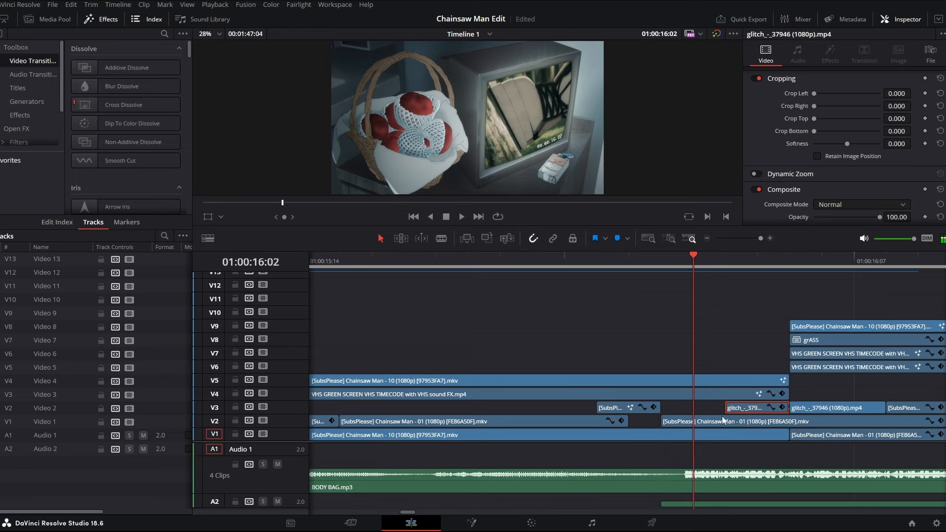
Step through the glitch clip past the television close-up at 01:00:16:05, and return to 01:00:16:03
key(Right)
key(Right)
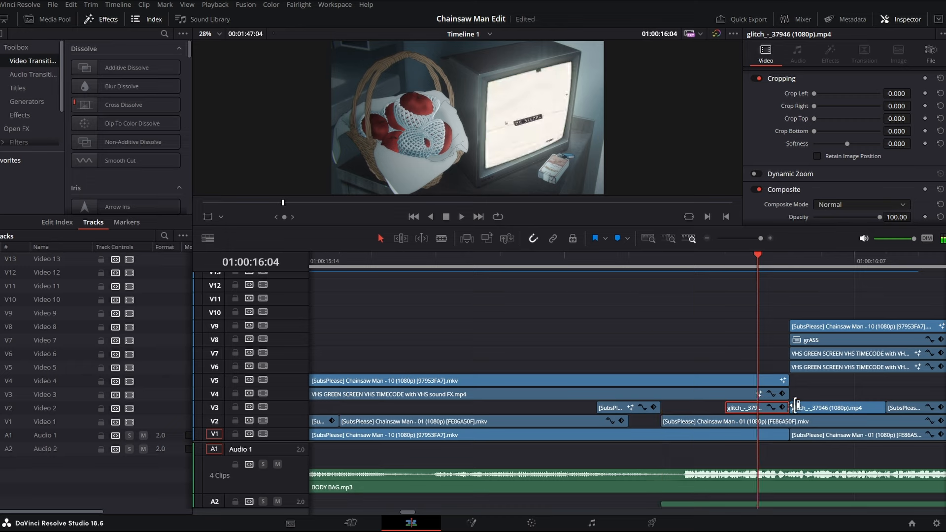
key(Right)
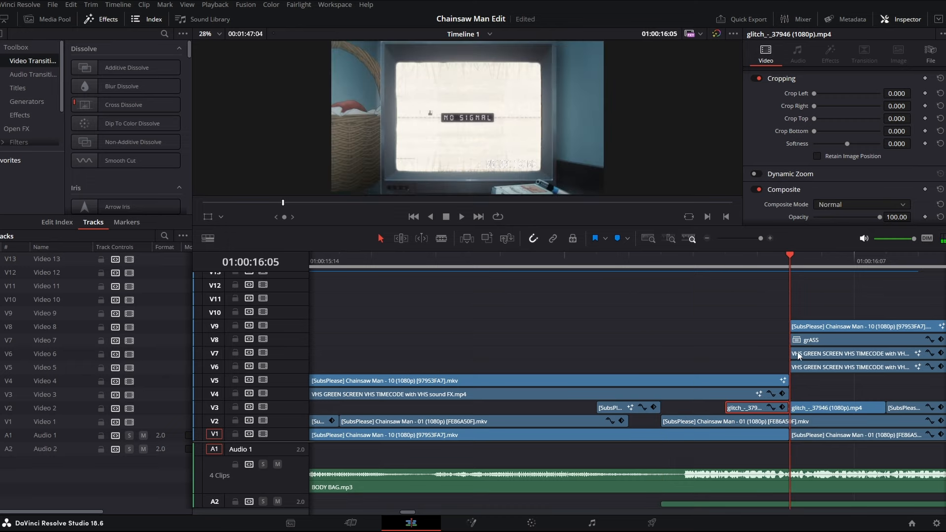
key(Right)
key(Right)
key(Right)
click(726, 263)
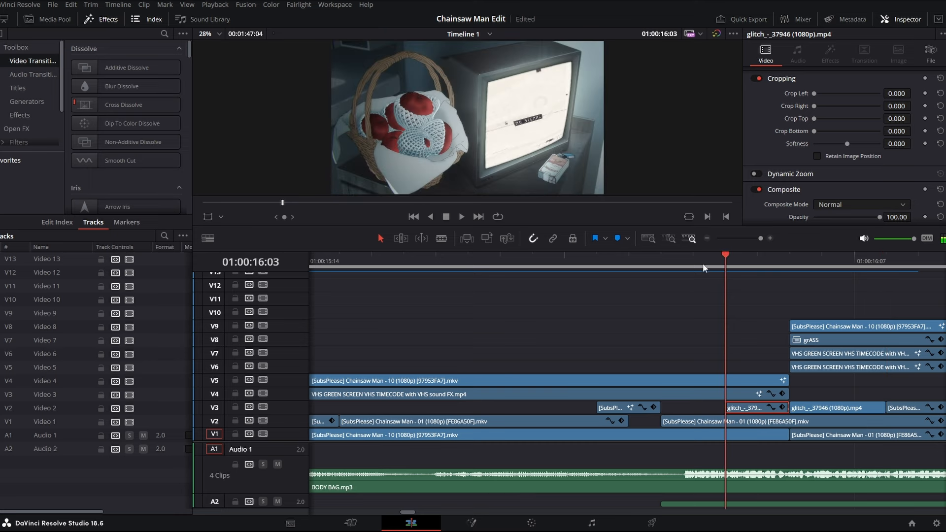
Zoom out the timeline and replay the television transition through the close-up to 01:00:16:14
drag(761, 238, 758, 238)
key(space)
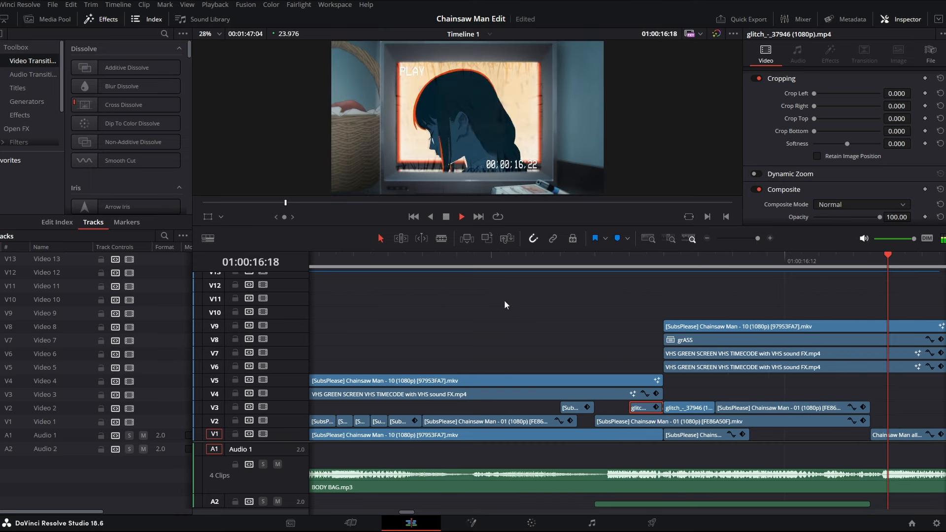
click(376, 264)
key(space)
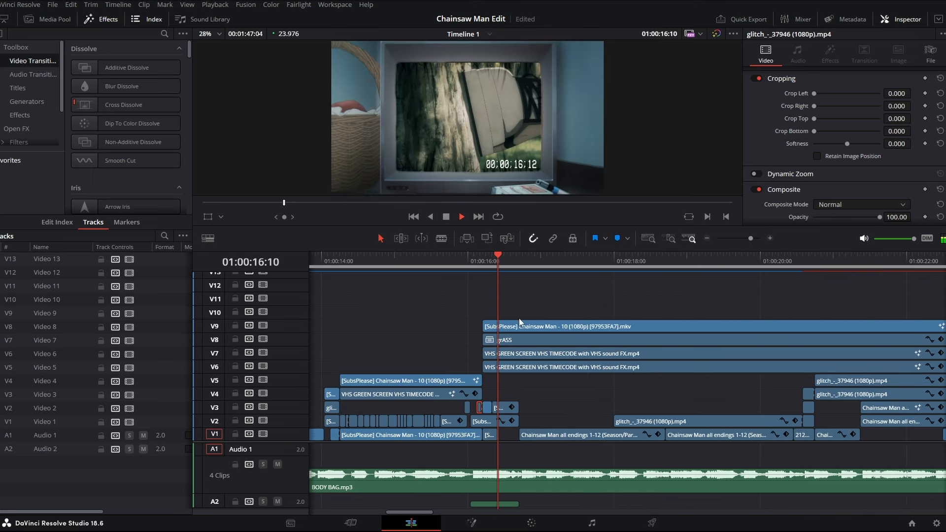
key(space)
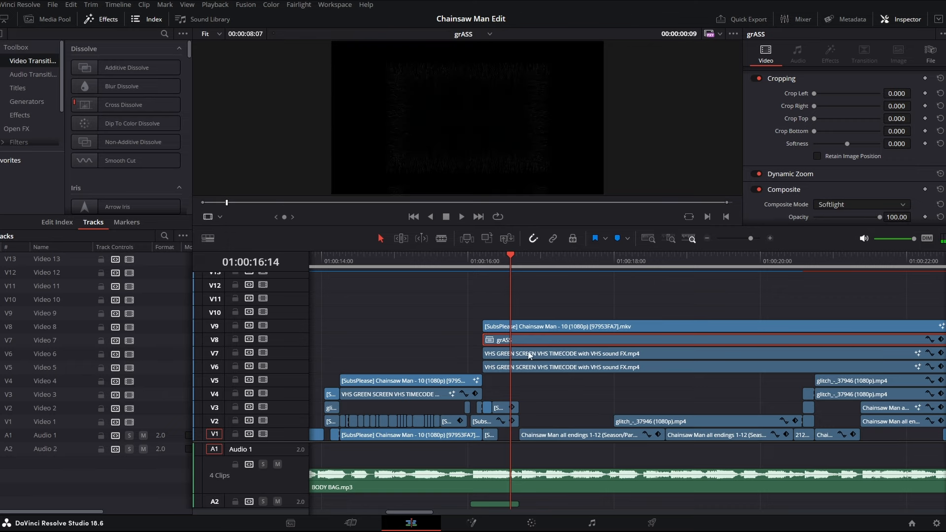
Preview the VHS green screen clips on V7 and V6 on their own to compare their timecode and PLAY text and cropping
click(528, 356)
double_click(528, 356)
mouse_move(504, 148)
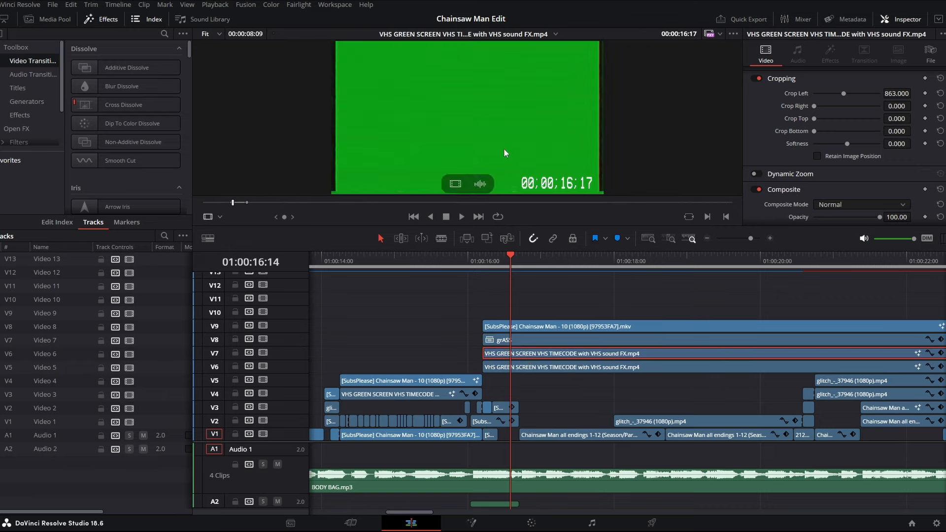
double_click(556, 368)
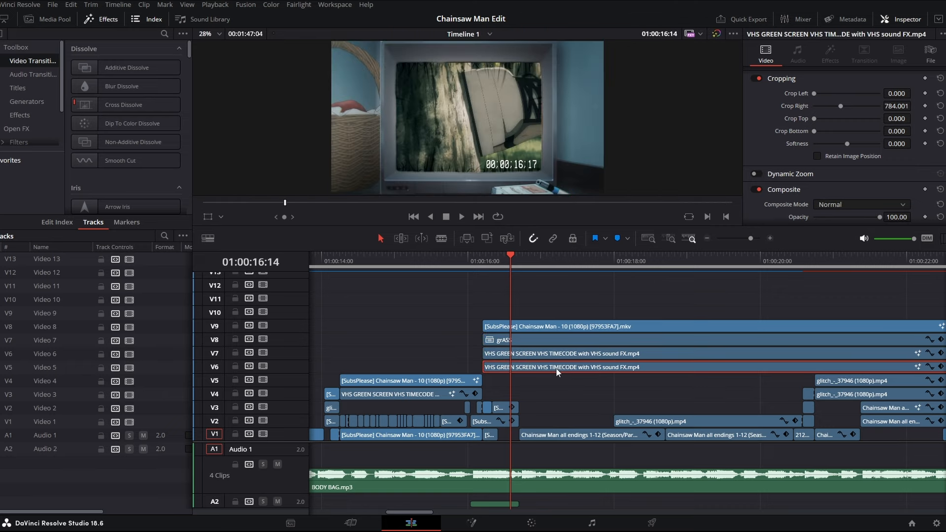
scroll(513, 130, down, 1)
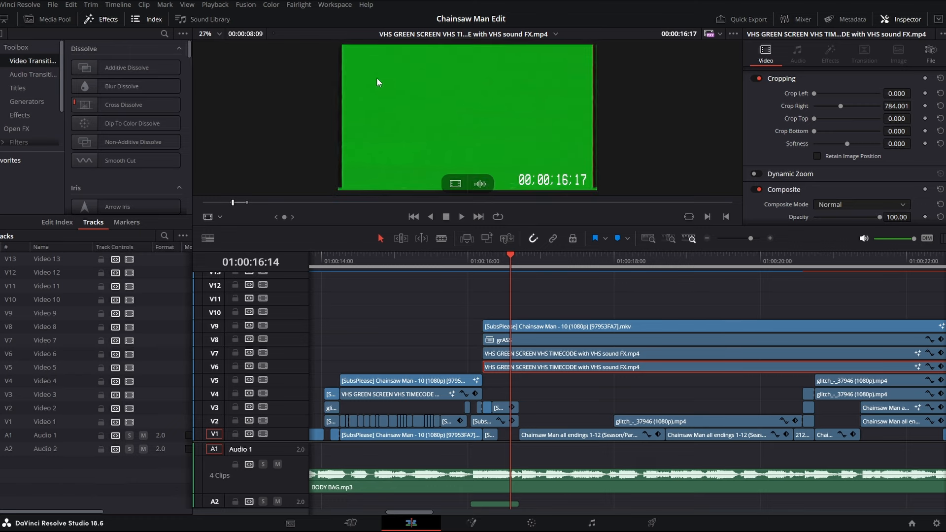
click(509, 259)
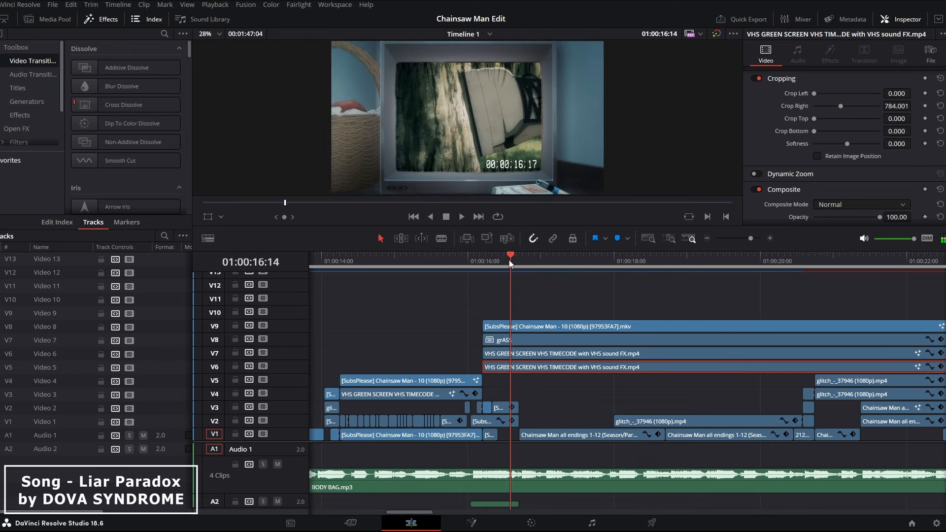
key(f)
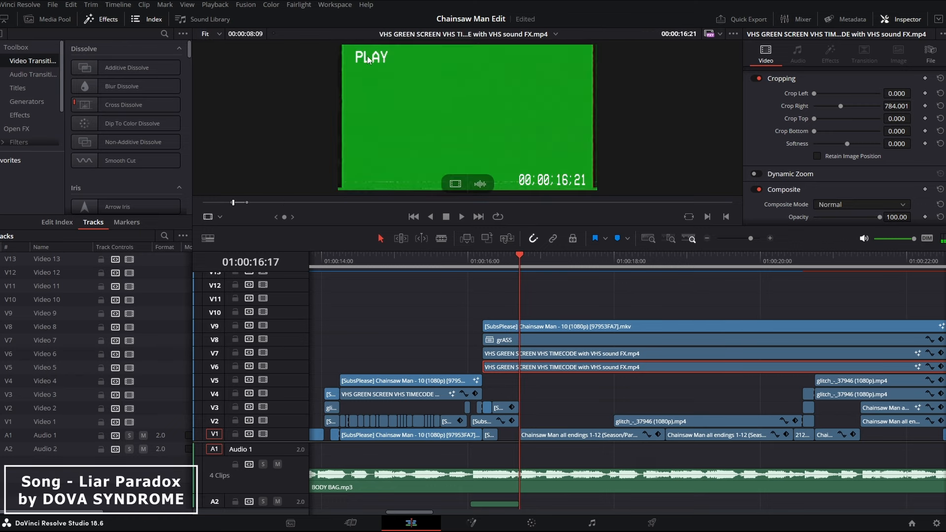
Return to 01:00:16:05, inspect the V9 and V6 clips, and play the television close-up to 01:00:18:08
click(487, 263)
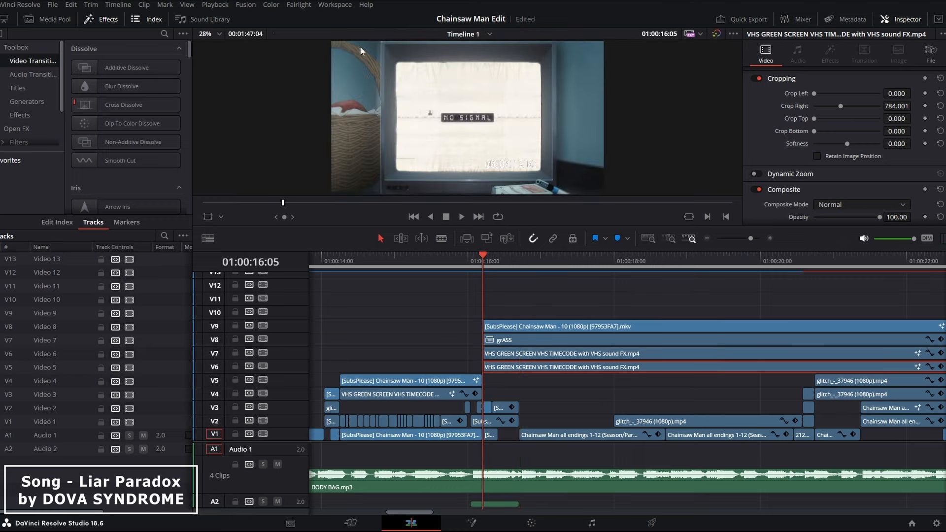
click(566, 324)
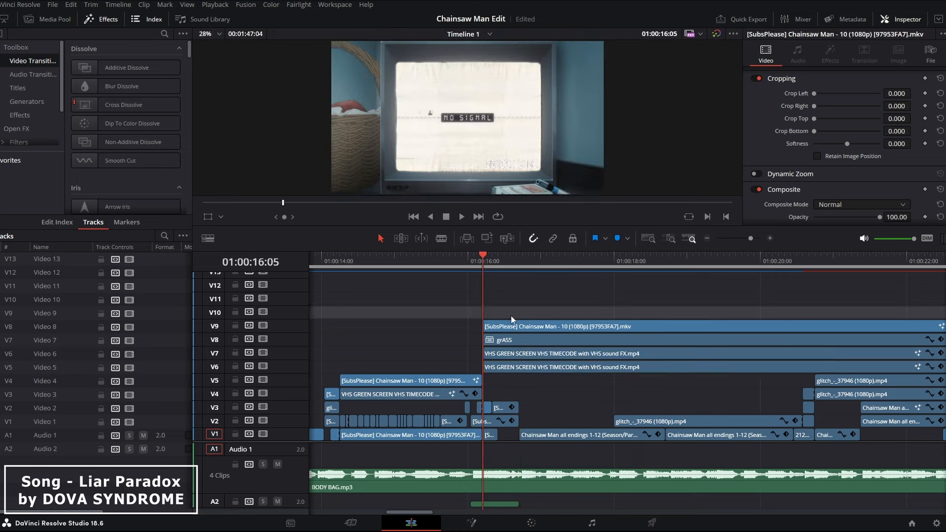
double_click(530, 366)
click(485, 260)
key(space)
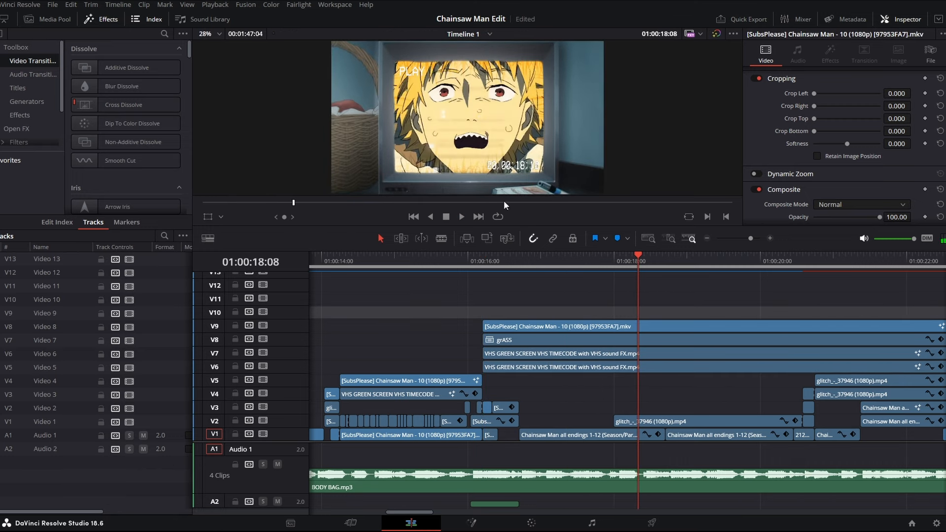
Preview the V2 glitch clip and the V1 endings clip on their own, and replay the close-up from 01:00:17:01 to 01:00:17:16
double_click(678, 423)
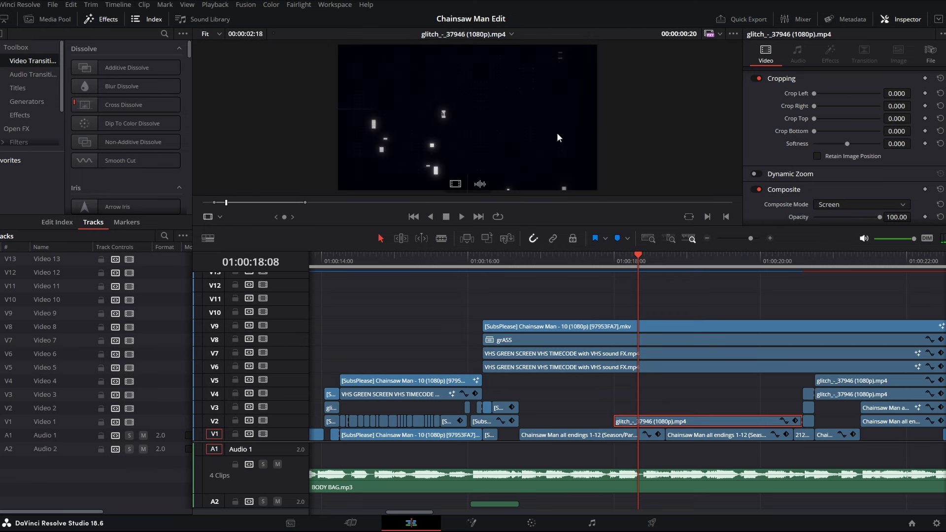
click(609, 446)
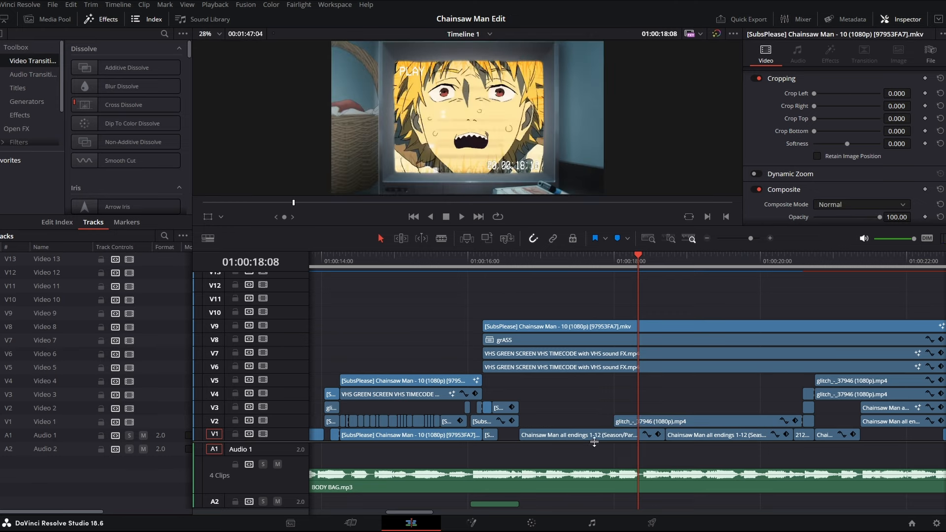
double_click(592, 437)
click(544, 254)
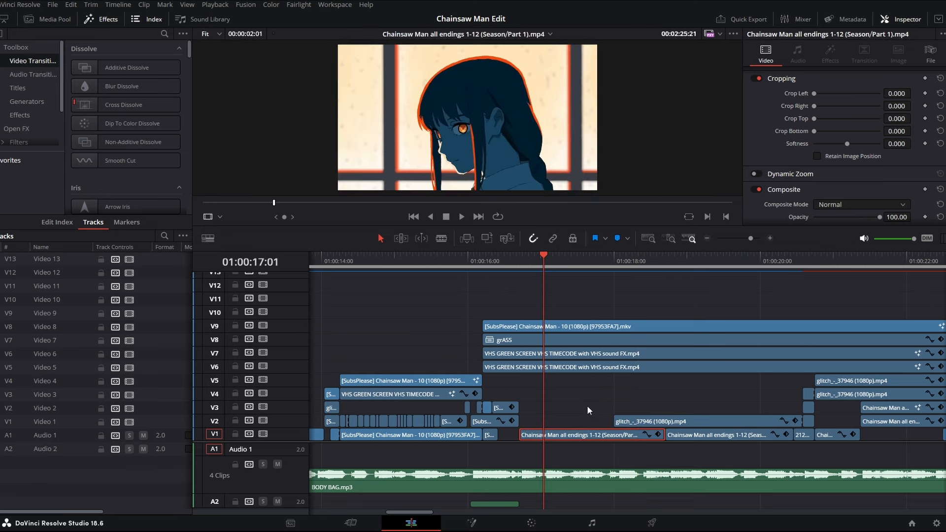
key(space)
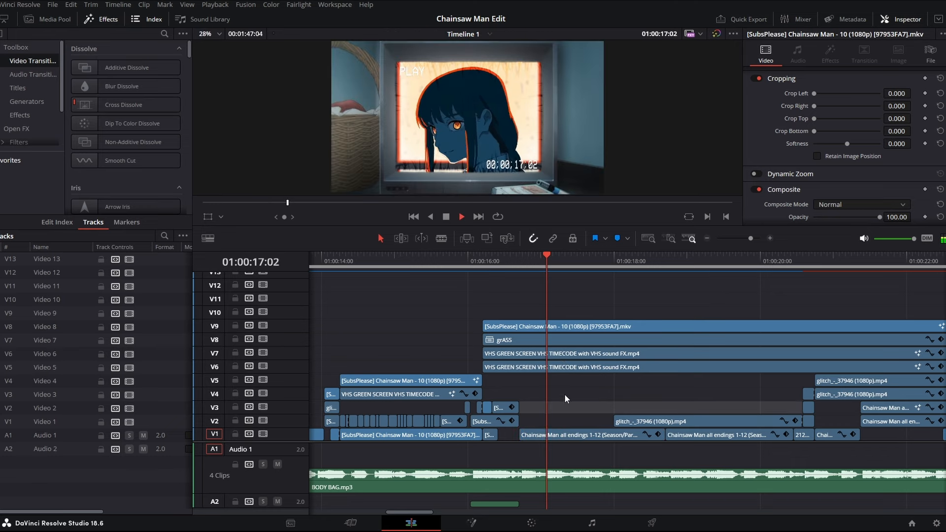
key(space)
Preview the grASS compound clip on V8 on its own, and select the television clip on V9
click(585, 340)
double_click(586, 336)
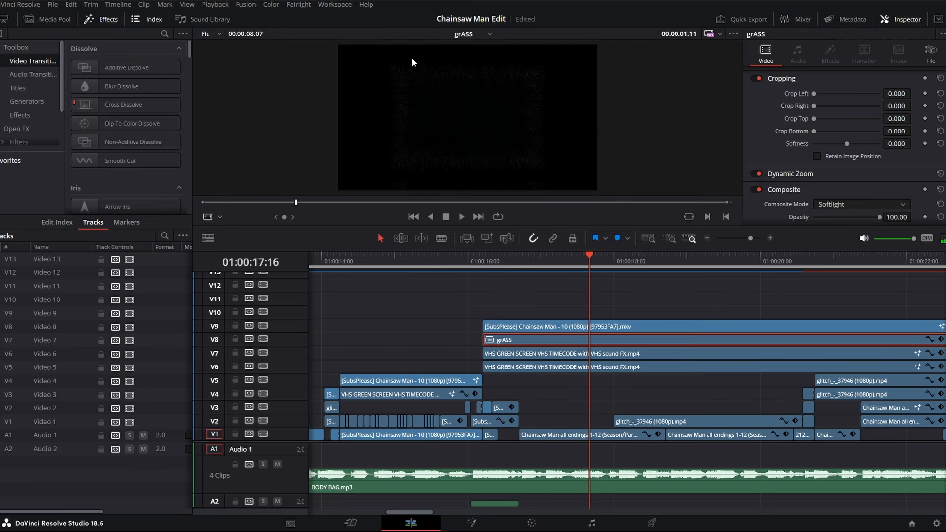
click(608, 331)
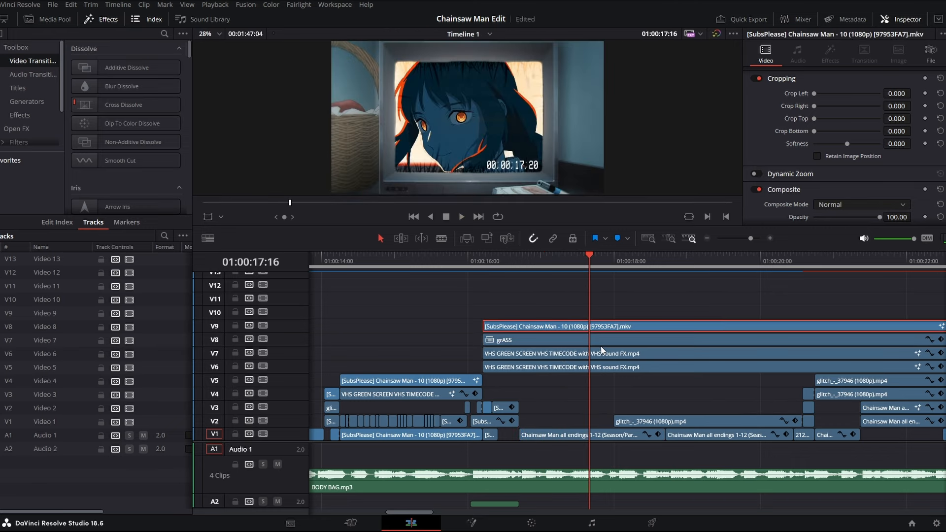
Open the grASS compound clip on V8 in Fusion, return to the edit, and open the clip in its own timeline
right_click(601, 343)
click(632, 174)
click(411, 523)
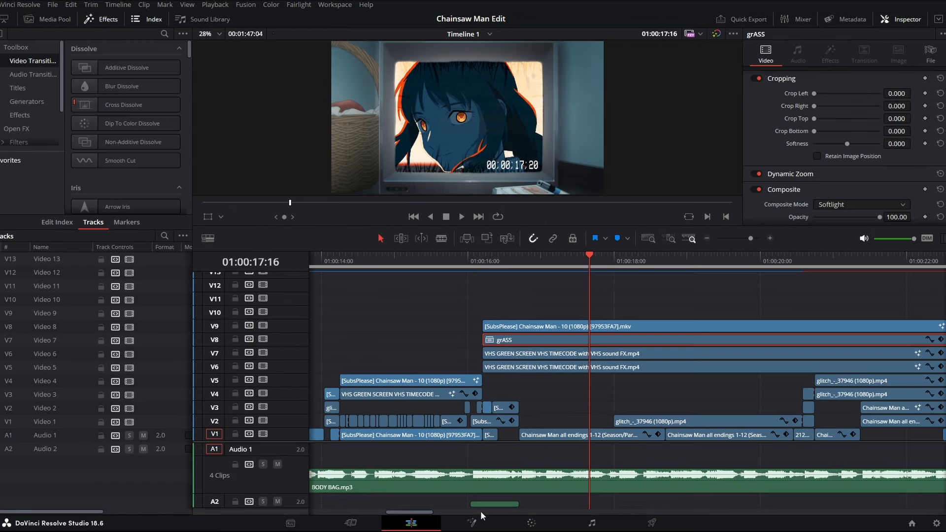
right_click(593, 335)
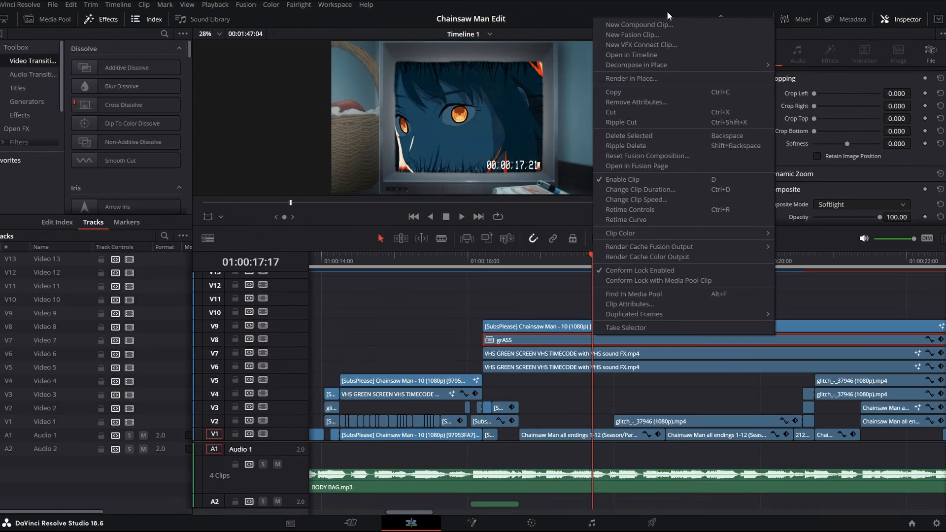
click(629, 54)
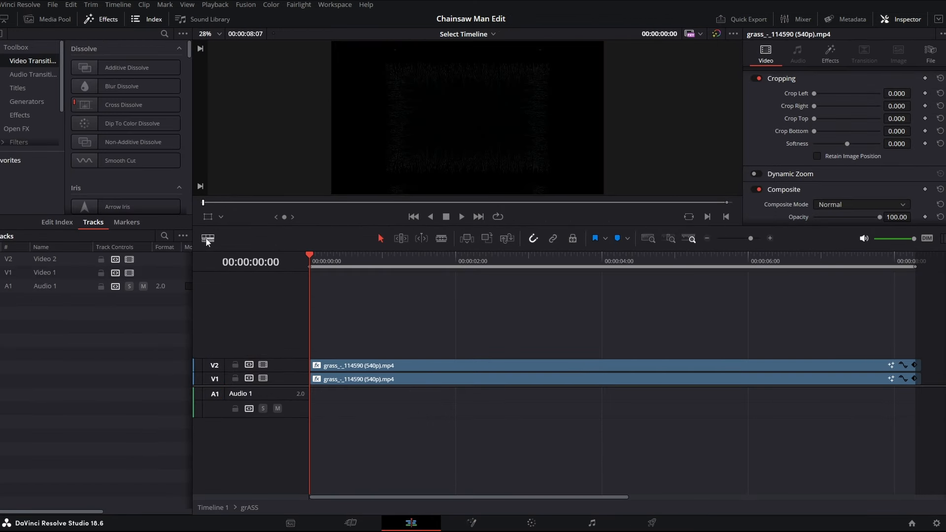
Enable stacked timeline tabs, load Timeline 1 in a second tab, and switch back to the grASS timeline
click(208, 239)
click(177, 277)
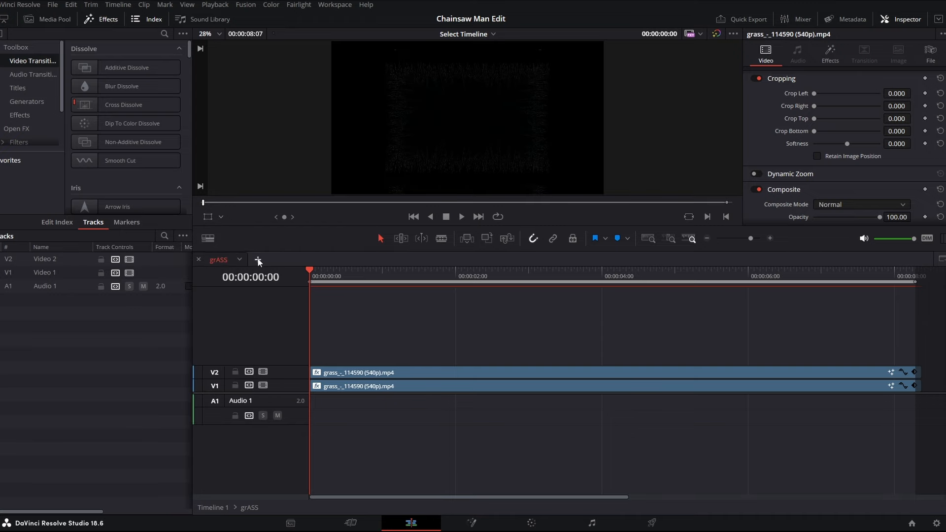
click(258, 260)
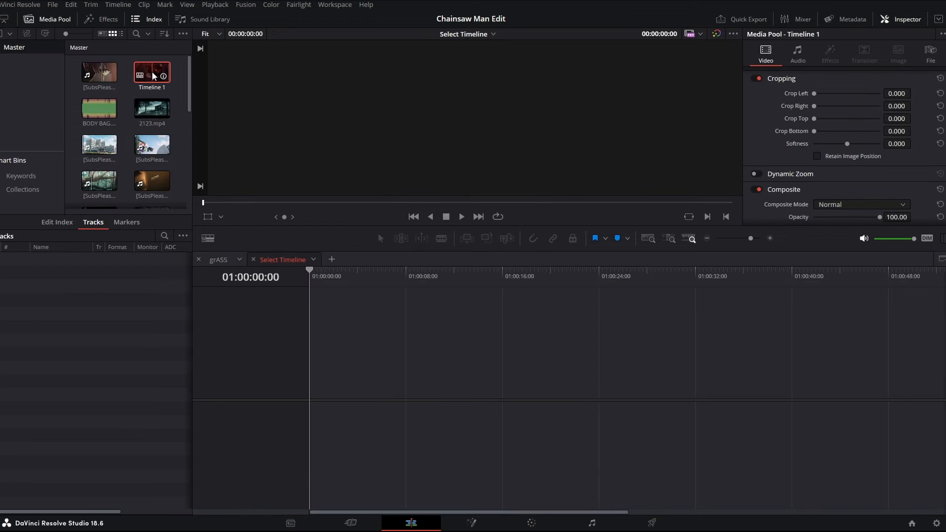
double_click(154, 76)
click(228, 258)
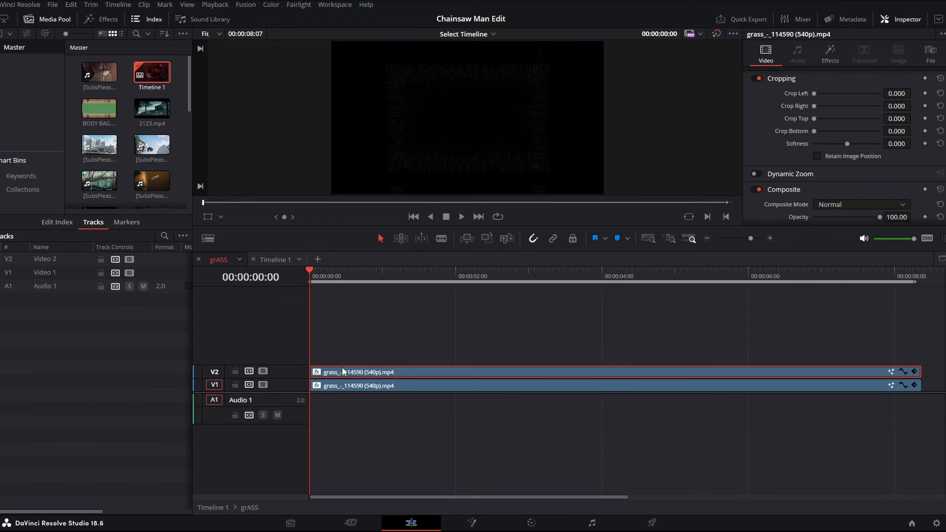
Try moving the V2 grass clip aside, undo the move, and examine the V1 grass clip's DeltaKeyer setup in Fusion
drag(348, 372, 545, 373)
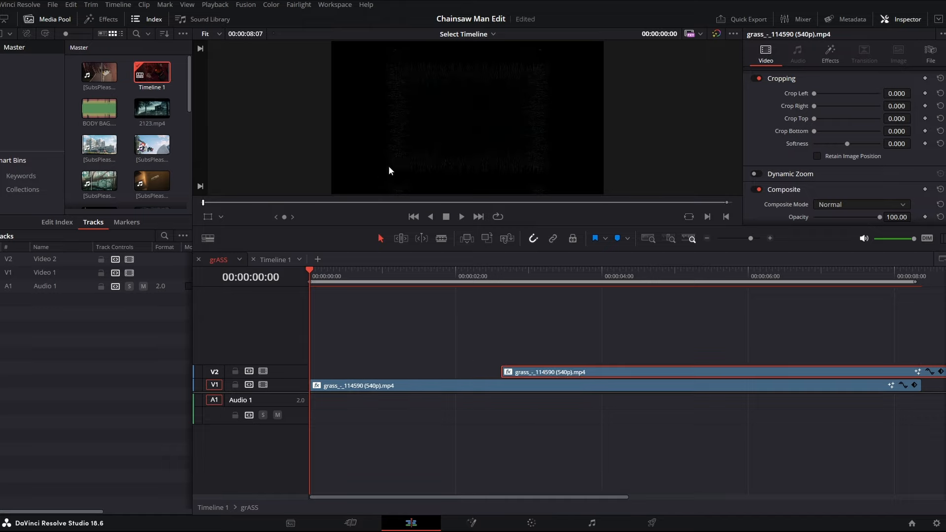
key(ctrl+z)
click(349, 387)
right_click(349, 386)
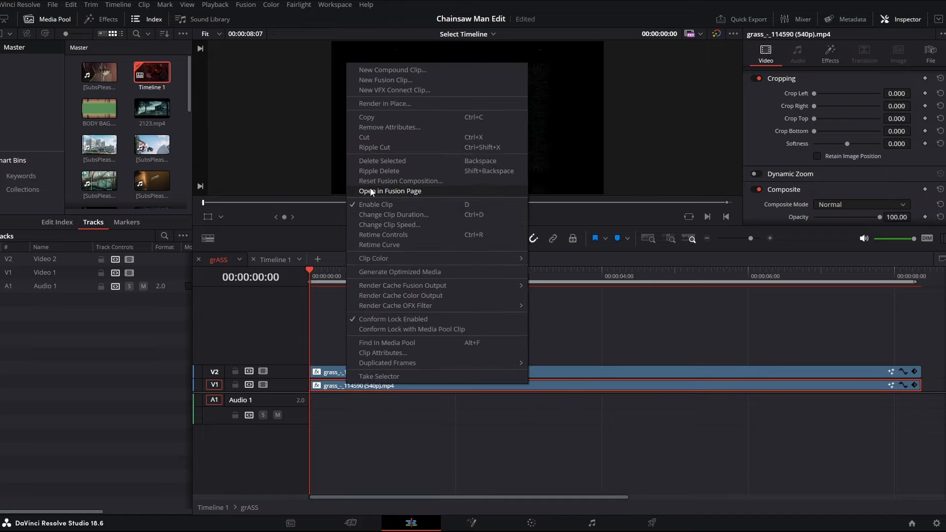
click(375, 192)
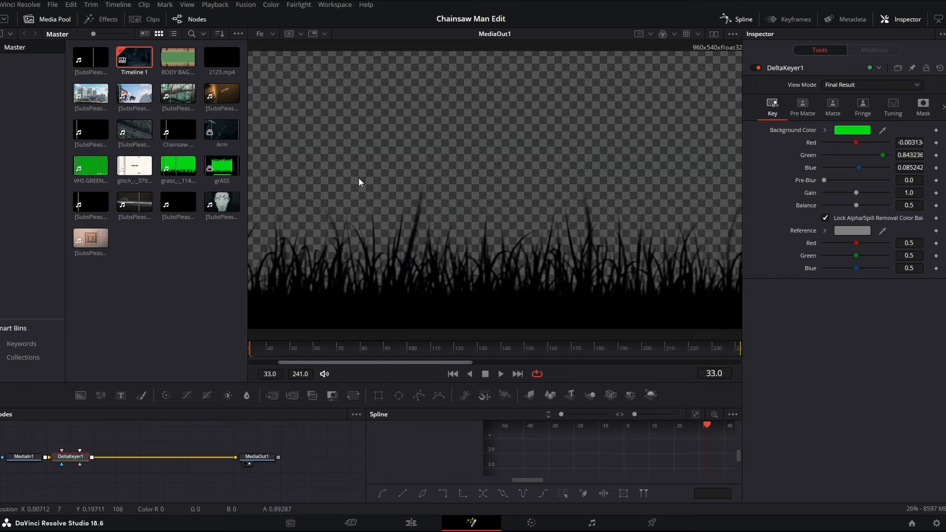
click(412, 523)
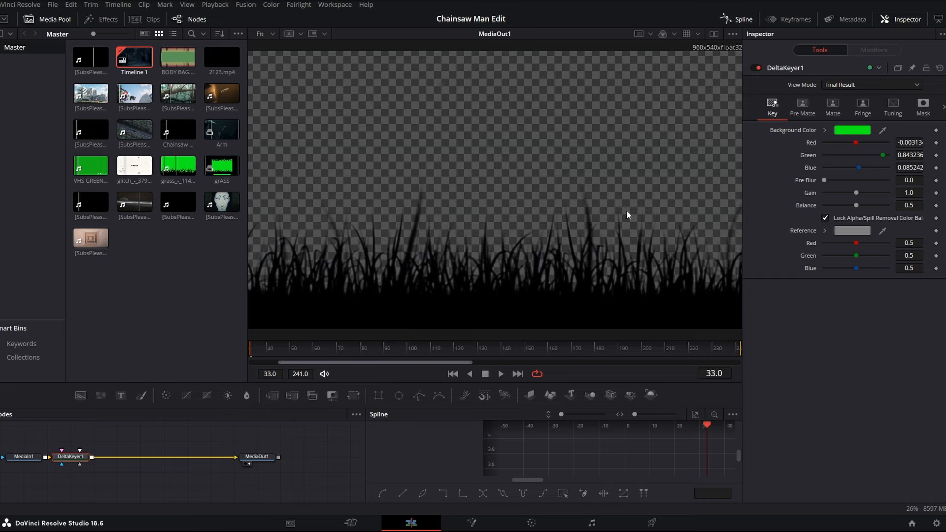
Examine the V1 grass clip's Mirrors effect and its zoom, position and rotation settings
click(826, 53)
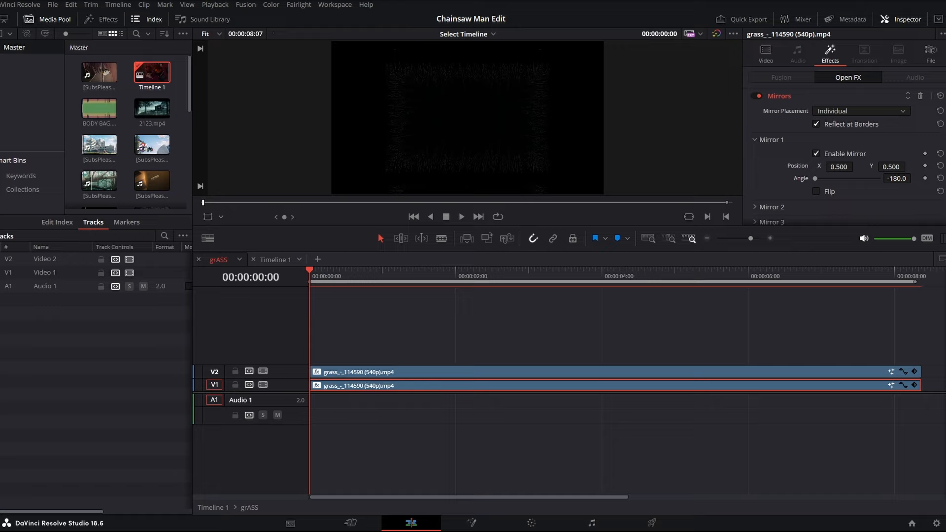
click(767, 50)
scroll(858, 110, up, 4)
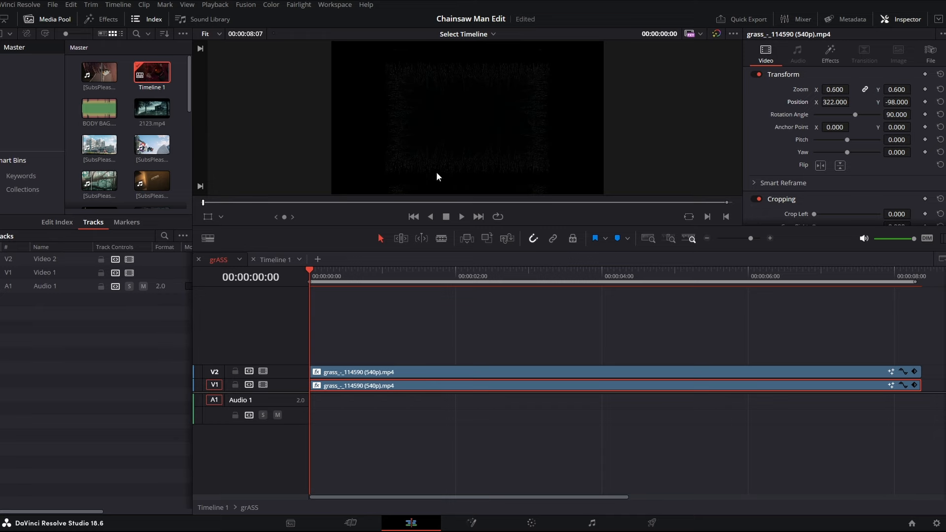
Return to Timeline 1 and play the television close-up from 01:00:16:05 to 01:00:20:14
click(276, 259)
click(526, 280)
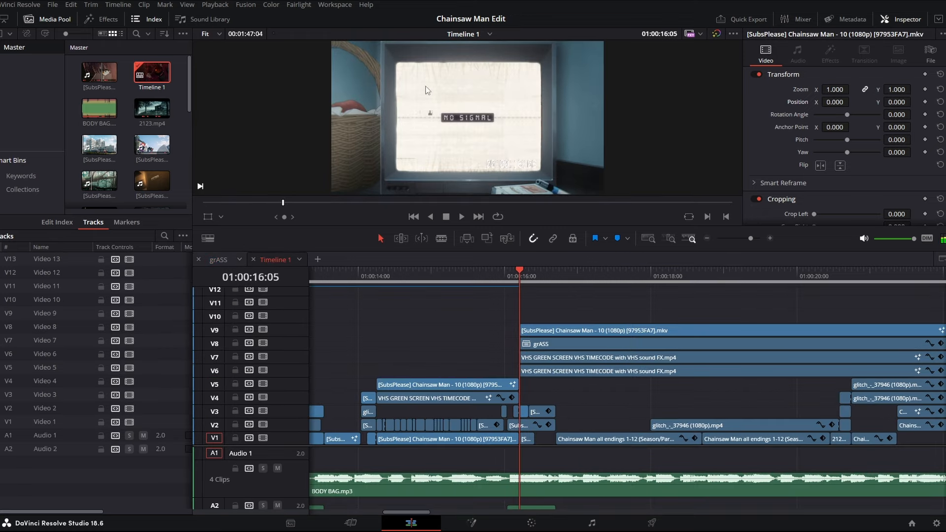
key(space)
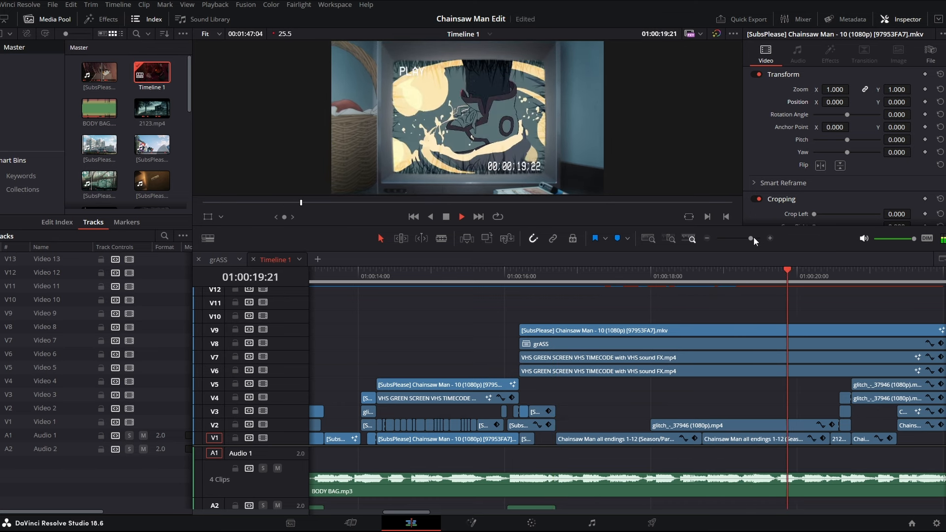
key(space)
Examine the short V4 glitch clip at 01:00:20:14 in Fusion and return to the edit
right_click(664, 404)
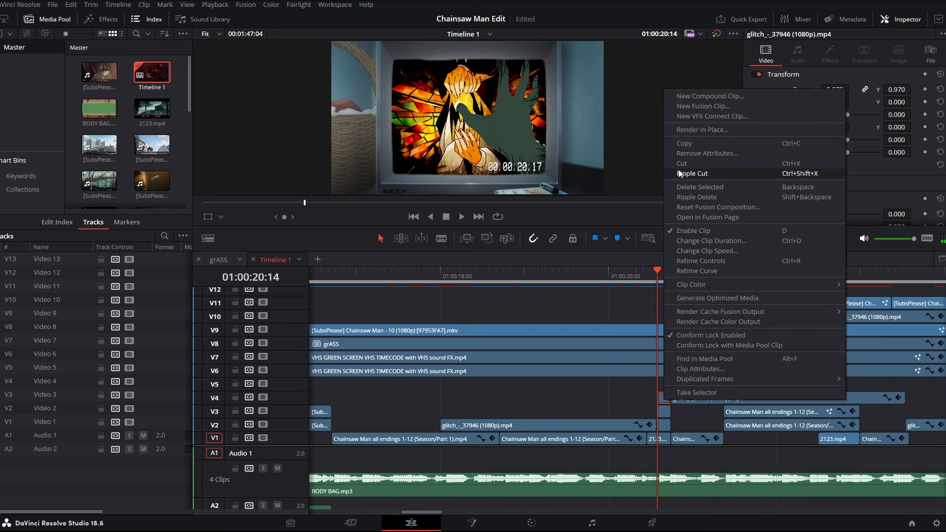
click(700, 218)
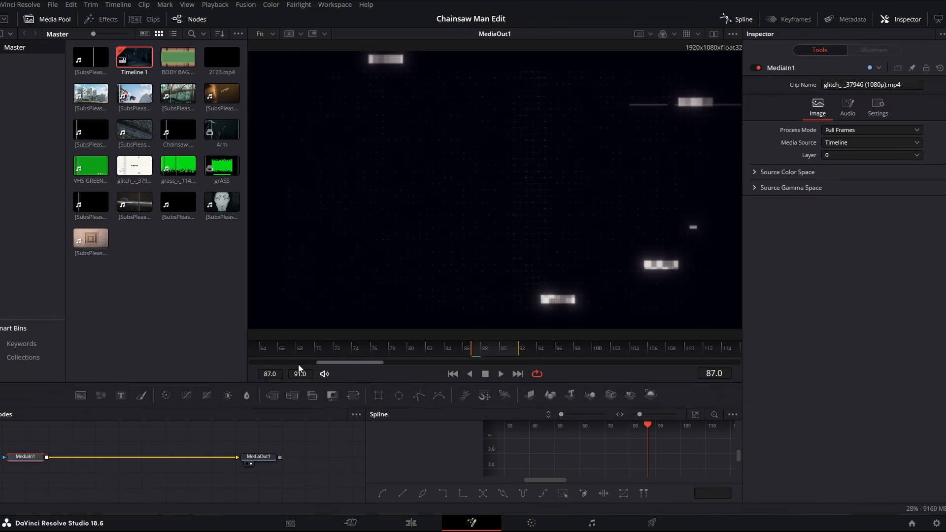
click(414, 523)
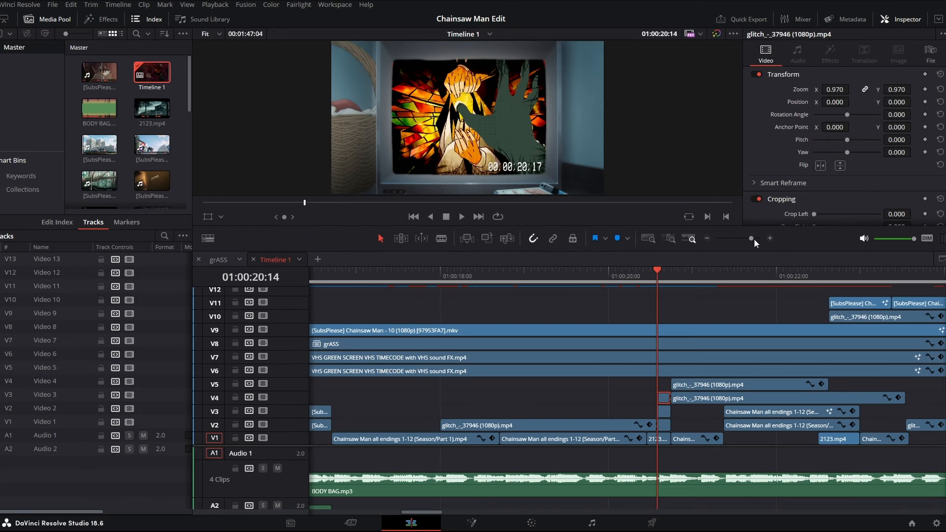
Advance to 01:00:20:15, inspect the short V3 endings clip in Fusion, and check the 2123.mp4 clip's transform settings on V1
drag(754, 243, 759, 242)
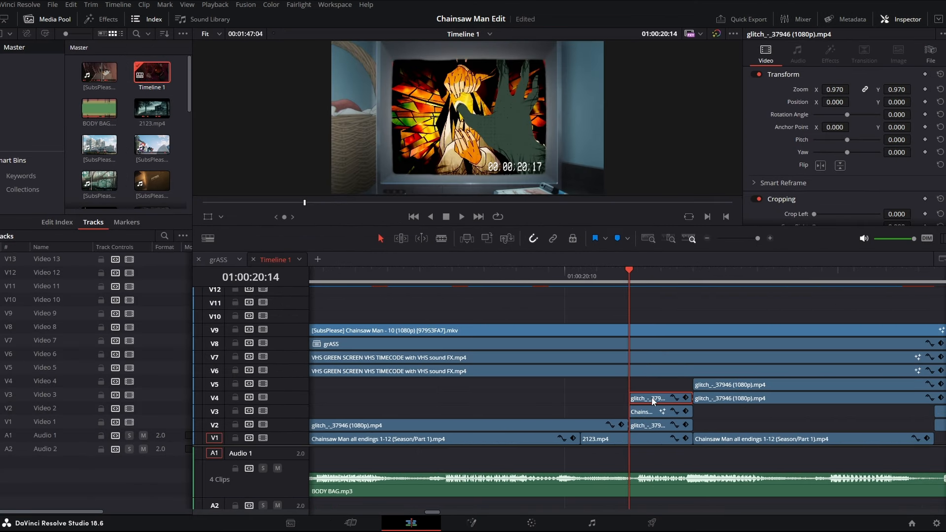
key(Right)
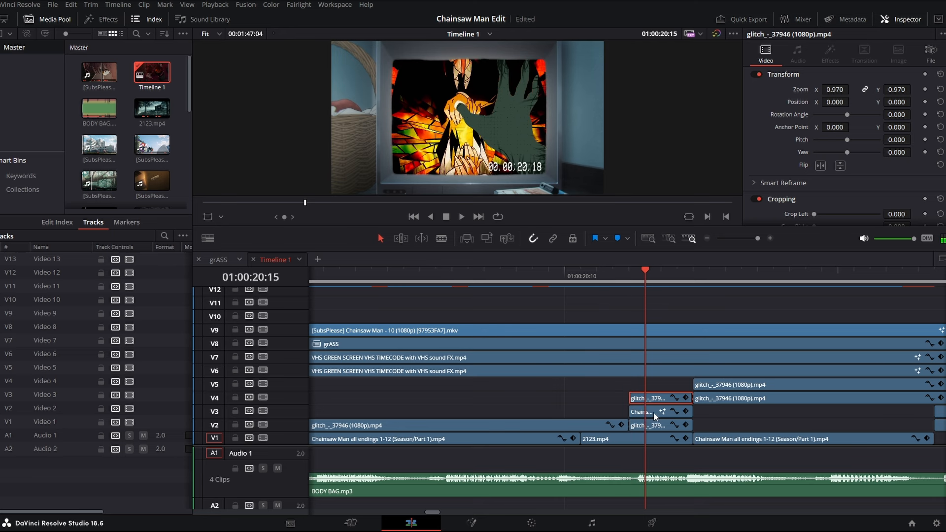
right_click(654, 413)
click(683, 232)
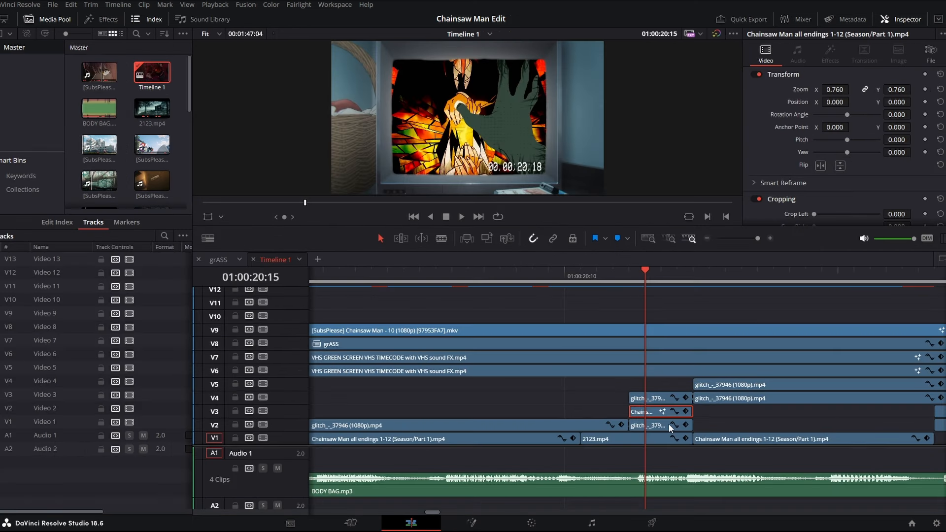
double_click(644, 442)
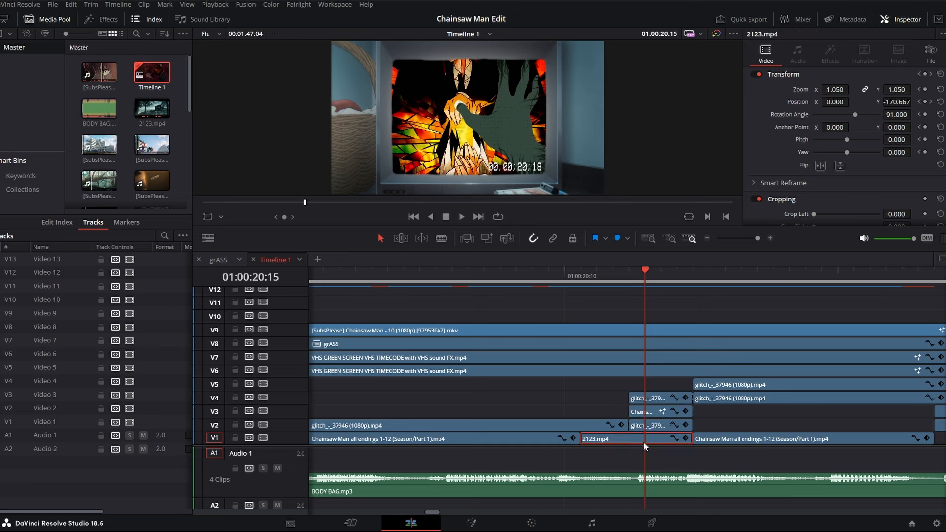
Step back and forth through the frames around 01:00:20:15, ending at 01:00:20:12
click(557, 334)
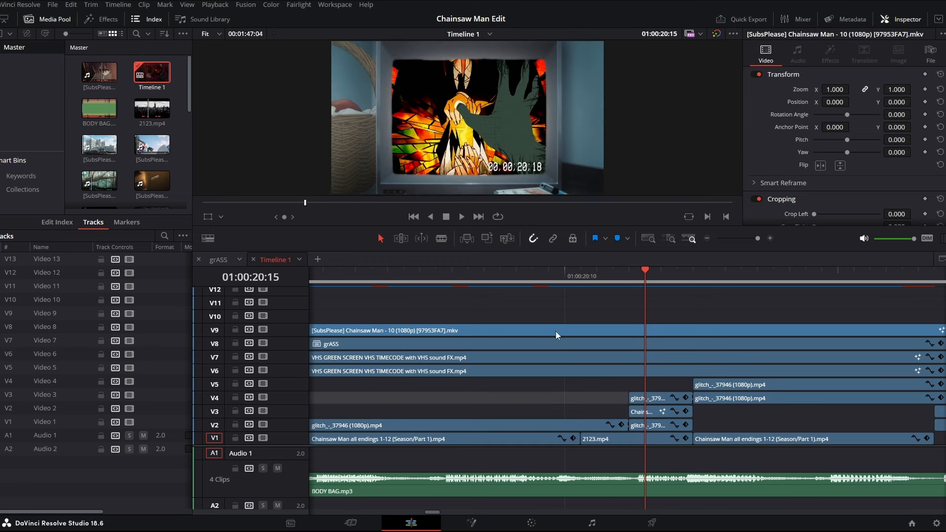
key(Right)
key(Left)
key(Right)
key(Right)
key(Left)
key(Left)
key(Left)
key(Left)
key(Left)
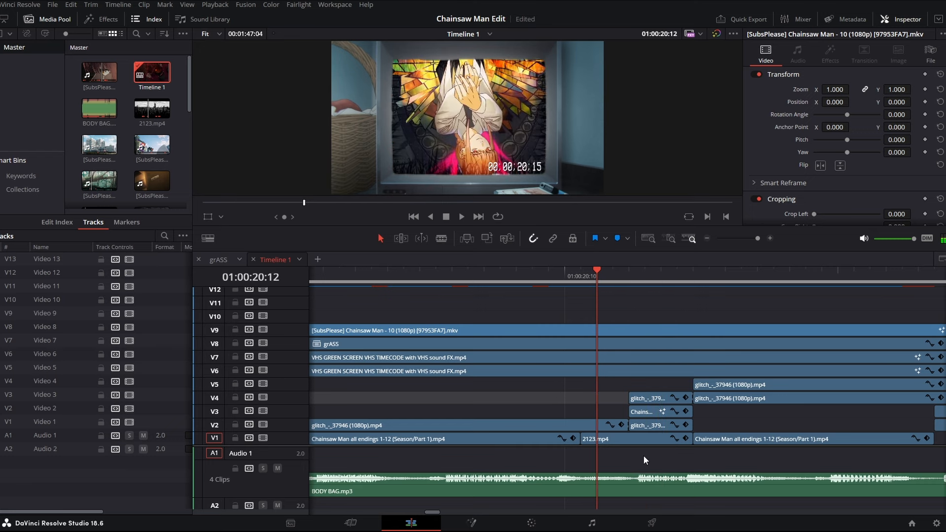
Select the short V2 glitch clip and step frame by frame from 01:00:20:12 to 01:00:20:18
click(640, 427)
key(Right)
key(Right)
key(Right)
key(Right)
key(Right)
key(Right)
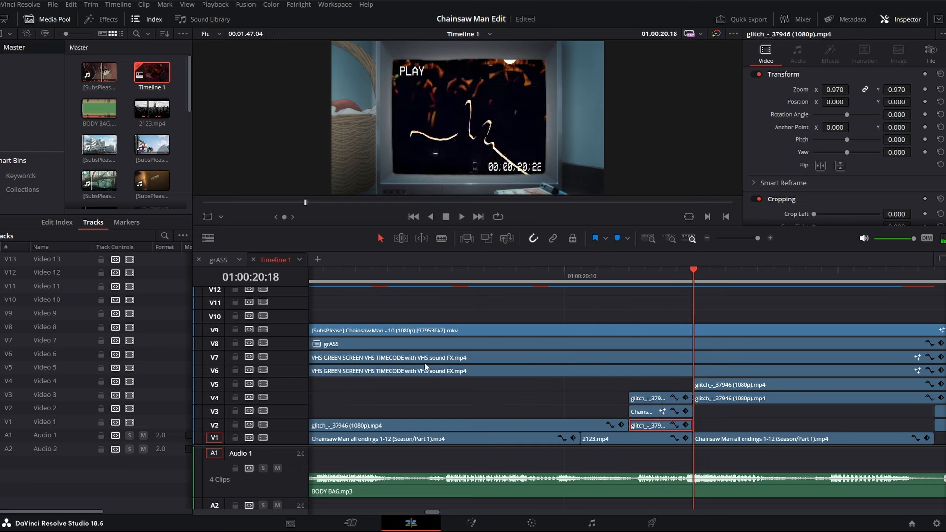
Examine the following glitch frames one by one up to about 01:00:20:23
key(Right)
key(Right)
key(Right)
key(Right)
key(Right)
key(Right)
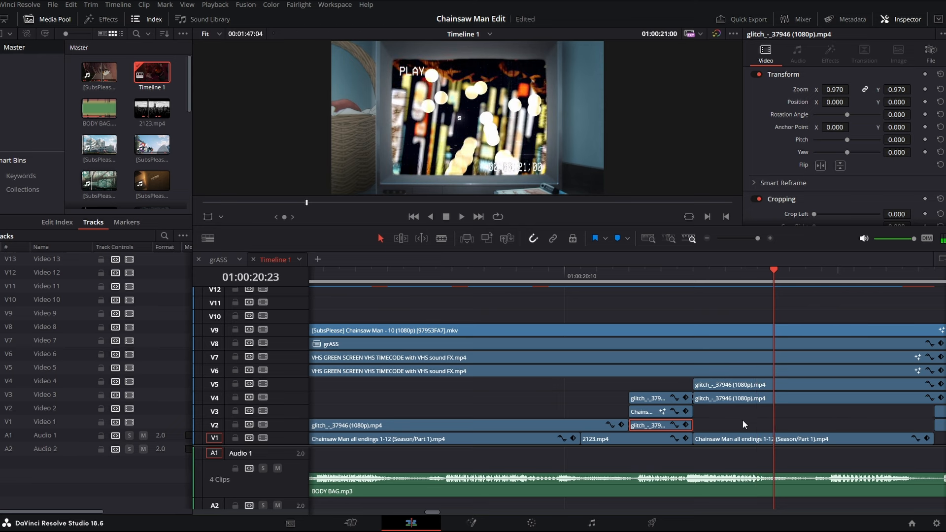
key(Left)
Select the V1 endings clip after 2123.mp4 and step through its frames to 01:00:21:09
click(761, 439)
key(Right)
key(Right)
key(Right)
key(Right)
drag(758, 239, 752, 242)
key(Right)
key(Right)
key(Right)
key(Right)
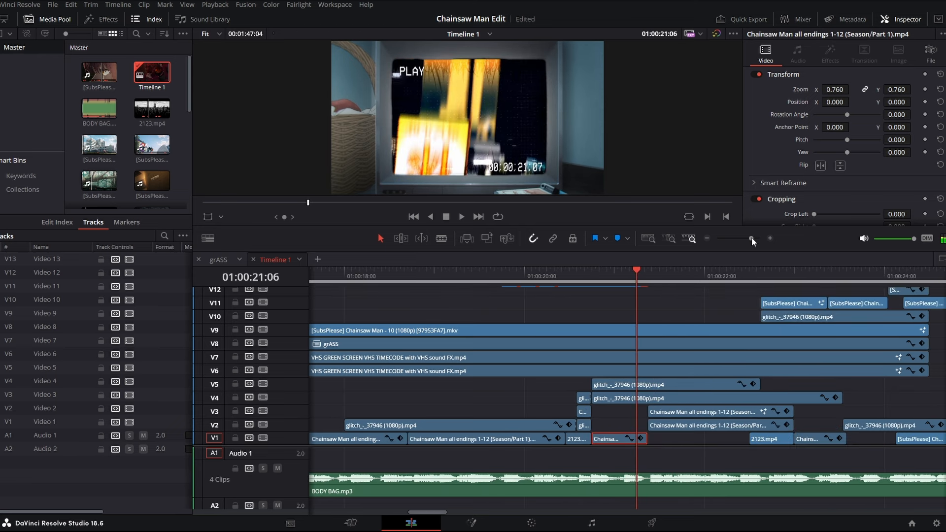
key(Right)
key(Right)
key(Right)
Check the V2 endings clip at 01:00:21:09, and examine the V3 endings clip's LumaKeyer in Fusion up to frame 6018
click(659, 428)
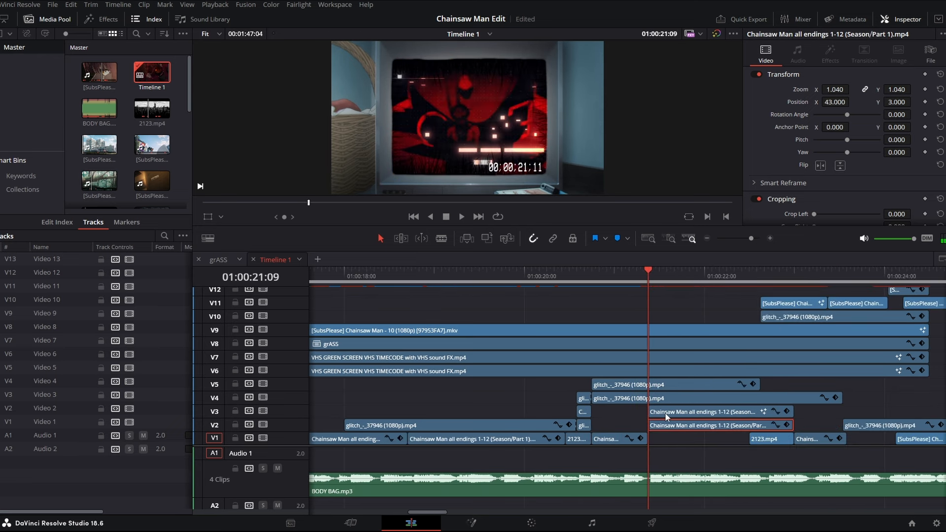
click(665, 414)
right_click(665, 415)
click(725, 231)
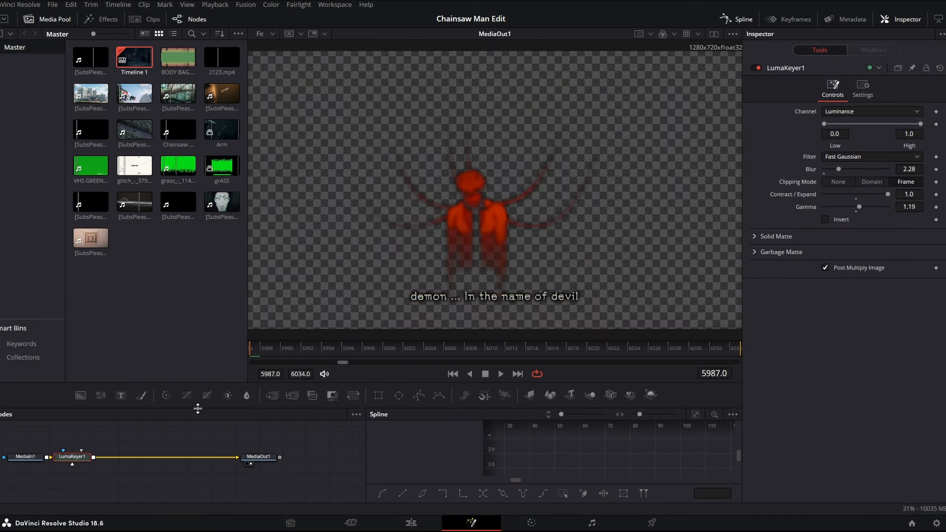
drag(280, 350, 677, 375)
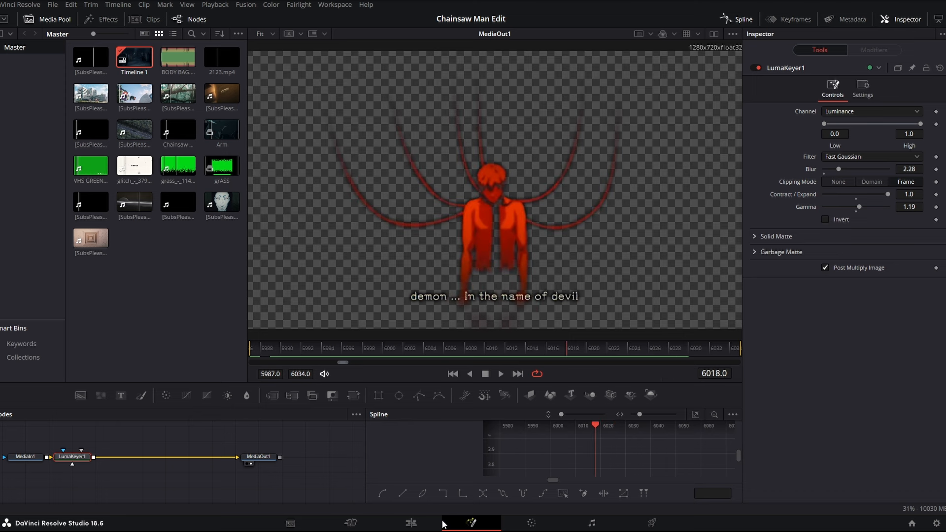
click(411, 523)
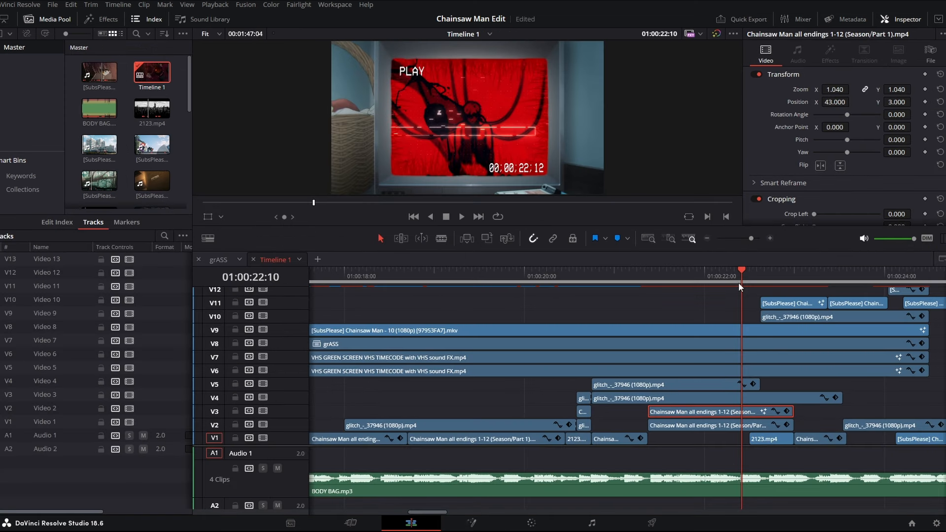
Scrub back from 01:00:22:10 and replay the red endings shot to about 01:00:22:15
drag(739, 287, 691, 283)
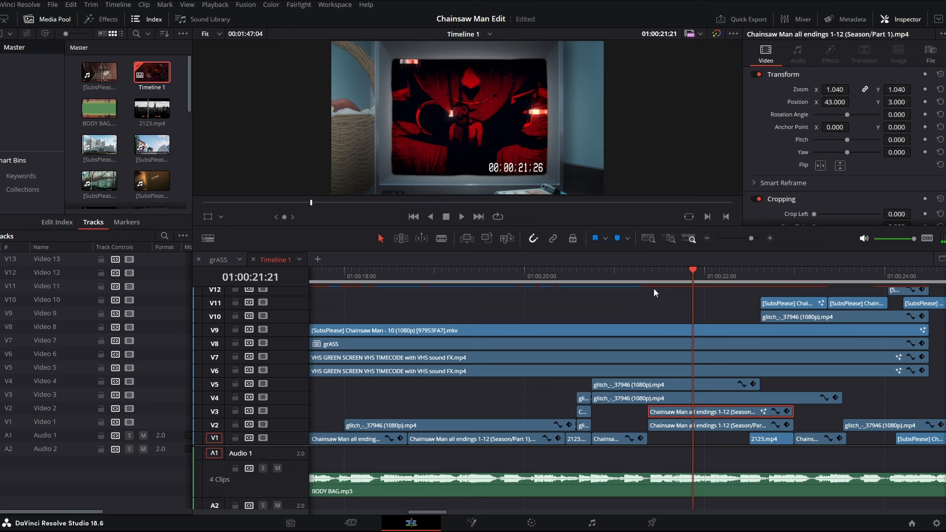
drag(607, 284, 592, 284)
key(space)
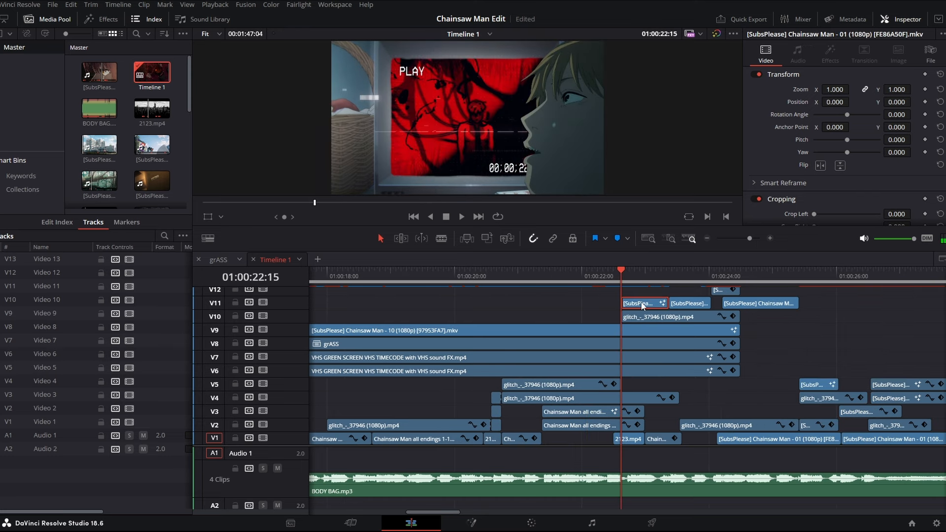
Step frame by frame between 01:00:22:14 and 01:00:22:17 to examine where the first V11 profile clip enters
key(Left)
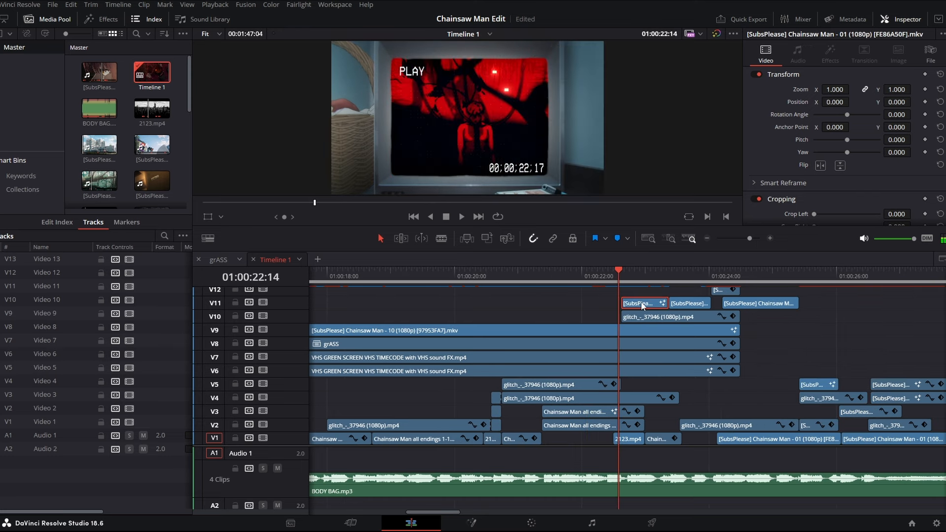
key(Right)
key(Right)
key(Right)
key(Right)
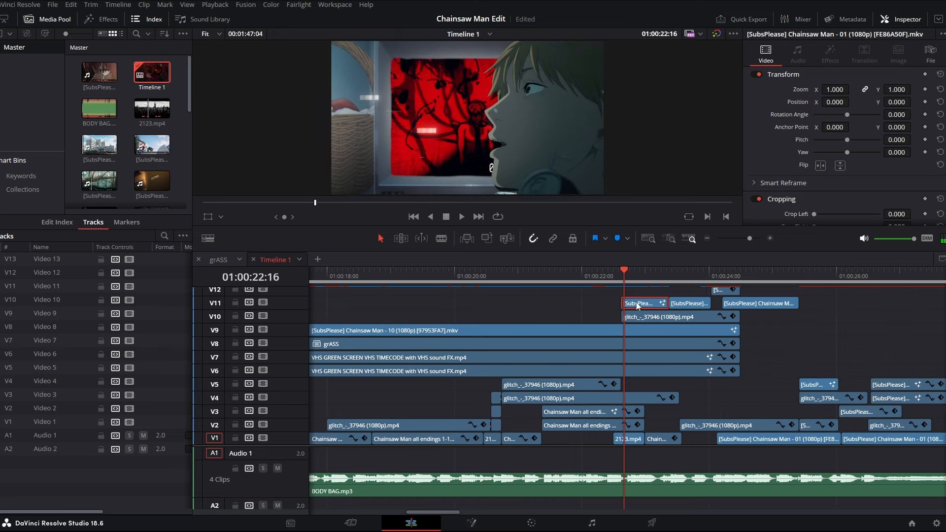
key(Left)
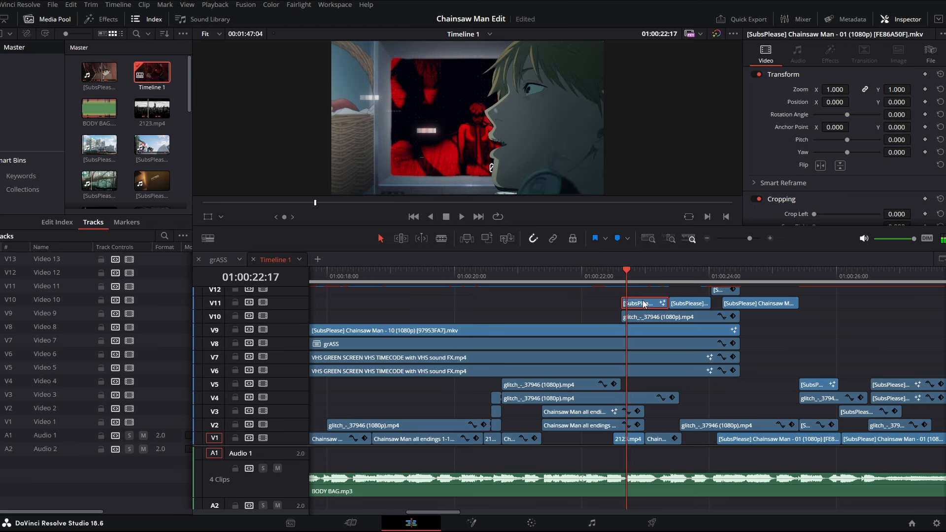
Open the first V11 profile clip in Fusion and examine its MagicMask1 and DropShadow1 nodes
right_click(644, 304)
click(308, 176)
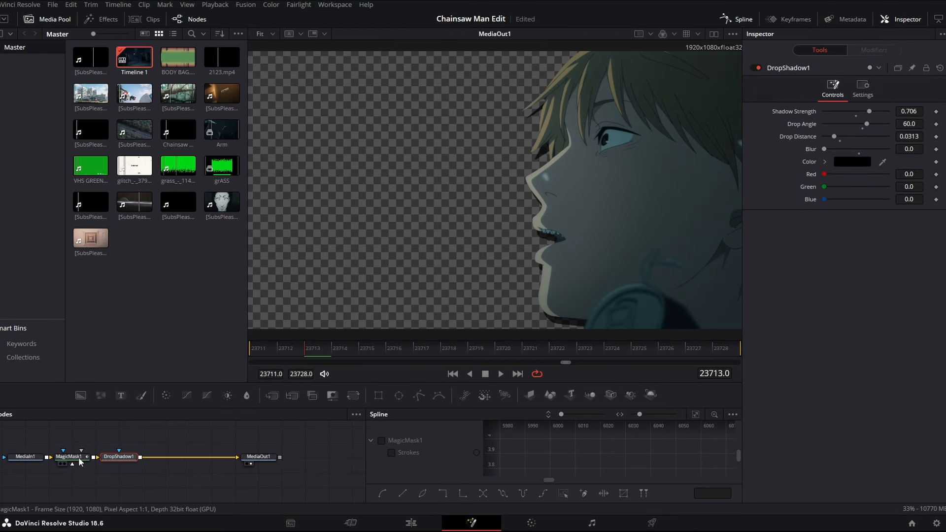
click(78, 457)
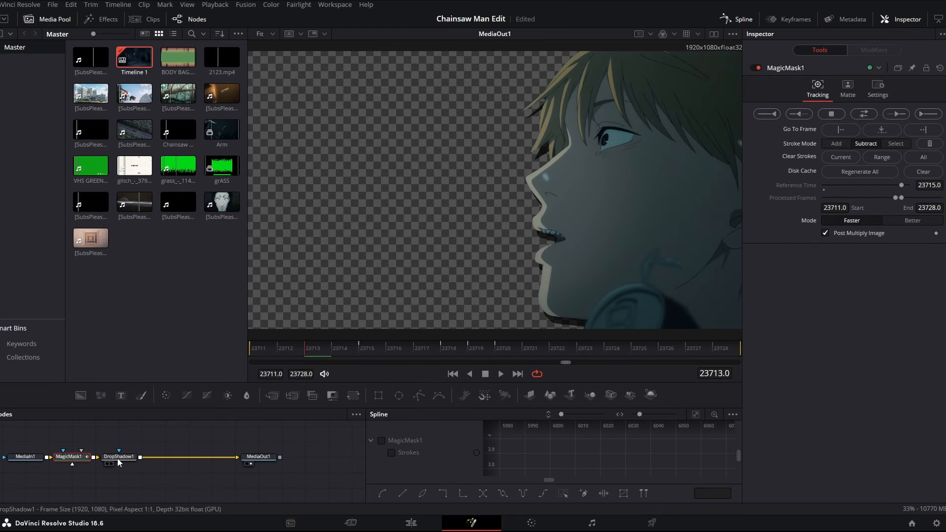
click(117, 458)
click(411, 523)
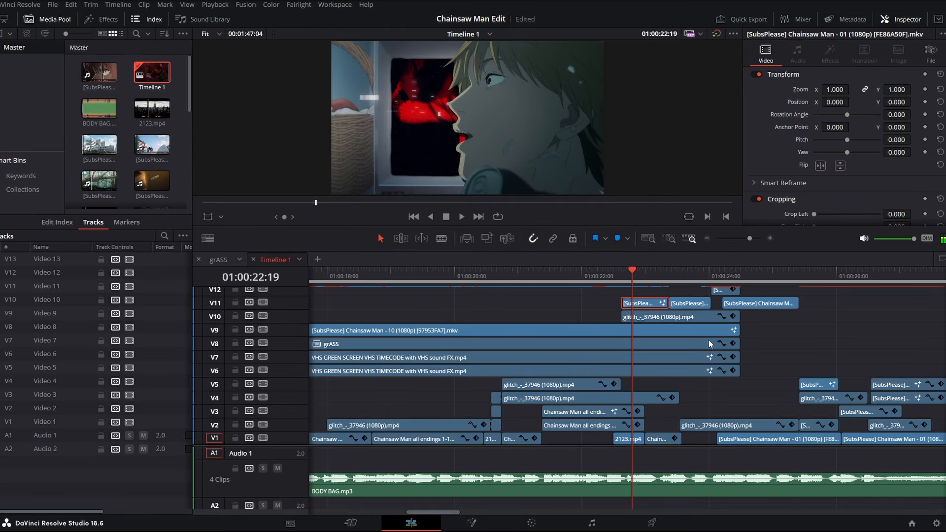
Advance through the profile shot to 01:00:23:14, and scrub back to replay the transition up to about 01:00:24:00
key(Right)
key(Right)
key(Right)
key(Right)
key(Right)
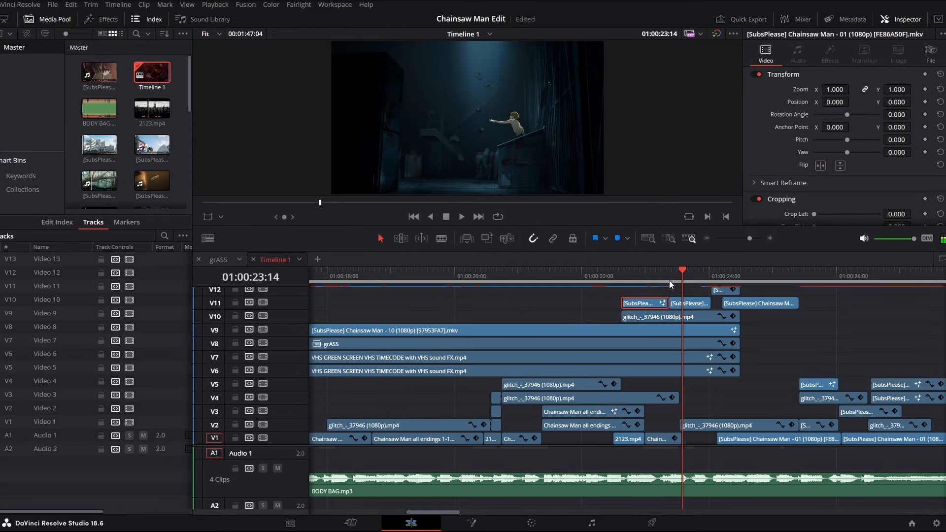
drag(669, 280, 630, 281)
key(space)
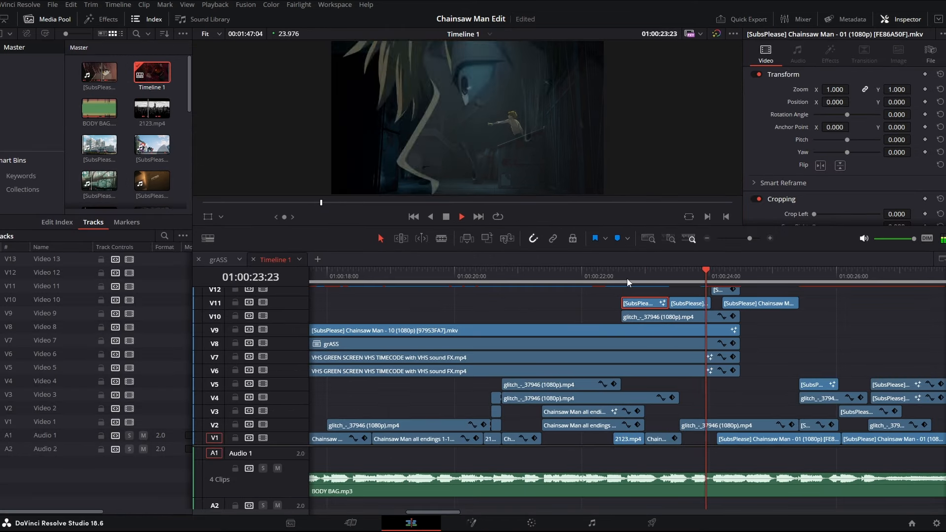
key(space)
Step frame by frame around 01:00:24:00, ending at 01:00:24:01, to examine how the close-up profile blends over the dark room
click(709, 271)
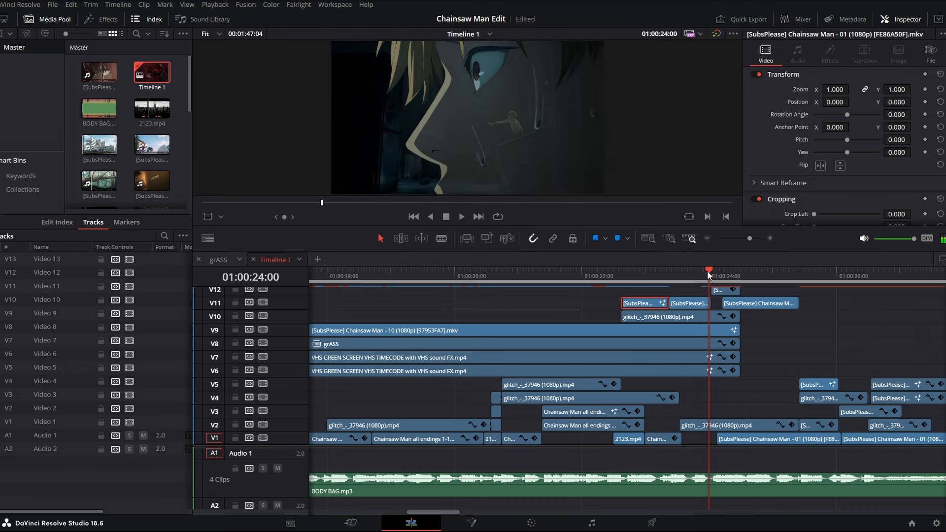
key(Left)
key(Left)
key(Left)
key(Left)
key(Right)
key(Right)
key(Right)
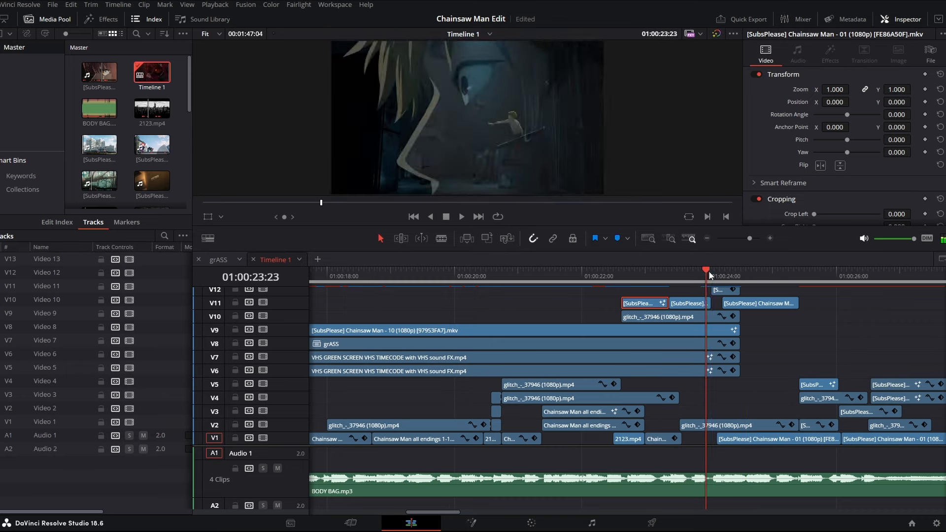
key(Right)
key(Right)
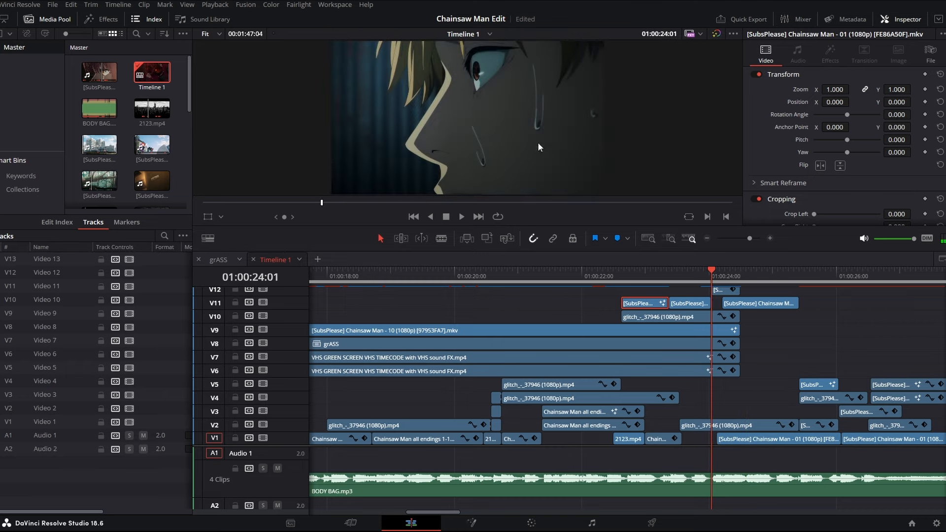
Open the V13 close-up clip at 01:00:24:01 in Fusion and examine its MagicMask1 node
scroll(720, 300, up, 1)
right_click(713, 295)
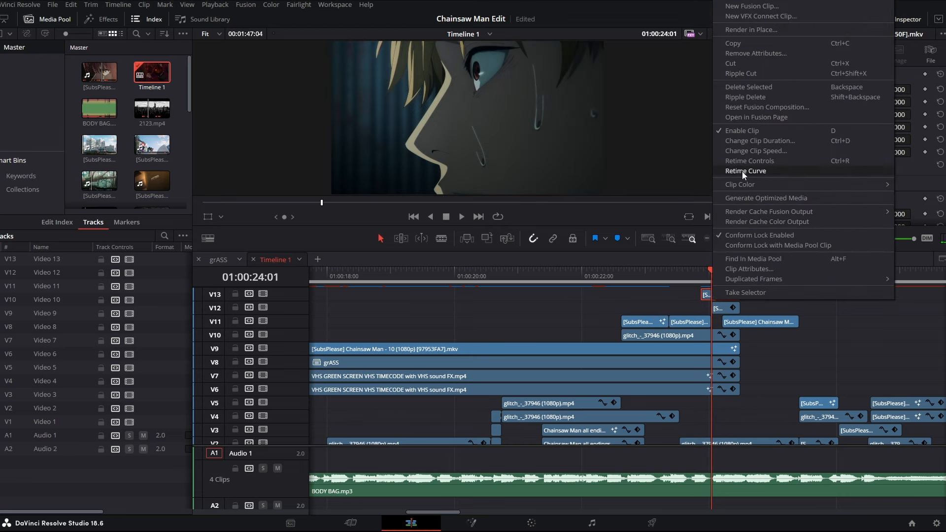
click(747, 115)
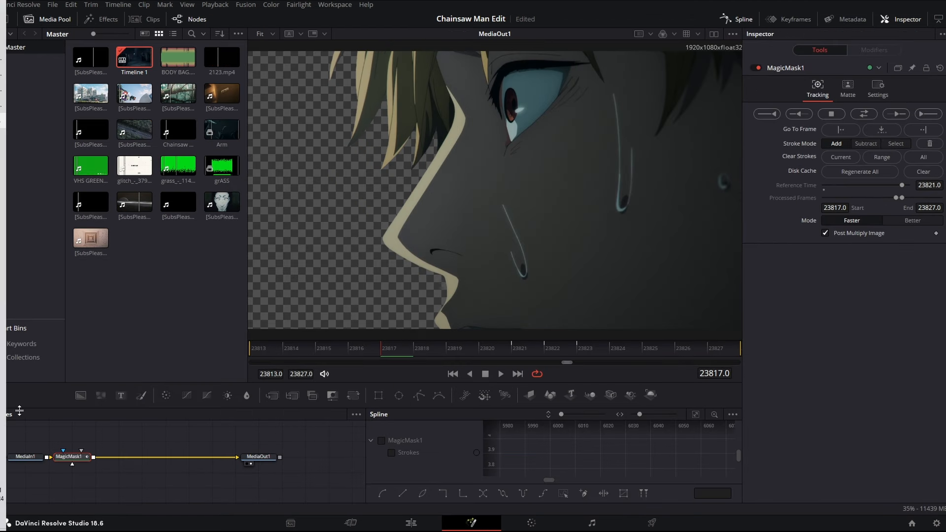
click(411, 524)
Step back and forth across 01:00:24:00 to compare the masked V13 close-up with the layers beneath it
key(Right)
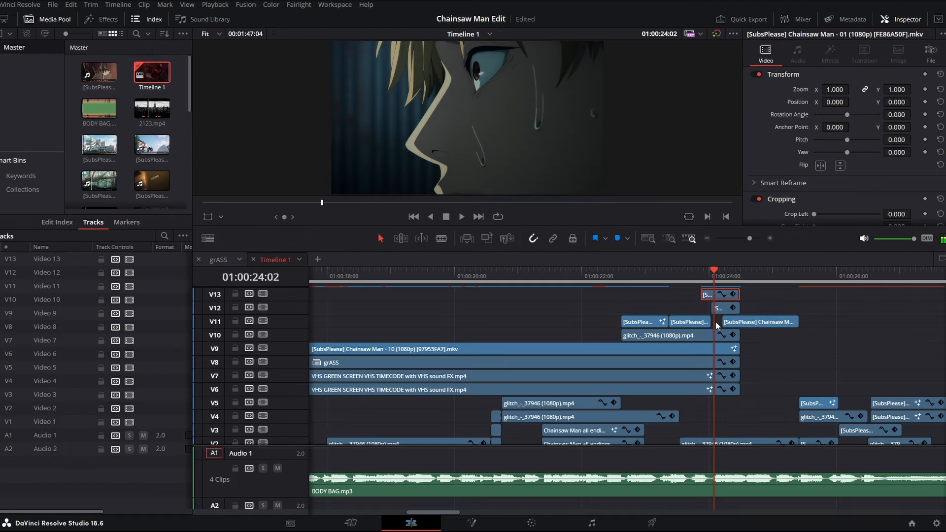
key(Left)
key(Left)
key(Left)
key(Left)
key(Right)
key(Right)
key(Right)
key(Right)
key(Right)
key(Right)
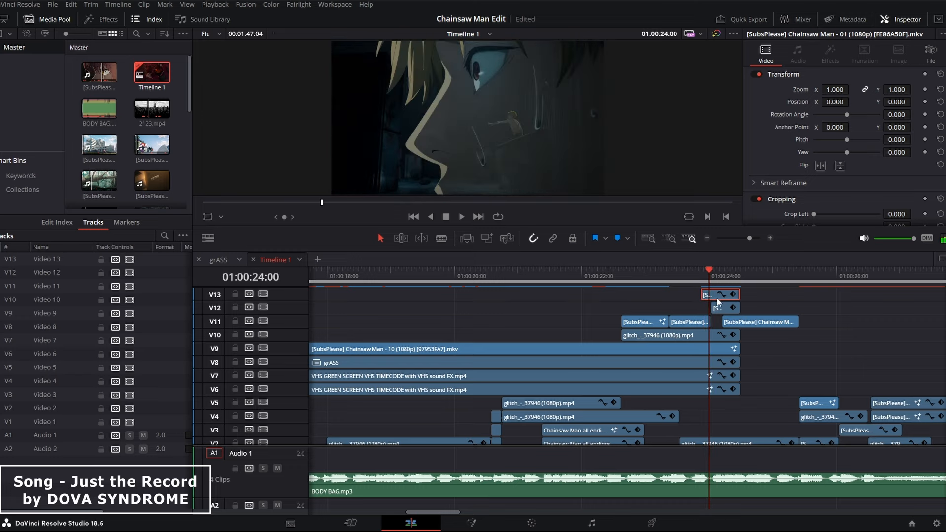
Select the V12 clip under the close-up and check its frames up to 01:00:24:06
click(720, 310)
key(Right)
key(Right)
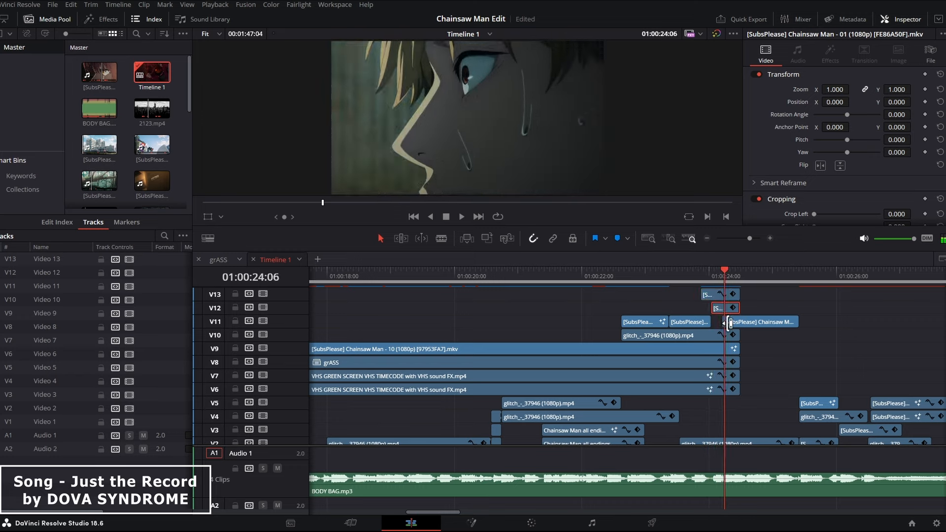
key(Left)
key(Left)
key(Right)
Select the V11 clip under V12 and step its frames to the blurred grass shot at 01:00:24:13
click(734, 323)
key(Right)
key(Right)
key(Right)
key(Right)
key(Right)
key(Right)
key(Right)
key(Right)
key(Right)
key(Right)
key(Right)
key(Right)
key(Right)
key(Right)
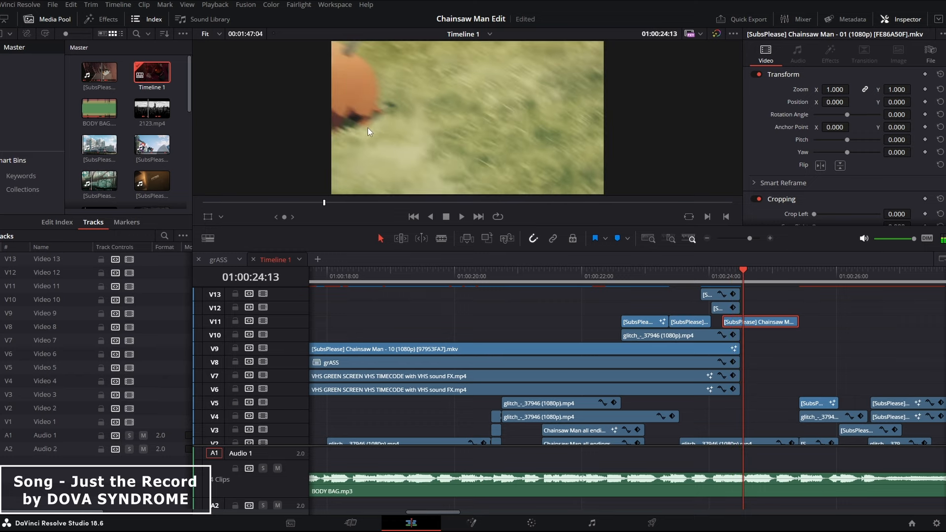
Replay the sequence from about 01:00:23:17 through the grass shot to about 01:00:25:17
click(688, 281)
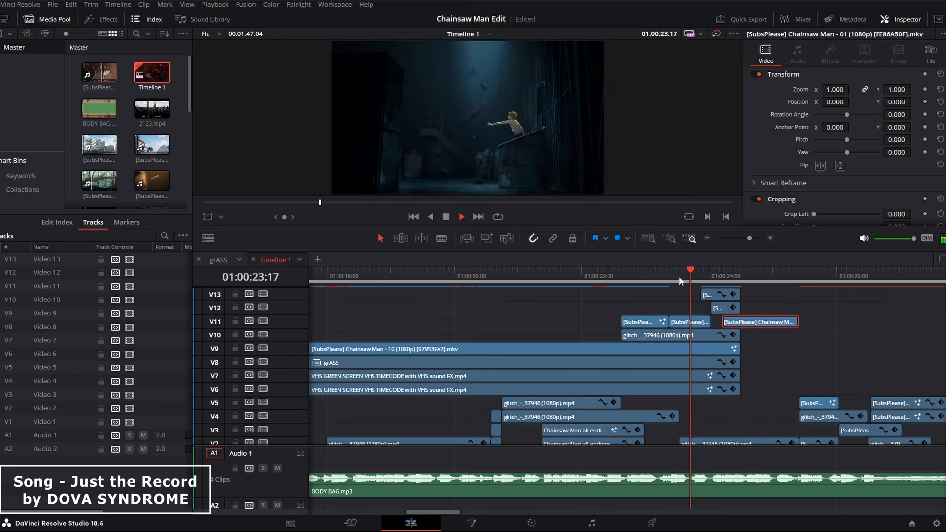
key(space)
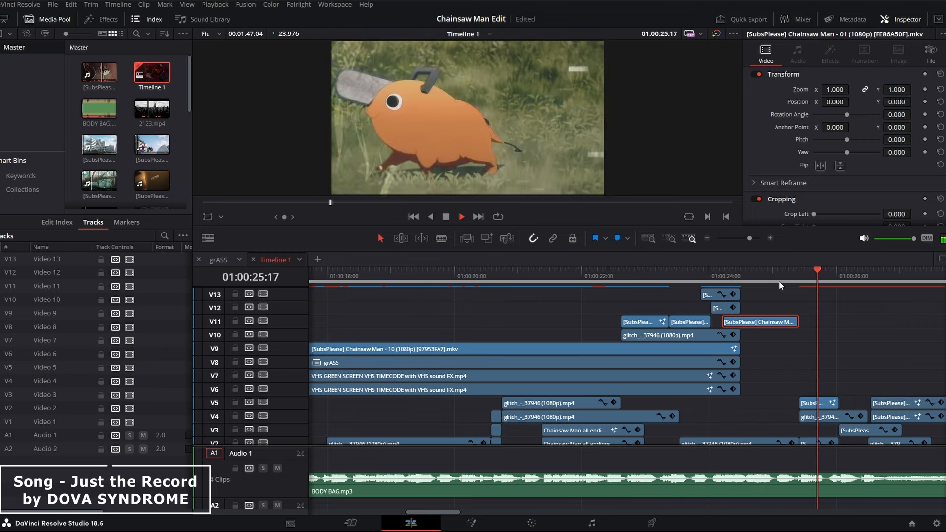
key(space)
Select the V5 clip that starts after 01:00:25:10 and step through its frames to 01:00:25:19
click(797, 279)
key(Right)
key(Right)
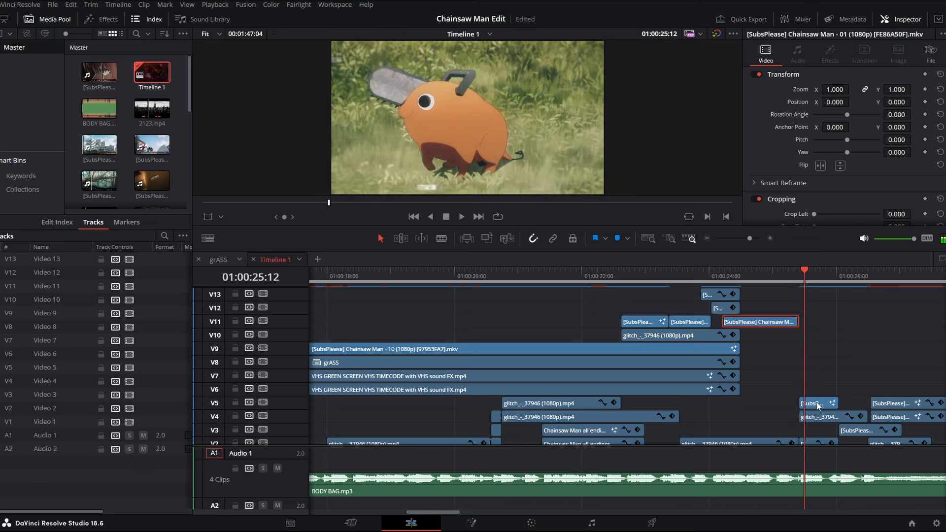
click(817, 403)
key(Right)
key(Right)
key(Right)
key(Right)
key(Right)
key(Right)
key(Right)
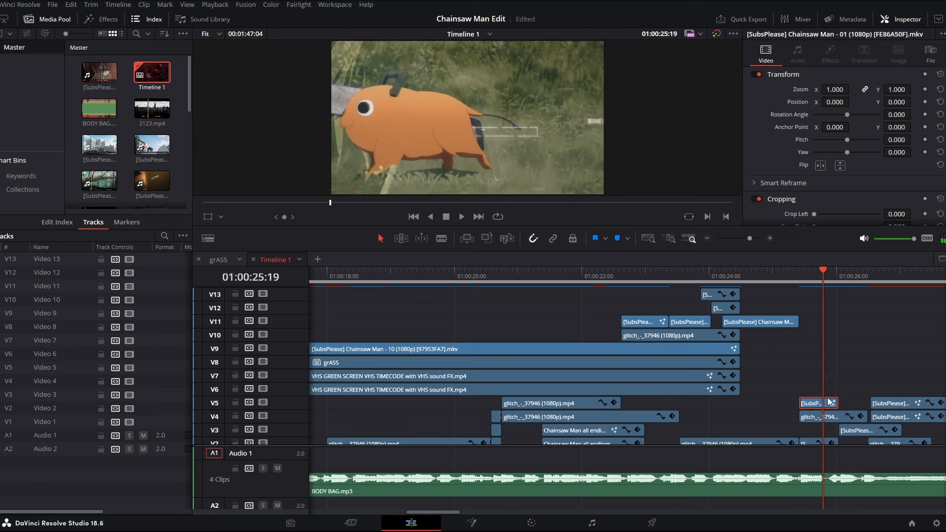
Continue frame by frame from 01:00:25:19 past 01:00:26:11 to examine the grass shot's change to the tail close-up
key(Right)
key(Right)
key(Right)
key(Right)
key(Right)
key(Right)
key(Right)
key(Right)
key(Right)
key(Right)
key(Right)
key(Right)
key(Right)
key(Right)
key(Right)
key(Right)
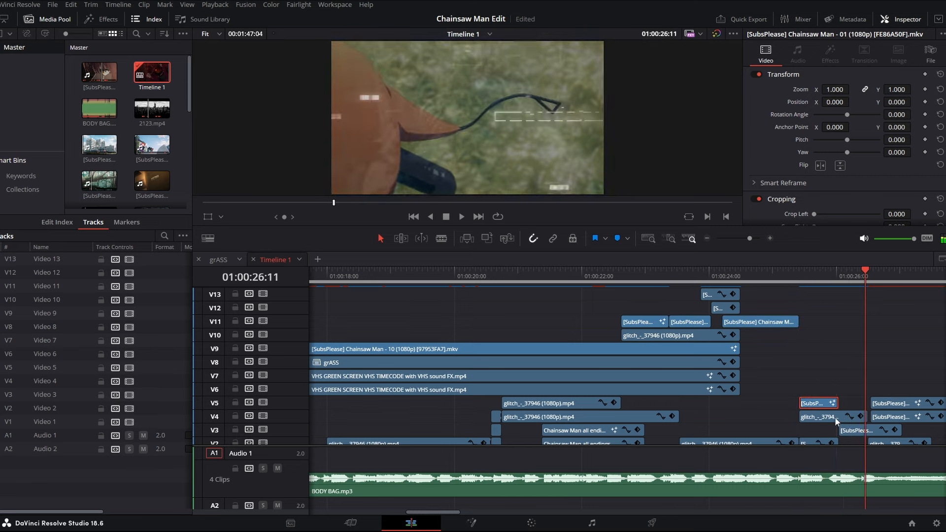
key(Right)
key(Right)
Check the V4 glitch clip at 01:00:25:19 and return to the start of the layered clips at 01:00:25:10
click(823, 280)
click(823, 415)
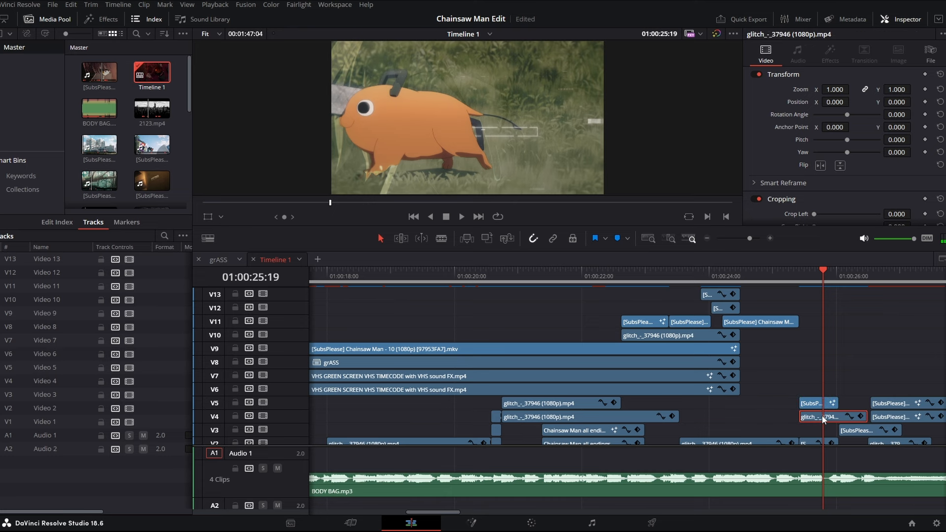
scroll(807, 358, down, 2)
key(Left)
click(800, 277)
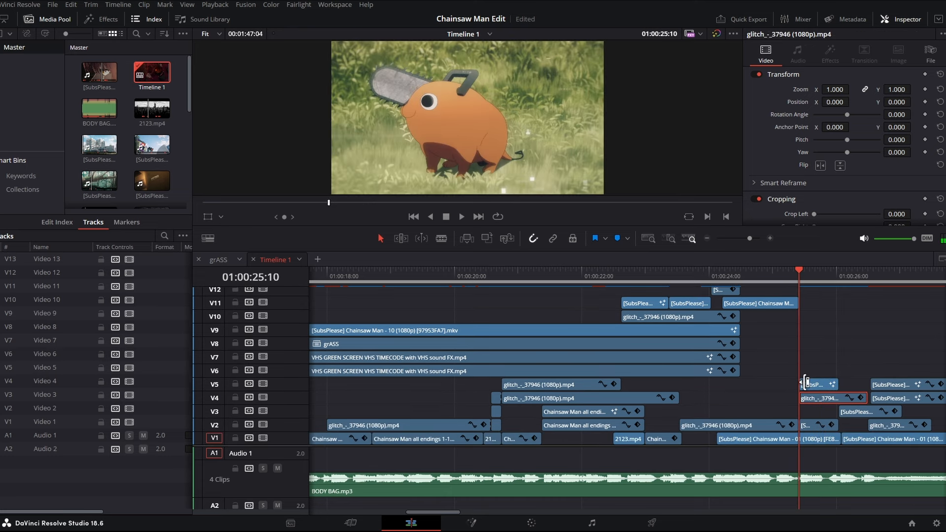
Examine the short V2 clip's opacity keyframes at 01:00:25:10 and match its frame in the source footage
click(812, 424)
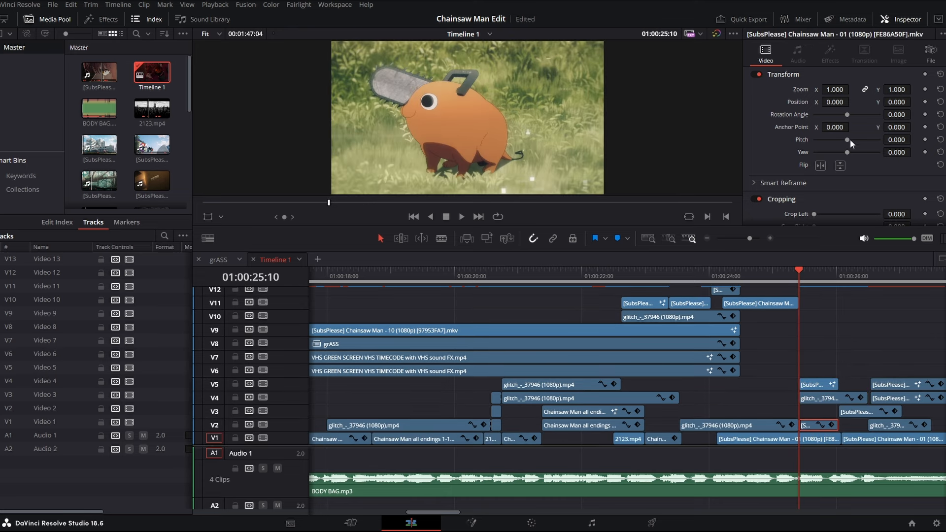
scroll(852, 143, down, 4)
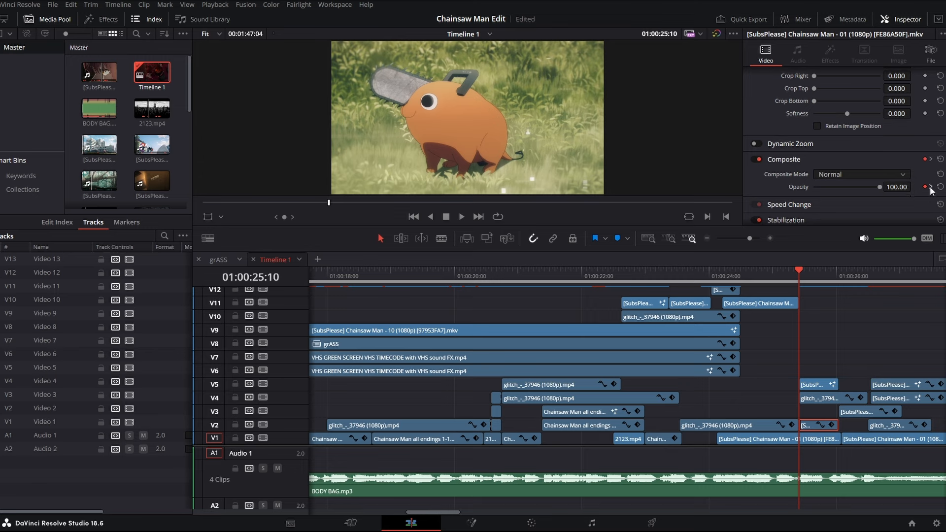
key(f)
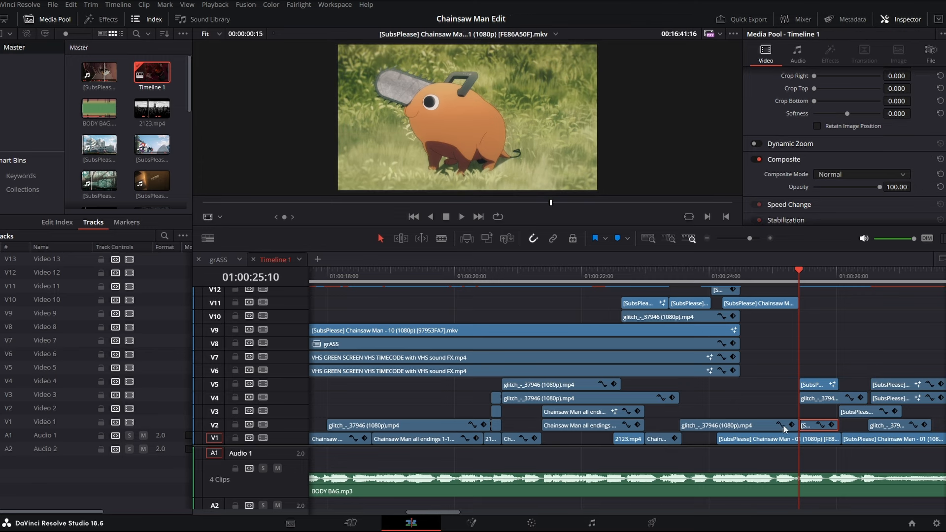
click(810, 427)
Step through the V2 clip's opacity fade to 01:00:26:01, and check the V1 clip beneath at 01:00:26:00
key(Right)
key(Right)
key(Right)
key(Right)
key(Right)
key(Right)
key(Right)
key(Right)
key(Right)
key(Right)
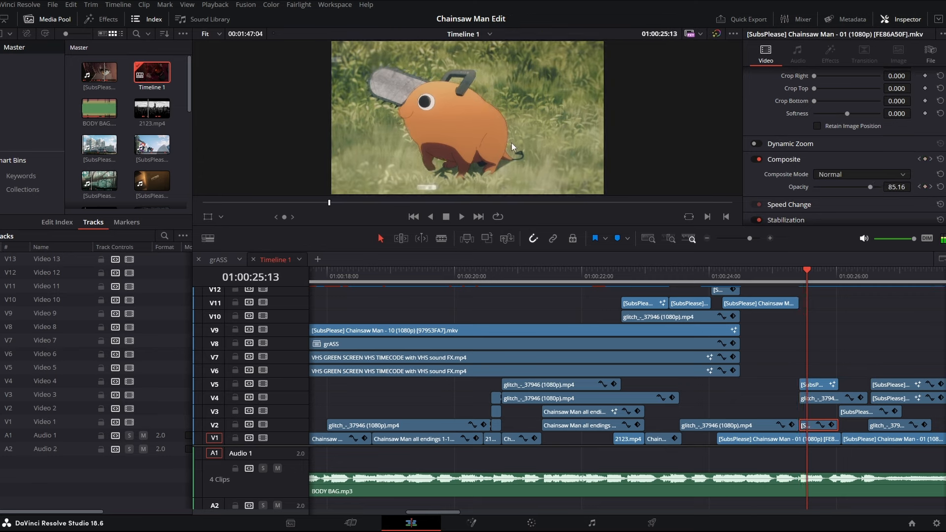
key(Right)
key(Right)
key(Right)
key(Right)
key(Right)
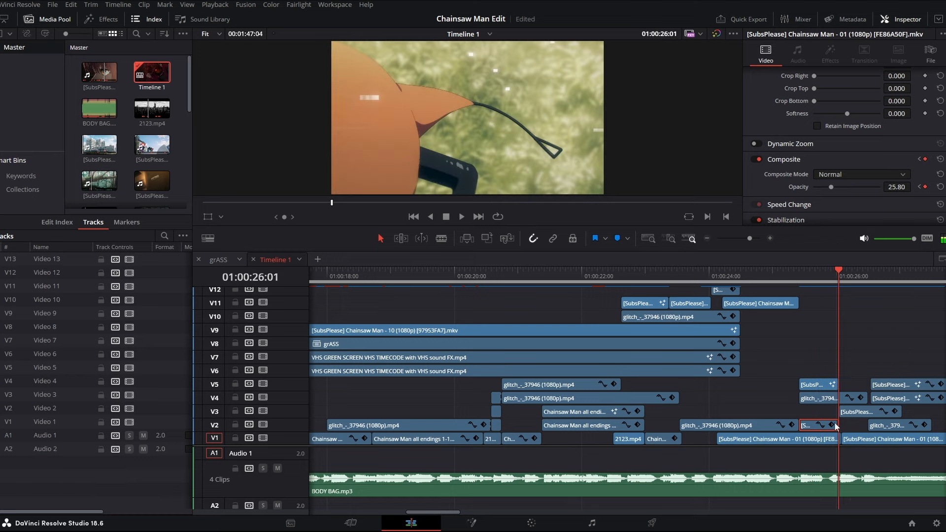
key(Left)
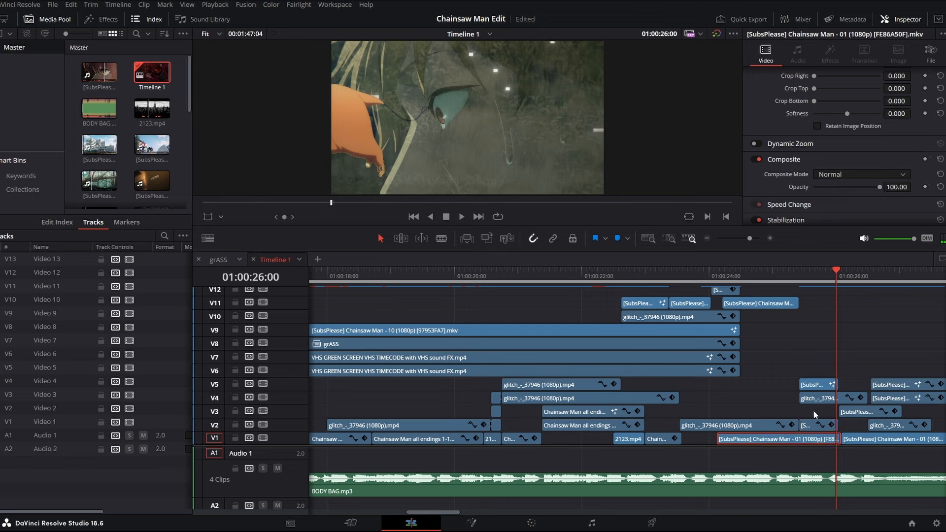
key(Right)
Select the V3 tail clip and step from 01:00:26:02 to 01:00:26:12 to examine its opacity fade
click(854, 413)
key(Right)
key(Right)
key(Right)
key(Right)
key(Right)
key(Right)
key(Right)
key(Right)
key(Right)
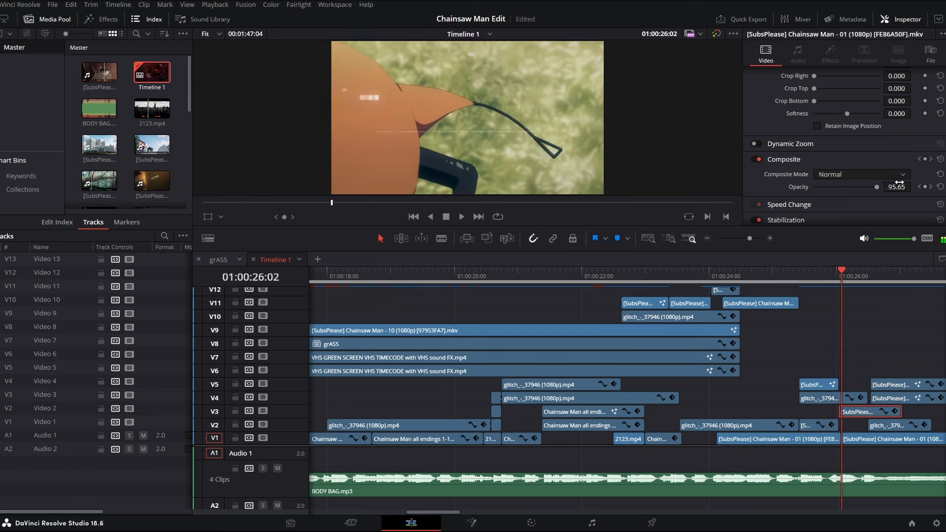
key(Right)
key(Right)
key(Right)
key(Right)
key(Right)
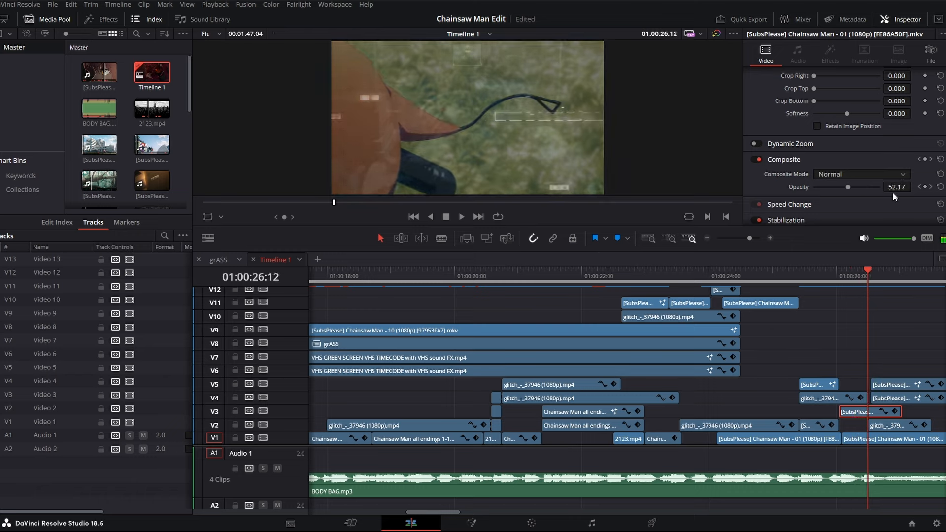
Step back from 01:00:26:12 and select the V1 clip beneath the tail close-up, checking its frames up to 01:00:26:12
key(Left)
key(Left)
key(Left)
key(Left)
key(Left)
click(879, 439)
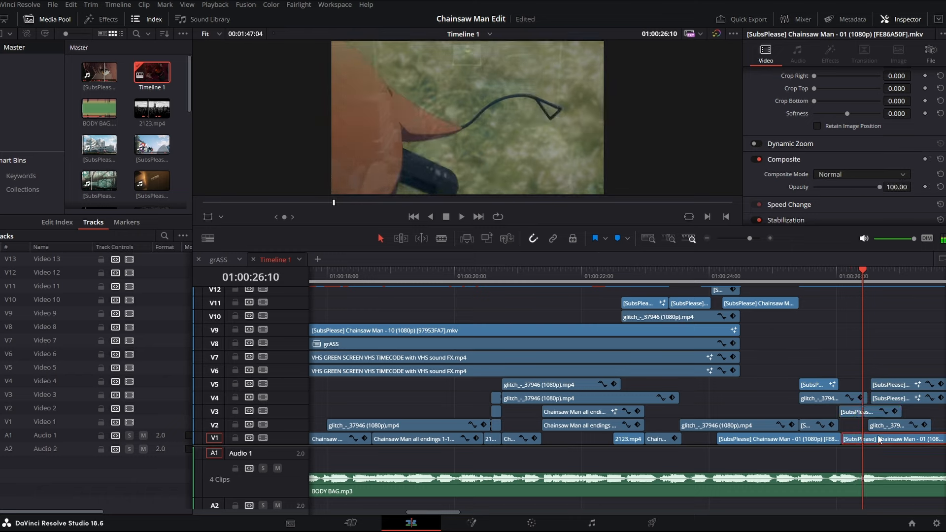
key(Right)
key(Right)
key(Right)
key(Right)
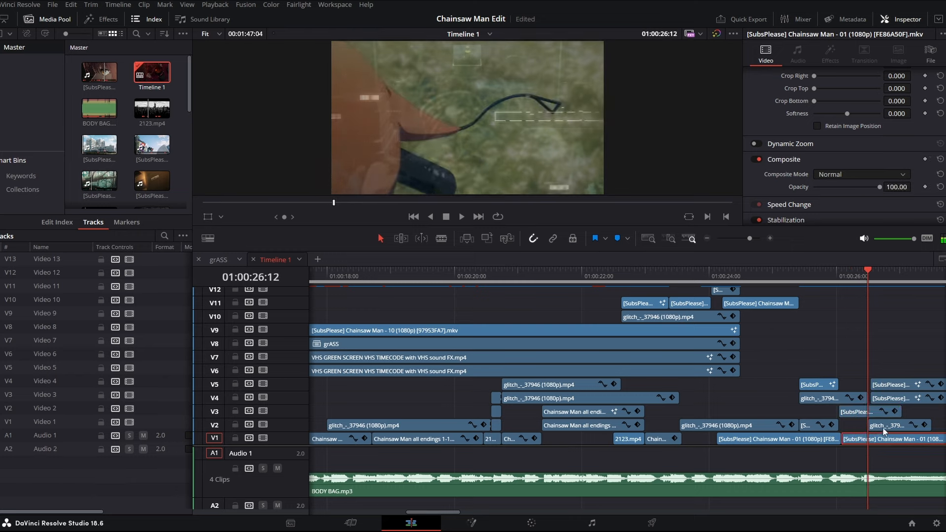
Open the V5 back-of-head clip after 01:00:26:12 in Fusion and examine its MagicMask1 from frame 24217 to 24265
right_click(854, 442)
click(802, 204)
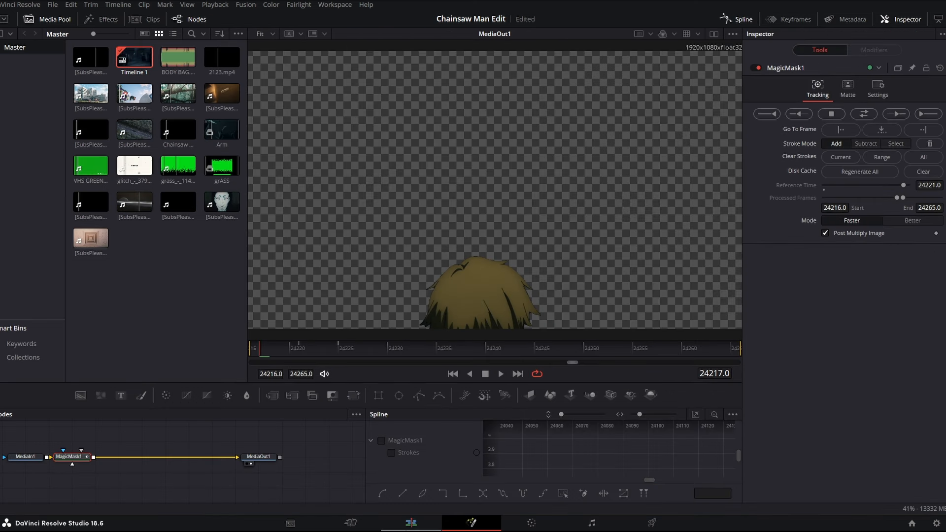
drag(271, 363, 732, 368)
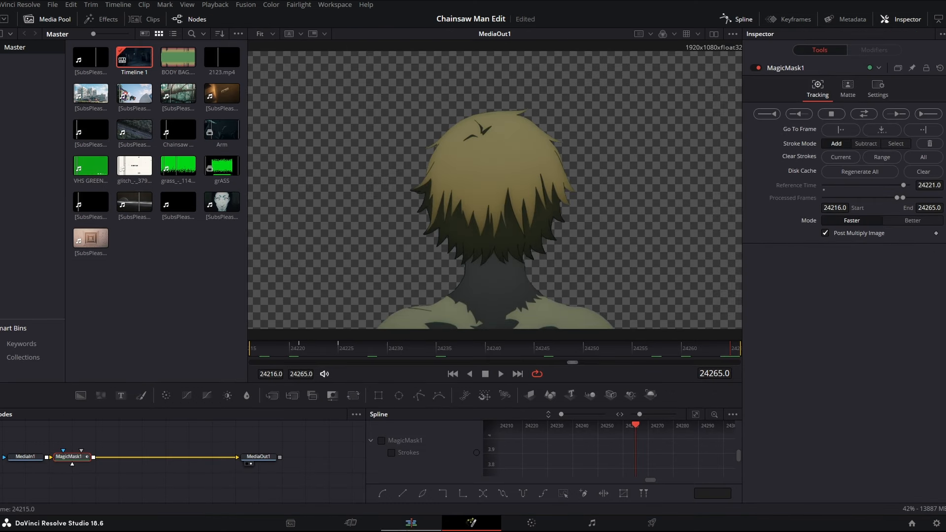
click(411, 523)
Select the V3 tail clip at 01:00:26:12 and move on to the back-of-head shot at 01:00:27:21
click(494, 284)
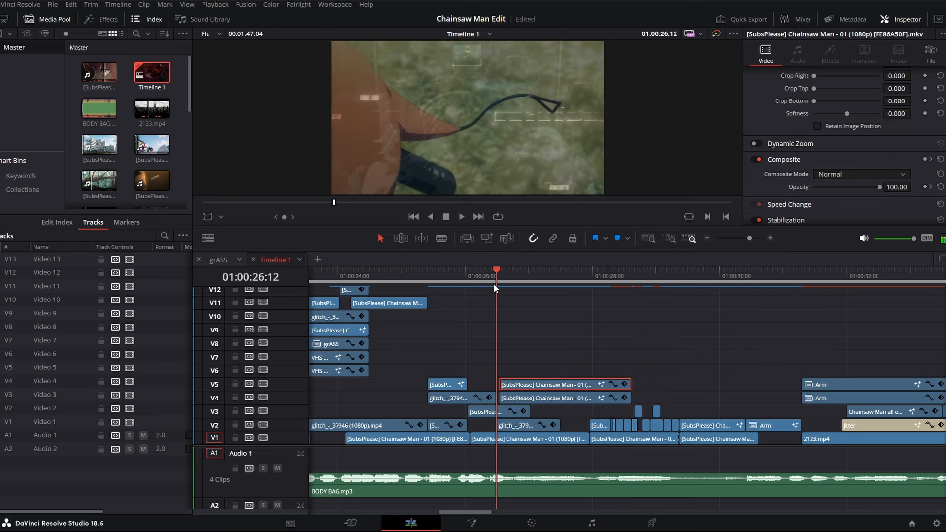
click(491, 412)
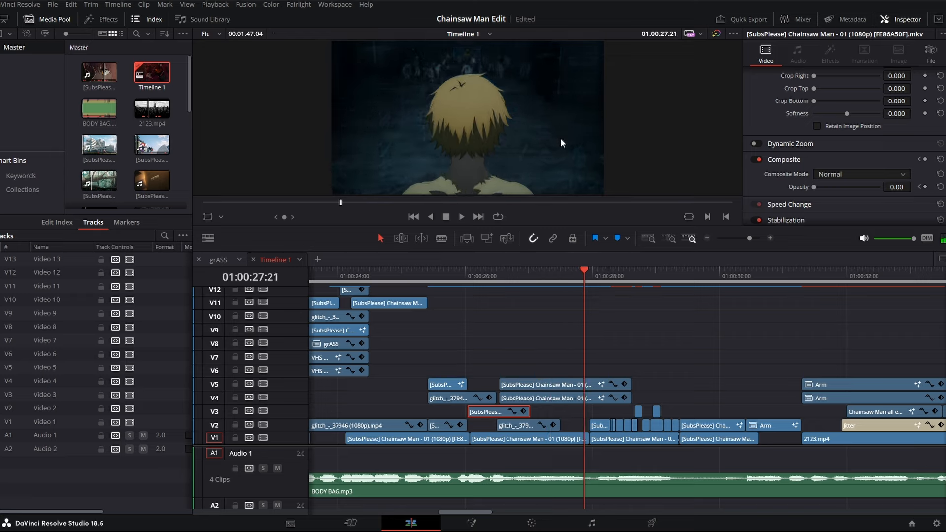
Step back and forth from 01:00:27:21 to 01:00:28:00 to examine the back-of-head shot as the background clip changes
key(Right)
key(Right)
key(Right)
key(Right)
key(Right)
key(Left)
key(Left)
key(Left)
key(Left)
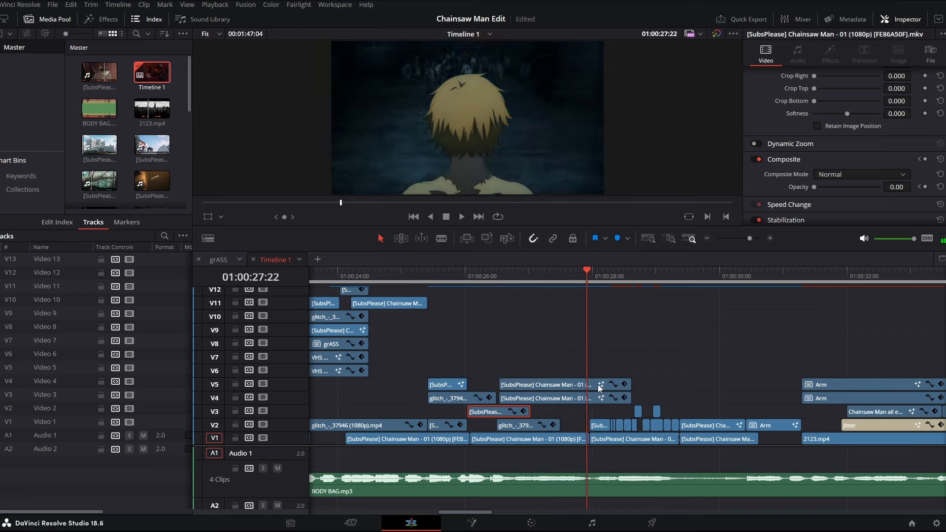
key(Right)
key(Right)
key(Right)
key(Right)
key(Right)
key(Right)
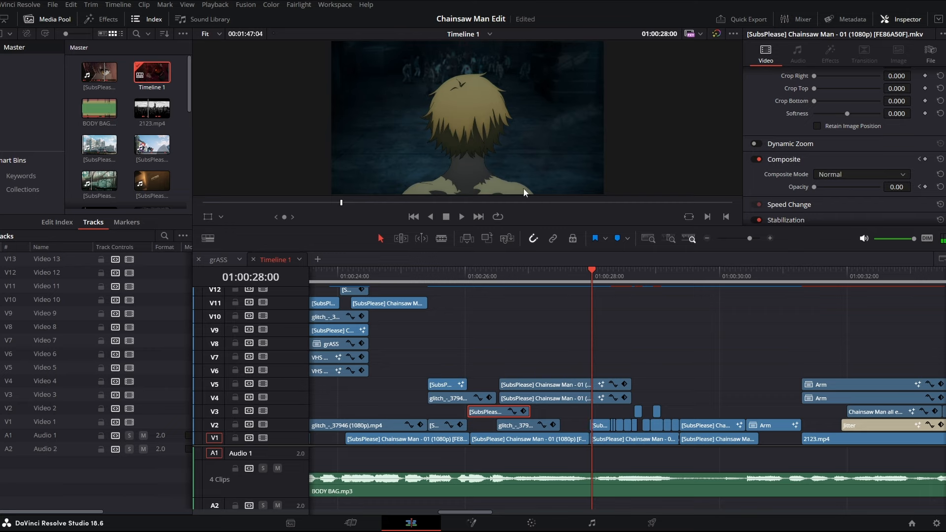
Step from 01:00:28:00 to 01:00:28:08 to examine the back-of-head layer fading over the warehouse shot
key(Right)
key(Right)
key(Right)
key(Right)
key(Right)
key(Right)
key(Right)
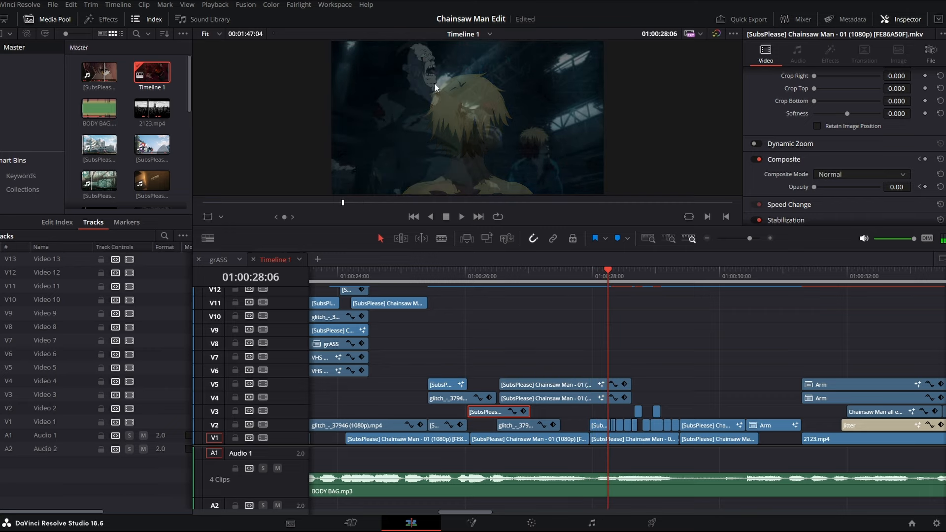
click(599, 386)
key(Left)
key(Left)
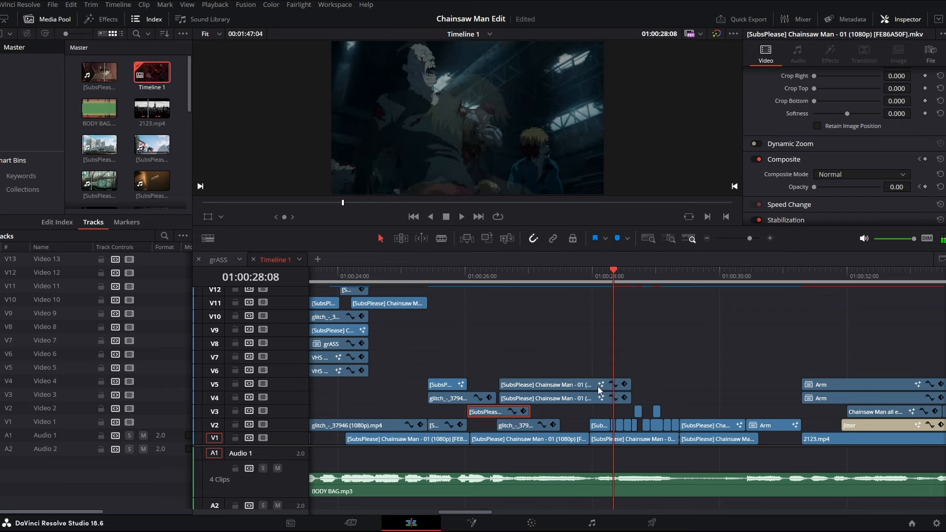
Select the V4 back-of-head clip and check its opacity fade at 01:00:28:09 and 01:00:28:08
scroll(599, 386, up, 5)
click(691, 398)
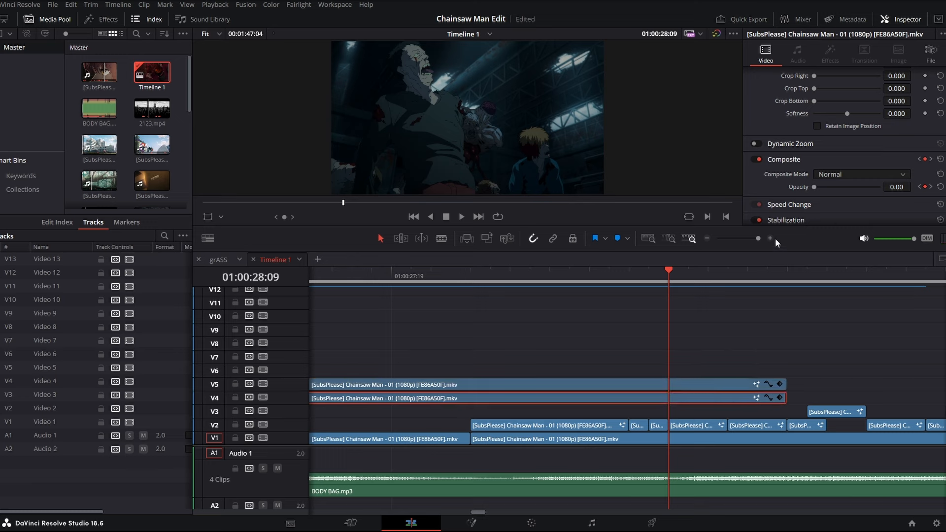
drag(758, 238, 753, 235)
key(Left)
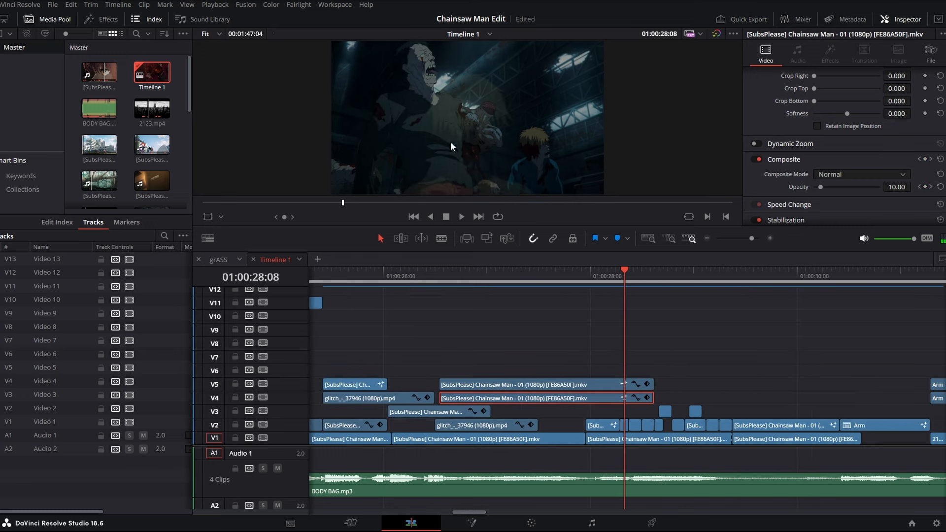
Play the transition from 01:00:27:23 to 01:00:28:16 and inspect the figures in the warehouse shot up close
click(587, 281)
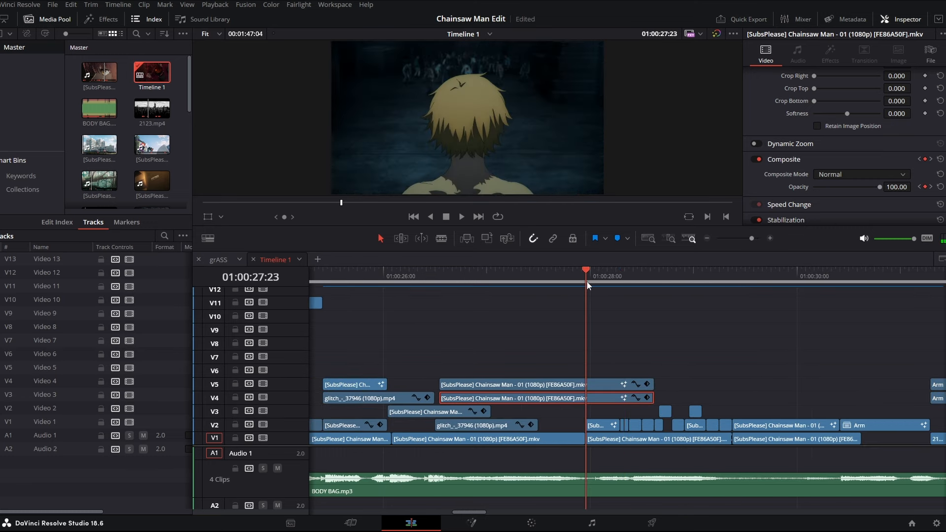
key(space)
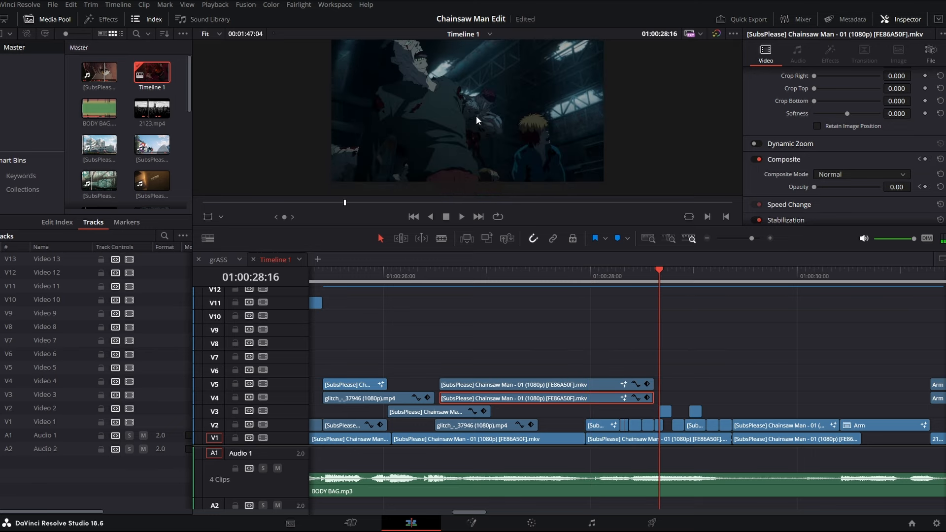
scroll(477, 116, up, 5)
scroll(490, 120, down, 2)
scroll(495, 138, up, 2)
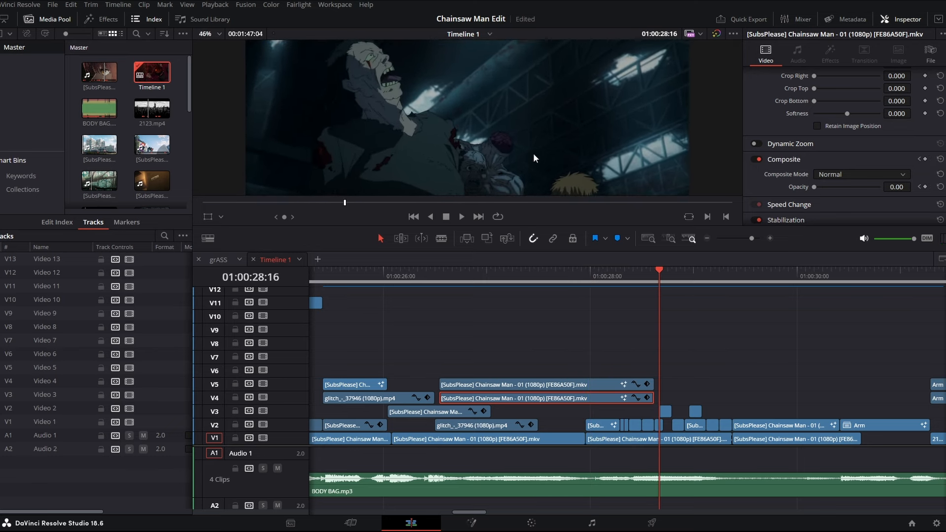
scroll(590, 135, down, 2)
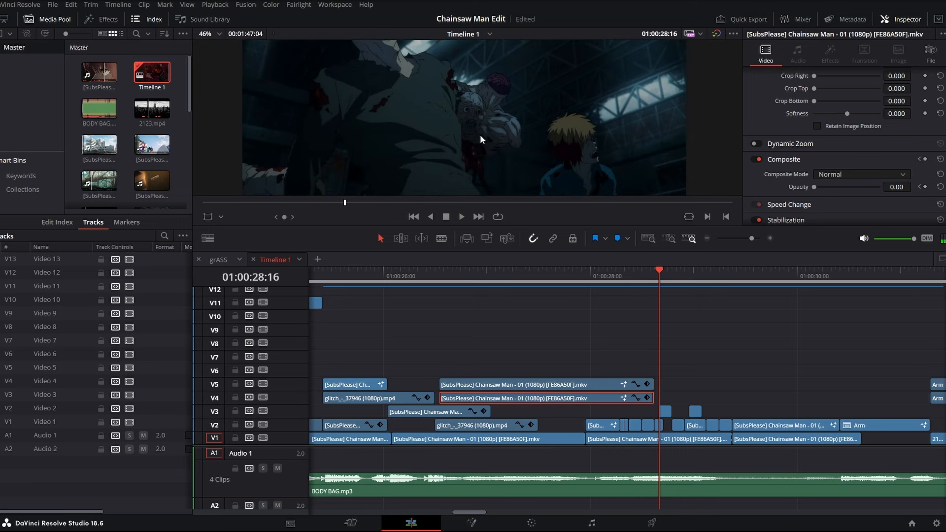
Step on to 01:00:28:19, examine the short V3 clip's Polygon1 mask in Fusion at frame 24562, and return to the timeline
key(Left)
key(Right)
key(Right)
key(Right)
key(Right)
key(Right)
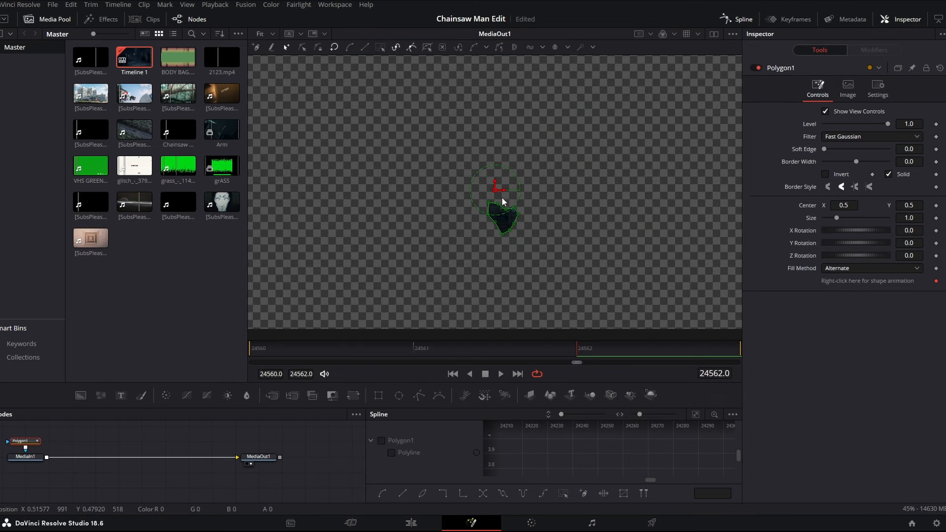
scroll(533, 230, up, 2)
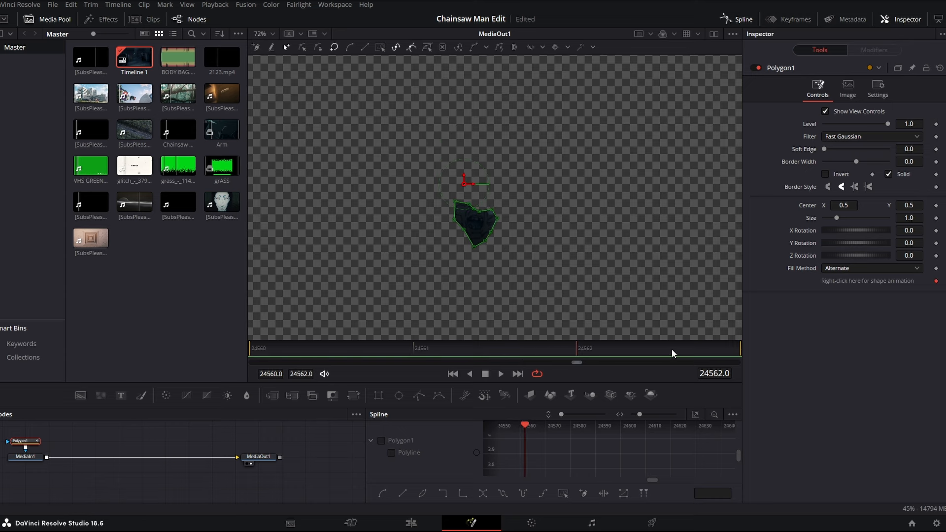
click(438, 525)
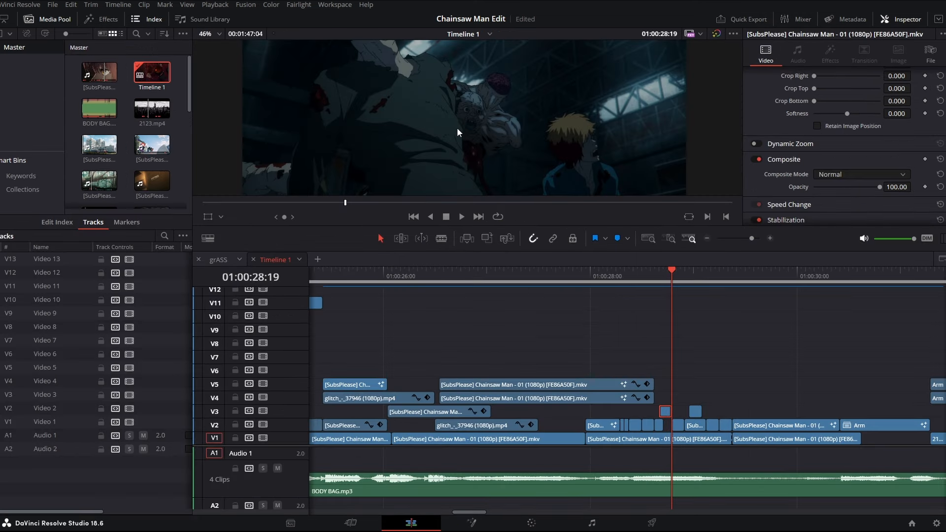
Step from 01:00:28:19 to 01:00:29:09 to examine the short masked V2 and V3 clips in the warehouse shot
key(Right)
key(Right)
key(Right)
key(Right)
key(Right)
key(Right)
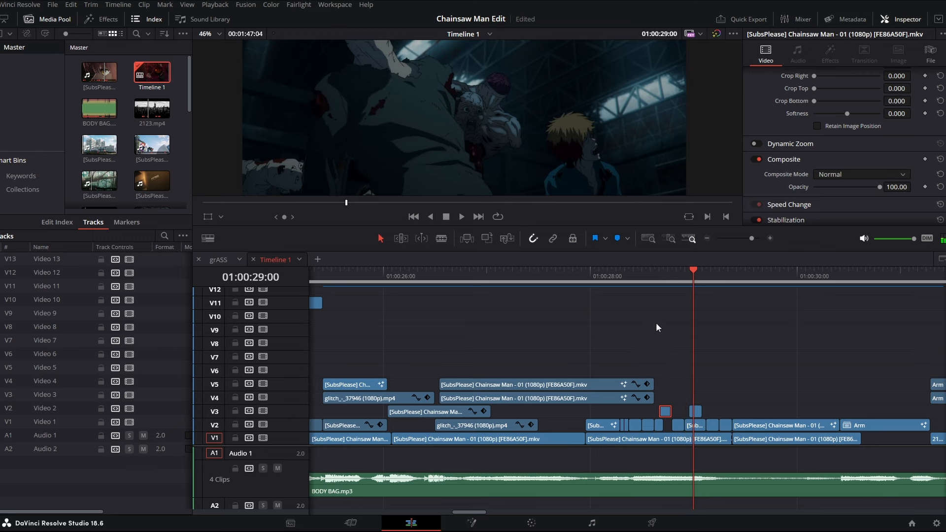
key(Right)
key(Right)
key(Right)
key(Right)
key(Right)
key(Right)
key(Right)
key(Right)
key(Right)
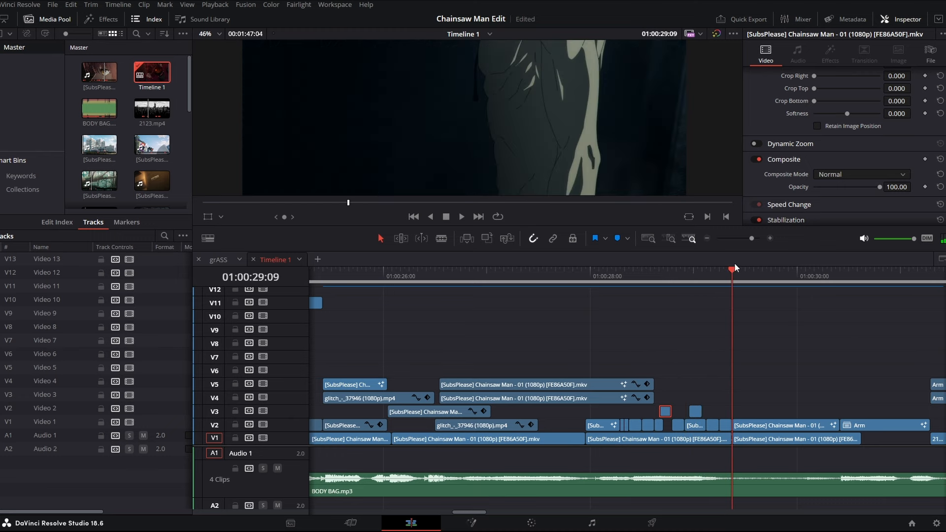
Open the V5 Arm clip in Fusion, examine DropShadow1's Drop Angle keyframes through frame 116, and return to the timeline
drag(753, 238, 747, 238)
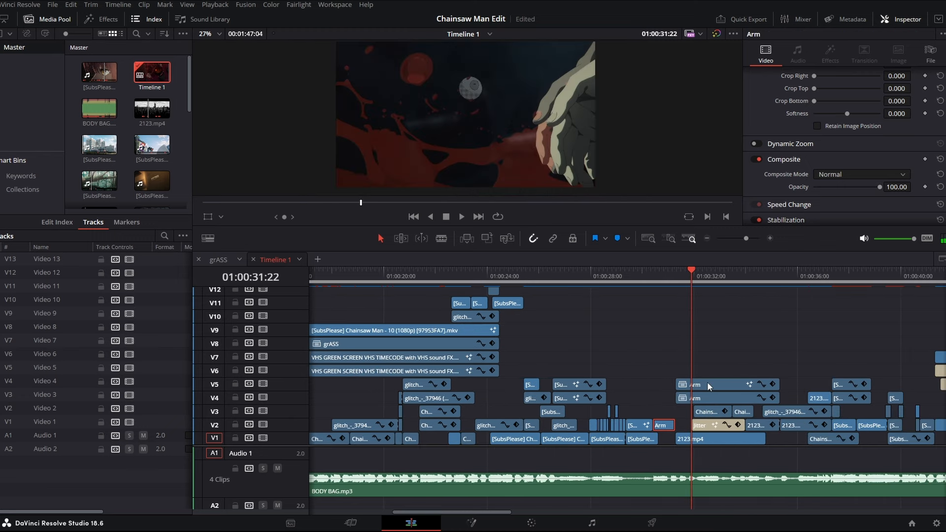
right_click(709, 387)
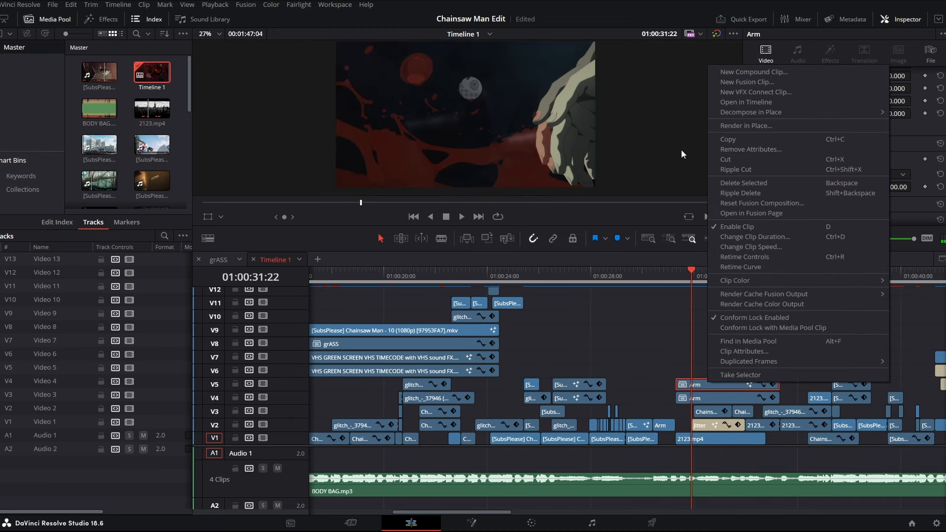
click(751, 212)
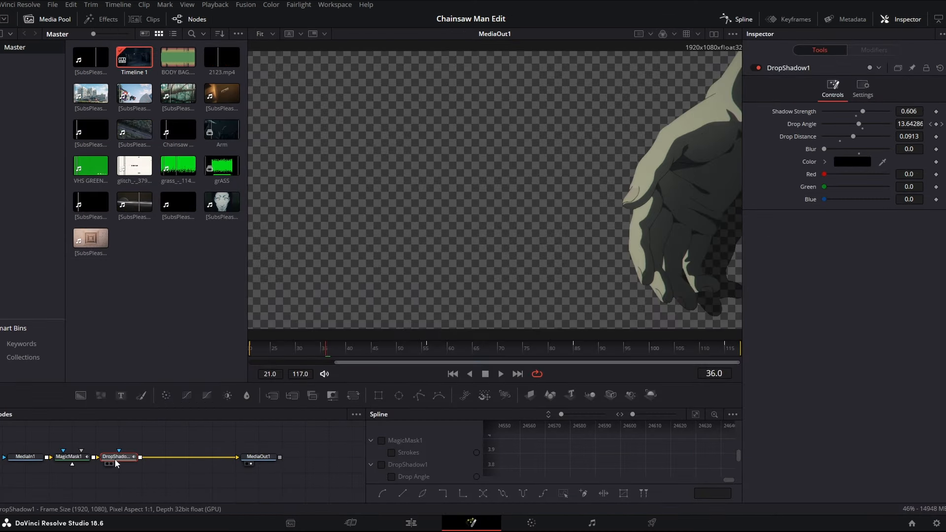
click(932, 124)
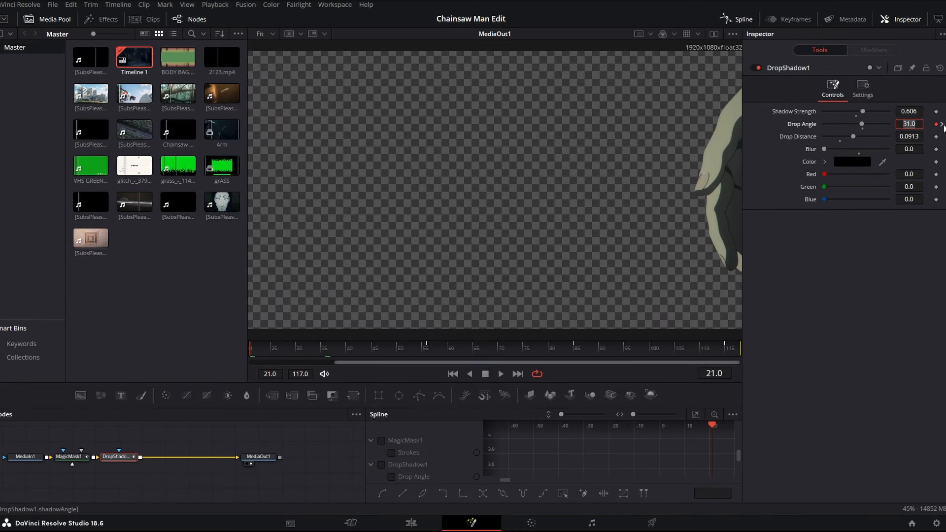
click(942, 126)
drag(468, 348, 730, 346)
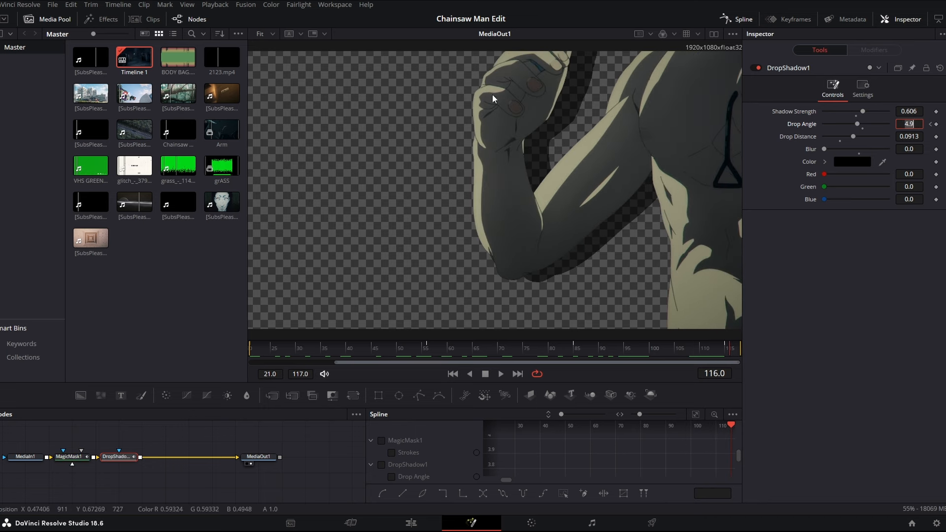
click(411, 523)
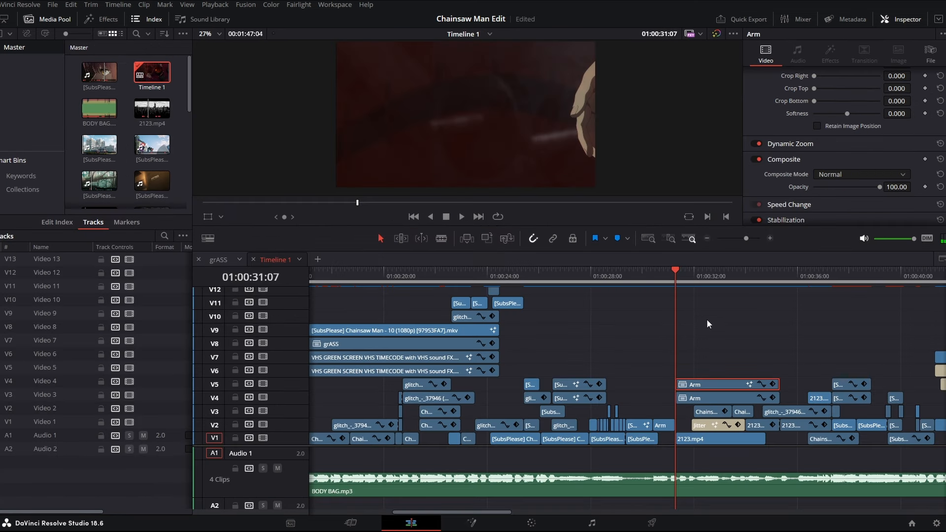
Open the V4 Arm clip in Fusion to check its node setup and return to the timeline
click(706, 398)
right_click(706, 398)
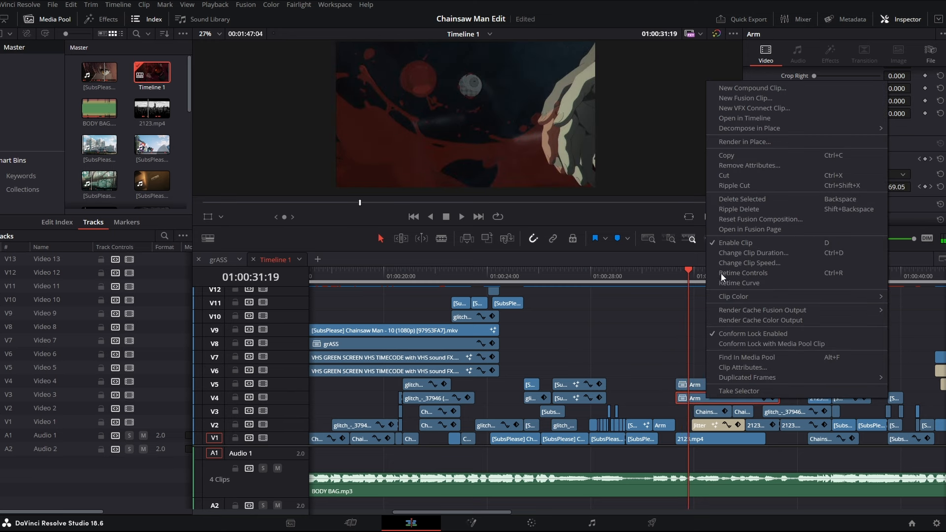
click(730, 232)
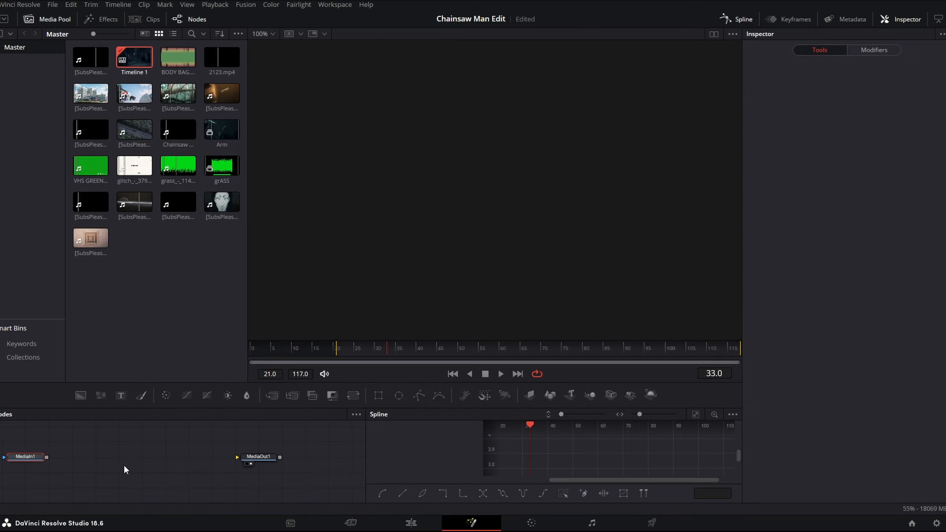
click(411, 523)
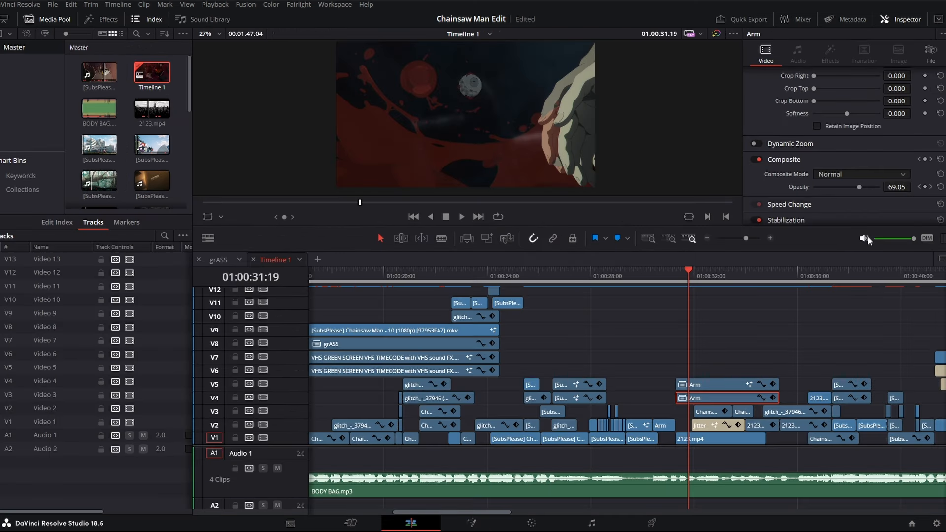
Toggle the V3 and V4 video tracks off and on to compare the layers of the arm shot at 01:00:31:19
drag(716, 281, 683, 284)
double_click(703, 398)
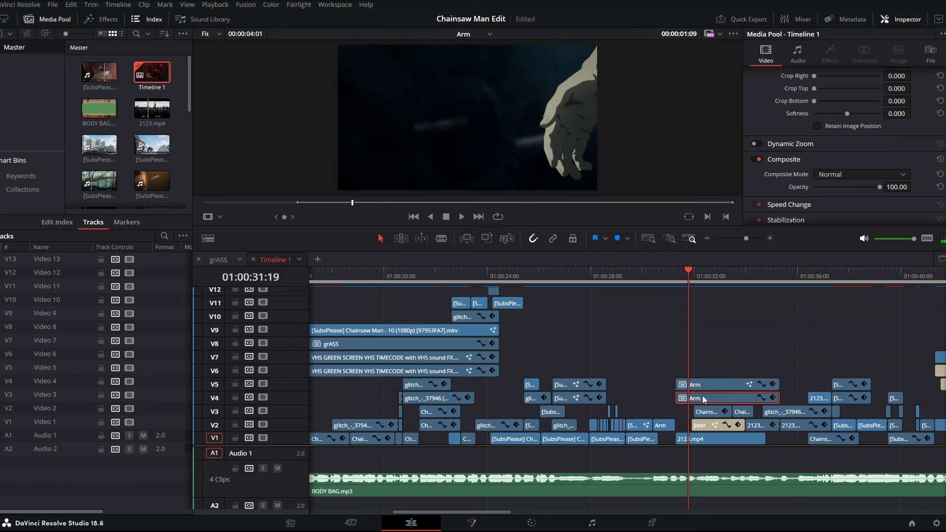
click(358, 397)
click(264, 411)
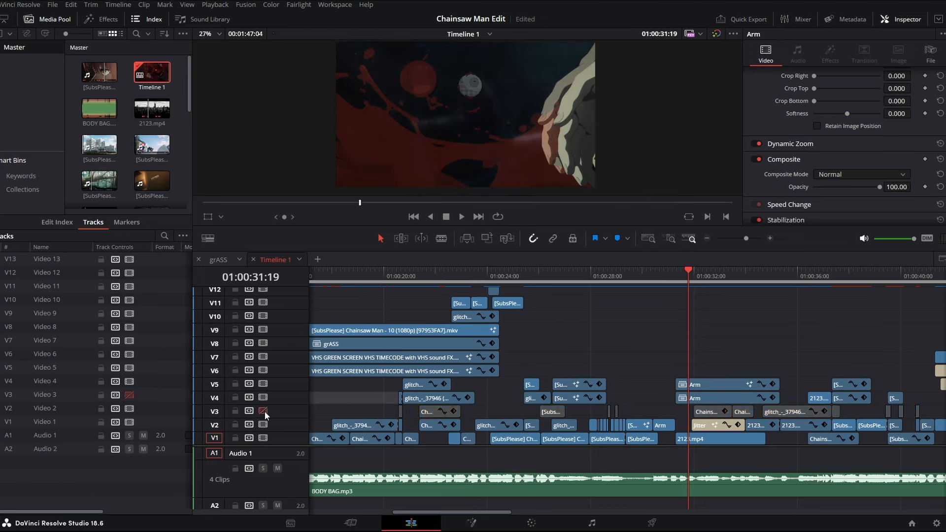
click(264, 411)
click(262, 397)
click(262, 397)
Step from 01:00:32:10 to 01:00:32:21 to examine the arm sweeping over the shadowed figure and the appearing text
drag(681, 272, 704, 280)
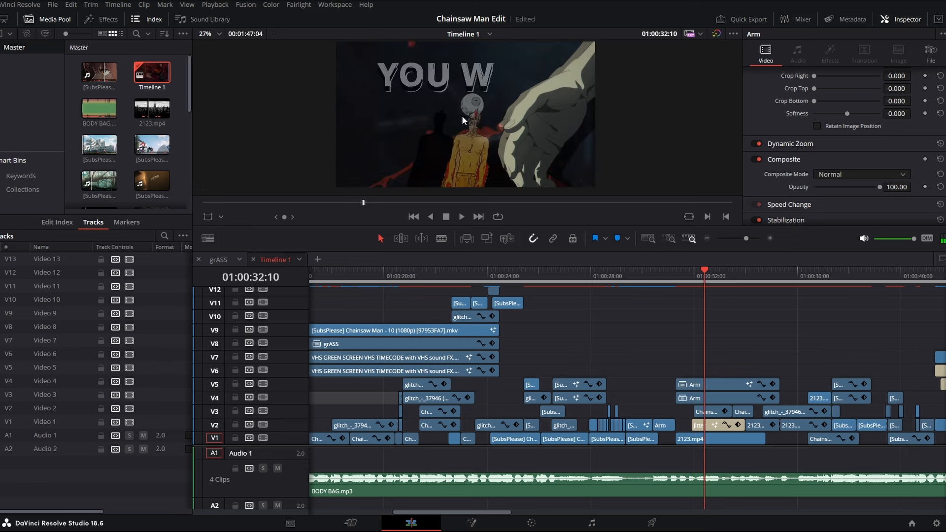
key(Right)
key(Right)
key(Right)
key(Right)
key(Right)
key(Right)
key(Right)
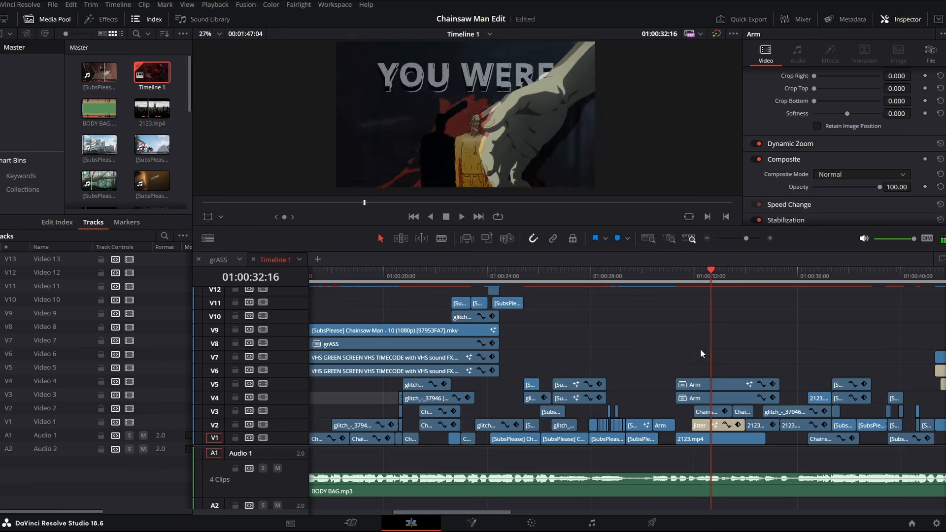
key(Right)
key(Right)
key(Right)
key(Right)
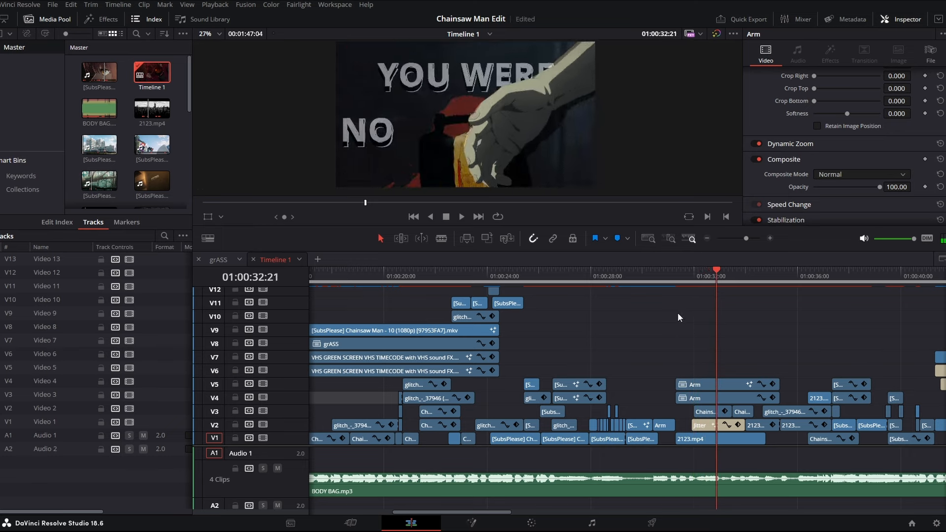
Open the V3 Chainsaw Man clip beneath the Arm layers in Fusion and examine its MagicMask1, DropShadow1 and DropShadow1_1 nodes
key(Up)
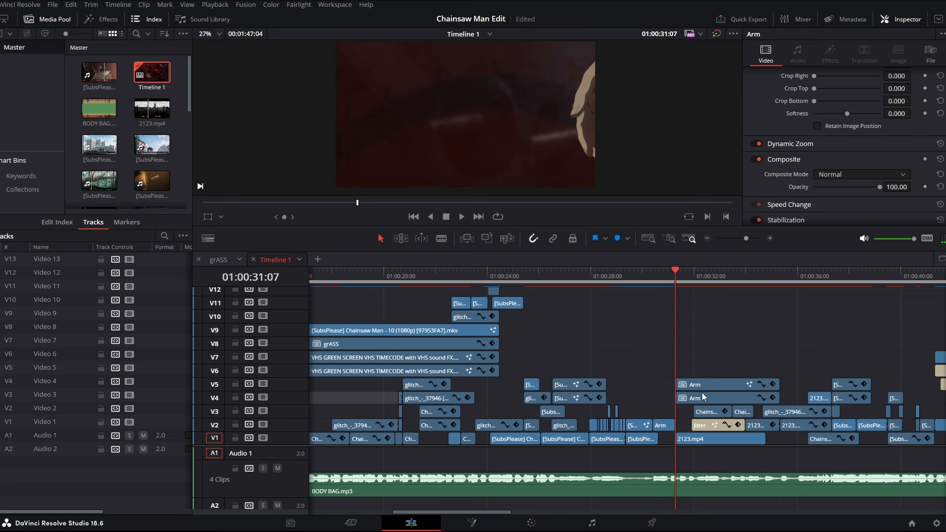
click(699, 277)
right_click(705, 411)
click(703, 231)
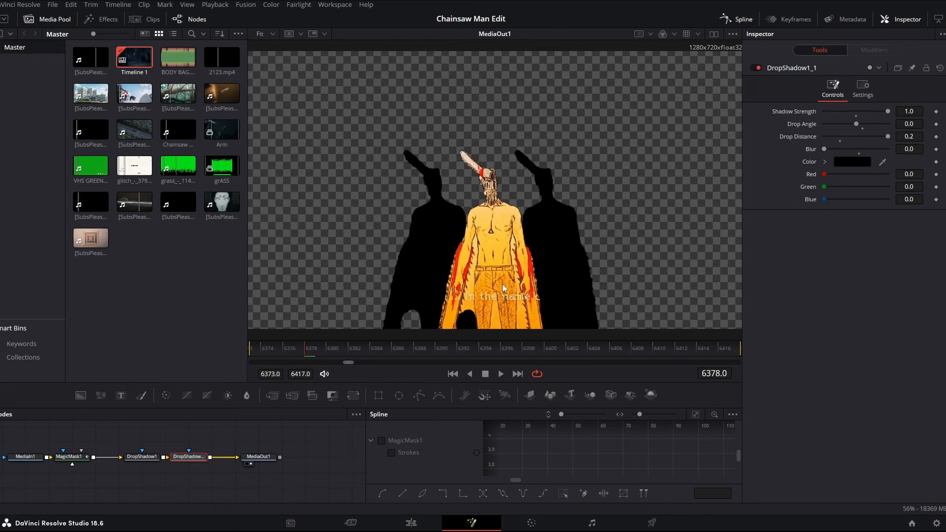
click(69, 457)
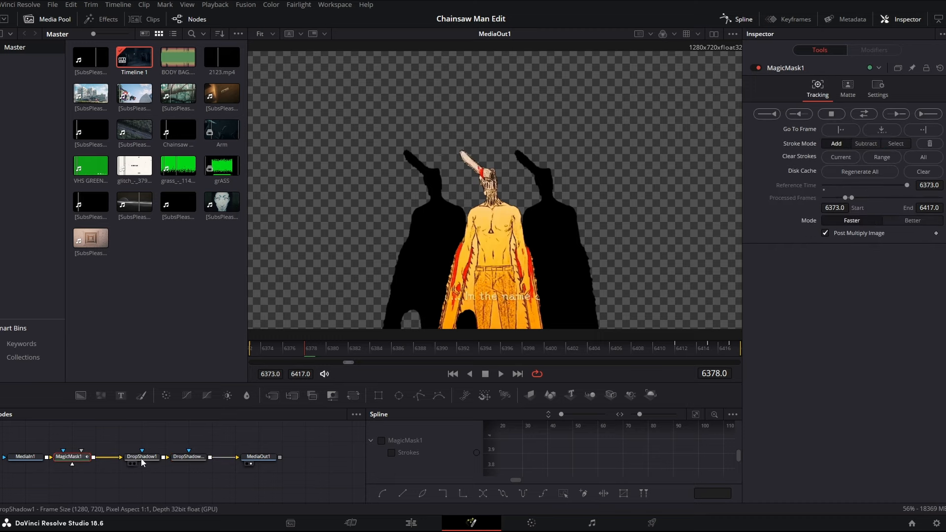
click(141, 457)
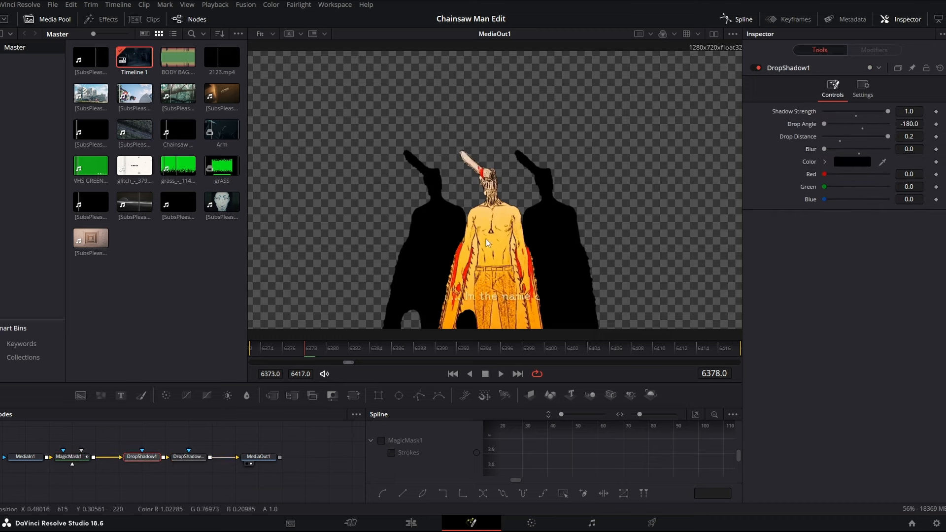
click(188, 457)
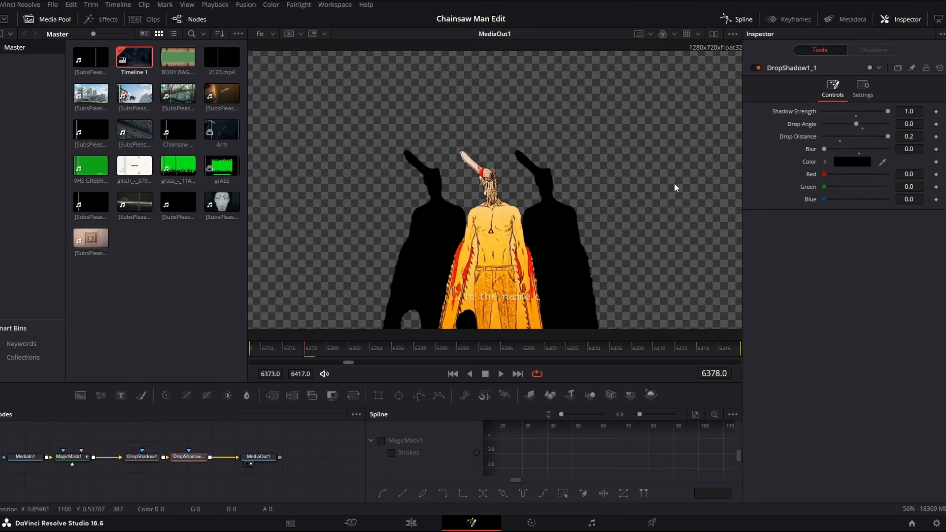
click(138, 457)
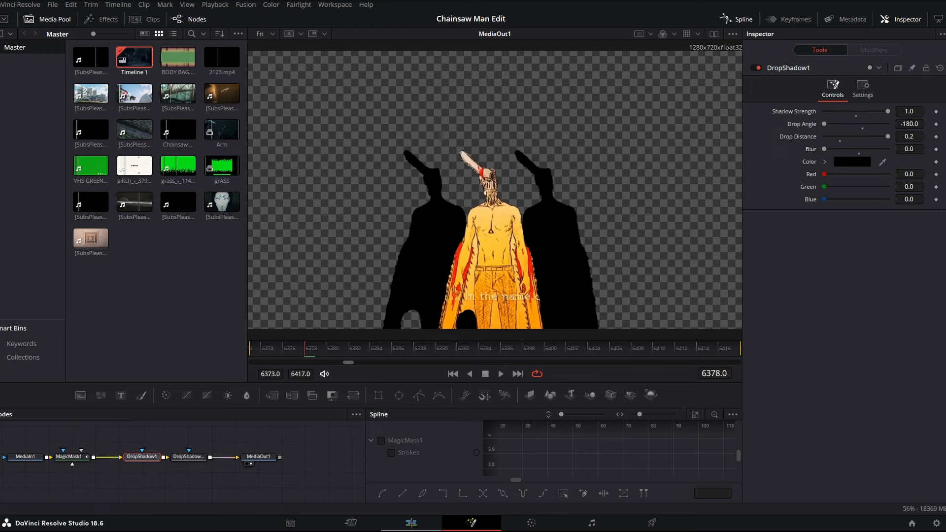
Return to the timeline and inspect the text of the Jitter title clip on V2
key(shift+4)
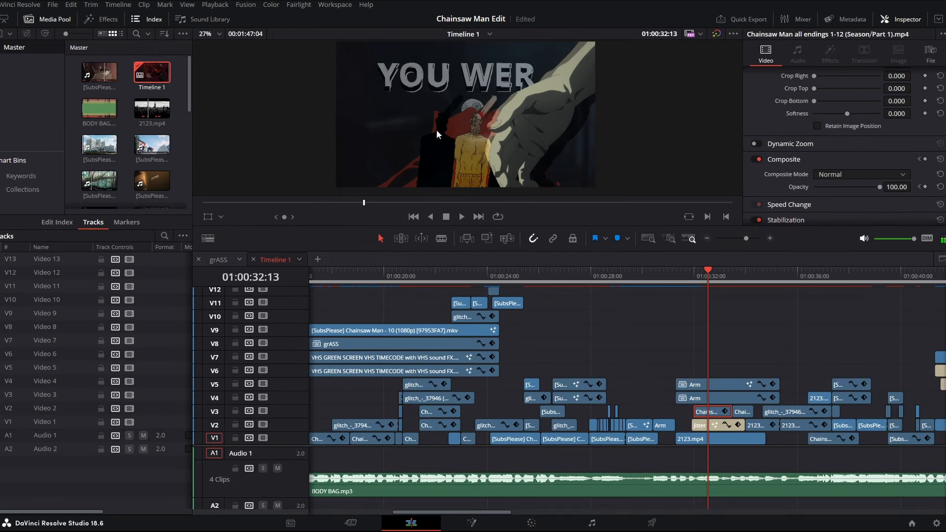
right_click(705, 426)
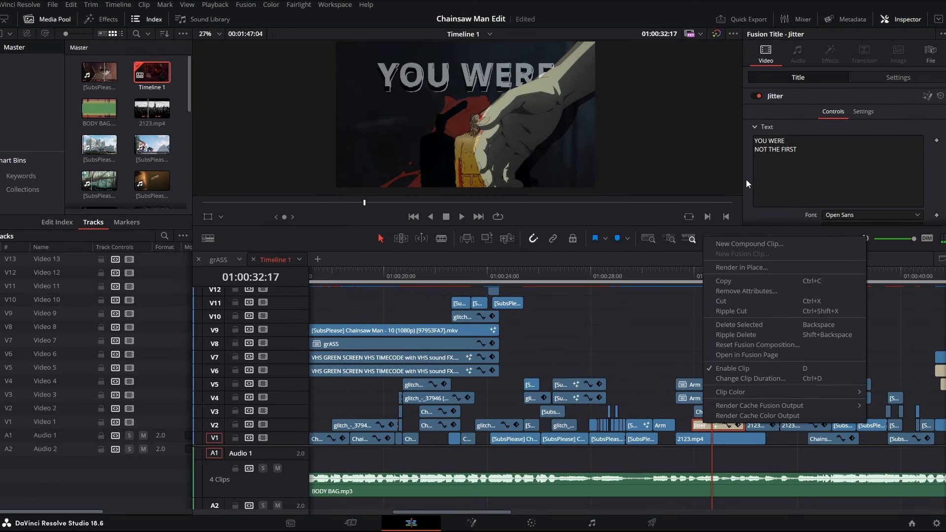
click(796, 151)
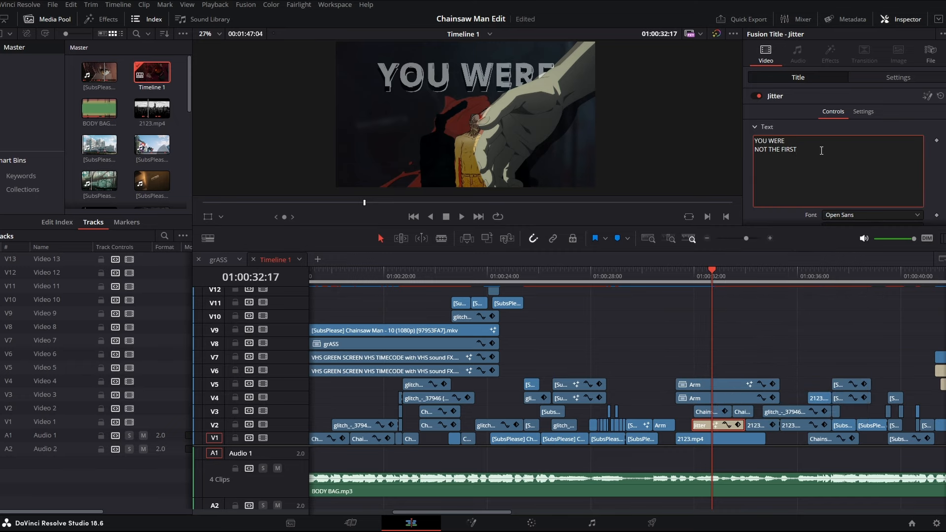
drag(821, 151, 755, 139)
click(759, 331)
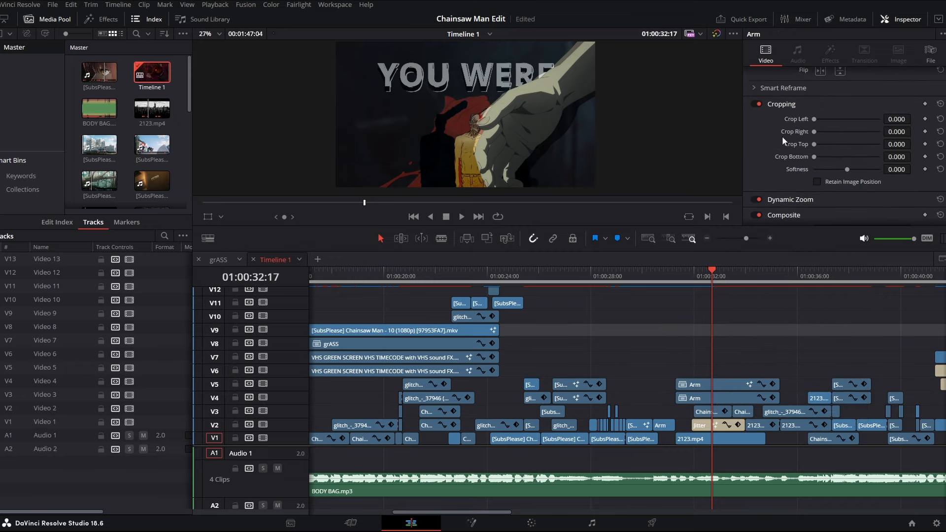
Open the V2 Jitter title in Fusion and expand the Jitter node group
right_click(714, 428)
click(730, 356)
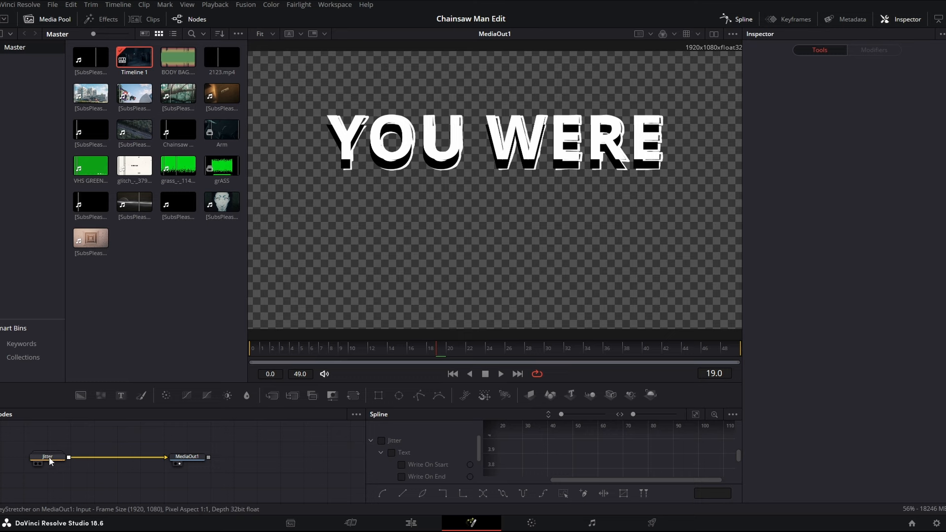
right_click(49, 457)
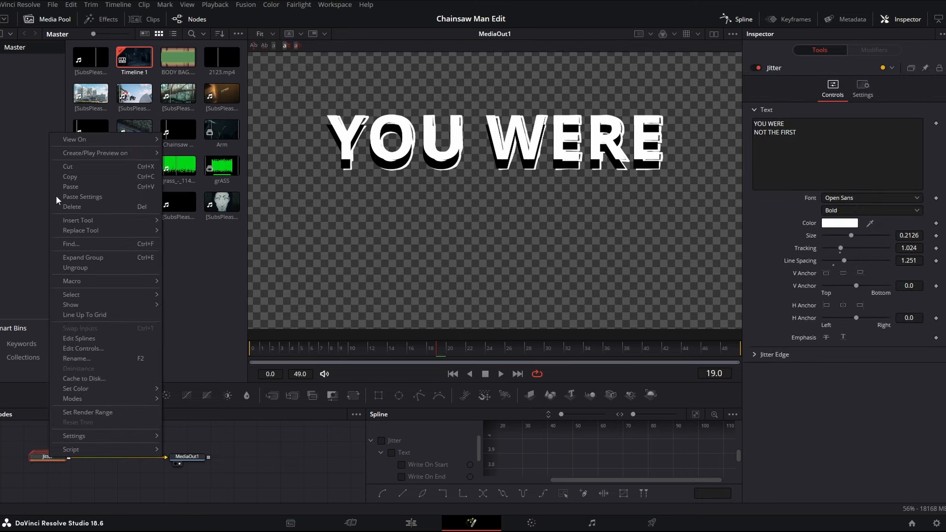
click(83, 258)
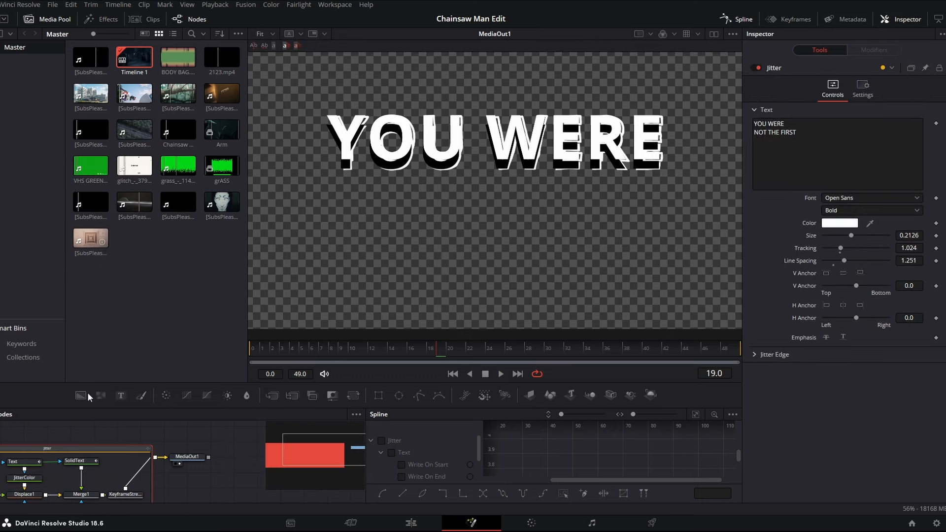
Examine the Text node's Write On keyframes at frames 3 and 45 inside the Jitter group
click(24, 462)
click(931, 444)
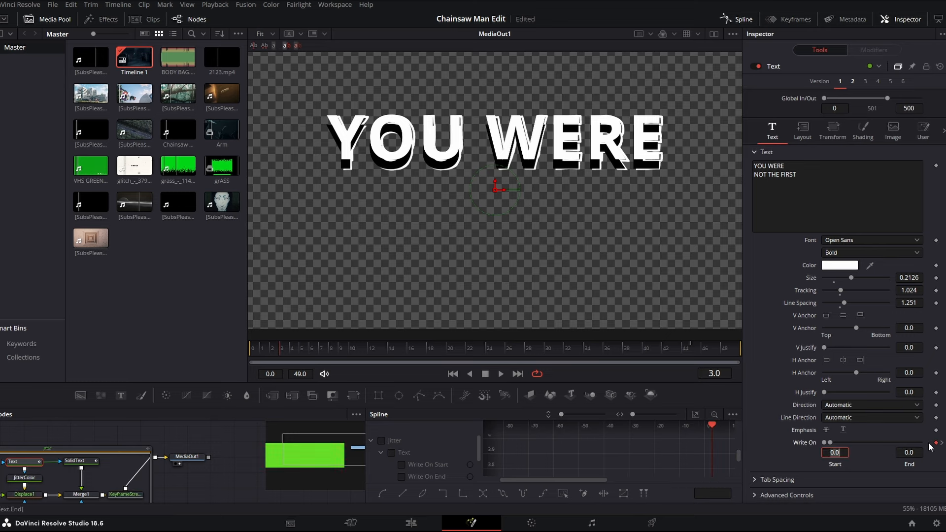
click(943, 444)
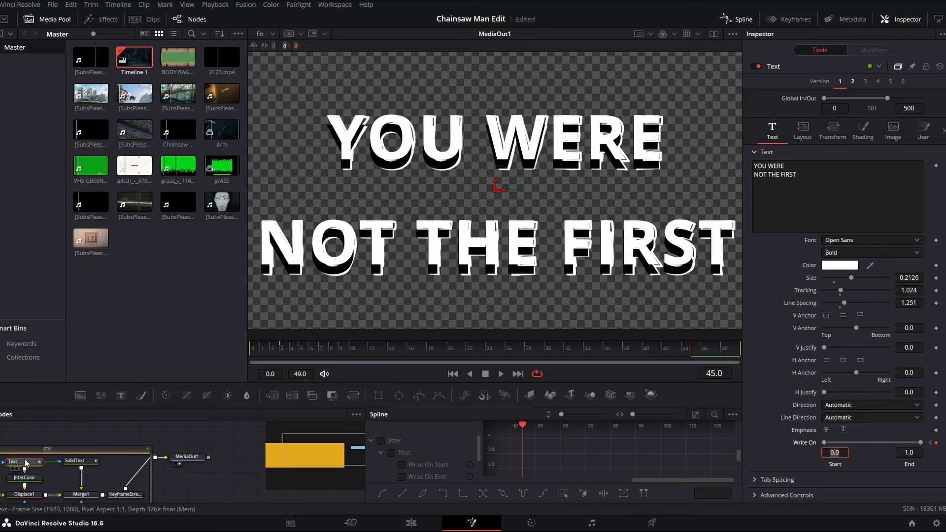
scroll(95, 491, down, 3)
scroll(95, 491, up, 3)
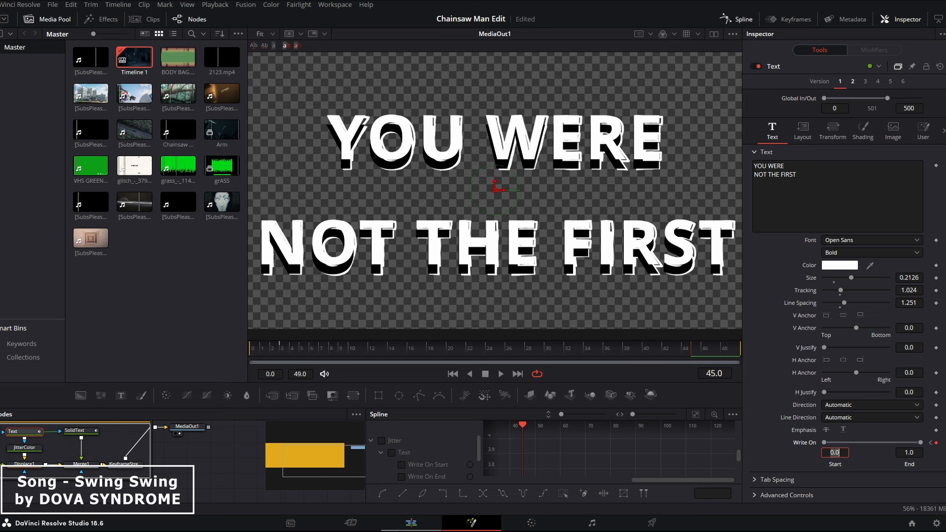
Return to the timeline, play the title shot from 01:00:32:00 and select the second Chainsaw Man clip on V3
click(720, 273)
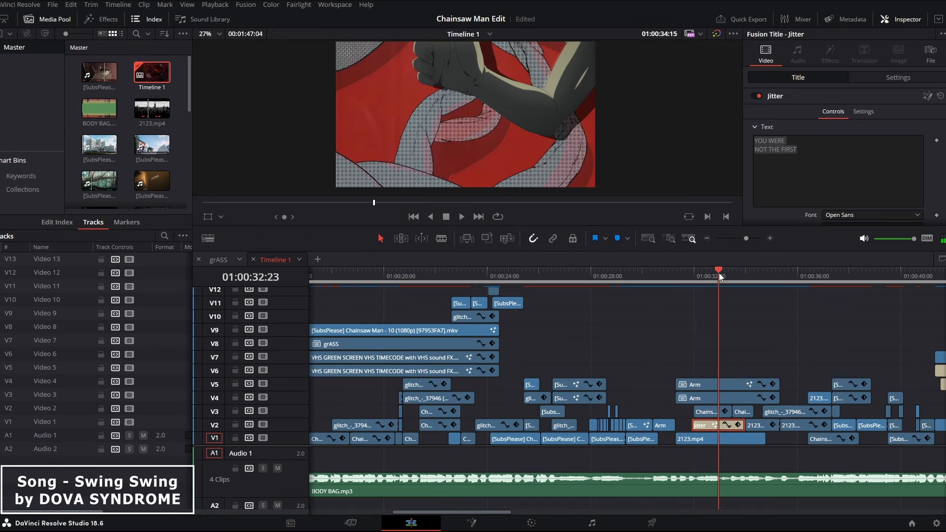
key(space)
click(694, 277)
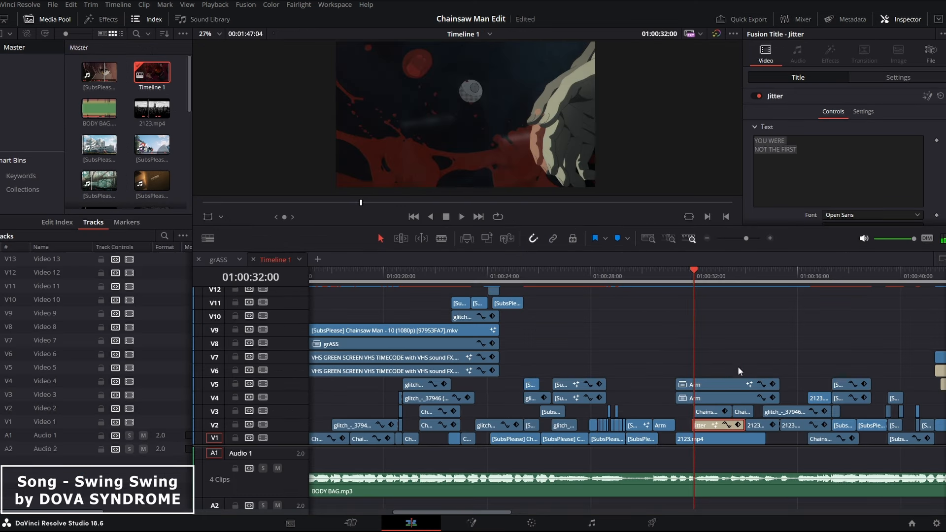
key(space)
click(744, 413)
key(space)
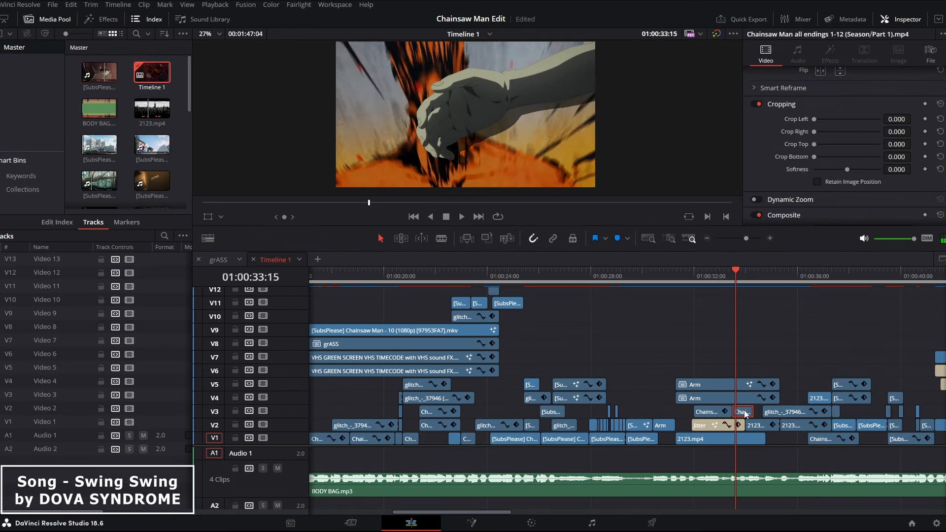
Step through the frames around 01:00:33:11 and play on to examine the change of background behind the arm
key(Left)
key(Left)
key(Left)
key(Left)
key(Left)
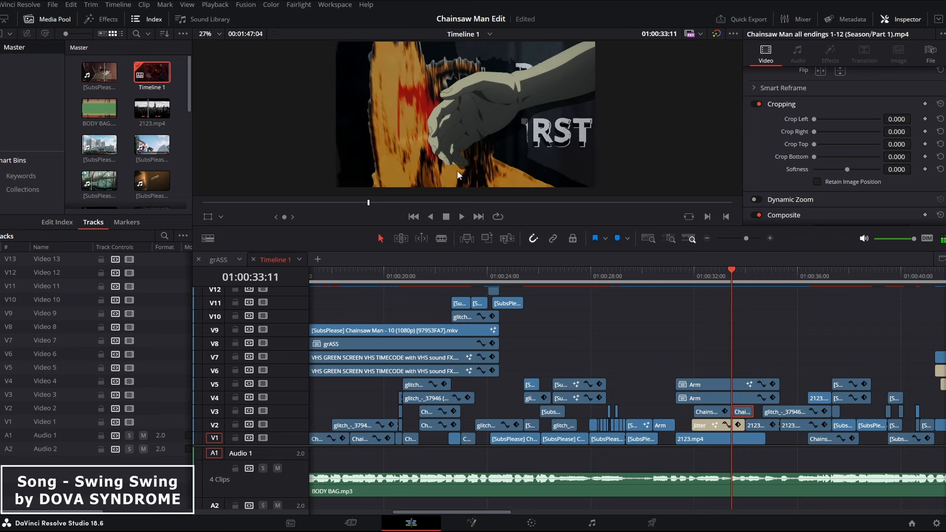
key(Right)
key(space)
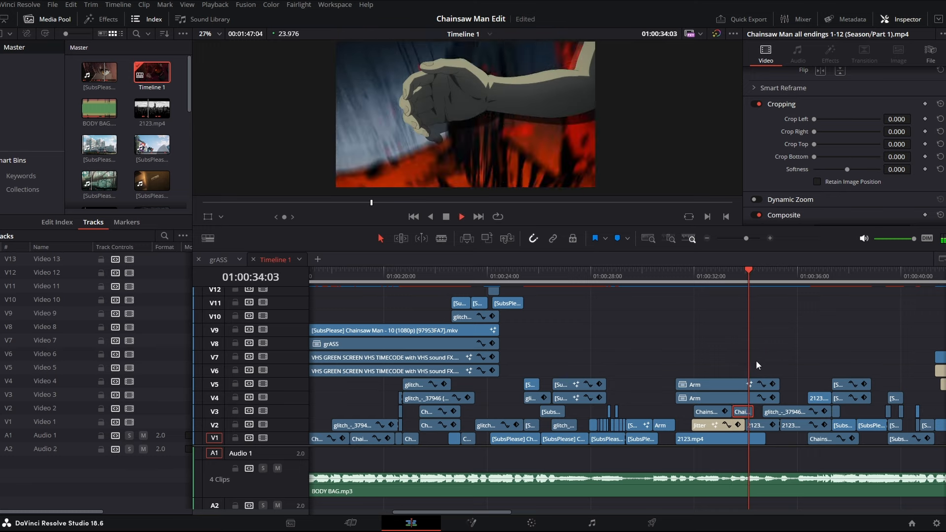
key(space)
Select the 2123.mp4 clip on V2 beneath the Arm layers and play its section up to 01:00:34:17
drag(743, 269, 755, 446)
click(759, 427)
key(space)
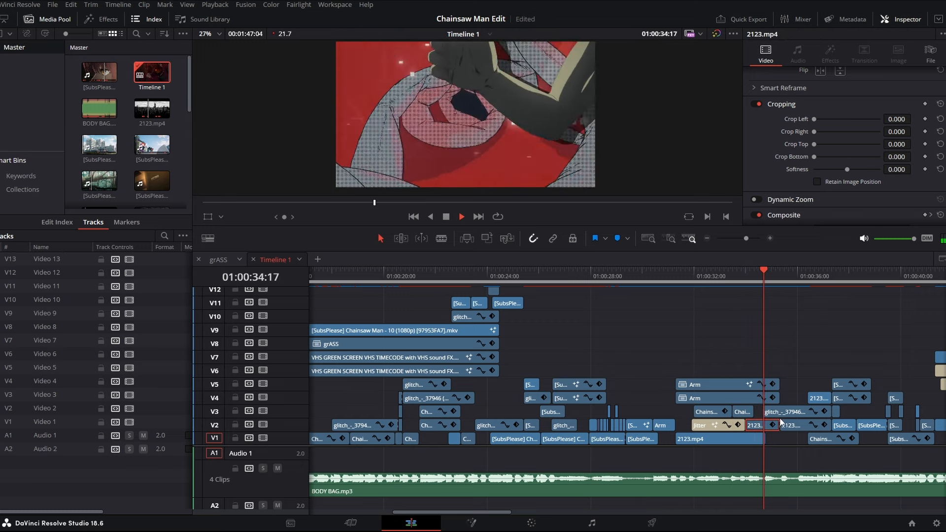
key(space)
click(753, 274)
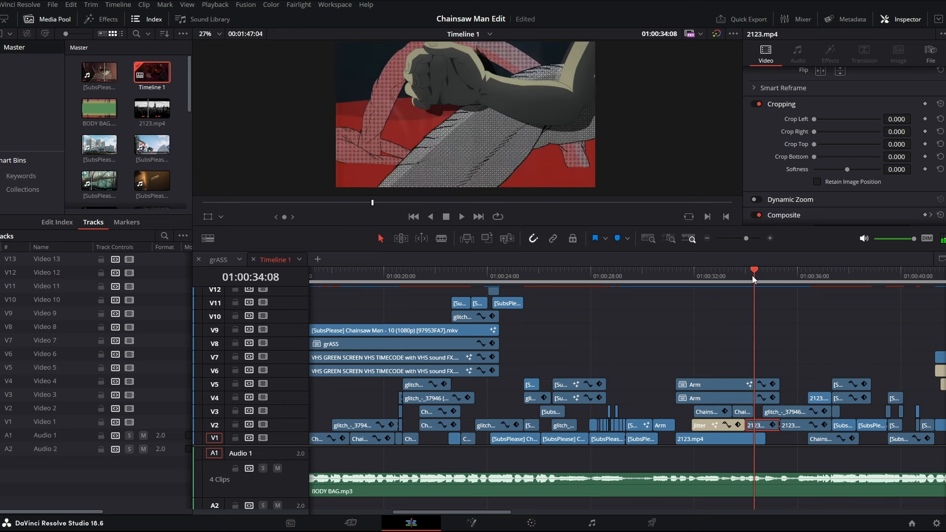
Select the V5 Arm clip and step from 01:00:34:12 past 01:00:35:03 to examine its animated Zoom and Position
click(741, 385)
scroll(554, 102, up, 2)
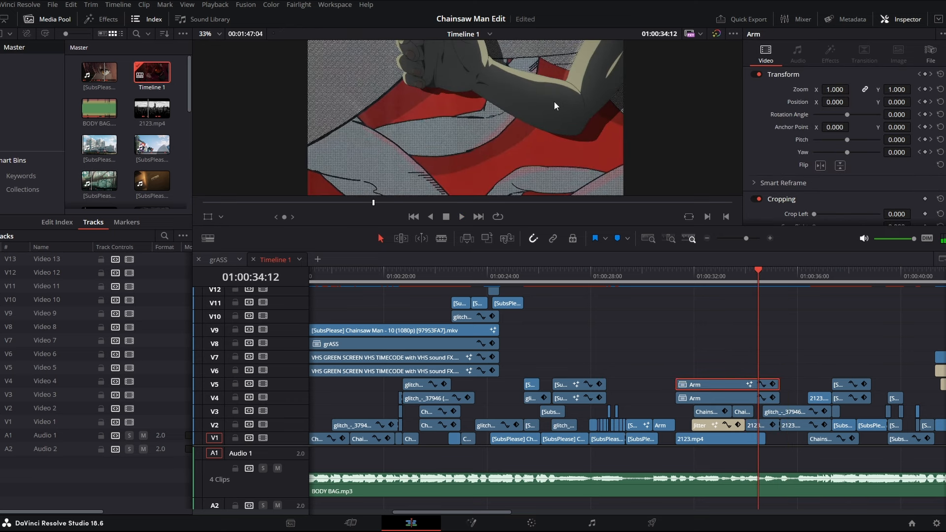
scroll(549, 102, down, 2)
key(Right)
key(Right)
key(Right)
key(Right)
key(Right)
key(Right)
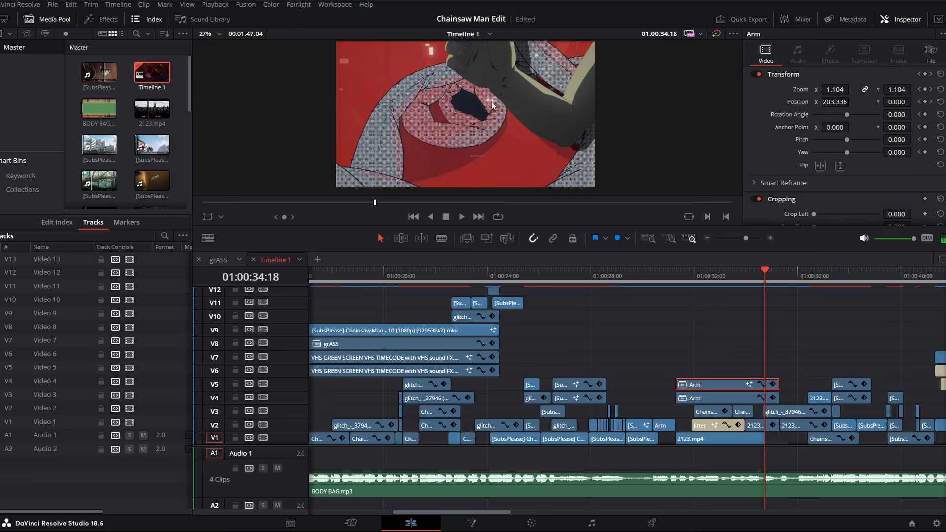
key(Right)
key(Right)
key(Right)
key(Right)
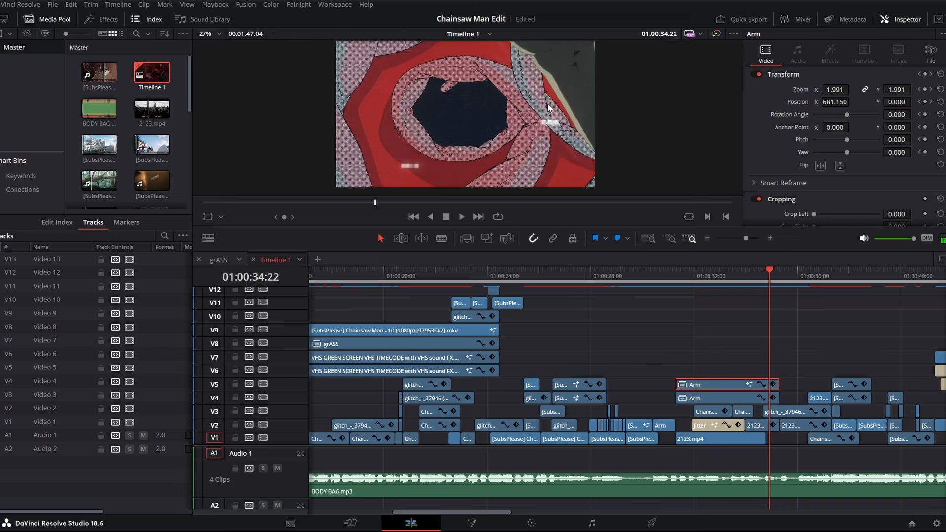
key(Right)
key(Right)
key(Right)
key(Right)
key(Right)
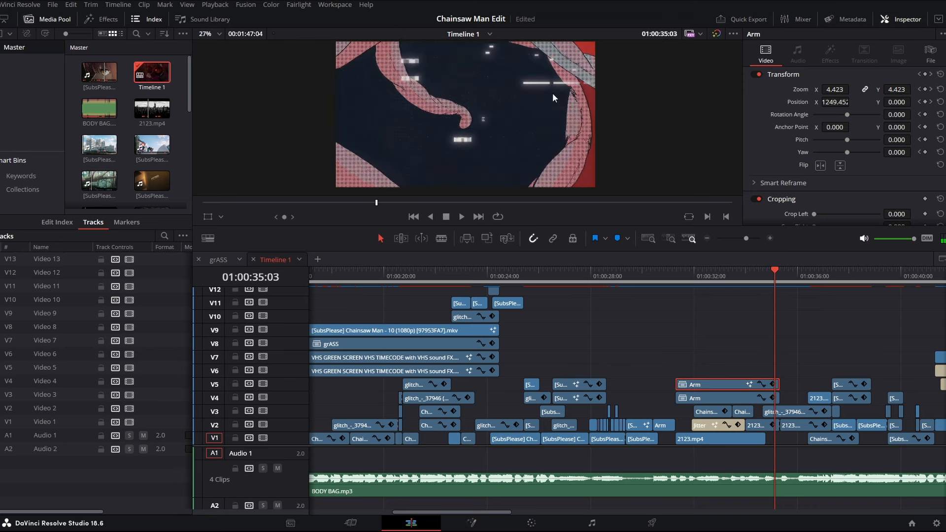
key(Right)
key(Right)
key(Right)
Replay the arm sequence from about 01:00:33:12 to 01:00:34:20 to review the transition at full speed
click(733, 270)
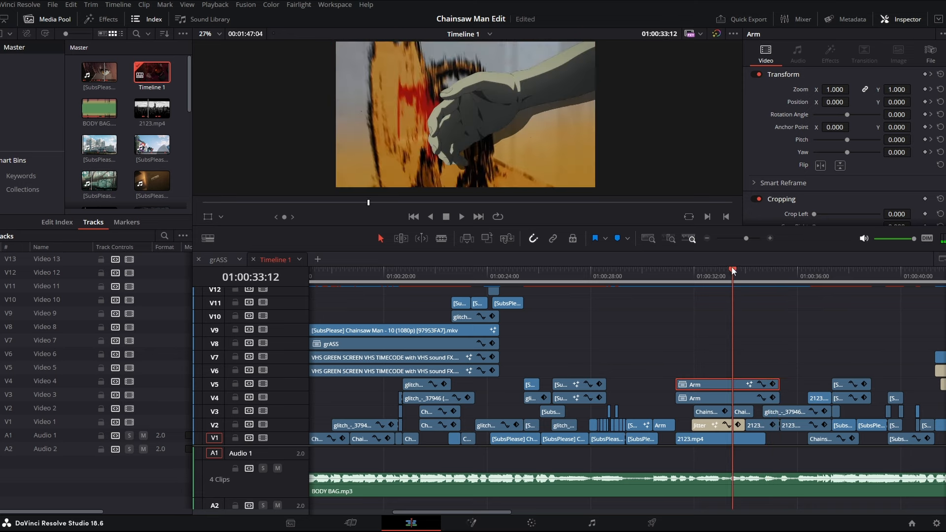
key(space)
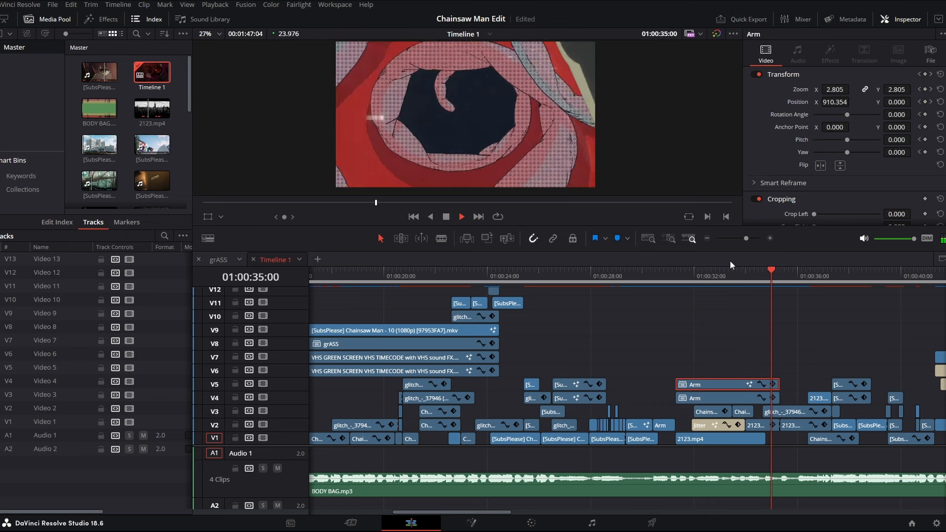
click(729, 268)
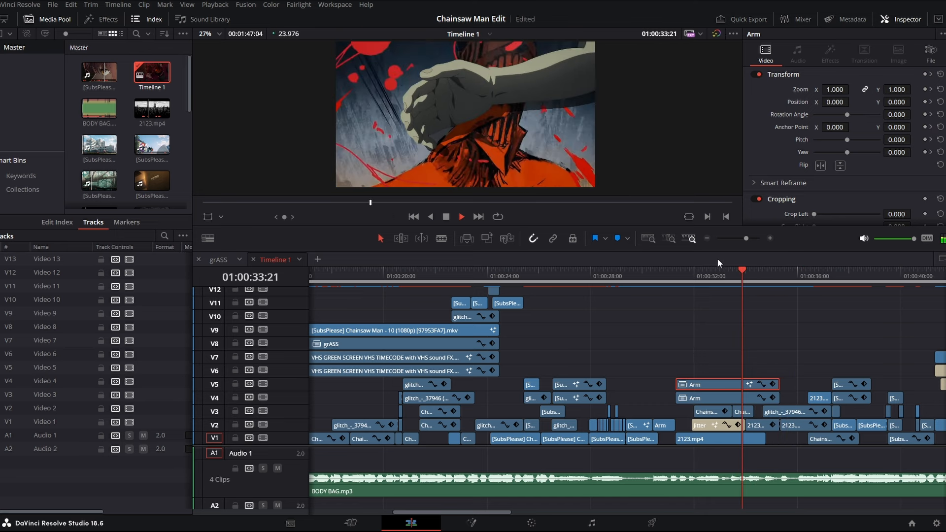
key(space)
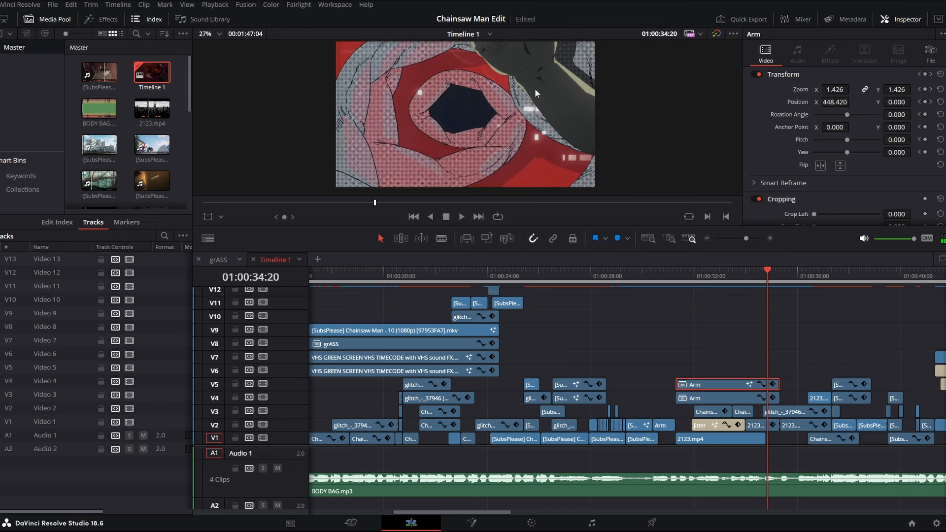
Step frame by frame from 01:00:34:20 to 01:00:35:02 to examine the arm leaving the frame during the zoom
key(Left)
key(Right)
key(Right)
key(Right)
key(Right)
key(Right)
key(Right)
key(Right)
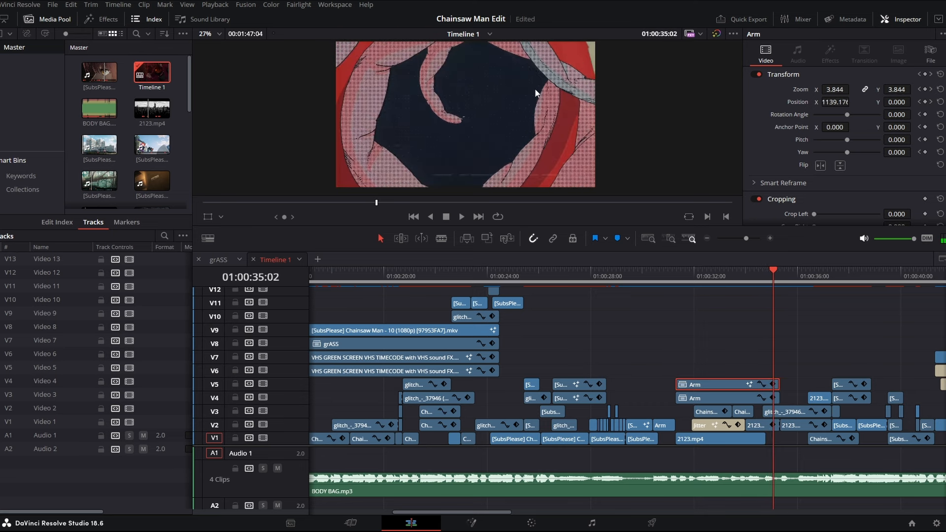
Play on into the hand shot and stop at 01:00:36:17 within the V4 2123.mp4 clip
key(space)
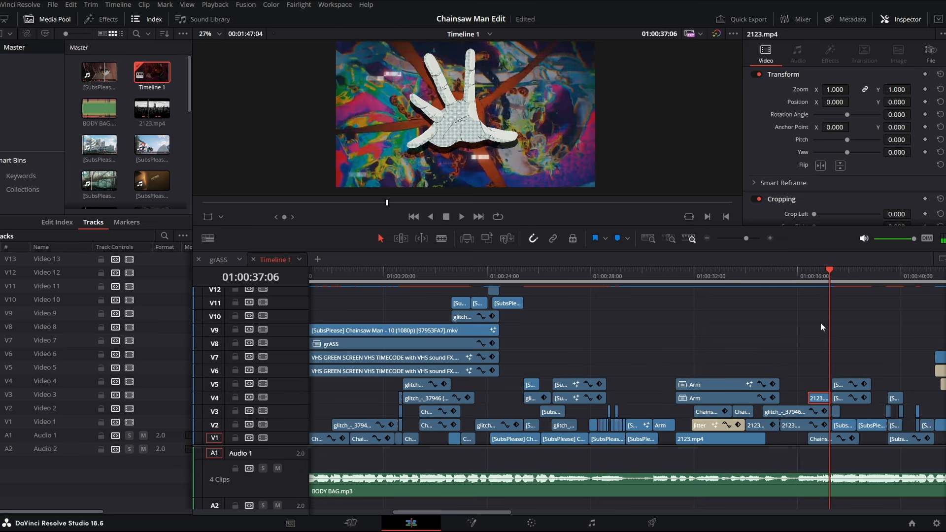
key(Up)
key(space)
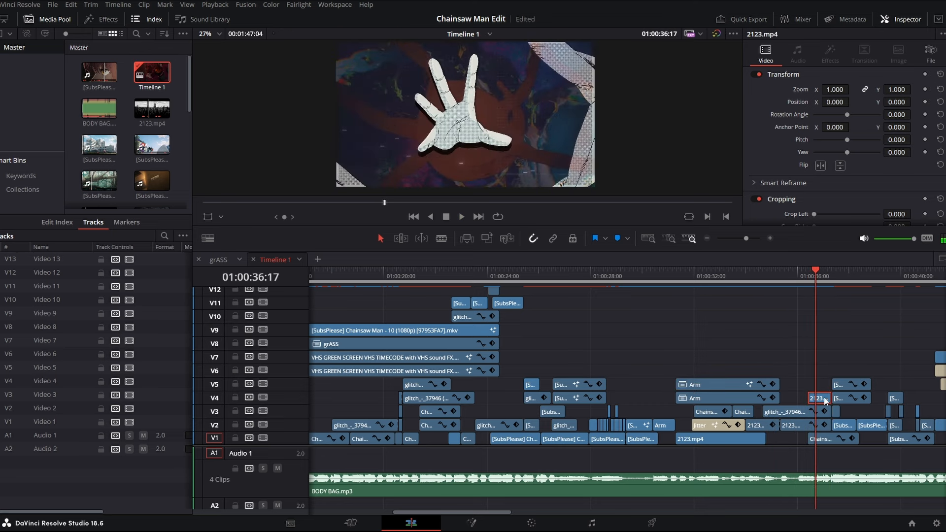
Open the V4 2123.mp4 clip in Fusion, examine DropShadow1's Drop Distance keyframes on the masked hand, and return to the timeline
right_click(826, 400)
click(840, 219)
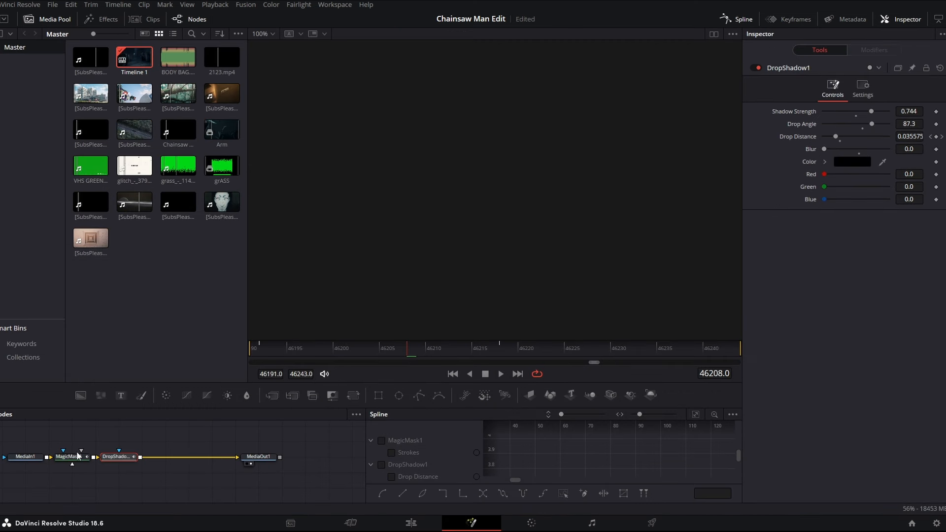
click(116, 457)
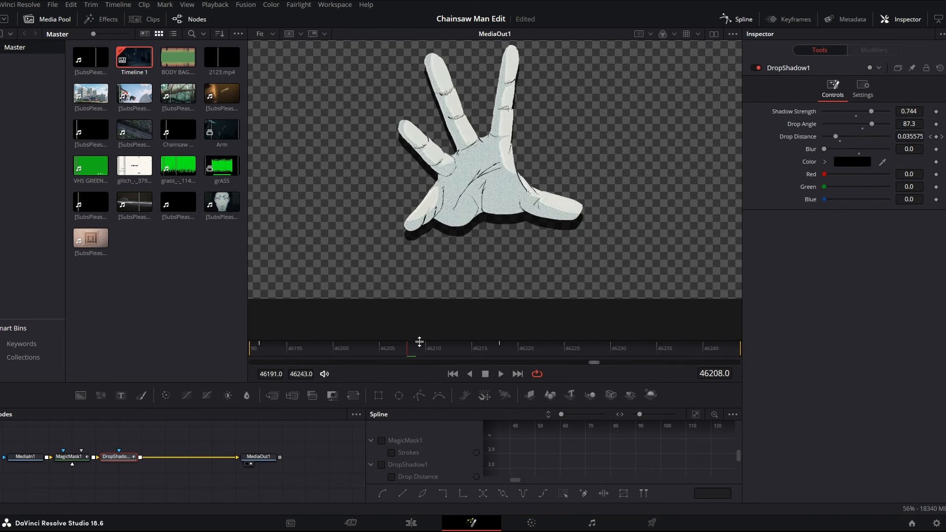
drag(420, 342, 529, 369)
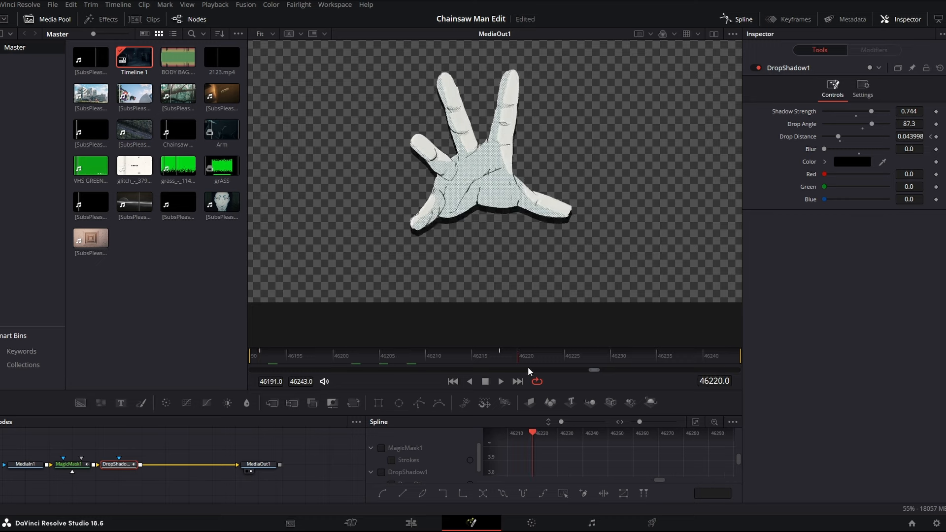
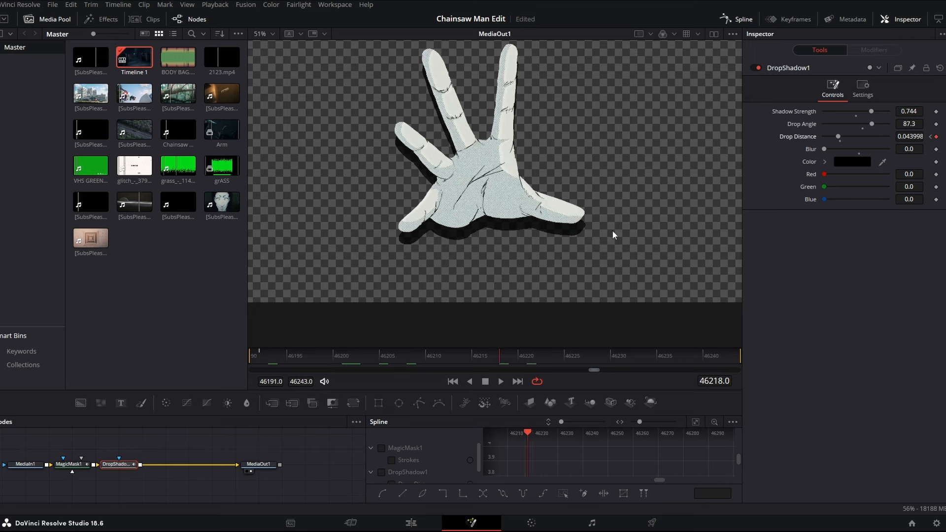
click(930, 138)
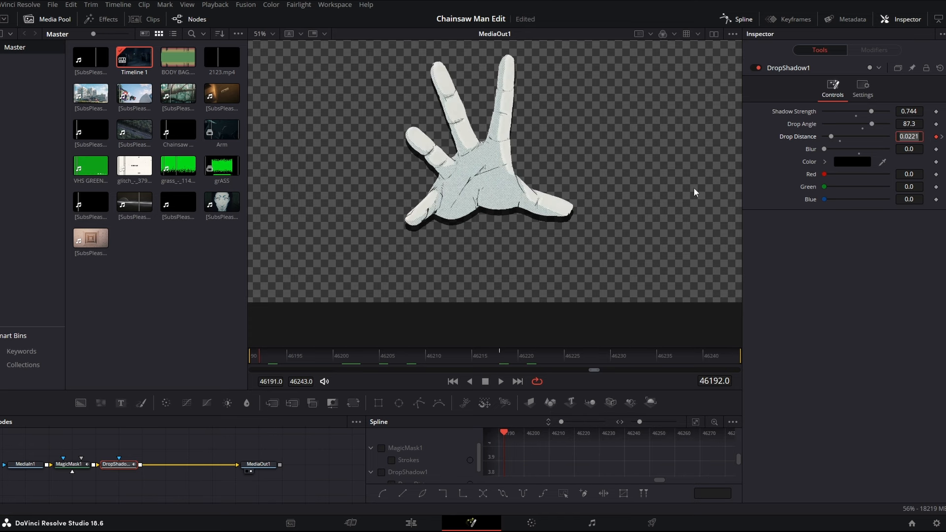
key(space)
key(shift+4)
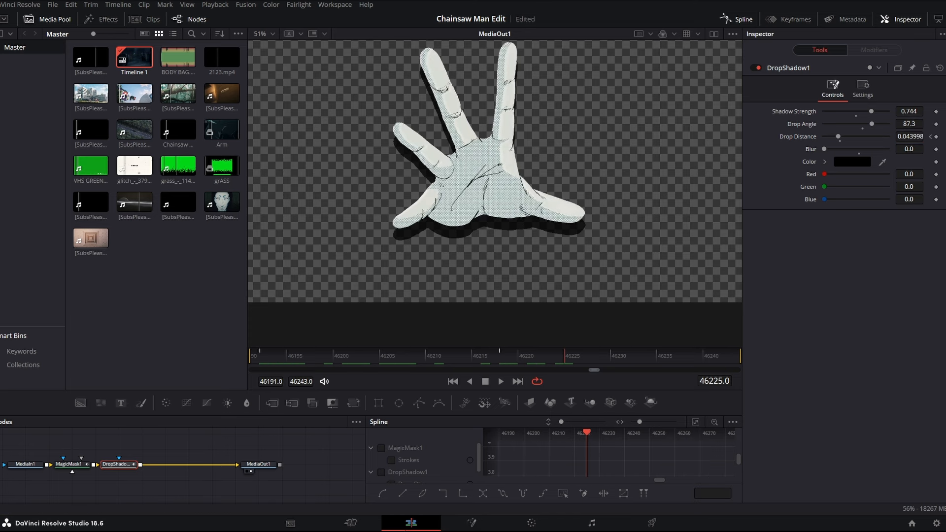
Play the timeline from about 01:00:36:00 through the hand shot to 01:00:38:16
click(800, 276)
key(space)
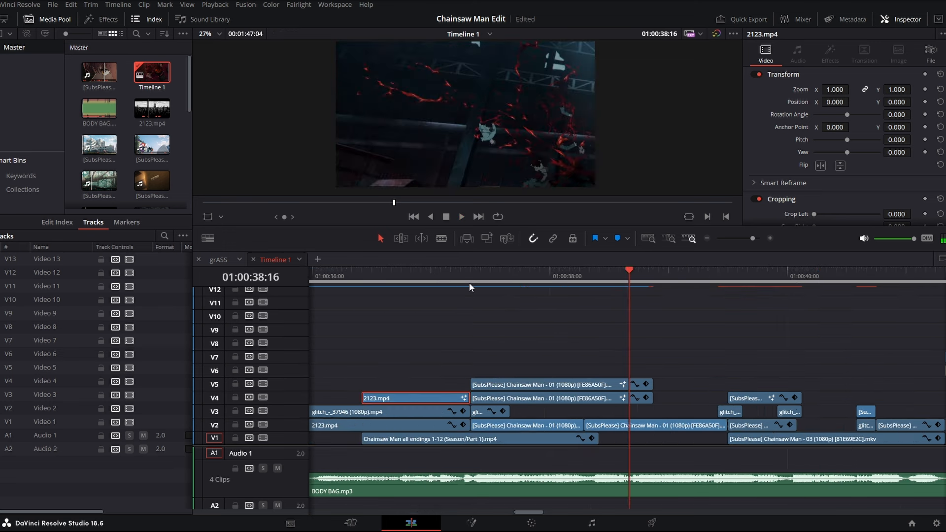
Open the V5 clip near 01:00:37:11 in Fusion, examine MagicMask1's cutout of the shirtless fighter, and return to the timeline
click(471, 284)
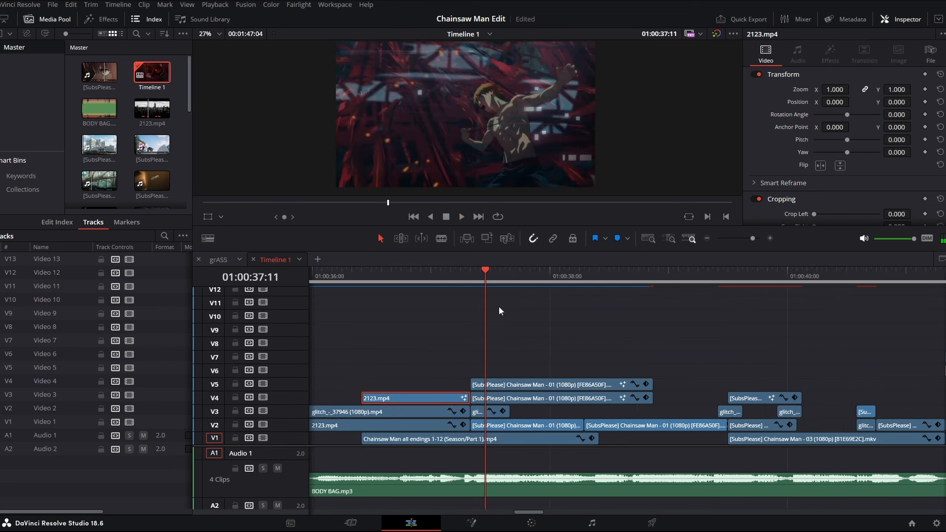
right_click(528, 388)
key(Escape)
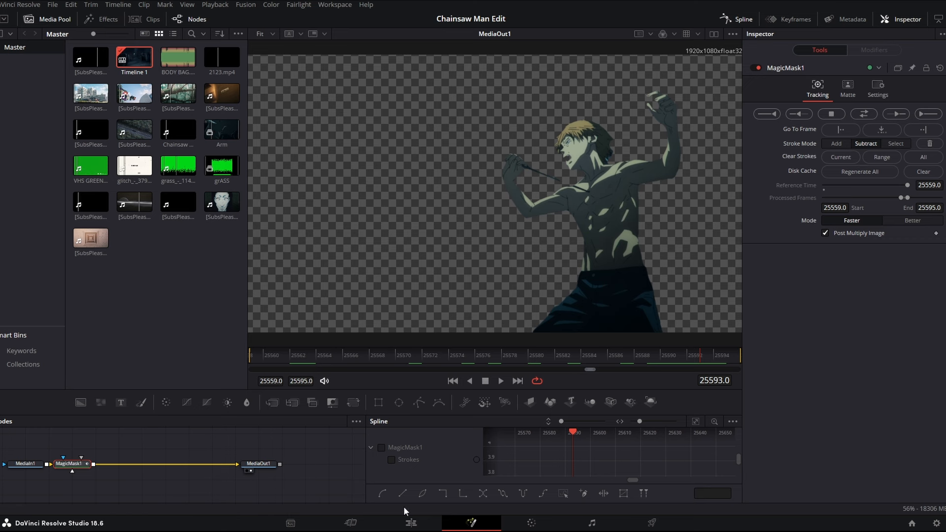
click(411, 522)
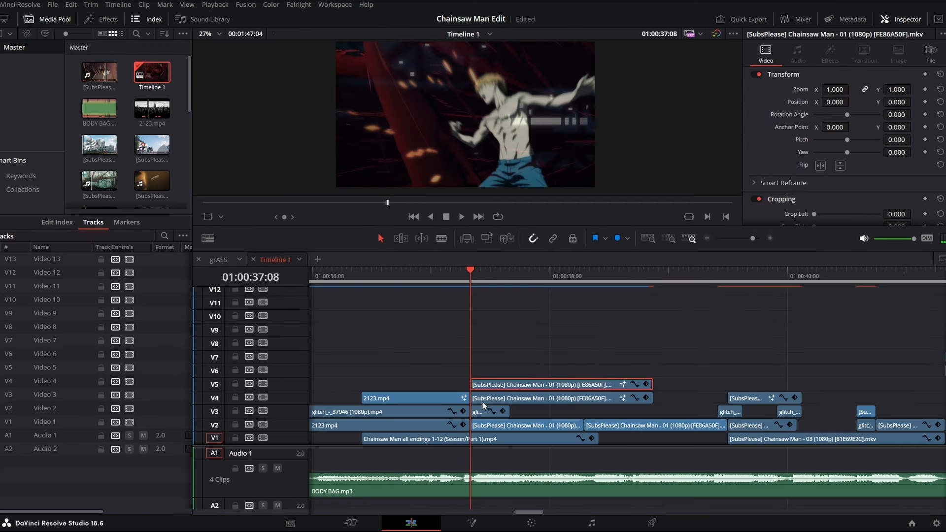
Switch tracks V4, V3 and V2 off and on in turn at 01:00:37:08 to examine each layer, and select the V1 endings clip
click(496, 403)
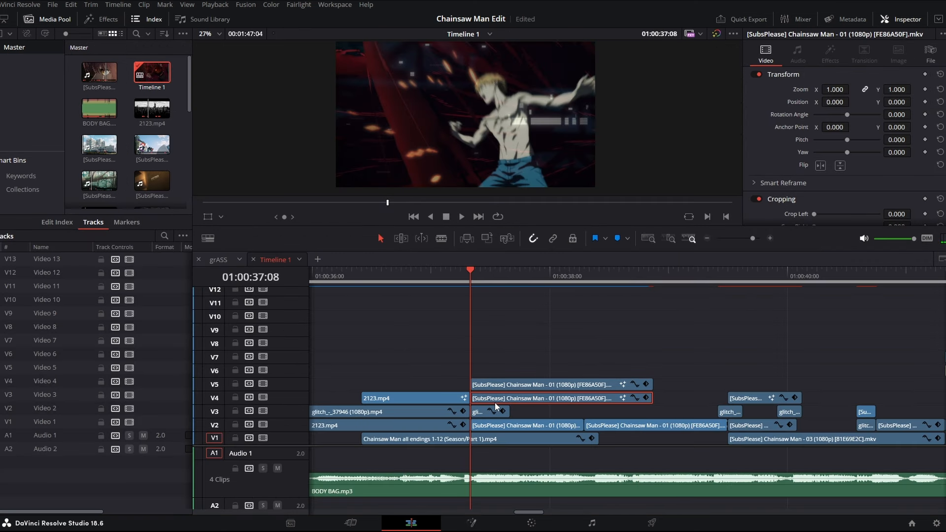
click(263, 398)
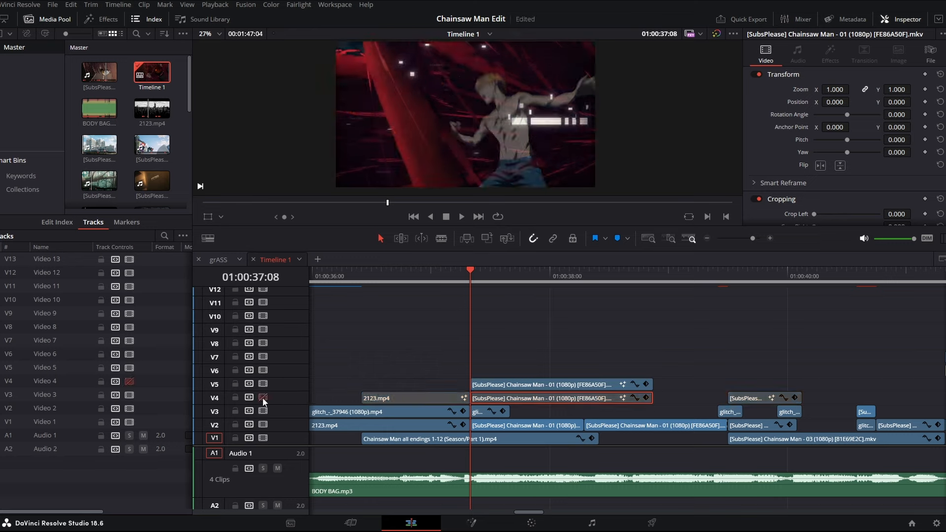
click(262, 397)
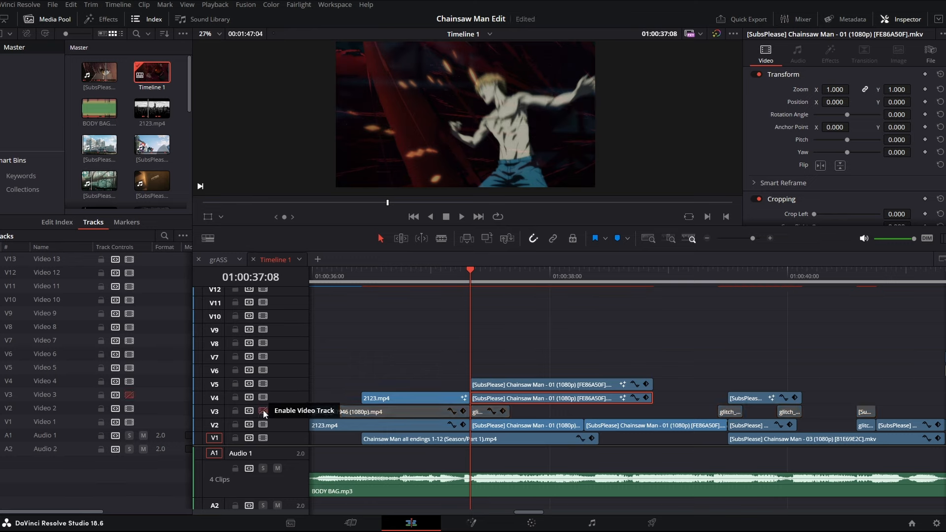
click(263, 424)
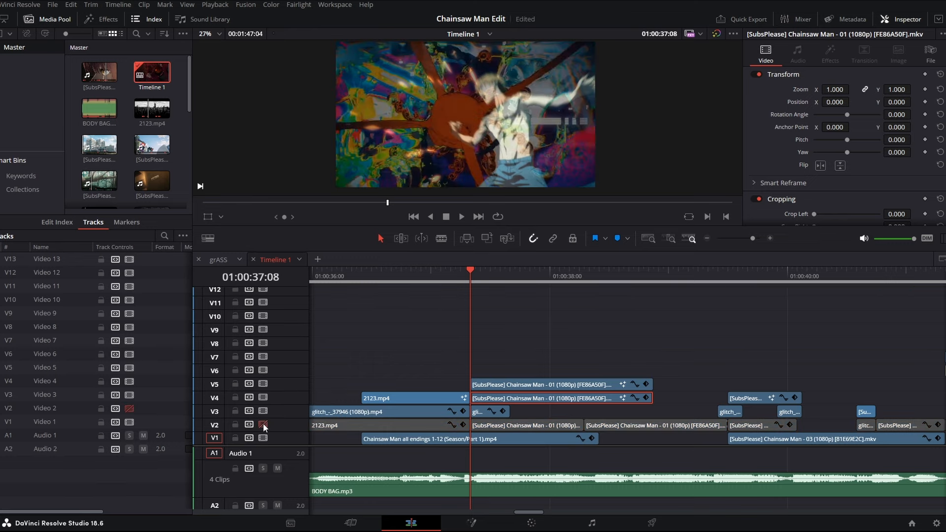
click(263, 424)
click(479, 439)
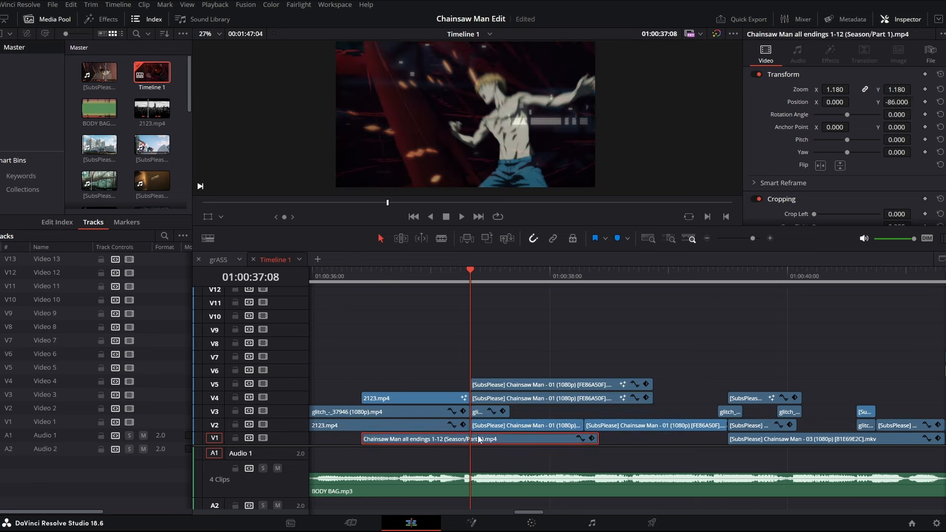
Play the layered shot from 01:00:37:08 and move the playhead on to 01:00:39:15
key(space)
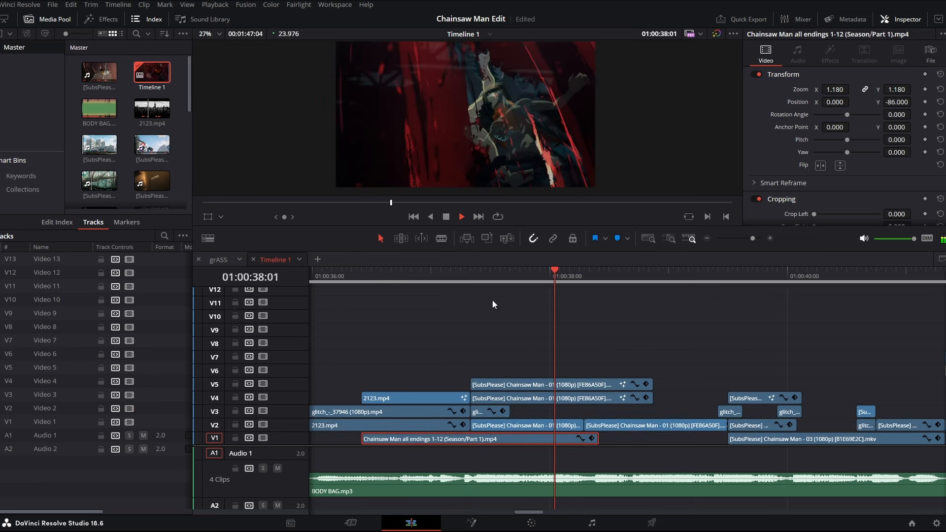
key(space)
drag(498, 279, 743, 271)
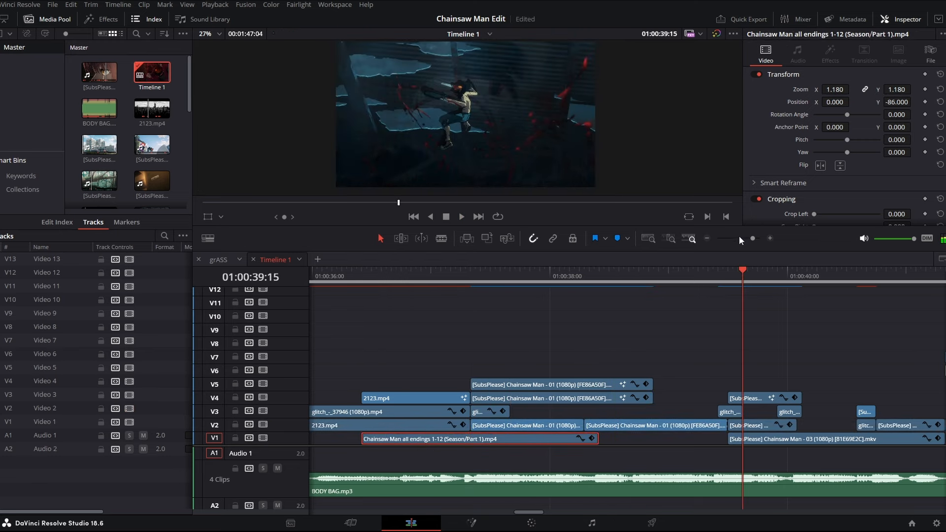
Examine the chainsaw transition up to 01:00:40:01 and select its V4 clip to view the transform keyframes
drag(753, 237, 757, 236)
key(space)
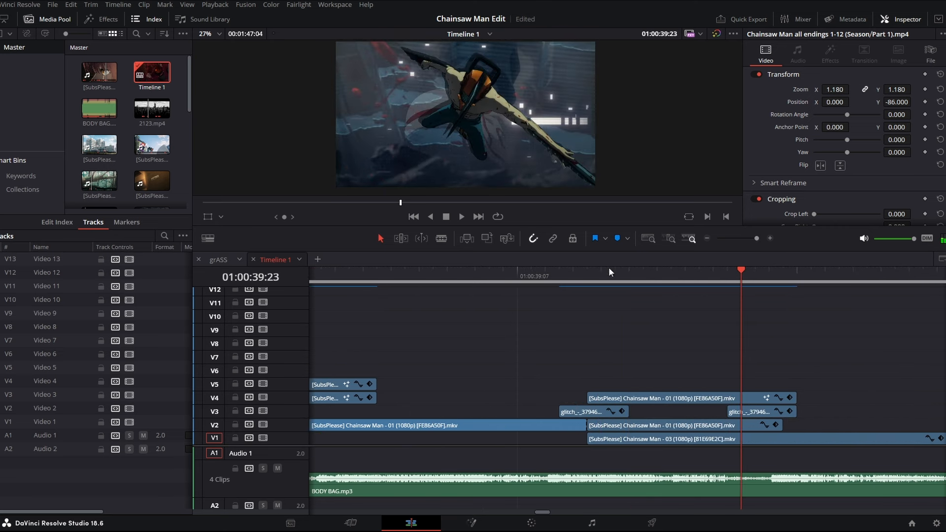
key(Left)
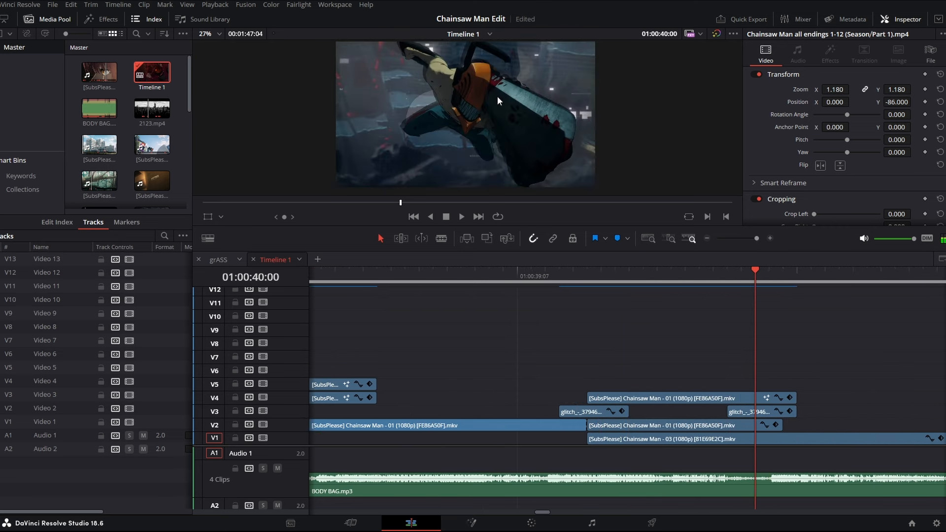
click(750, 396)
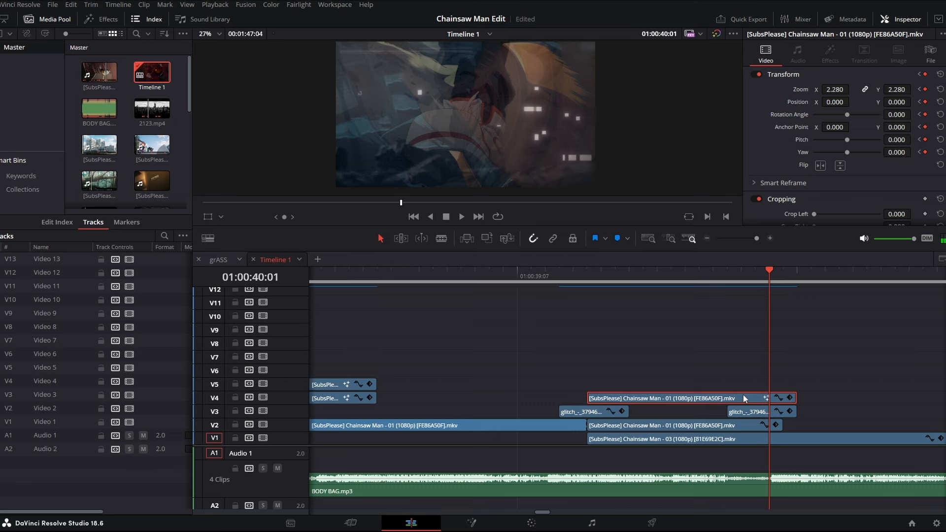
Step back from 01:00:40:15 to 01:00:40:11 and review the foot shot through the masked hand's entrance at 01:00:40:16
click(752, 238)
click(671, 275)
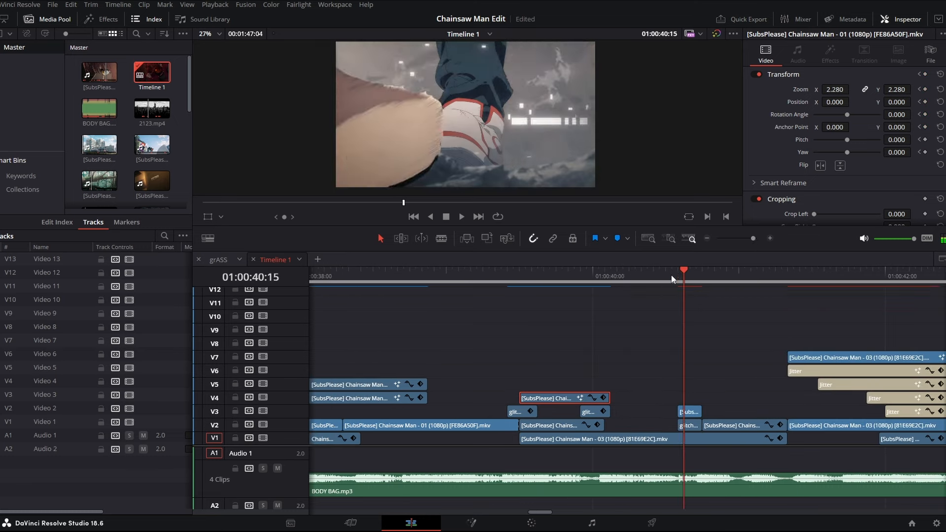
key(Left)
key(Left)
key(Left)
key(Left)
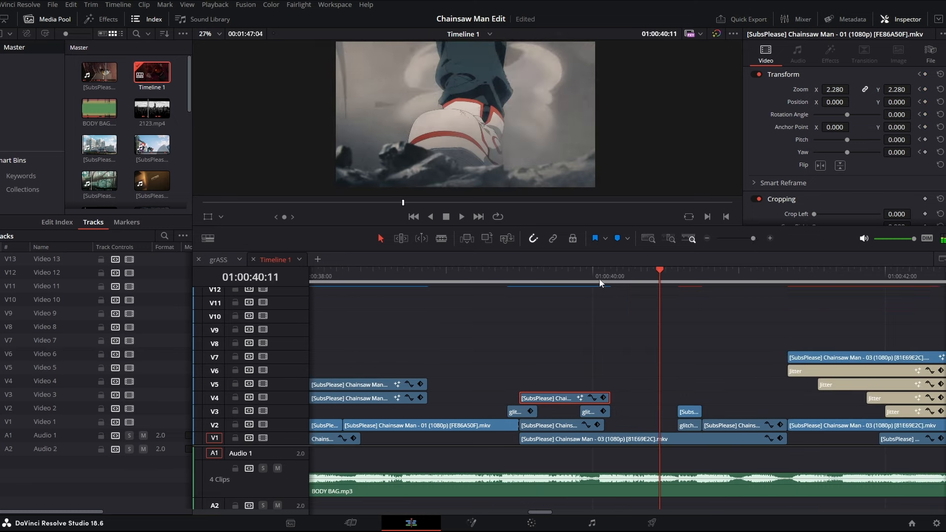
click(587, 280)
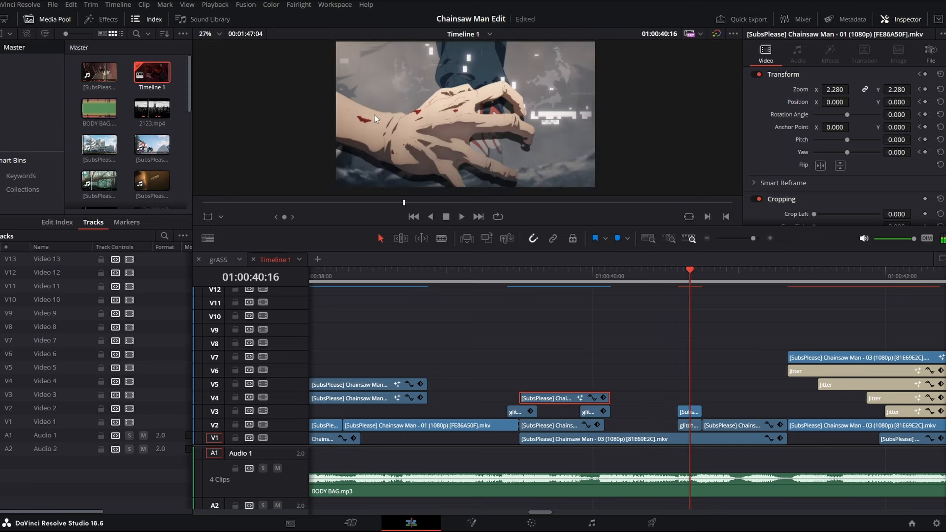
Open the V7 clip in Fusion, scrub MagicMask1 to frame 30506 to examine the character cutout, and return to the timeline
right_click(794, 358)
click(800, 166)
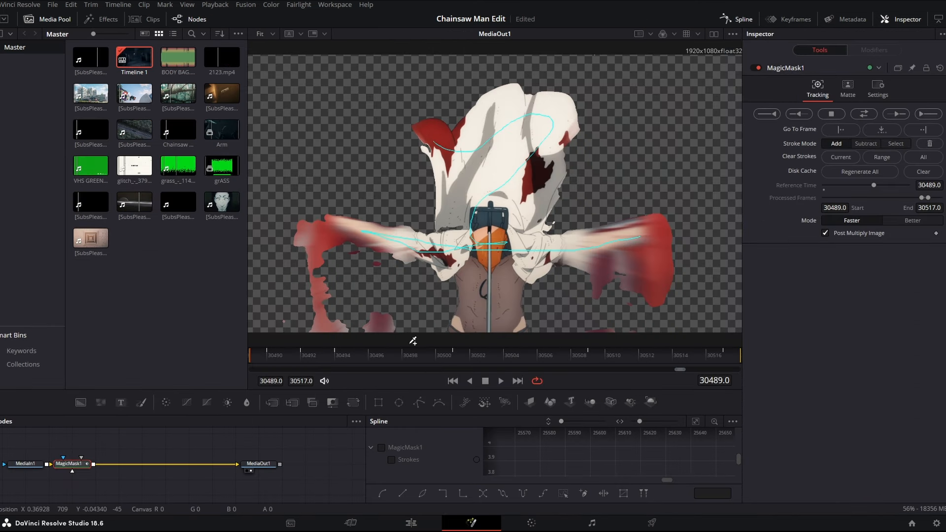
drag(261, 351, 544, 354)
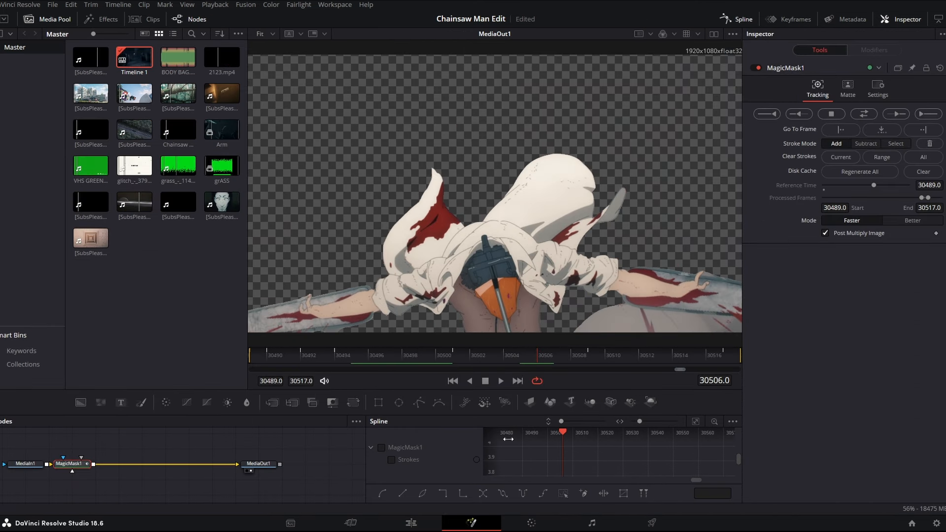
key(shift+4)
Play the PUT ME title section from 01:00:41:13 and set the playhead back to 01:00:41:18
click(756, 239)
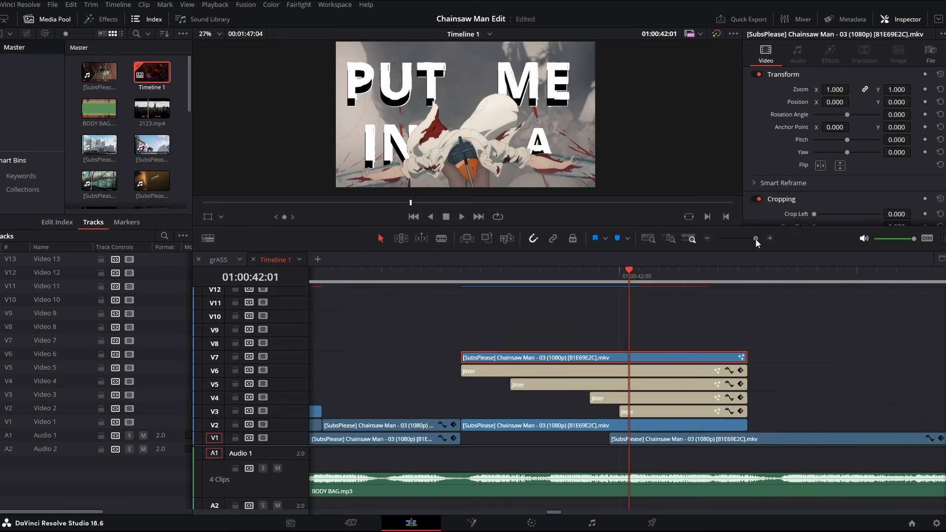
click(493, 281)
click(536, 285)
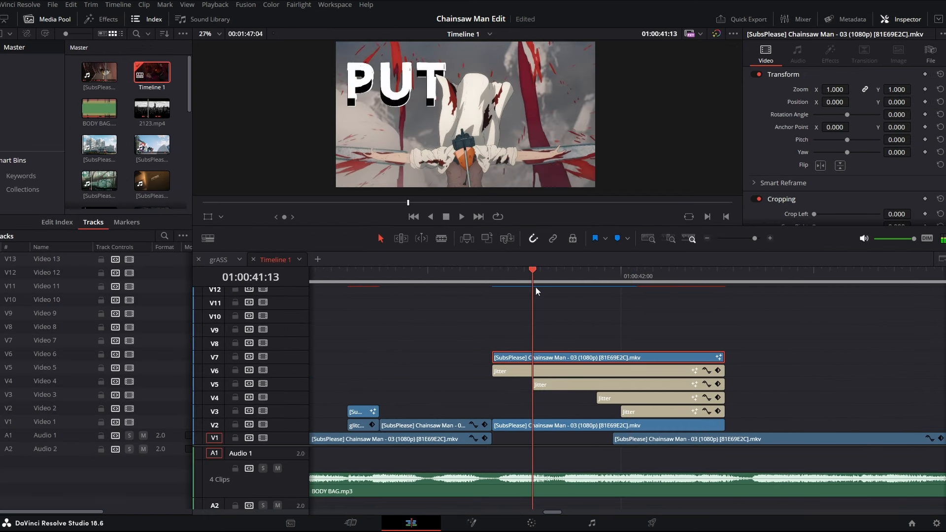
key(space)
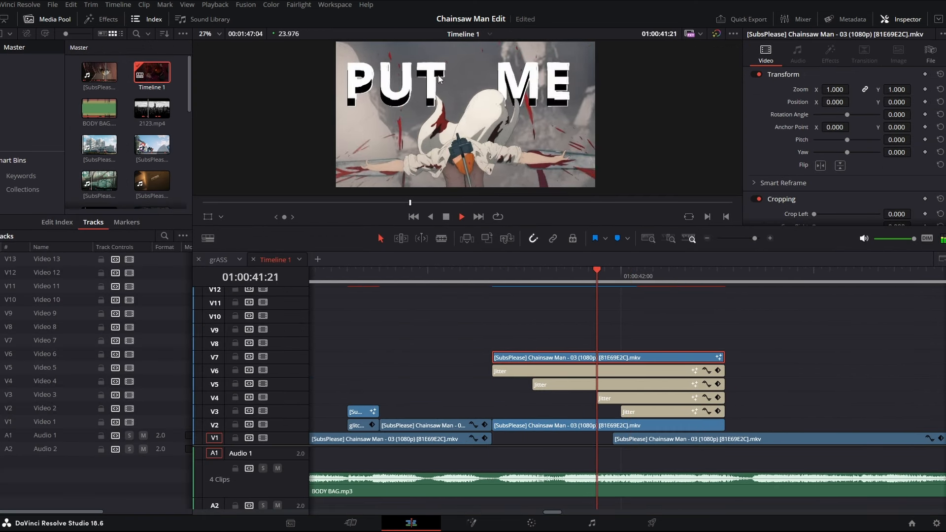
click(573, 277)
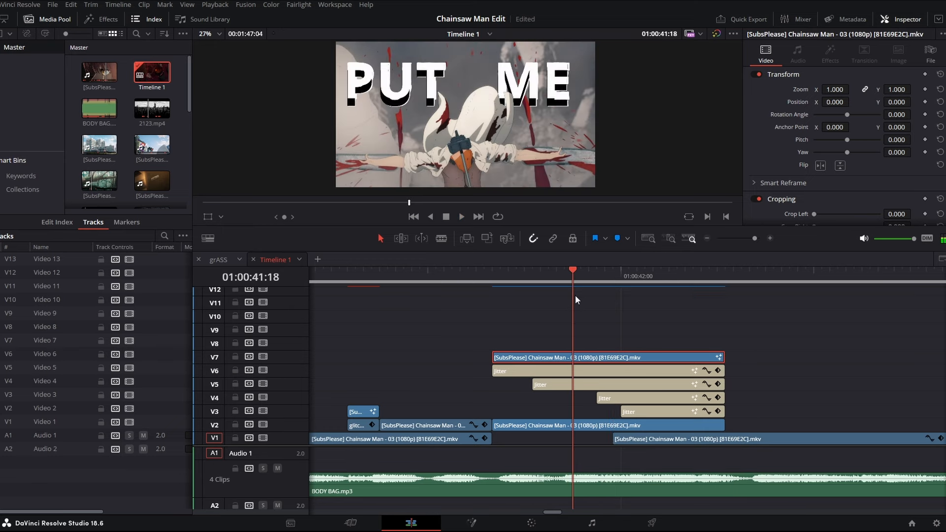
Step from 01:00:41:18 to 01:00:41:22 and play to 01:00:42:09 to examine closely how the masked character overlaps the titles
scroll(506, 98, up, 5)
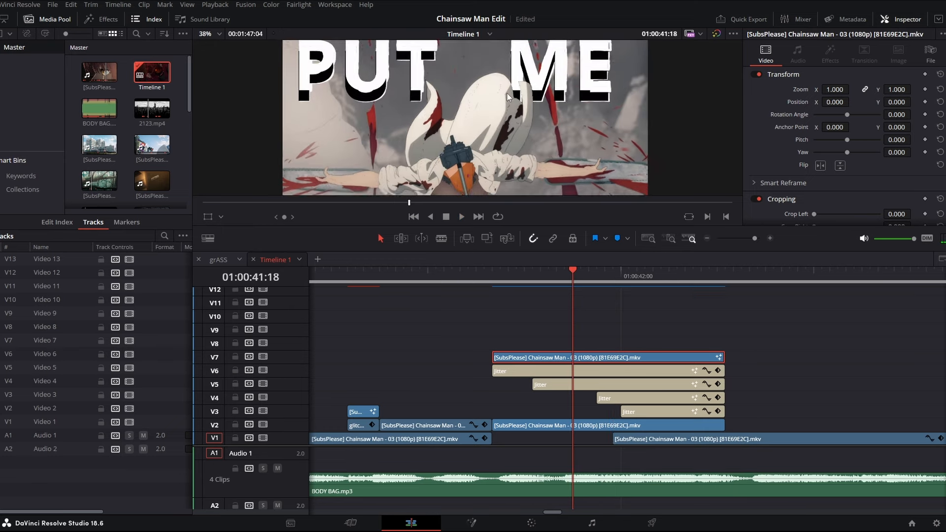
key(Right)
key(Right)
key(Right)
key(Right)
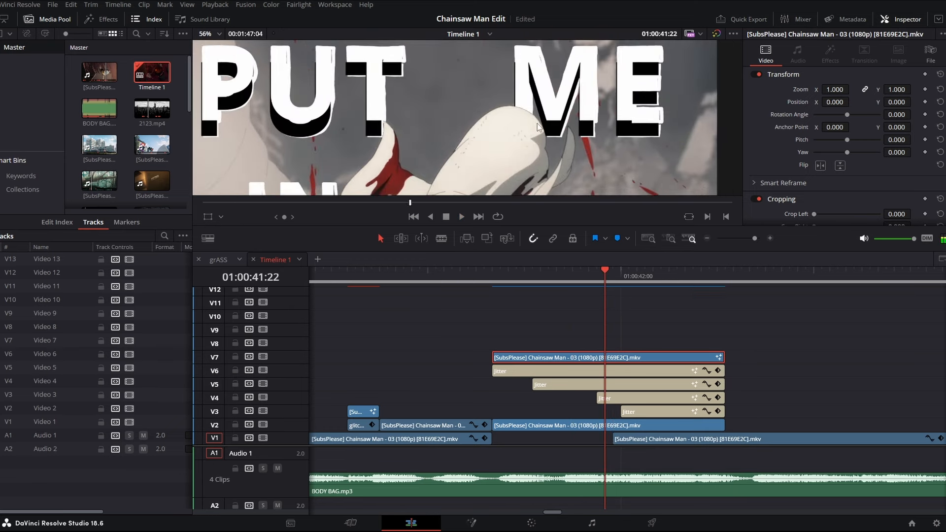
scroll(443, 166, down, 3)
key(space)
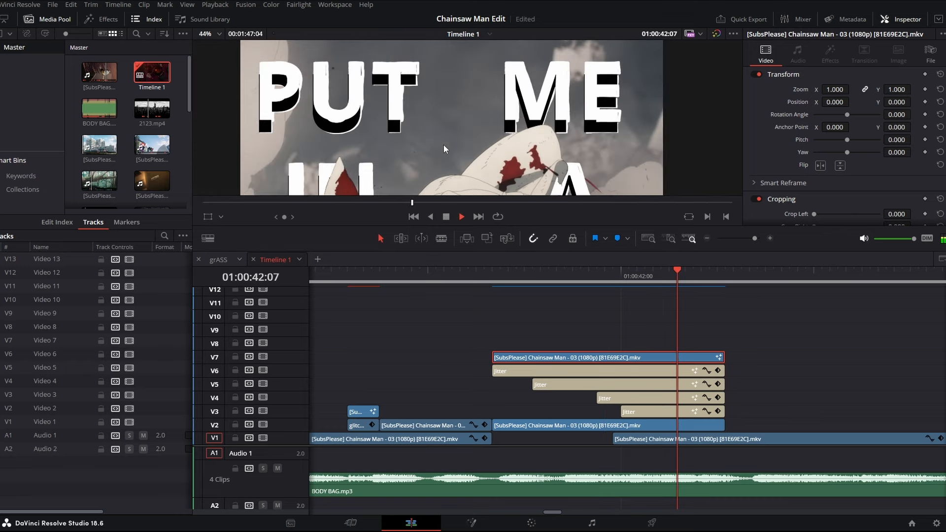
scroll(457, 152, down, 2)
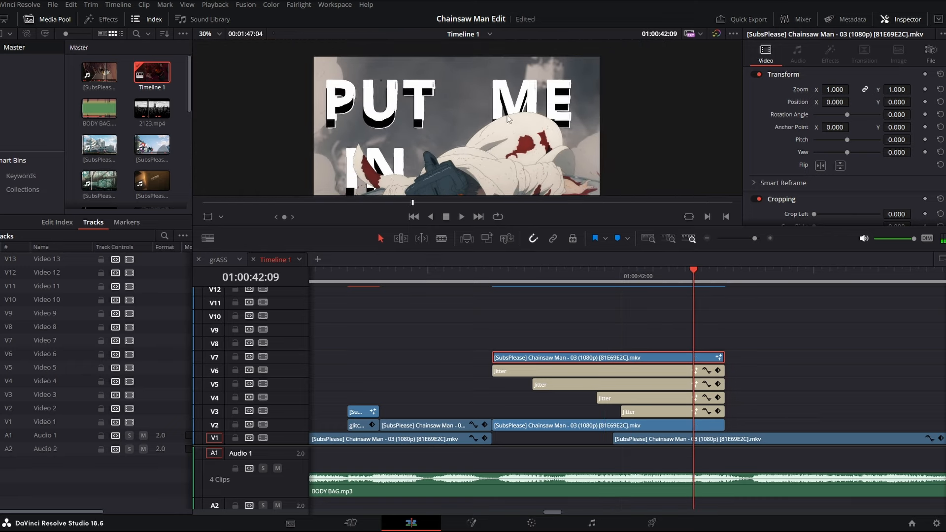
scroll(506, 104, down, 1)
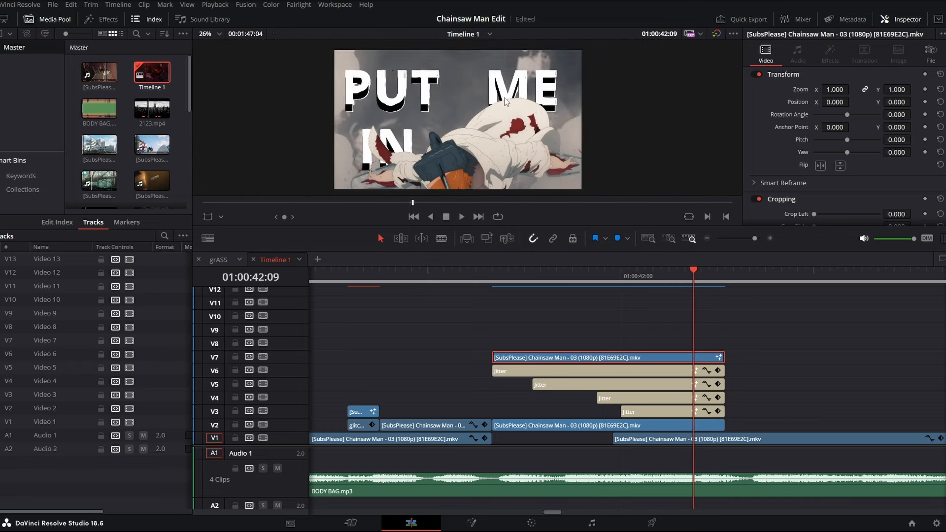
Return to the title section's start at 01:00:41:08 and inspect the V6 PUT and V5 ME Jitter titles
key(j)
key(k)
click(566, 371)
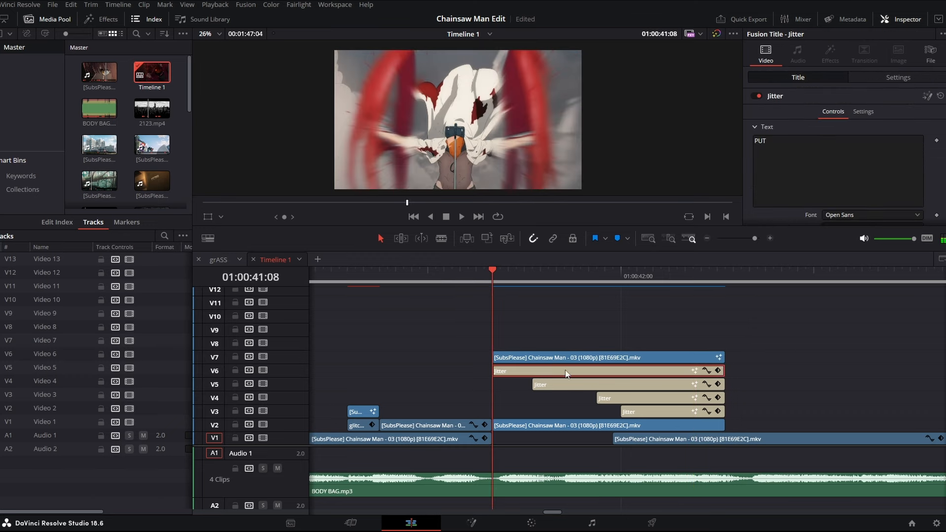
click(565, 386)
key(l)
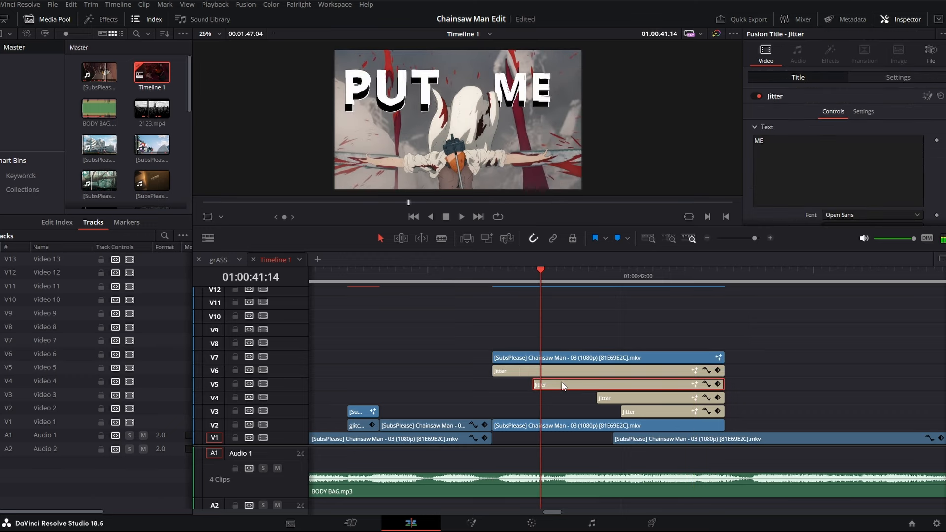
key(Up)
Show the V6 PUT title's transform settings and step through its first frames to 01:00:41:10 to examine its zoom and position
click(560, 371)
key(Right)
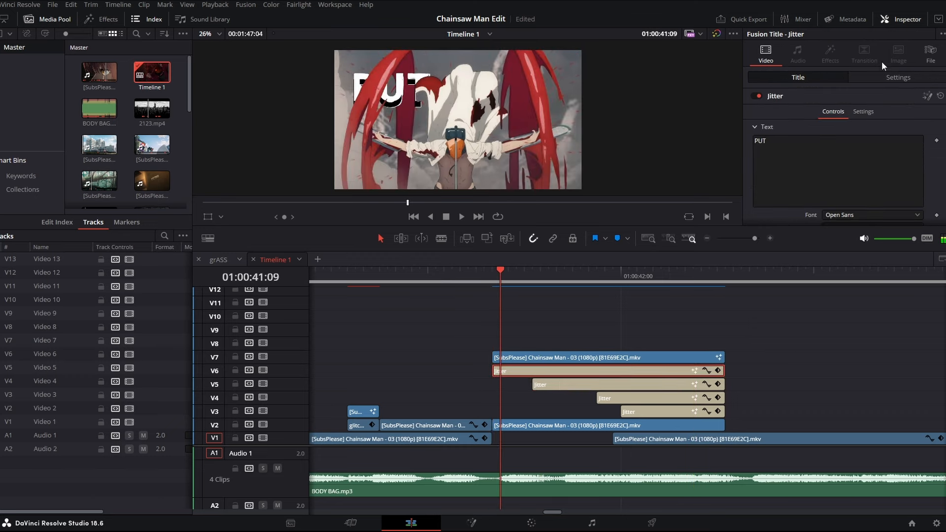
click(890, 77)
key(Right)
key(Right)
key(Left)
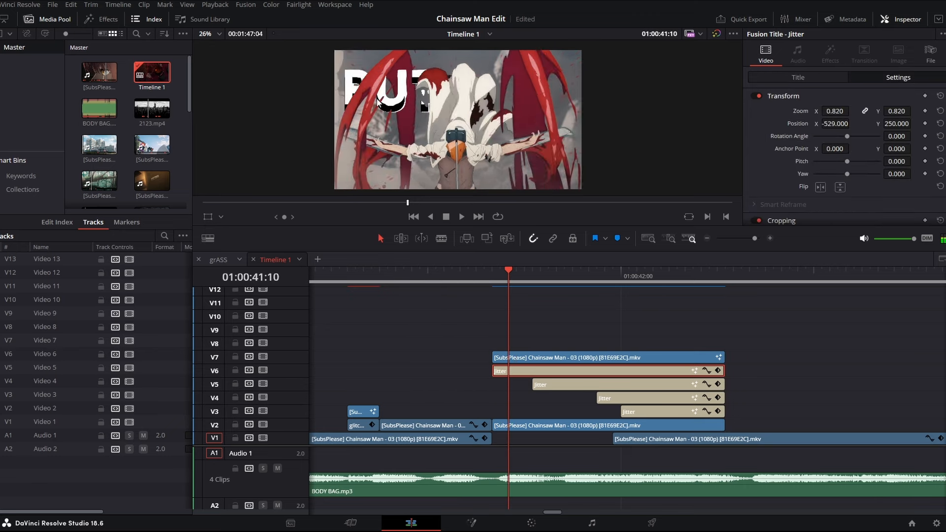
Step frame by frame through the PUT ME title animation between 01:00:41:08 and 01:00:41:16
key(Right)
key(Right)
key(Right)
key(Right)
key(Right)
key(Right)
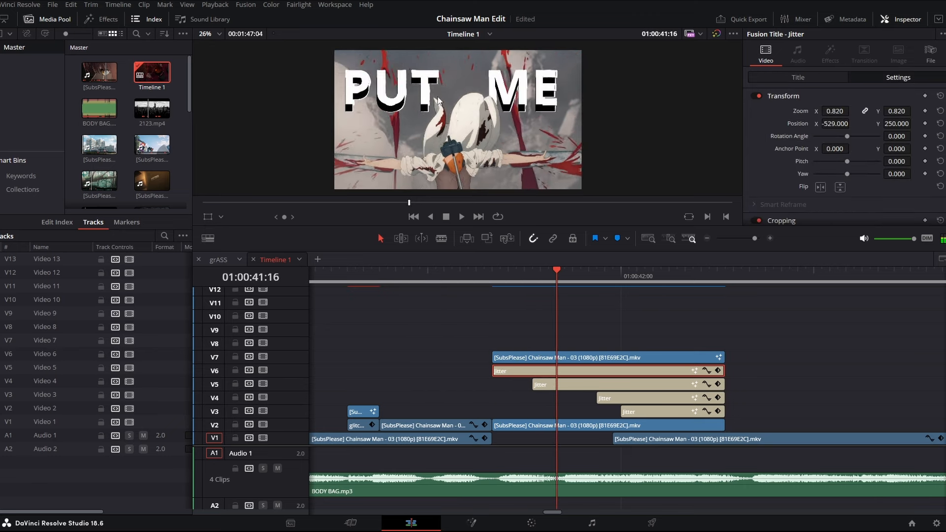
click(495, 276)
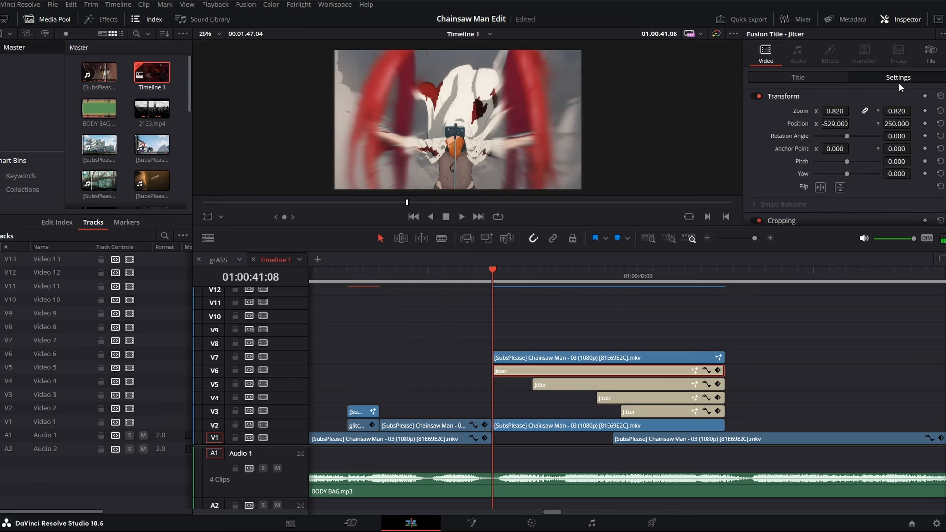
key(Right)
key(Right)
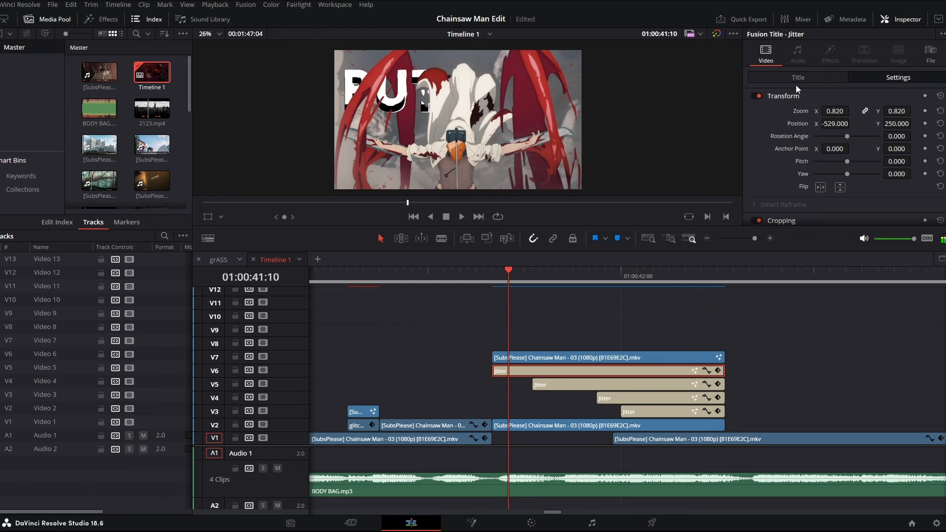
Show the PUT title's text controls and examine its Size keyframing around 01:00:41:12
click(798, 78)
key(Left)
key(Left)
key(Right)
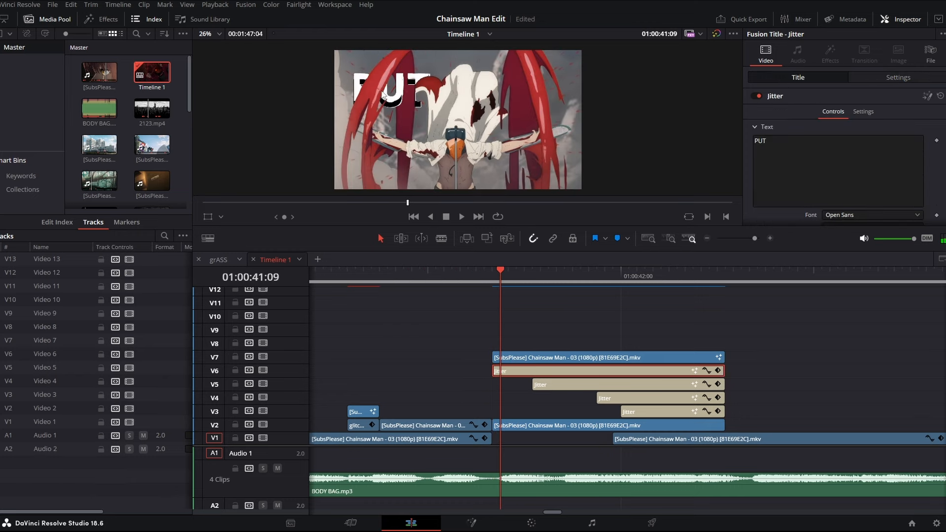
key(Right)
key(Right)
key(Right)
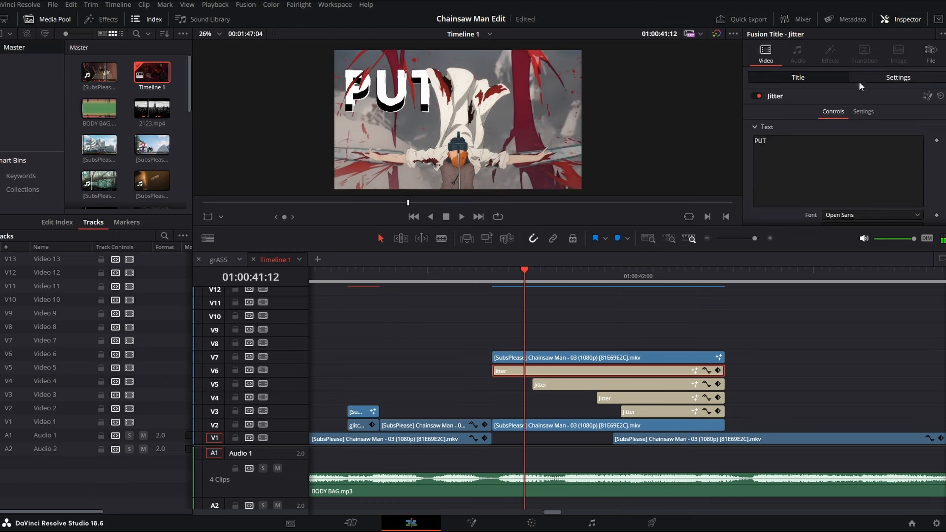
click(860, 85)
click(809, 79)
click(937, 158)
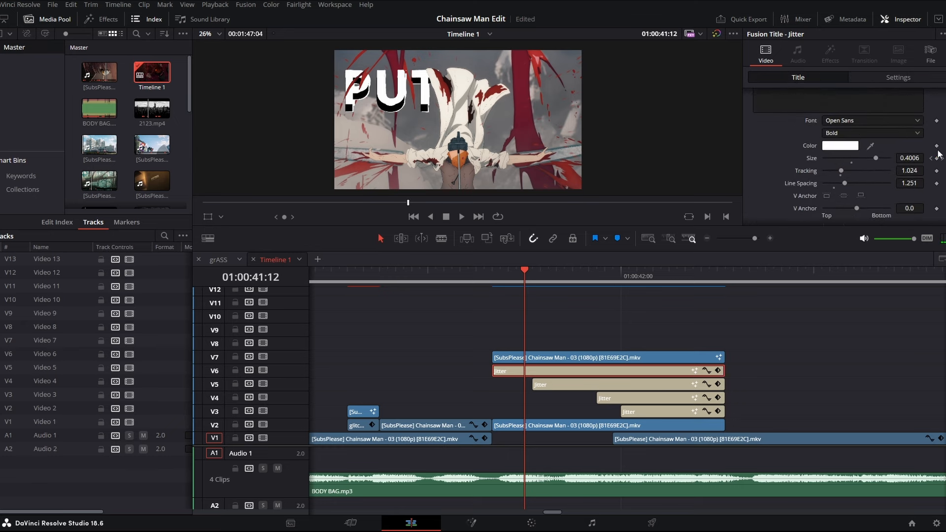
Step through the PUT title's Size keyframes up to 01:00:41:13 to examine how the word scales in
key(Right)
key(Left)
key(Right)
key(Left)
key(Right)
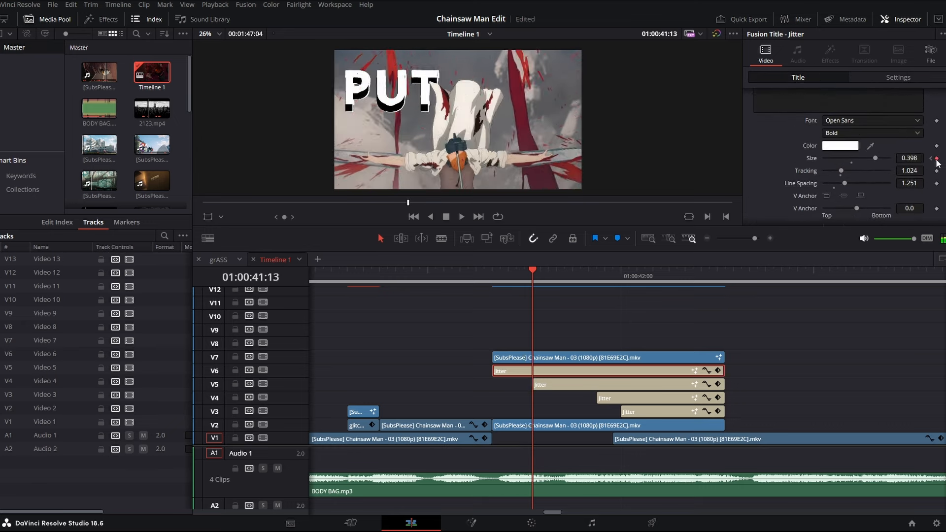
key(Left)
key(Left)
key(Left)
key(Left)
key(Right)
key(Right)
key(Right)
key(Right)
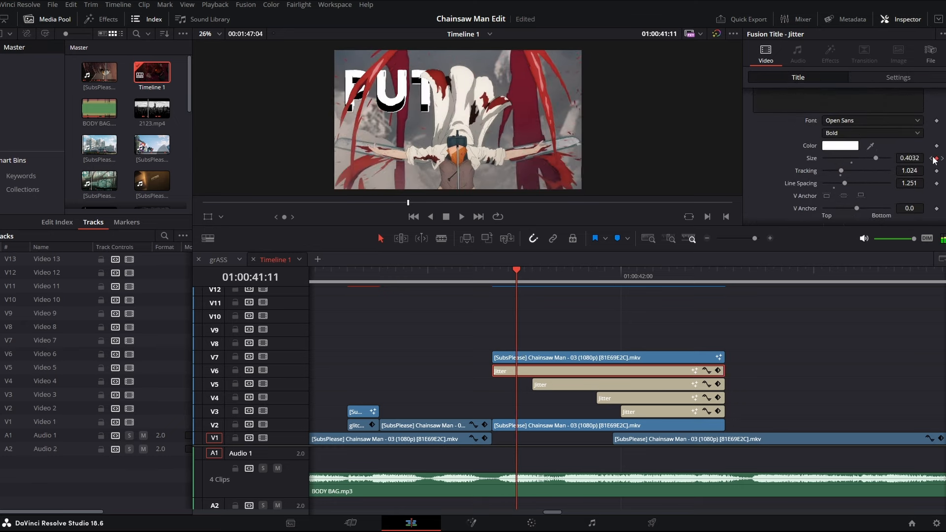
key(Left)
key(Left)
key(Left)
key(Left)
key(Right)
key(Right)
key(Right)
key(Right)
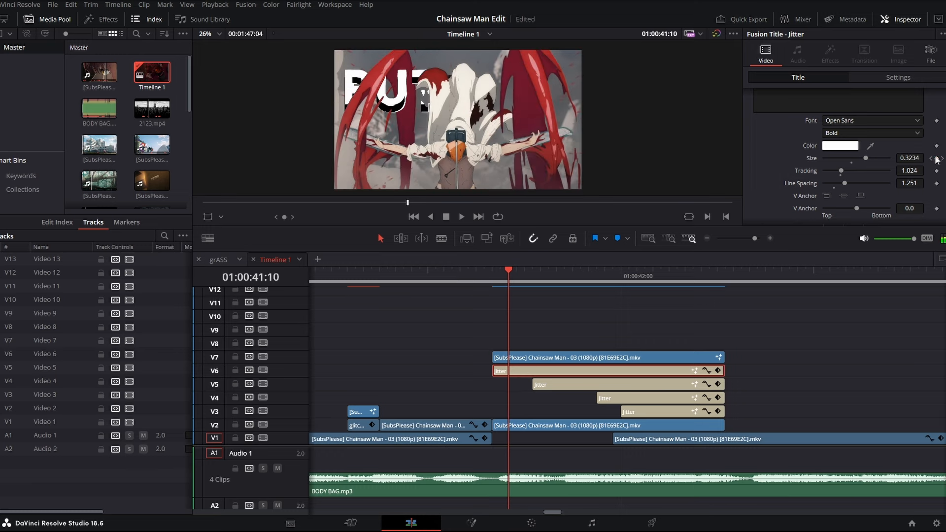
key(Left)
key(Right)
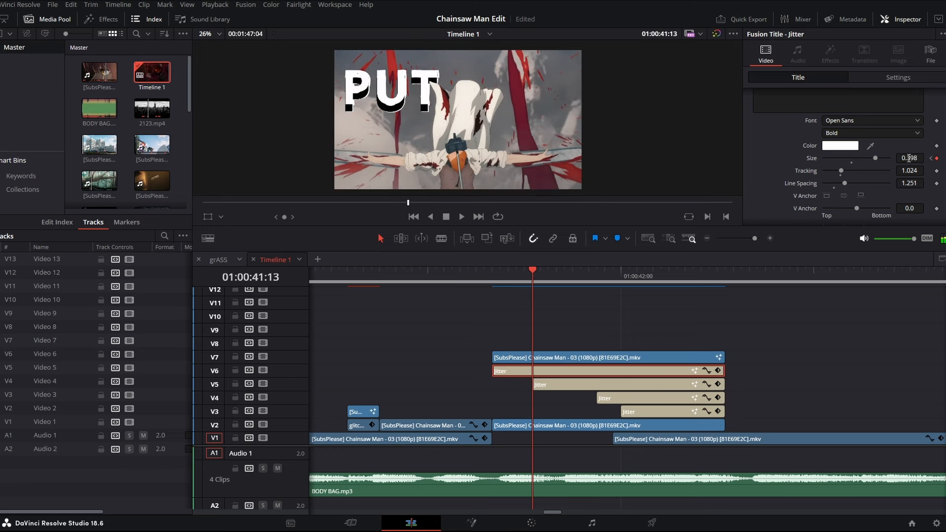
Set the PUT title's Size to 0.3888 at 01:00:41:13 and play back the title animation
drag(910, 158, 908, 158)
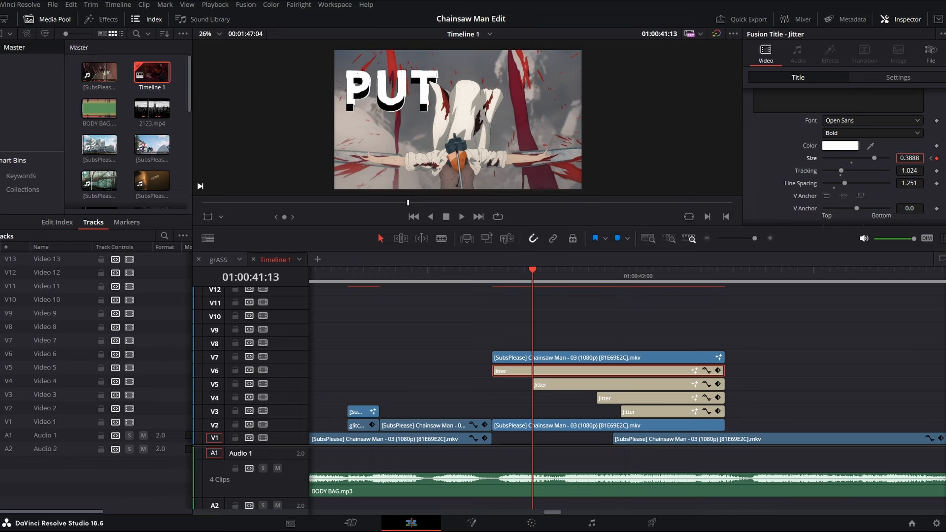
click(475, 275)
key(space)
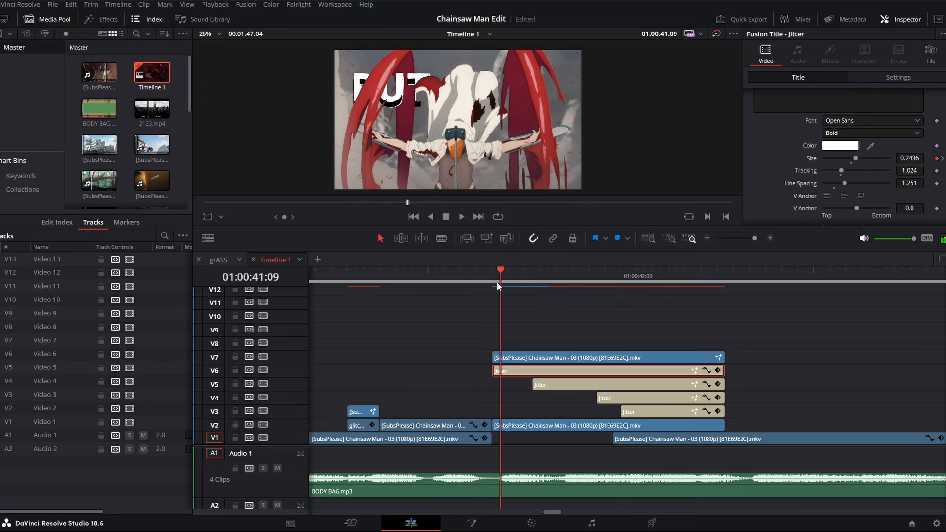
click(486, 283)
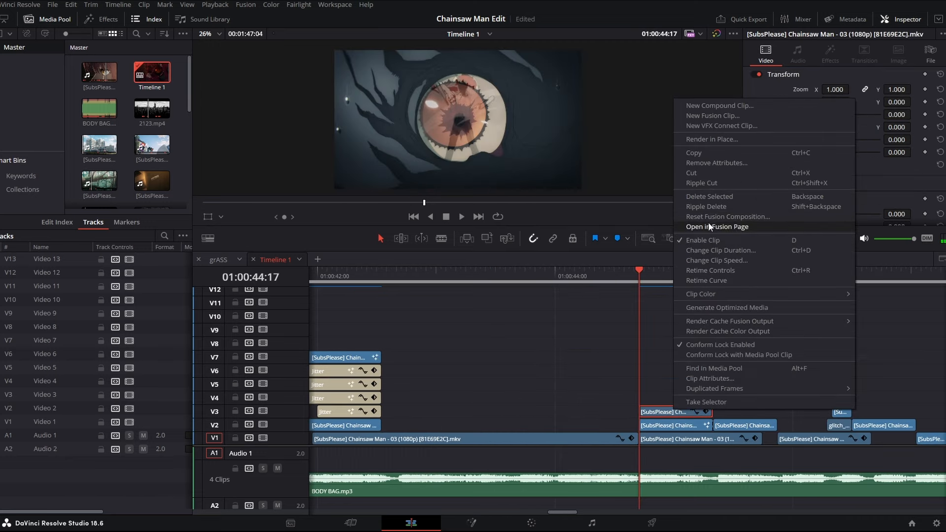
Examine the V3 eye clip's node setup in Fusion and return to the timeline
click(708, 223)
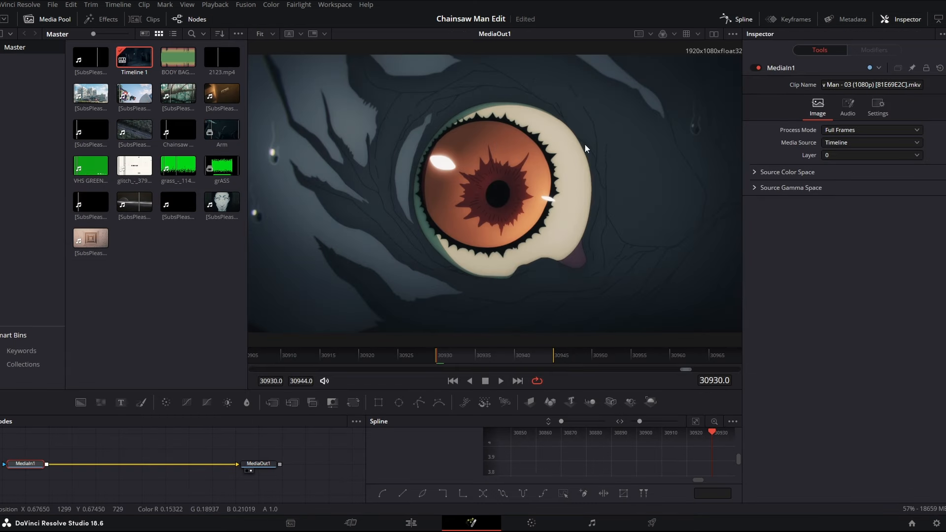
click(411, 525)
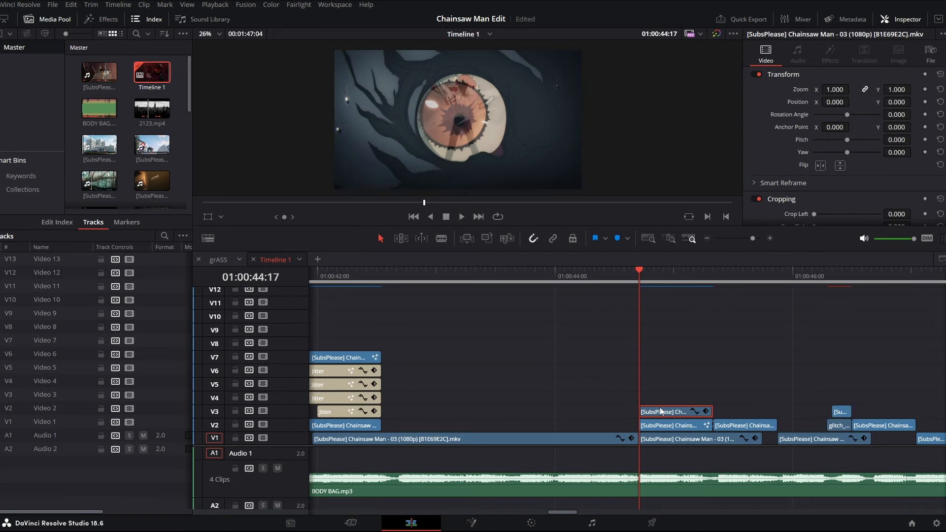
Try a different opacity on the V3 eye overlay clip and undo the change
scroll(838, 128, down, 6)
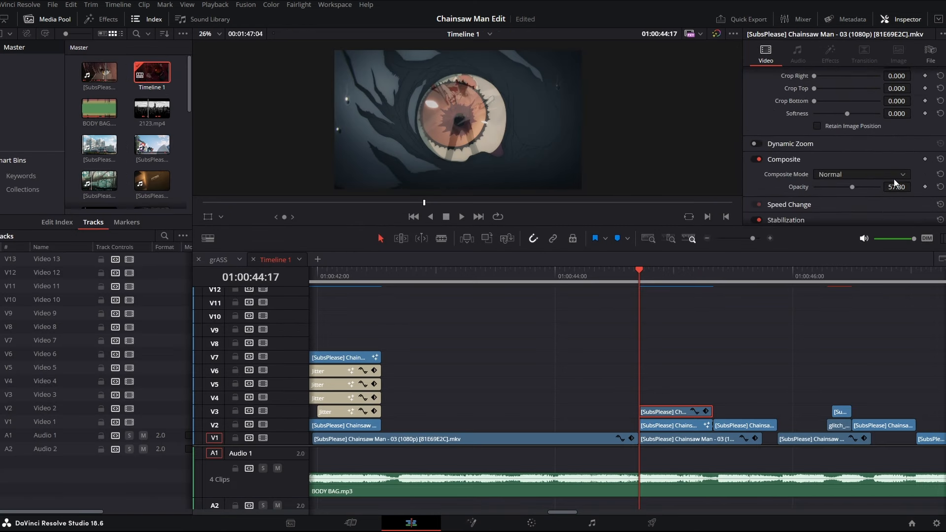
click(880, 178)
click(881, 178)
drag(896, 186, 433, 268)
key(ctrl+z)
Examine the V2 eye clip's Magic Mask in Fusion across its frames and return to the timeline
right_click(666, 427)
key(Escape)
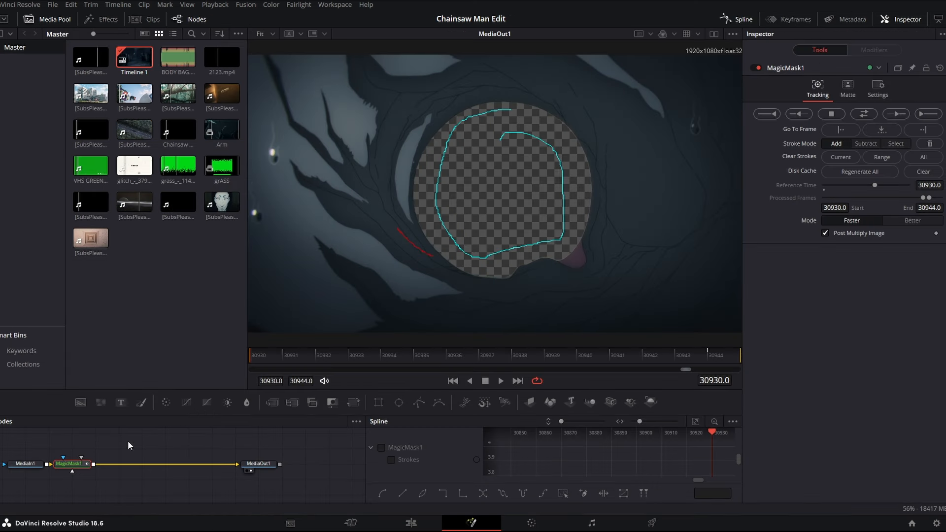
drag(285, 357, 307, 347)
click(411, 524)
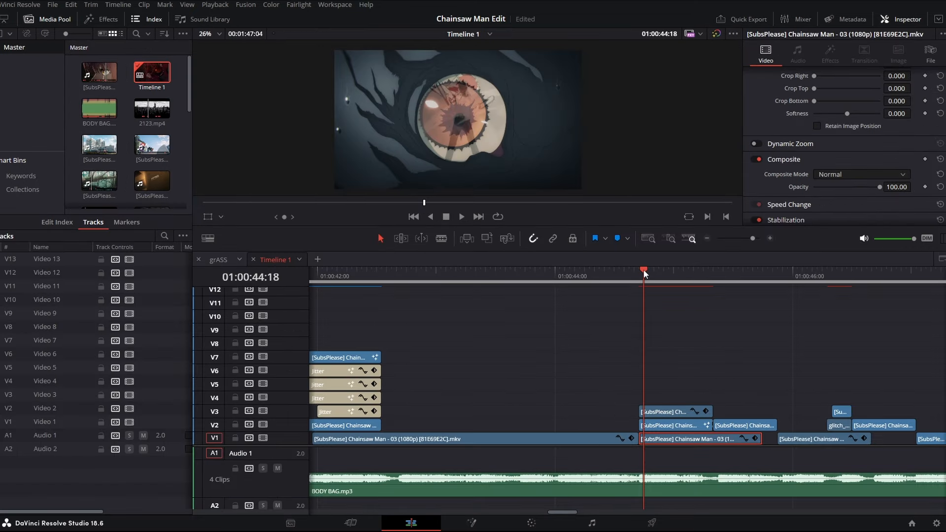
Turn video tracks V2 and V3 off at 01:00:44:17 to view the V1 clip alone, and re-enable both
drag(644, 271, 639, 271)
scroll(836, 203, up, 5)
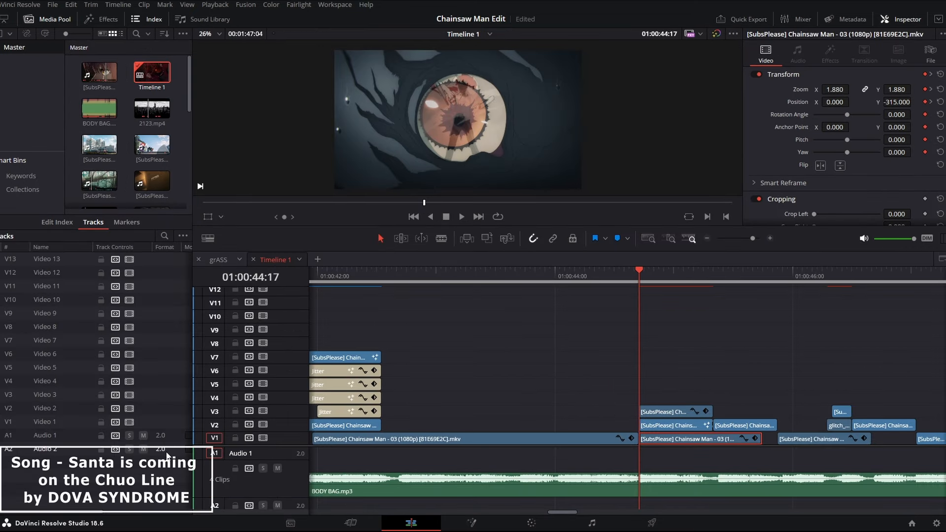
click(264, 423)
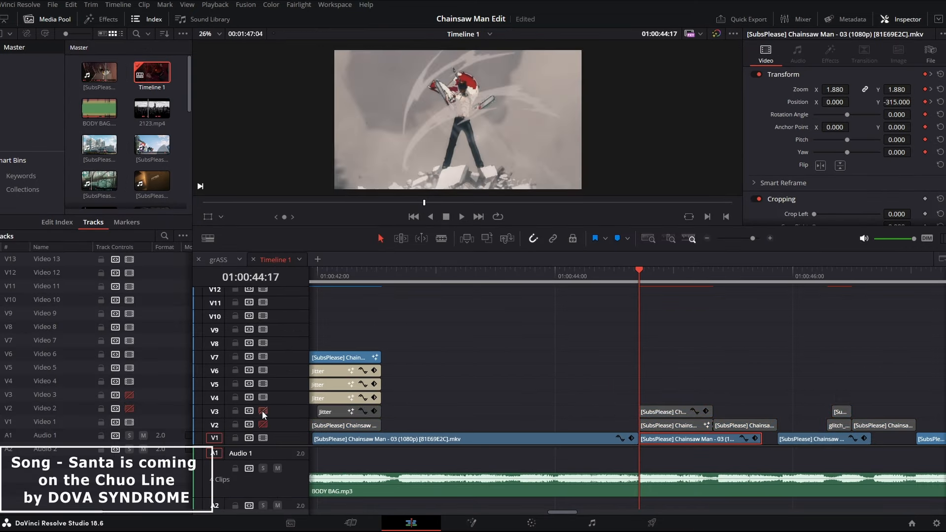
click(263, 425)
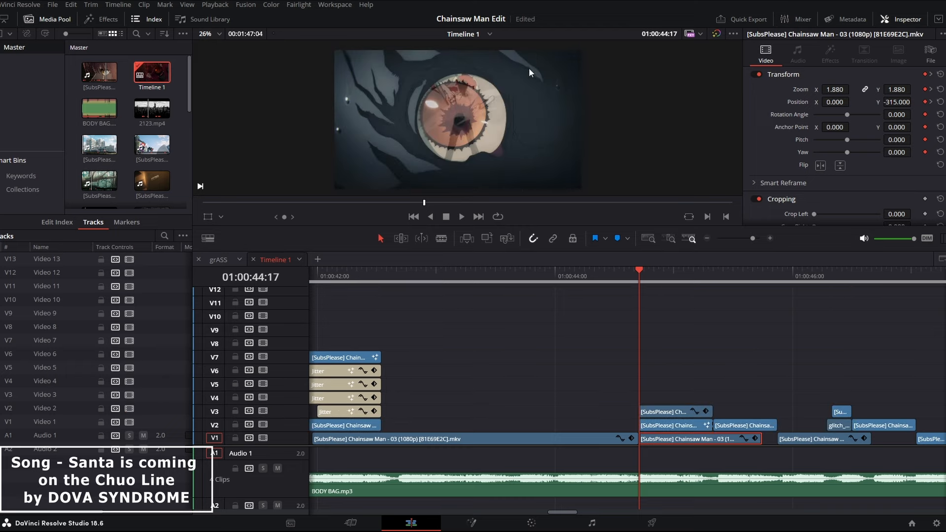
Play back the masked eye composite and continue to the glitch section at 01:00:46:08
click(438, 278)
key(space)
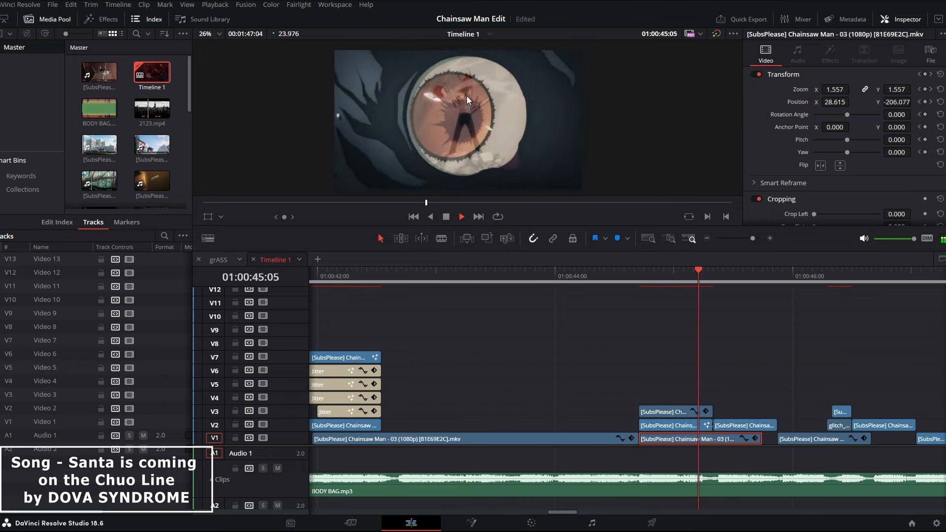
key(space)
click(661, 277)
key(space)
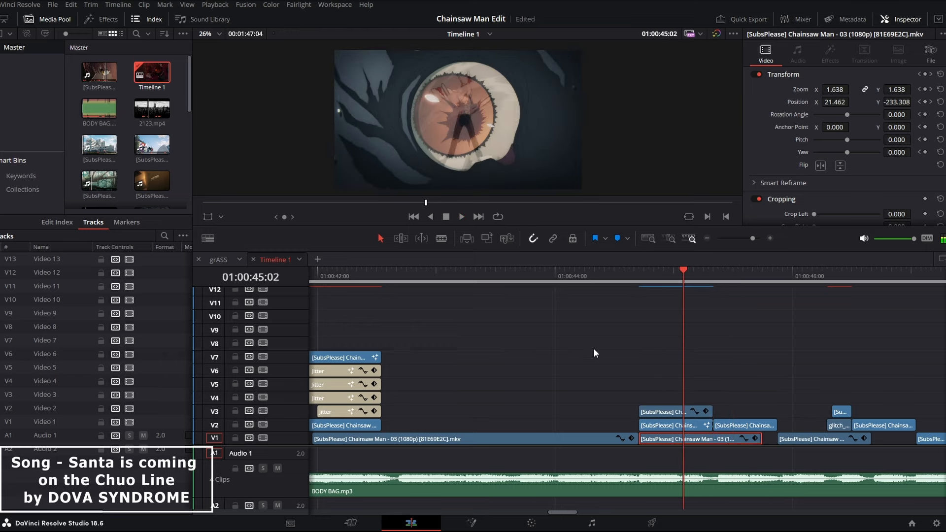
key(space)
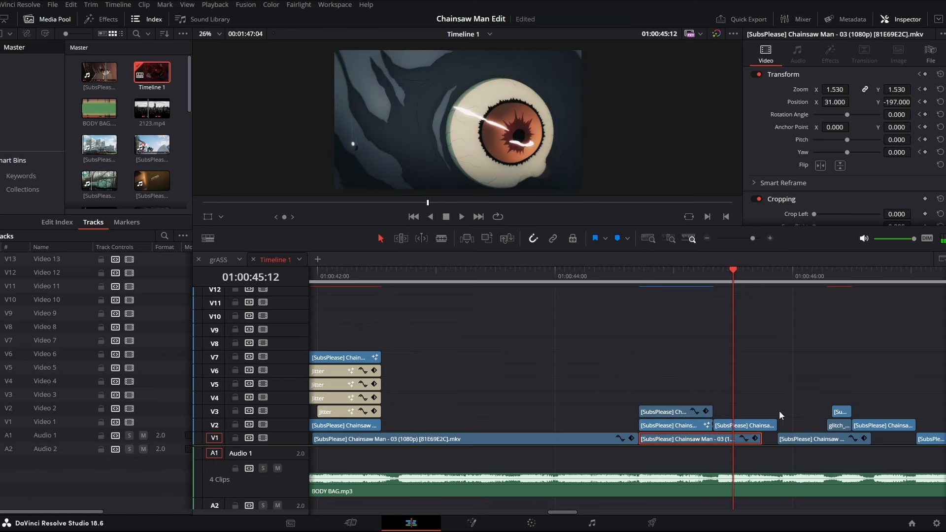
key(space)
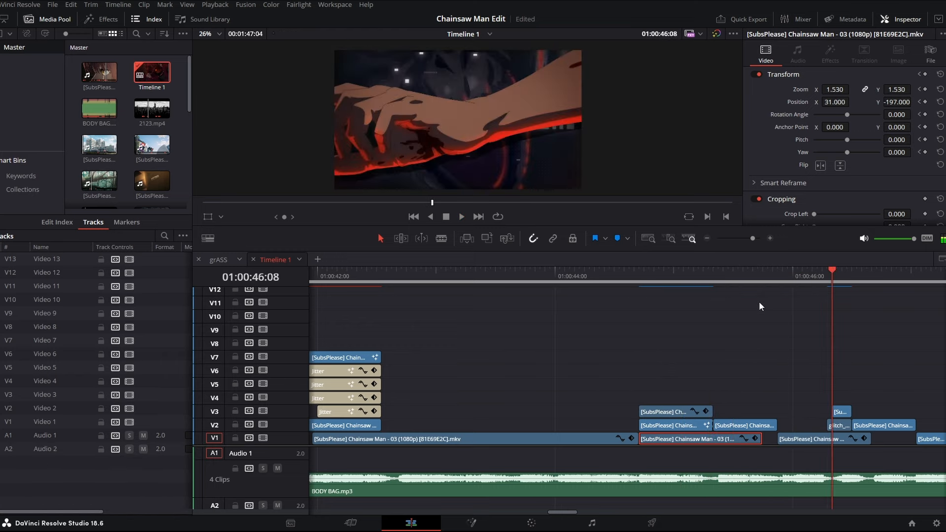
Step frame by frame through the glitch overlay transition after 01:00:46:08
key(Left)
key(Right)
key(Right)
key(Right)
key(Right)
key(Right)
key(Right)
key(Left)
key(Left)
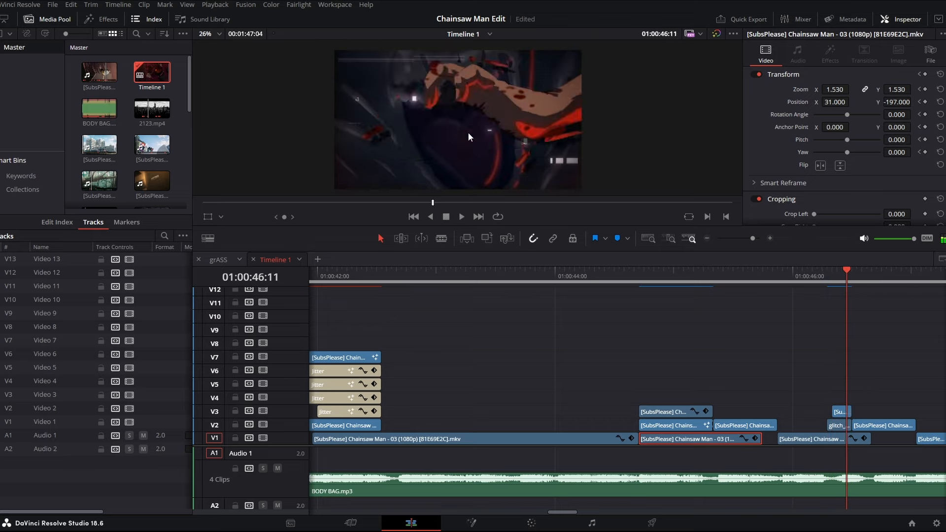
key(Right)
key(Right)
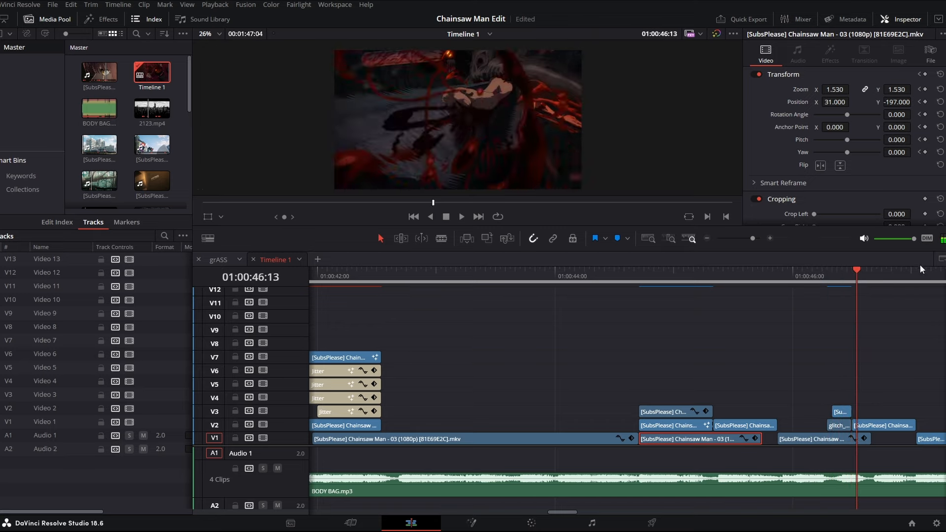
key(Left)
Play from the glitch transition to about 01:00:48:01 and view the background clip 2123.mp4 on its own
click(833, 279)
key(space)
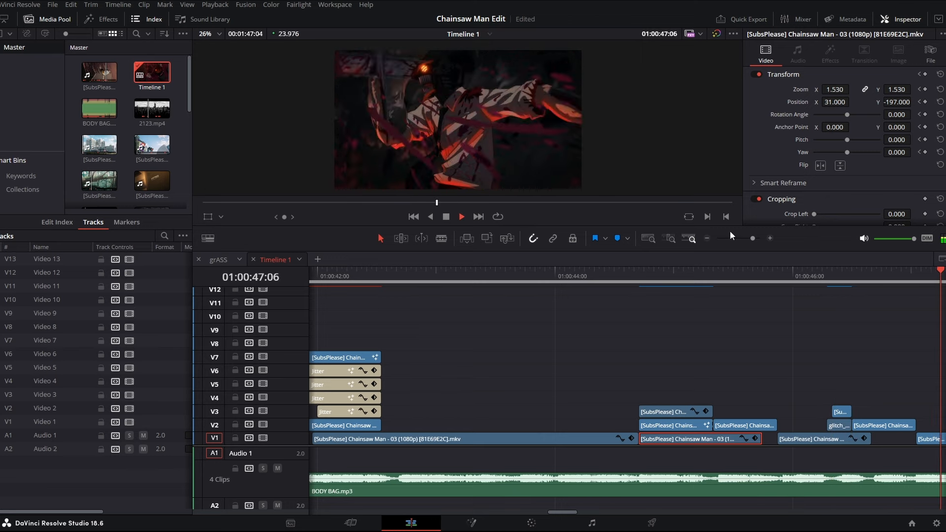
key(space)
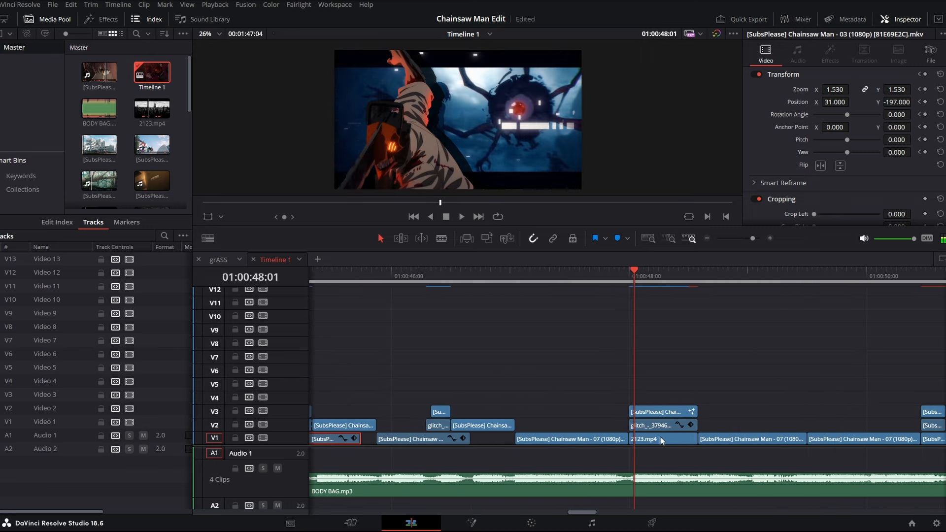
double_click(661, 436)
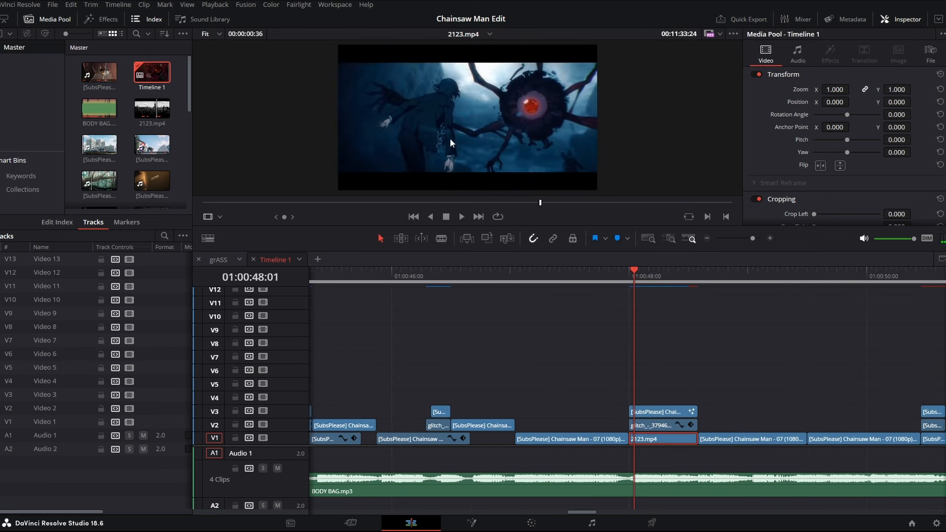
Examine the V3 clip's Magic Mask and Drop Shadow in Fusion by scrubbing its frames, and return to the timeline
click(657, 409)
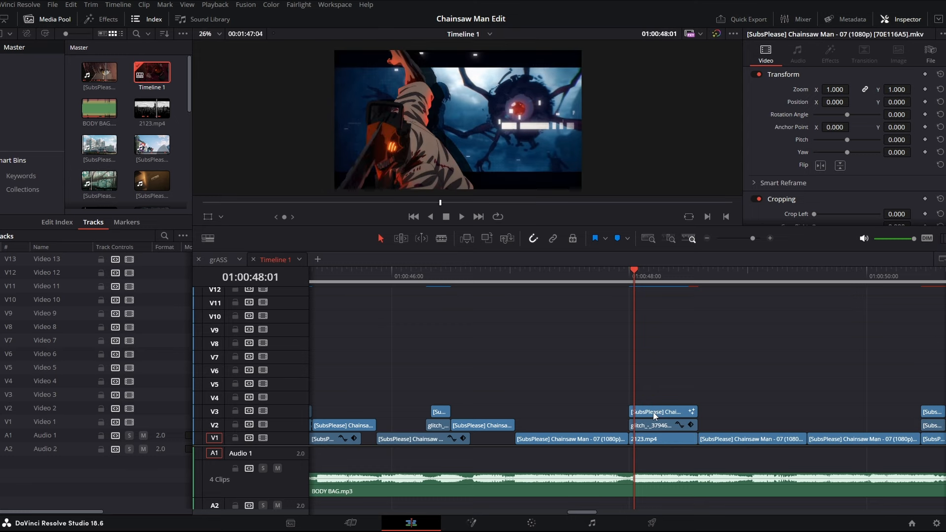
right_click(656, 417)
click(696, 227)
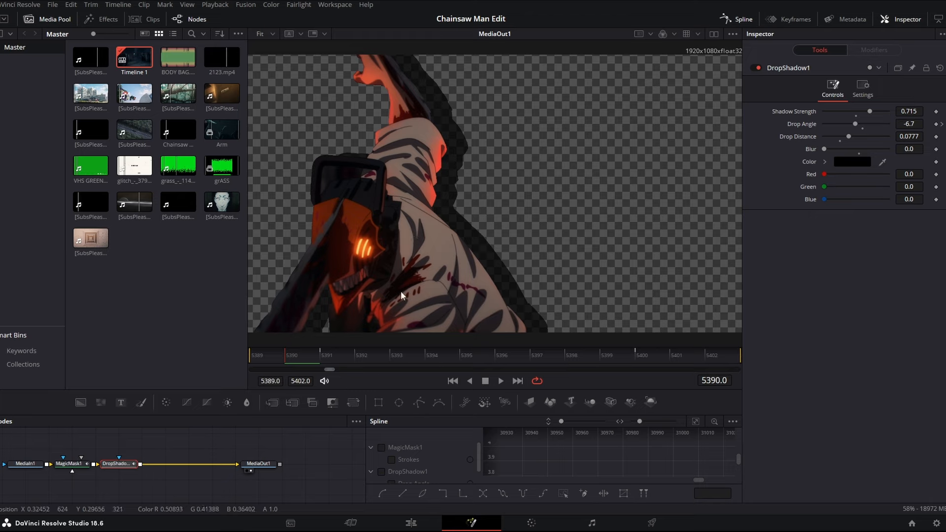
drag(269, 363, 634, 359)
click(425, 527)
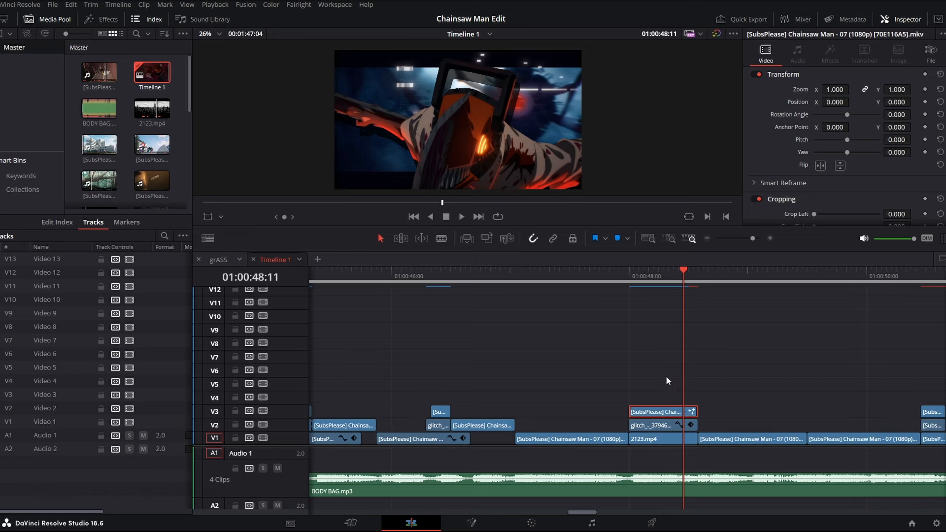
Play back the finished composite over 2123.mp4 and the clips that follow it
key(space)
click(581, 277)
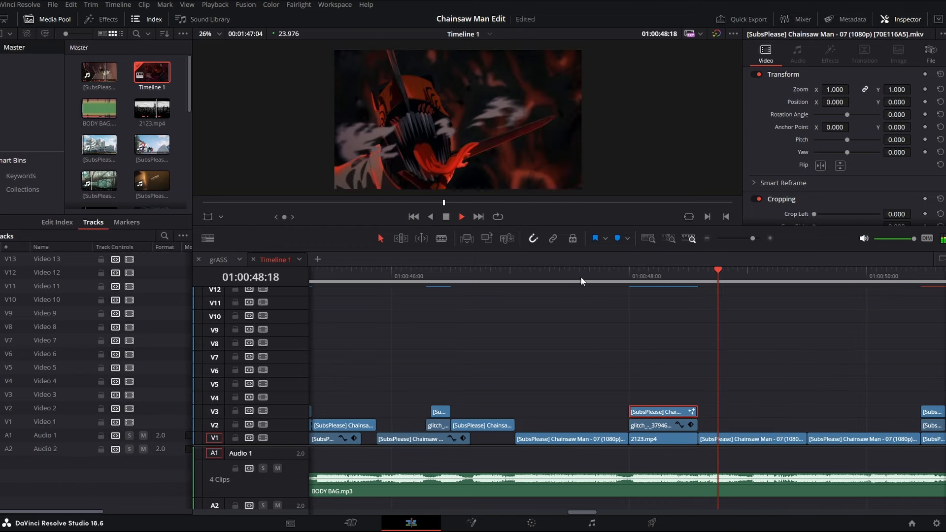
click(517, 276)
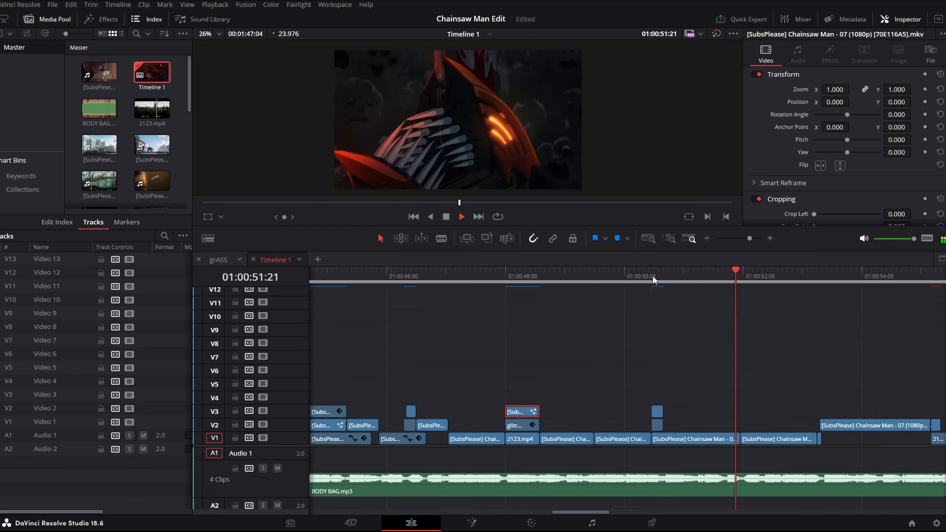
Replay the V1 clip sequence from about 01:00:50:00 to 01:00:53:08
click(653, 276)
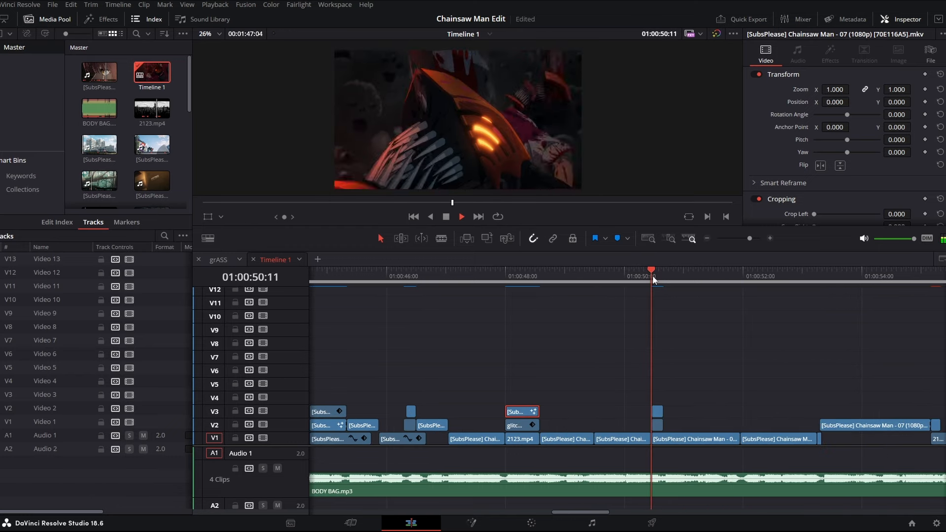
click(563, 276)
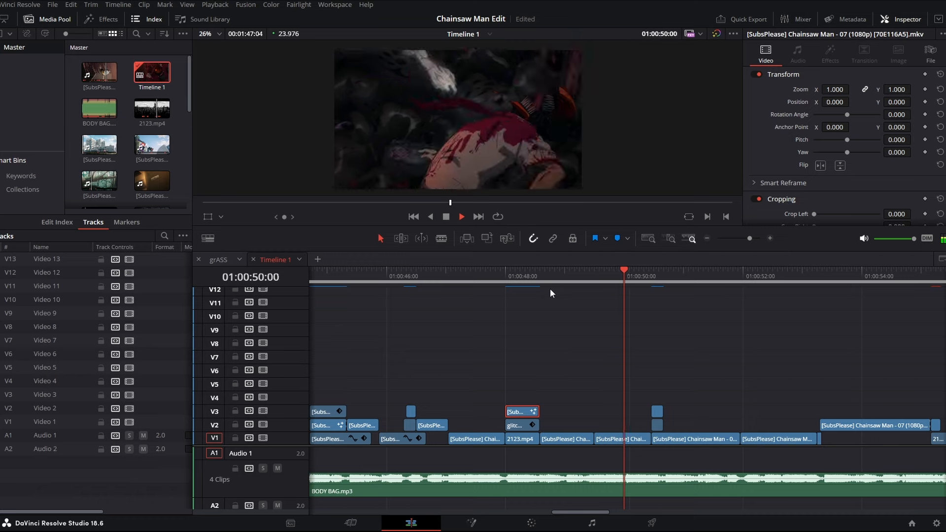
click(706, 440)
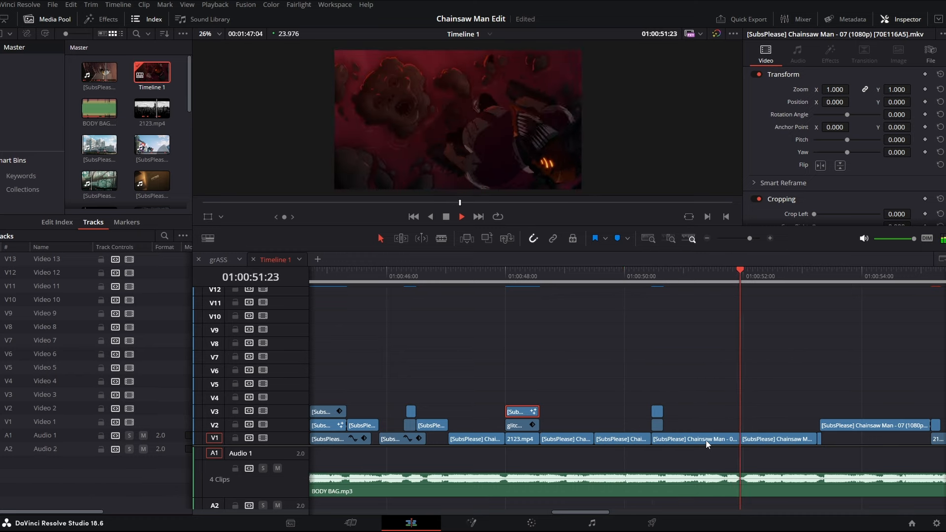
click(740, 277)
click(751, 237)
click(707, 239)
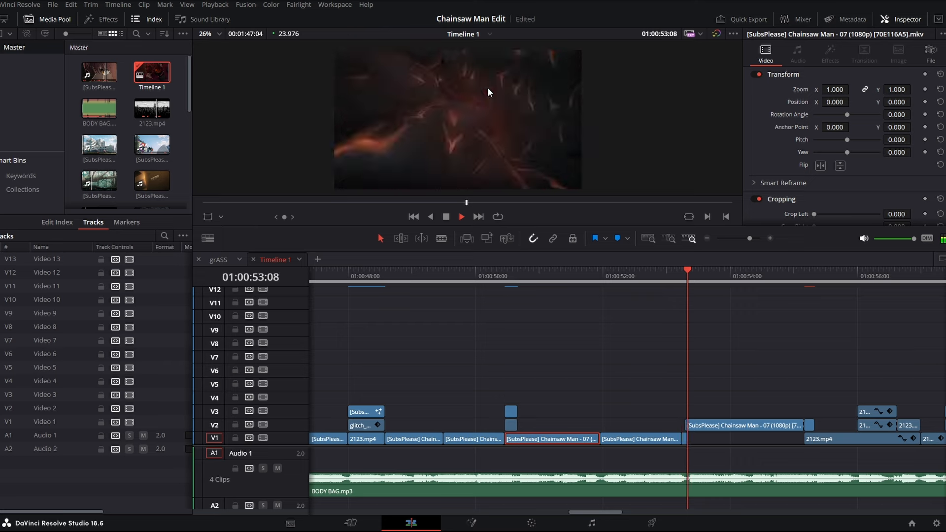
Go to 01:00:56:00 and open the V3 2123.mp4 clip in Fusion
click(564, 279)
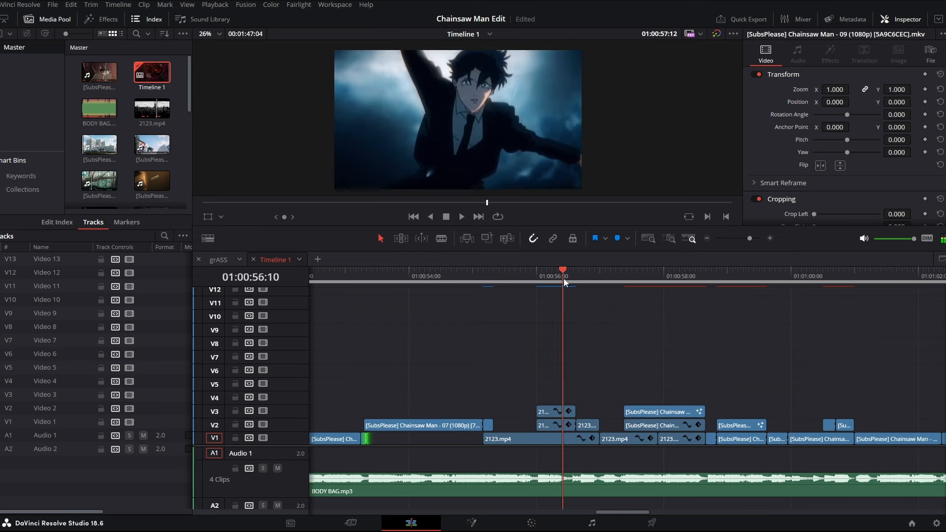
key(Up)
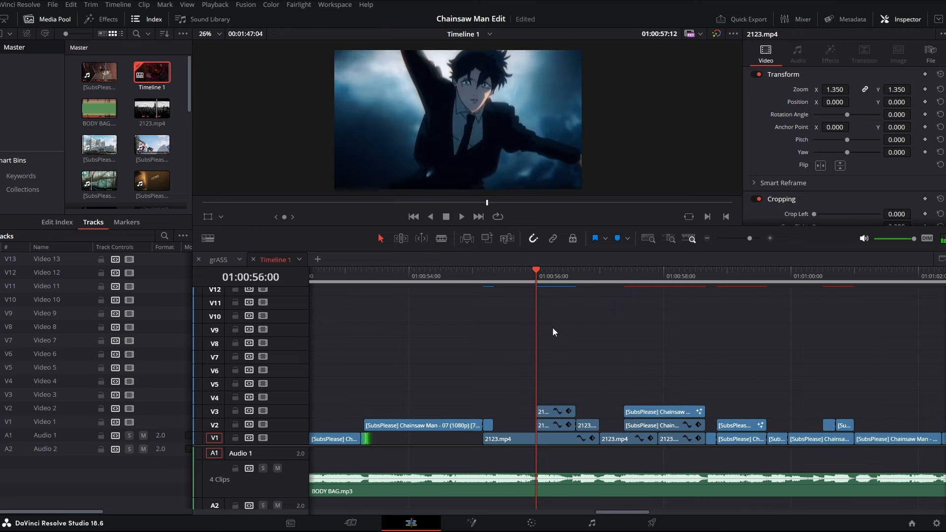
click(548, 413)
right_click(549, 413)
click(598, 227)
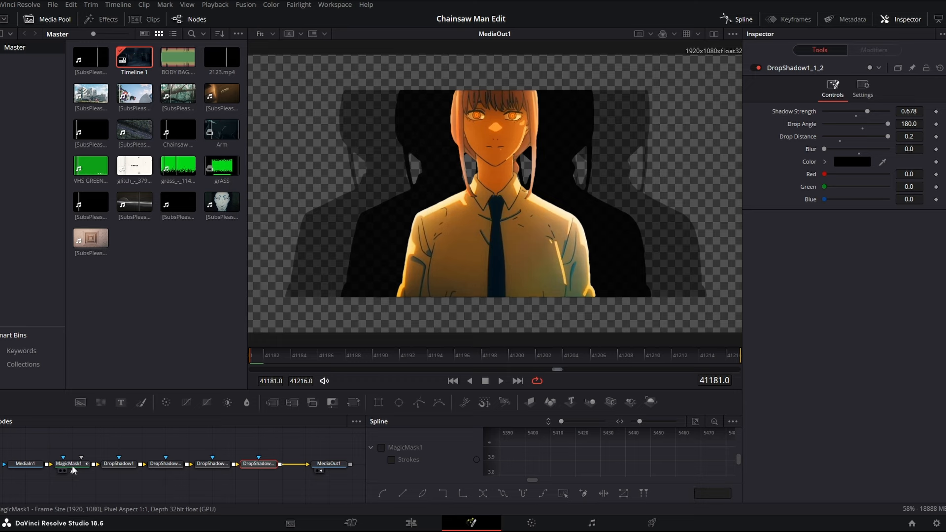
Inspect the Magic Mask node and the chain of four Drop Shadow nodes, and return to the timeline
click(74, 465)
click(119, 466)
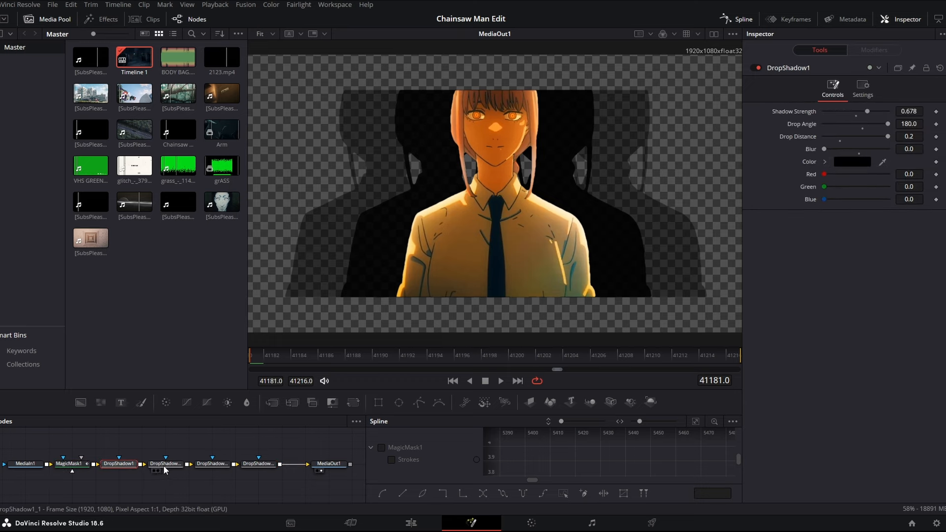
click(166, 466)
click(205, 464)
click(258, 464)
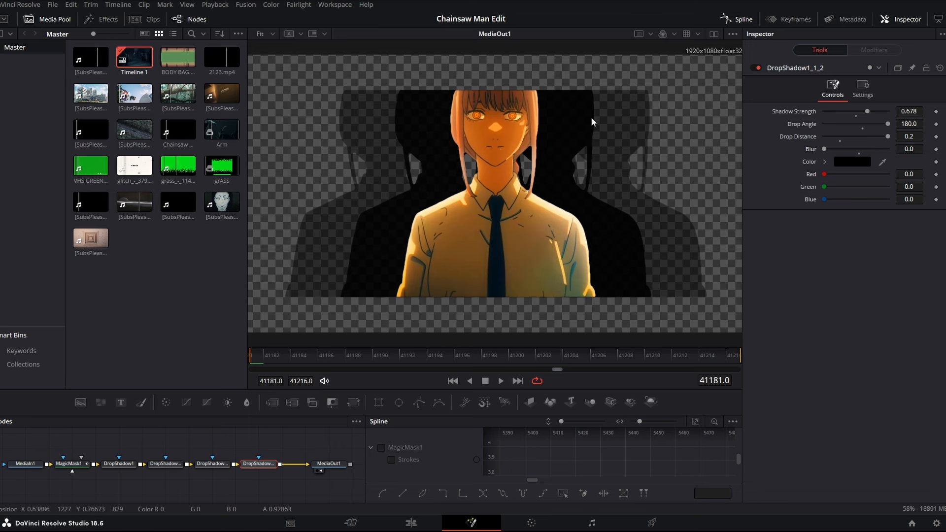
click(411, 523)
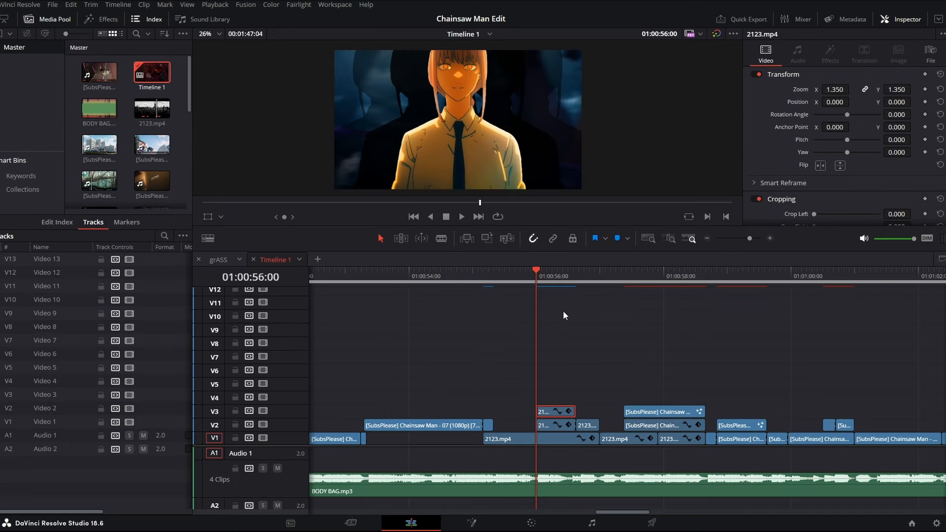
Play back the shadowed character composite from just before 01:00:56:00 to 01:00:57:22
click(525, 273)
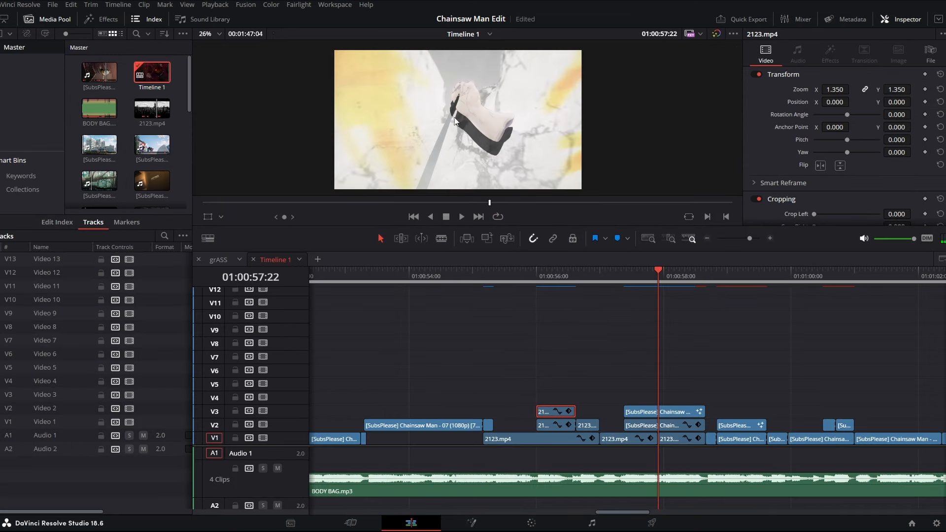
key(space)
key(space)
Check the opacity keyframes of the V2 clip beginning at 01:00:57:09 and play back its fade
click(642, 274)
double_click(660, 427)
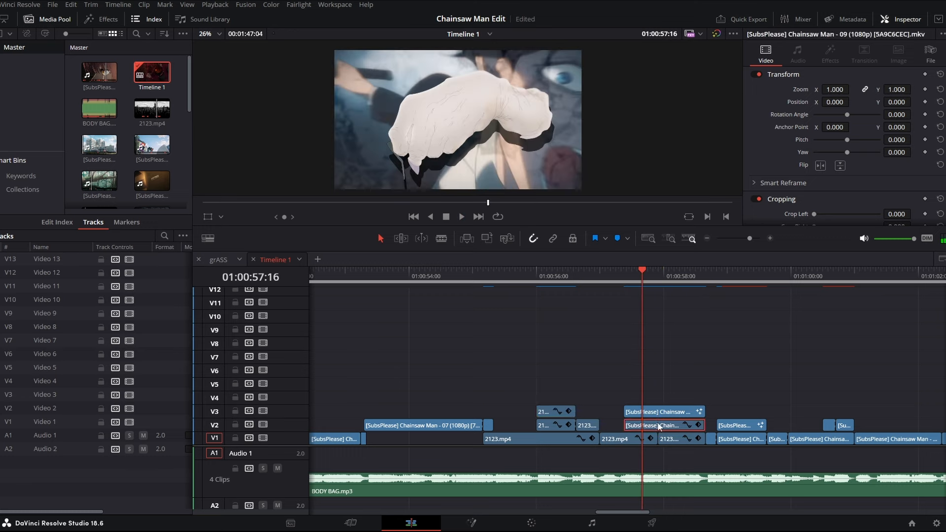
scroll(880, 183, down, 5)
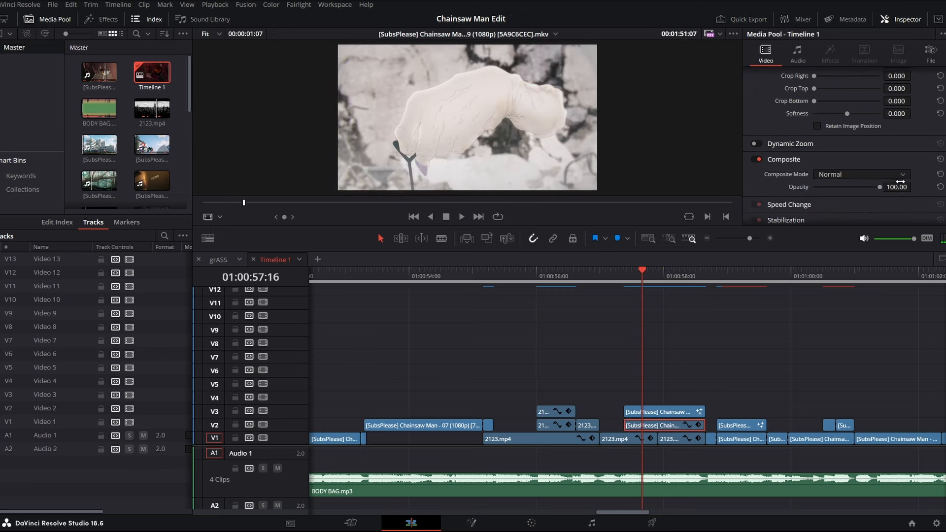
drag(901, 182, 909, 188)
click(919, 187)
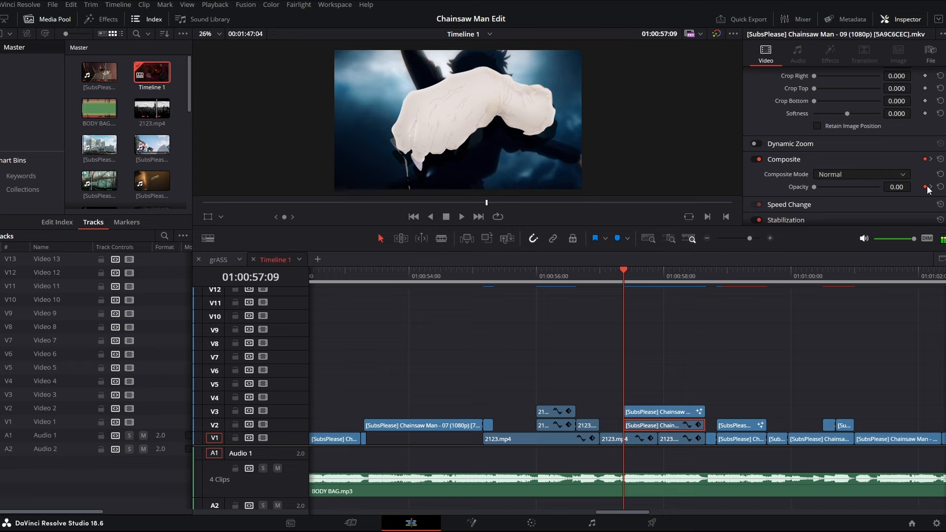
click(931, 187)
click(629, 282)
key(space)
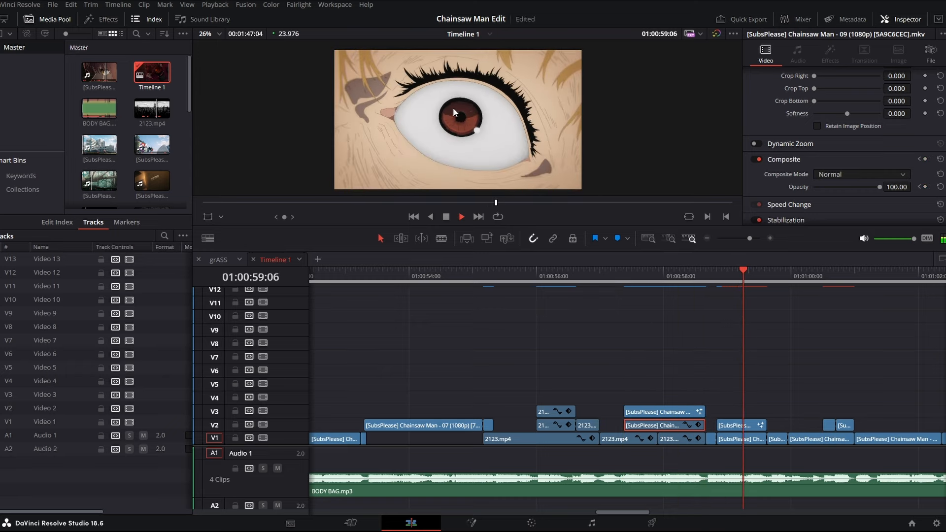
Step frame by frame through the masked transition from 01:01:00:12 to 01:01:00:17
drag(832, 279, 825, 279)
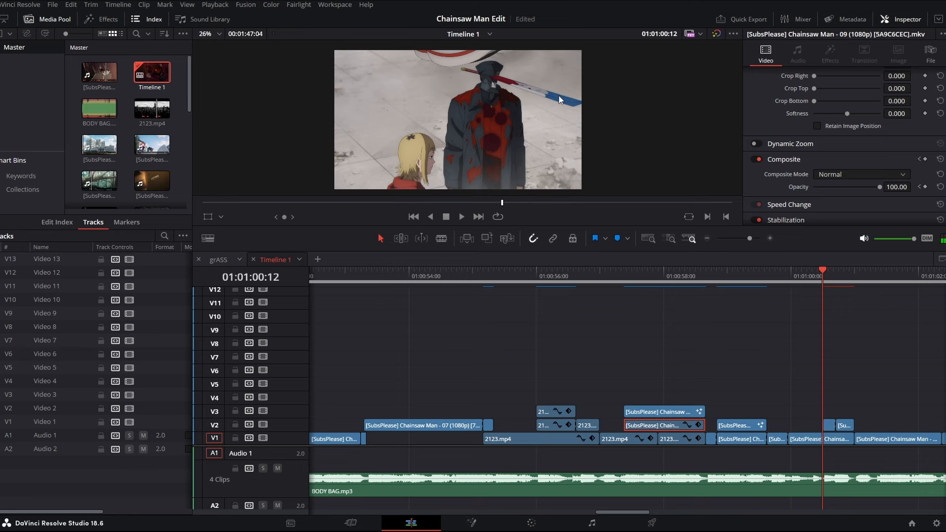
key(Right)
key(Right)
key(Right)
key(Right)
key(Right)
key(Left)
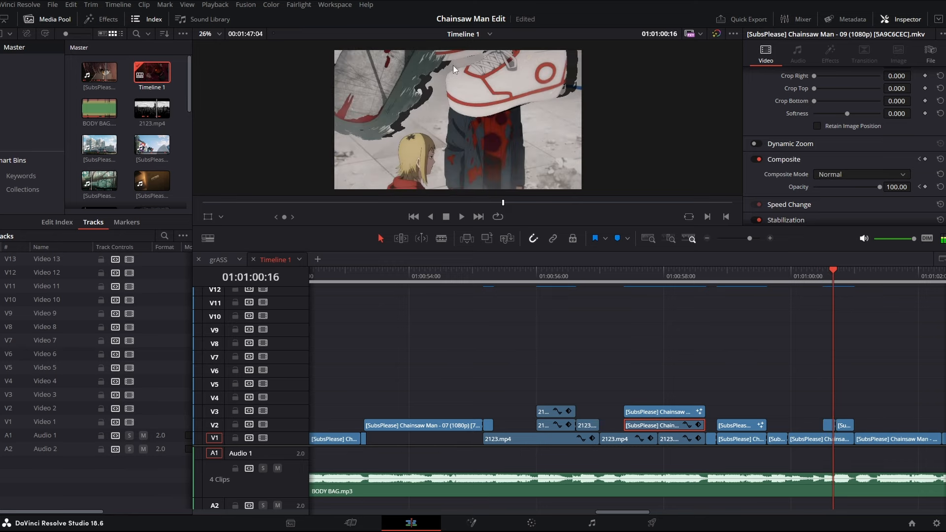
key(Right)
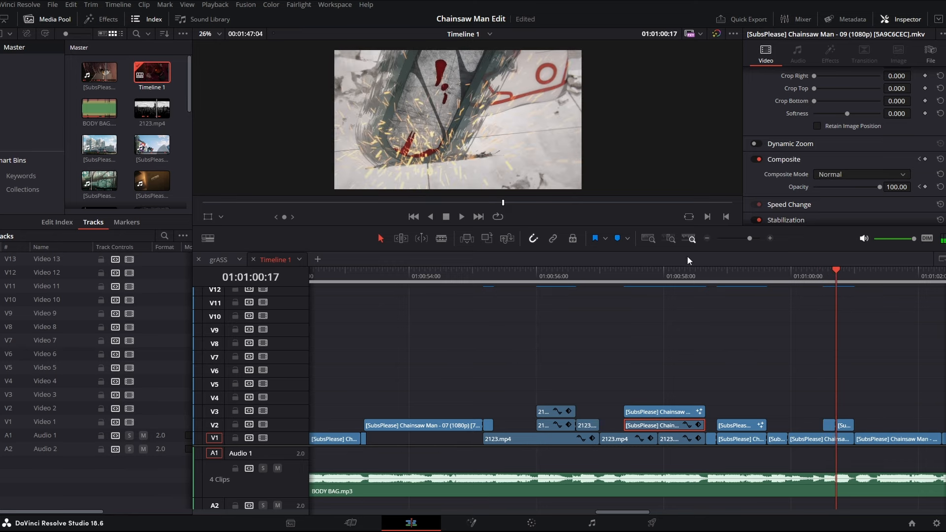
Play on through the following clips and stop at the overlay transition around 01:01:04:10
click(750, 236)
key(space)
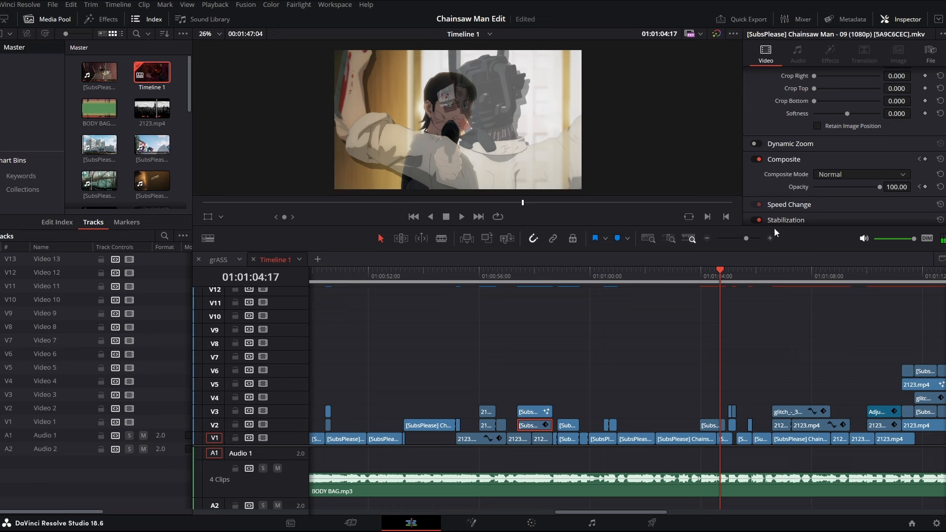
click(748, 239)
drag(747, 238, 750, 238)
drag(626, 275, 608, 278)
key(space)
key(space)
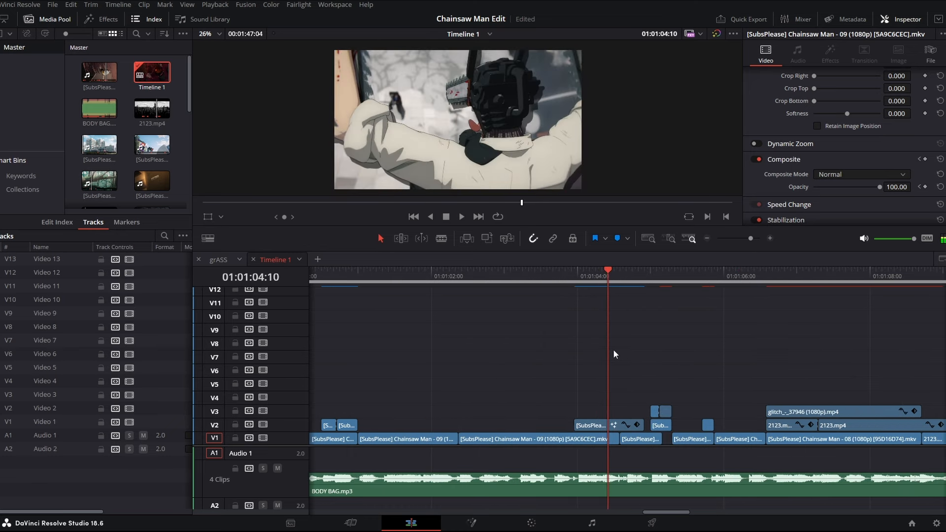
Examine the V2 clip's fading opacity while moving through the transition to 01:01:04:19
key(Right)
key(Right)
key(Right)
key(Right)
click(610, 426)
key(space)
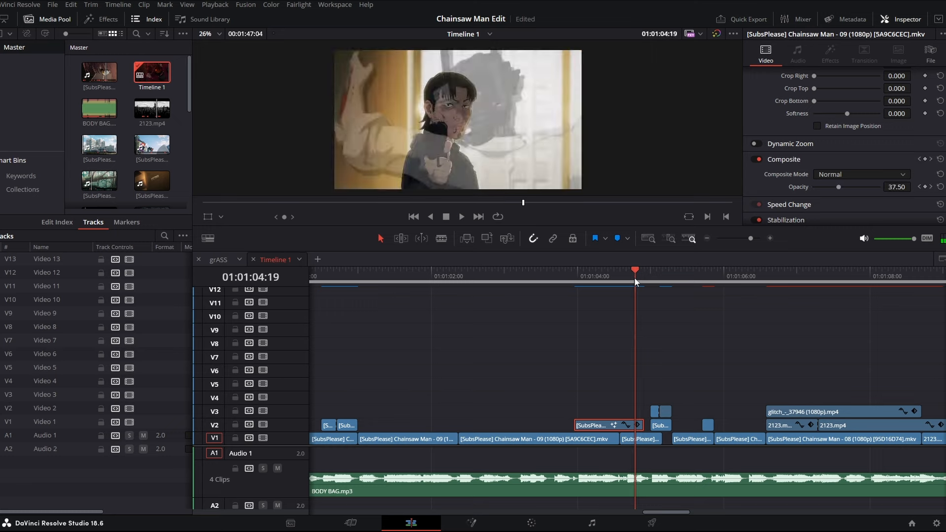
Step through the stacked V2 and V3 clips from 01:01:05:00 to 01:01:05:03
drag(658, 277, 652, 277)
drag(756, 238, 759, 238)
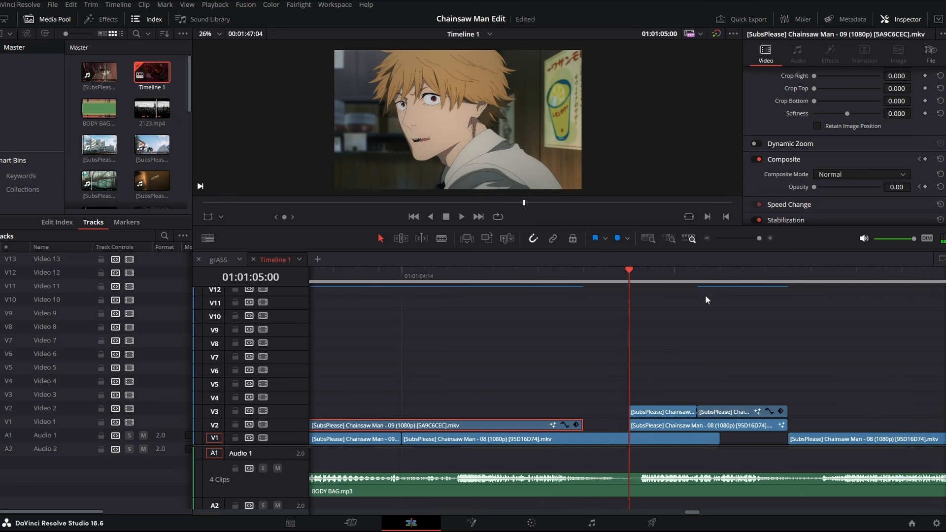
key(Right)
key(Right)
key(Right)
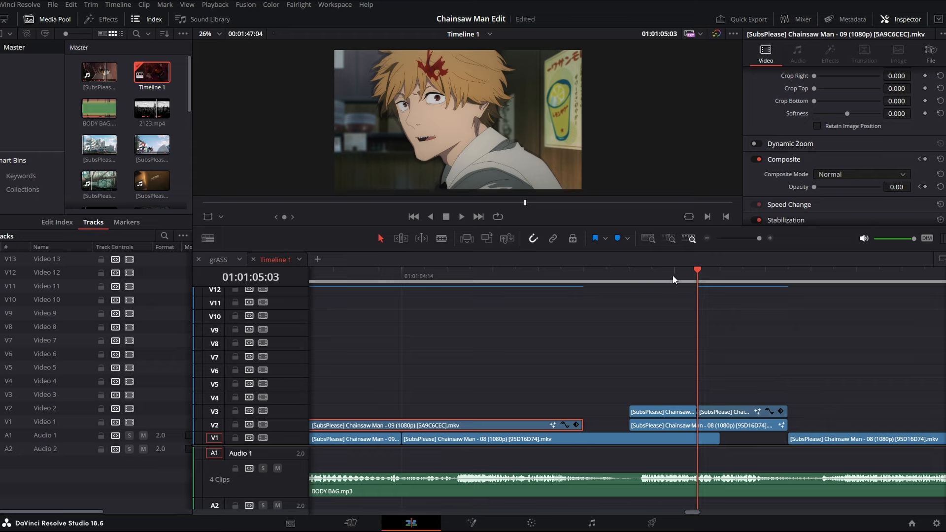
Delete the V2 clip beneath the V3 overlays at 01:01:05:00 and play back the section without it
click(691, 427)
key(Delete)
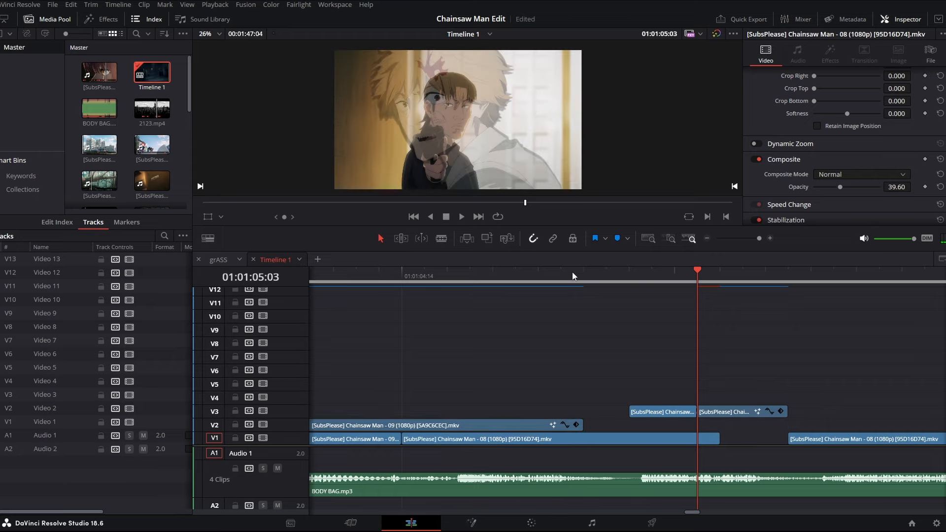
click(567, 277)
key(space)
key(space)
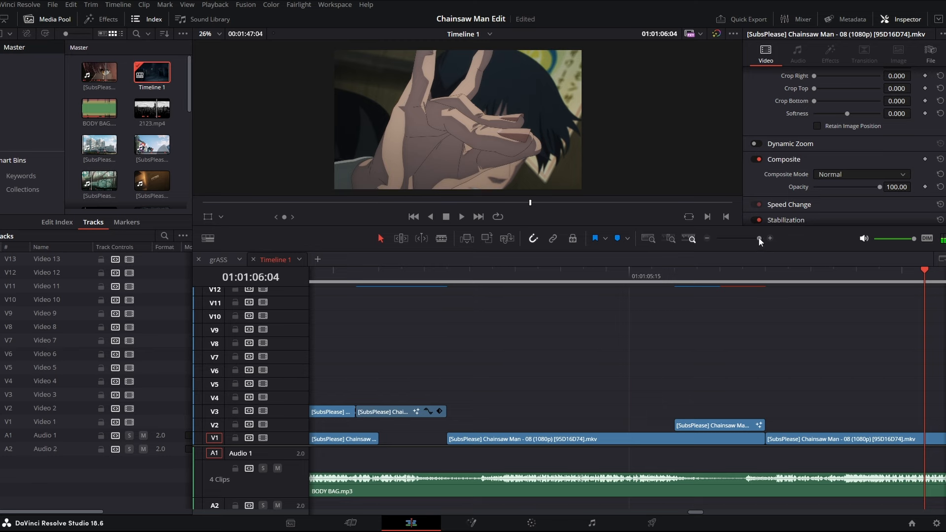
drag(758, 238, 753, 238)
click(456, 277)
key(space)
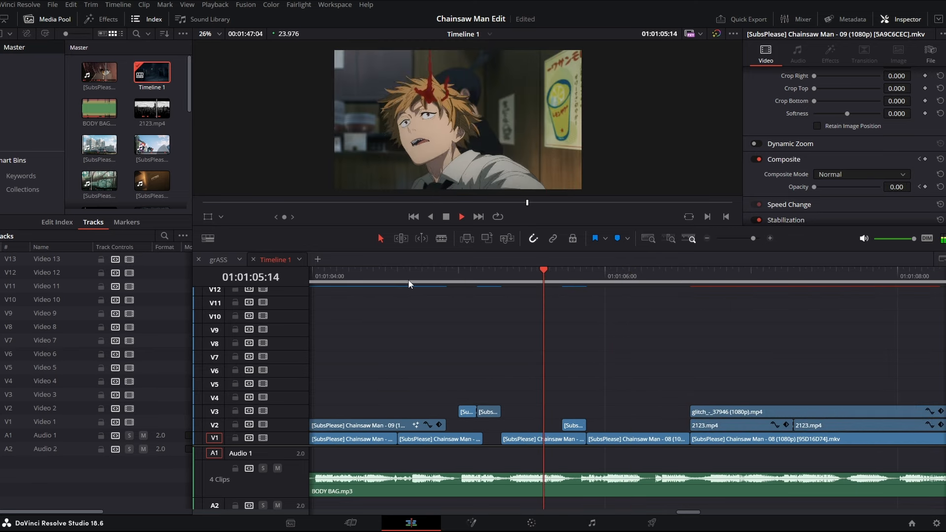
Step frame by frame through the masked hand overlay from 01:01:05:17 and play on past it
mouse_move(753, 238)
mouse_down()
mouse_move(728, 244)
mouse_move(748, 239)
mouse_up()
drag(640, 274, 578, 273)
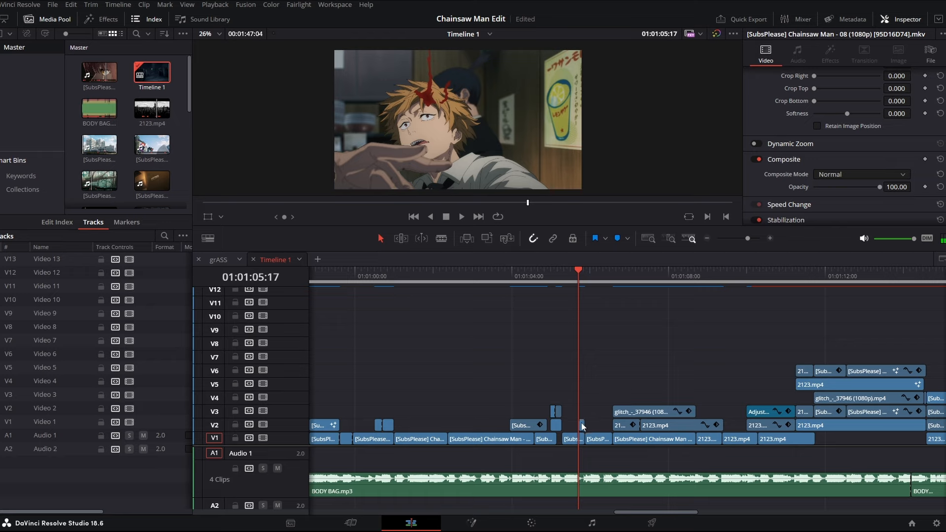
key(Right)
key(Right)
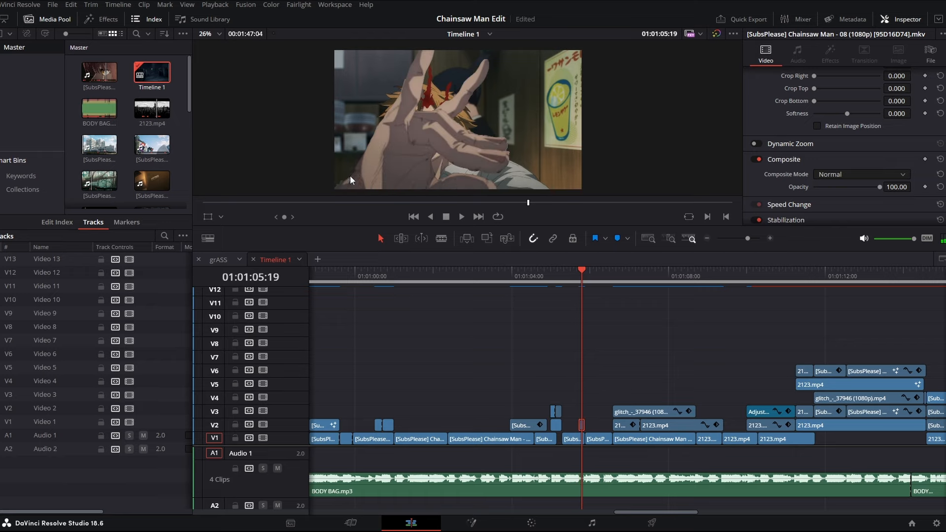
key(Right)
key(Right)
key(Right)
key(space)
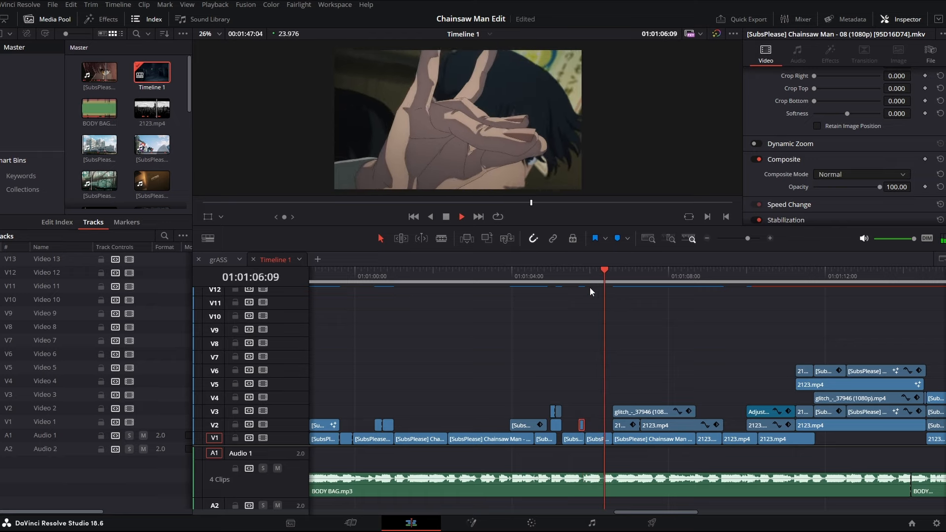
Play back the glitch overlay section around 01:01:08:00 and stop at 01:01:10:08
drag(777, 277, 677, 278)
key(space)
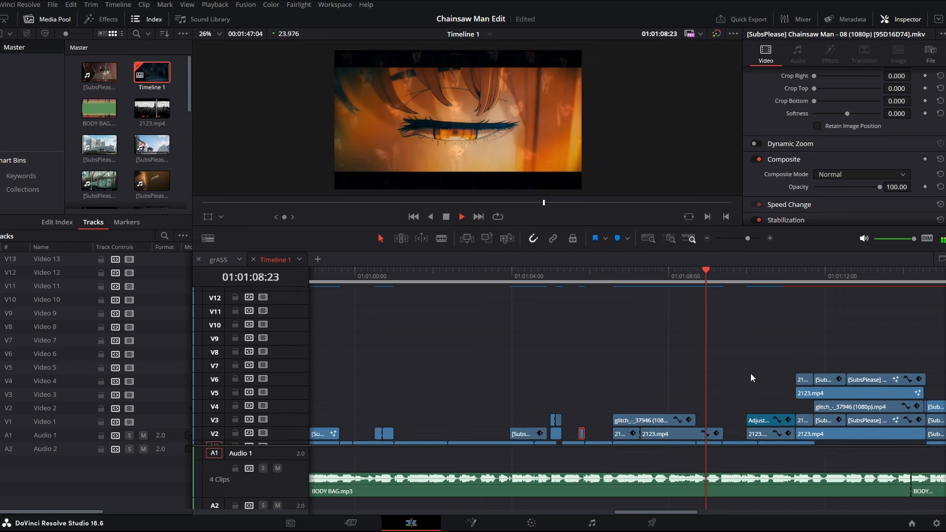
key(space)
drag(750, 237, 755, 238)
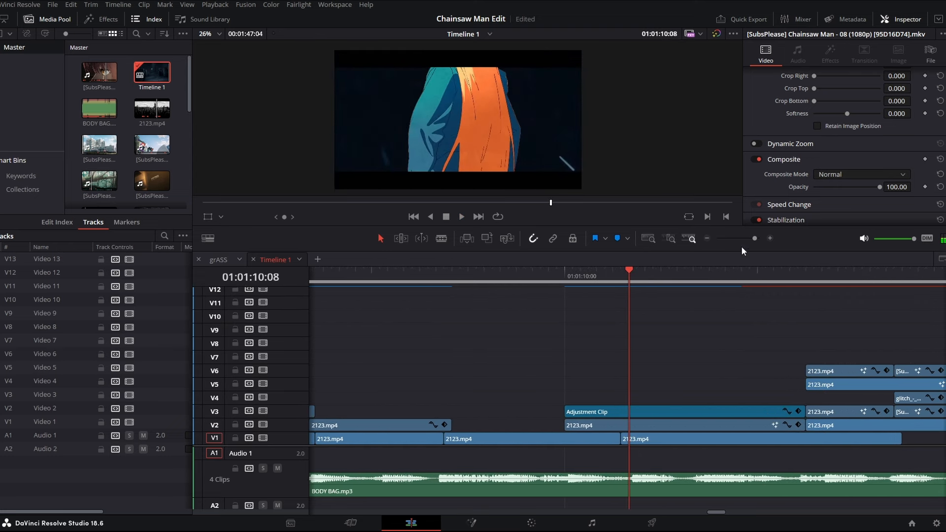
View the V1 2123.mp4 source clip at 01:01:09:16 on its own and go back to the timeline view
click(454, 276)
click(499, 434)
key(space)
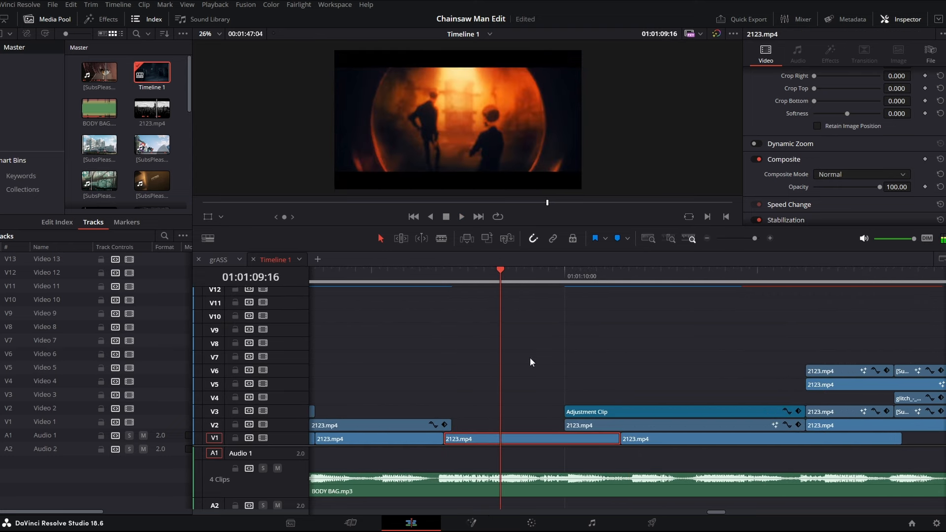
key(q)
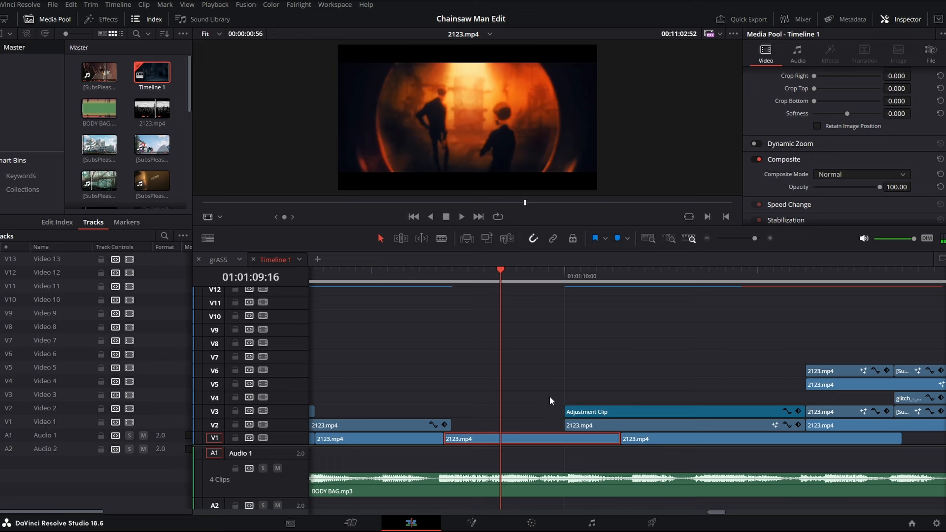
click(556, 384)
Inspect the MagicMask on the V2 2123.mp4 clip at 01:01:10:00 in Fusion by scrubbing through its frames, and return to the timeline
key(Down)
key(Down)
key(Up)
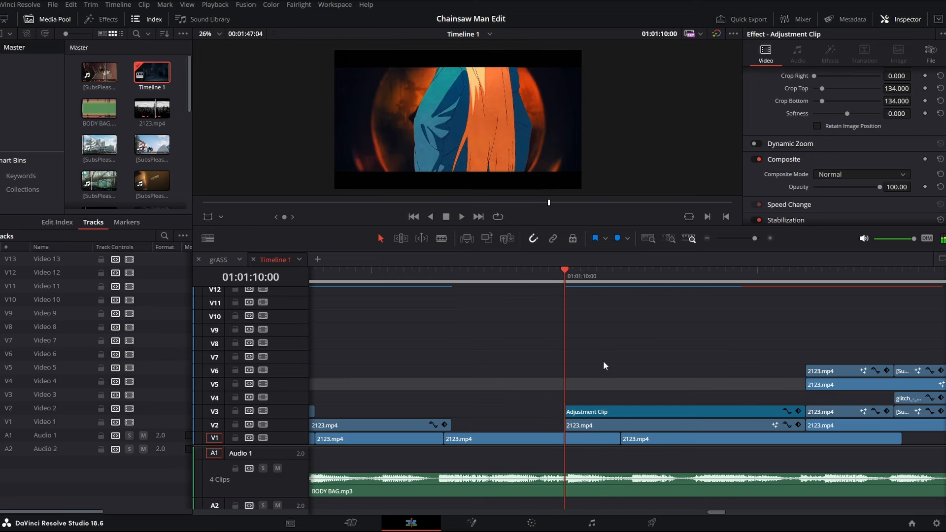
click(623, 423)
key(shift+5)
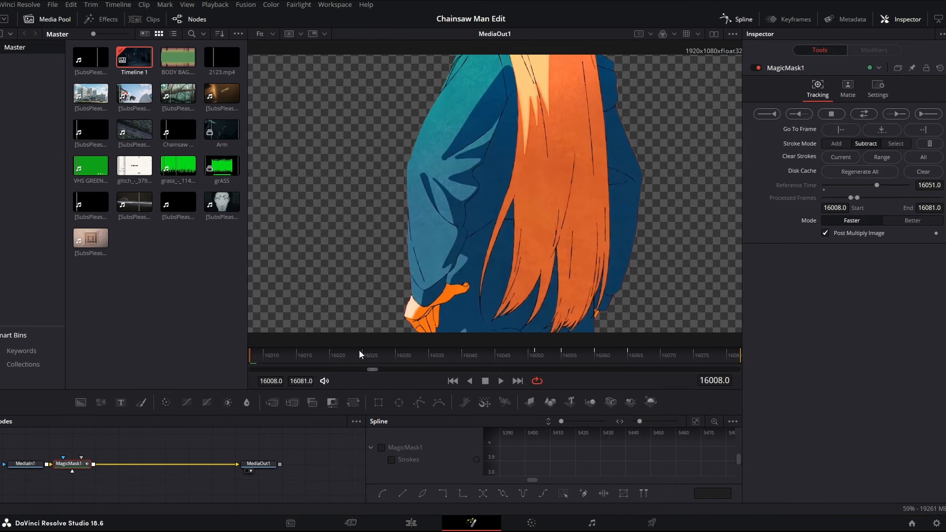
drag(358, 351, 677, 367)
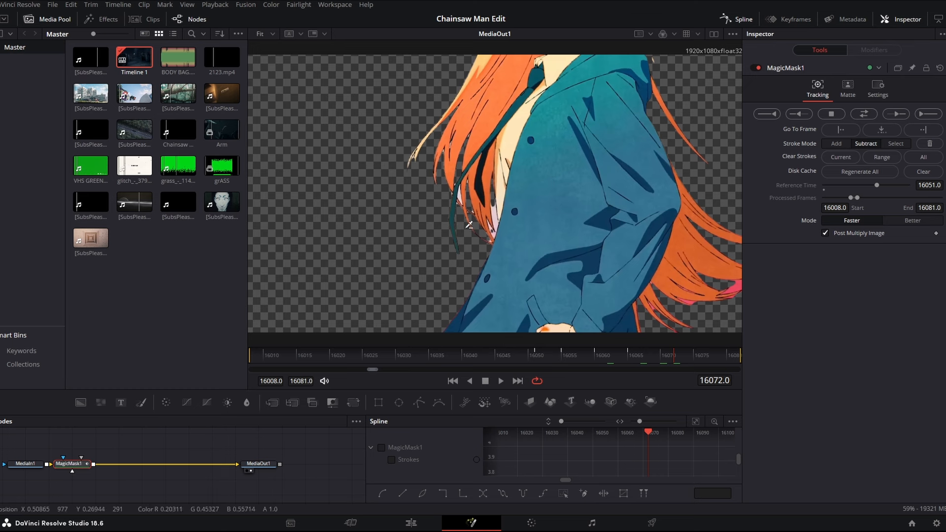
key(shift+4)
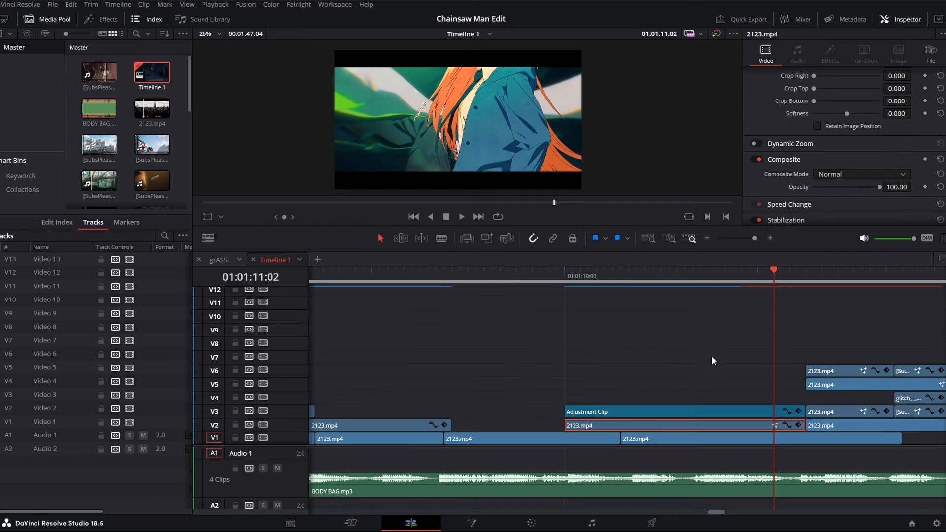
Play back the masked transition from 01:01:10:19 and return the playhead to 01:01:11:06
drag(778, 279, 718, 280)
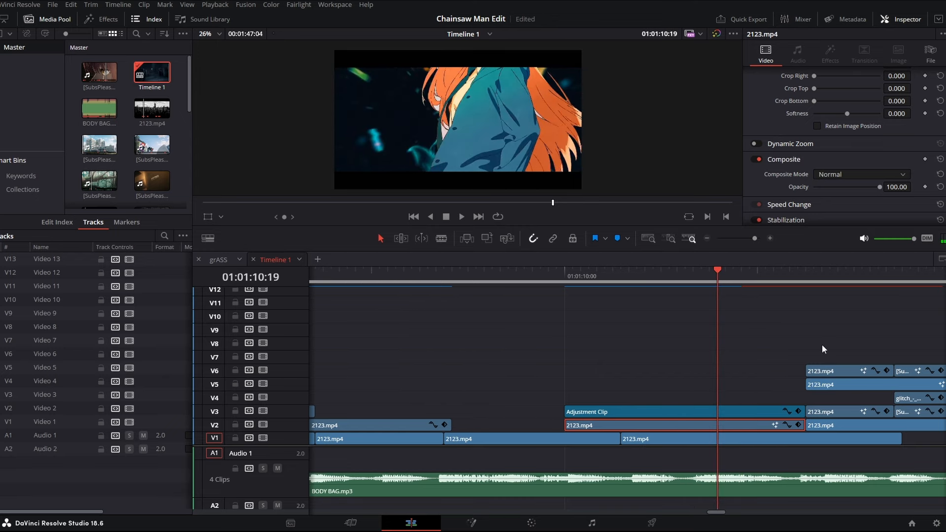
key(space)
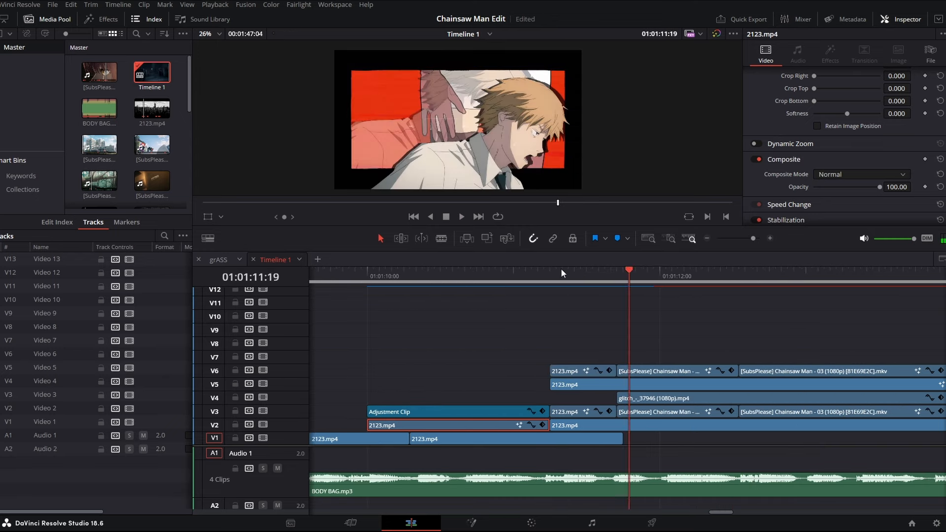
click(550, 276)
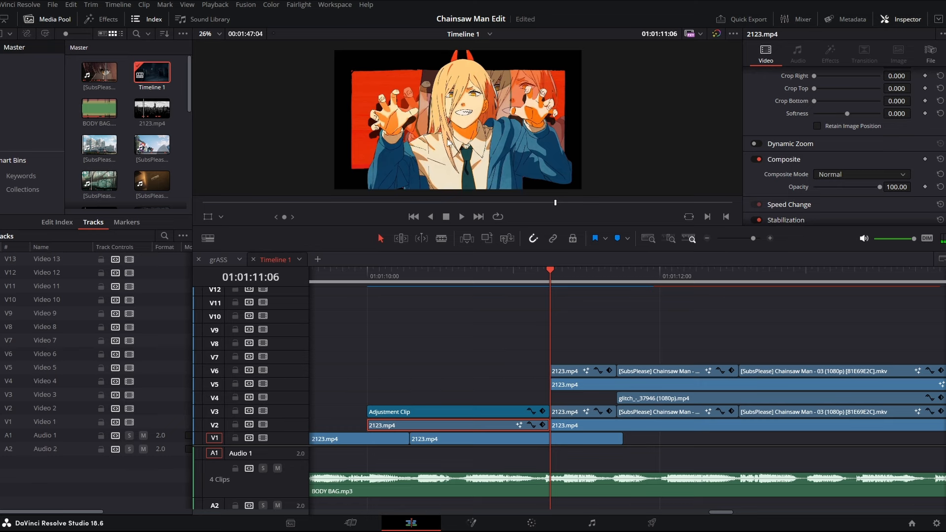
Step frame by frame back and forth across the cut at 01:01:11:06 and stop at 01:01:11:07
key(Right)
key(Right)
key(Right)
key(Left)
key(Left)
key(Left)
key(Left)
key(Left)
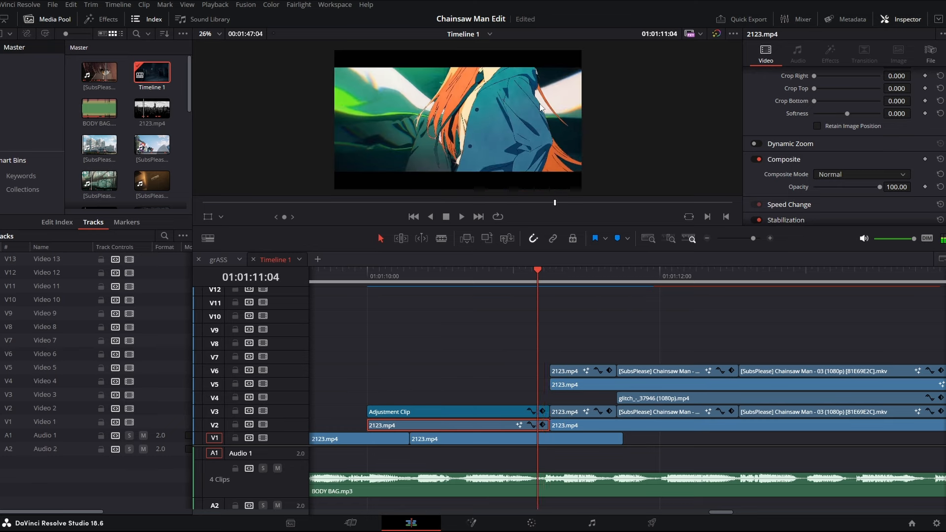
key(Right)
key(Right)
key(Right)
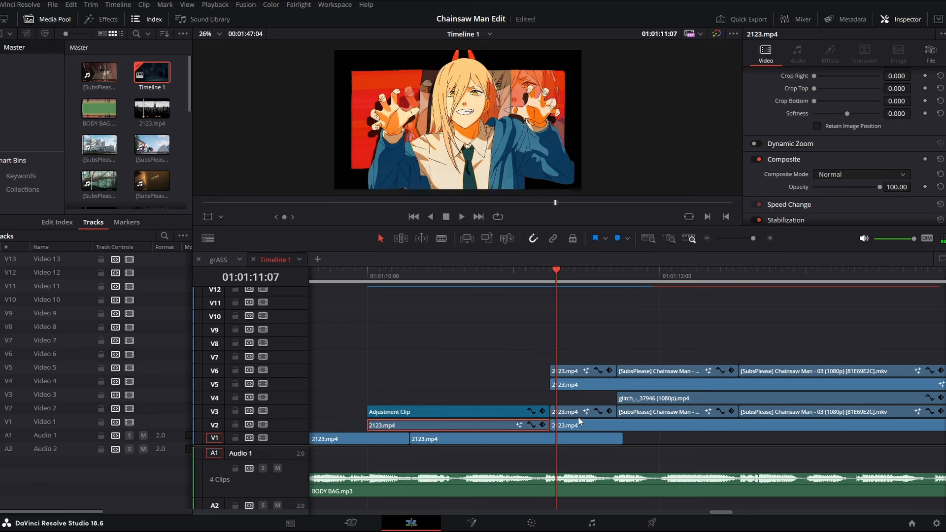
Look over the stacked clips at 01:01:11:07, view the V5 2123.mp4 source clip on its own and return to the timeline view
click(579, 417)
click(598, 386)
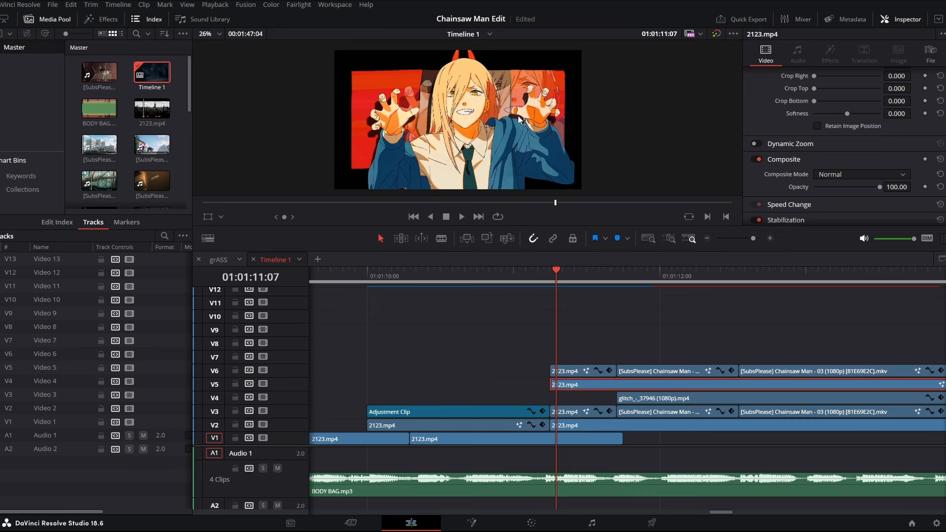
double_click(604, 389)
click(588, 373)
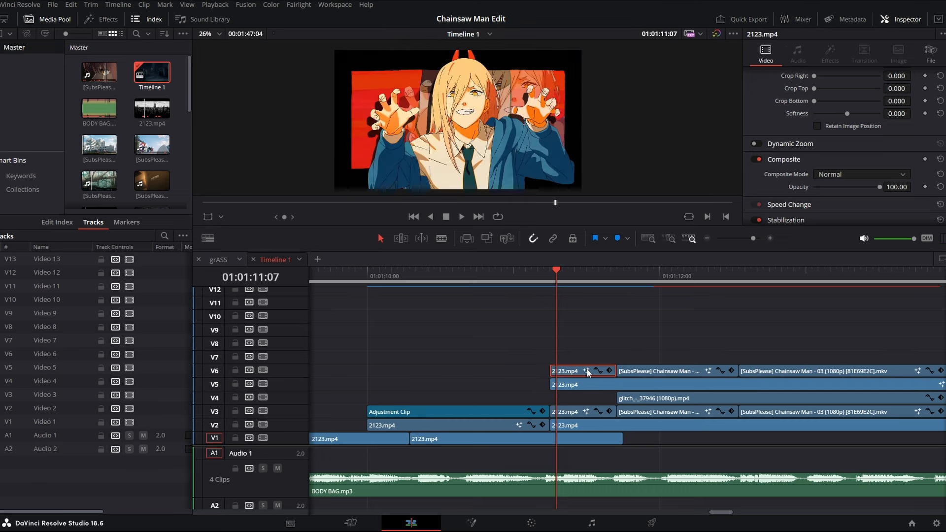
key(q)
click(587, 384)
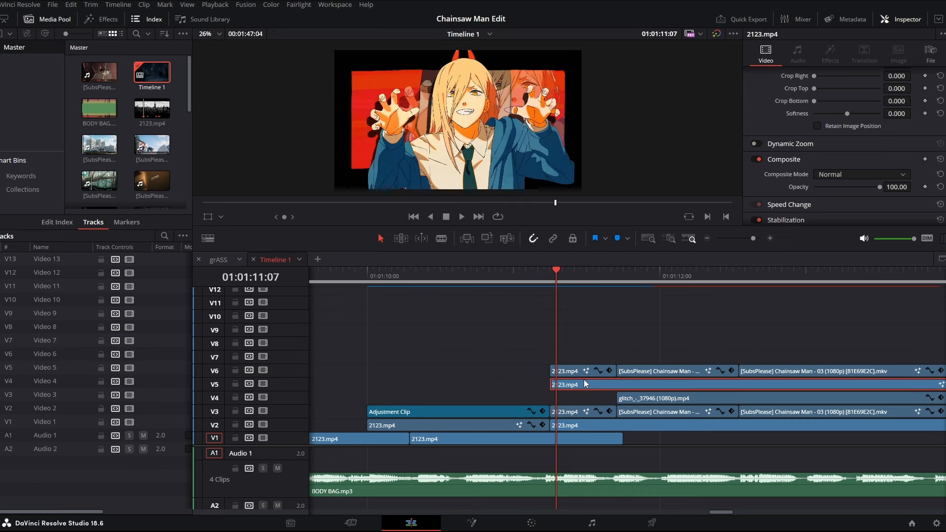
key(q)
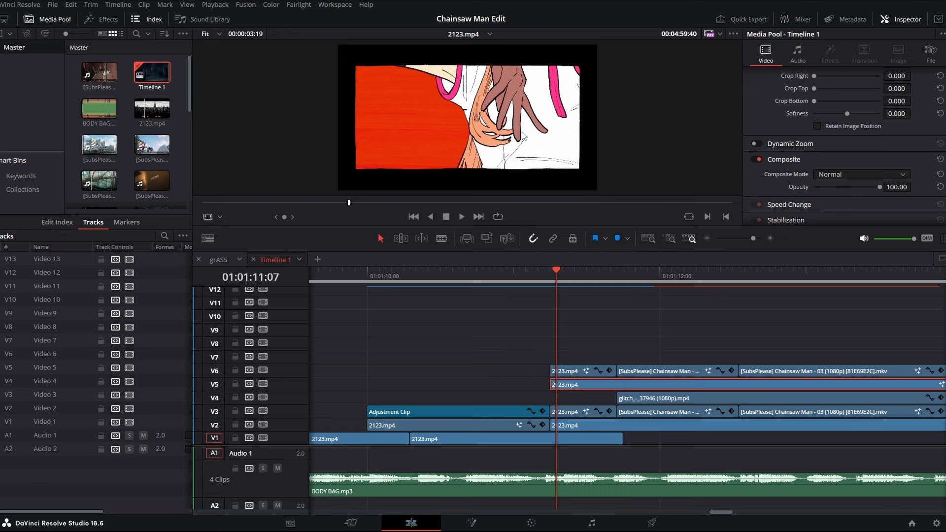
click(571, 345)
Step to 01:01:11:09 and back to 01:01:11:07, and view the V3 2123.mp4 source clip before returning to the timeline view
key(Right)
key(Right)
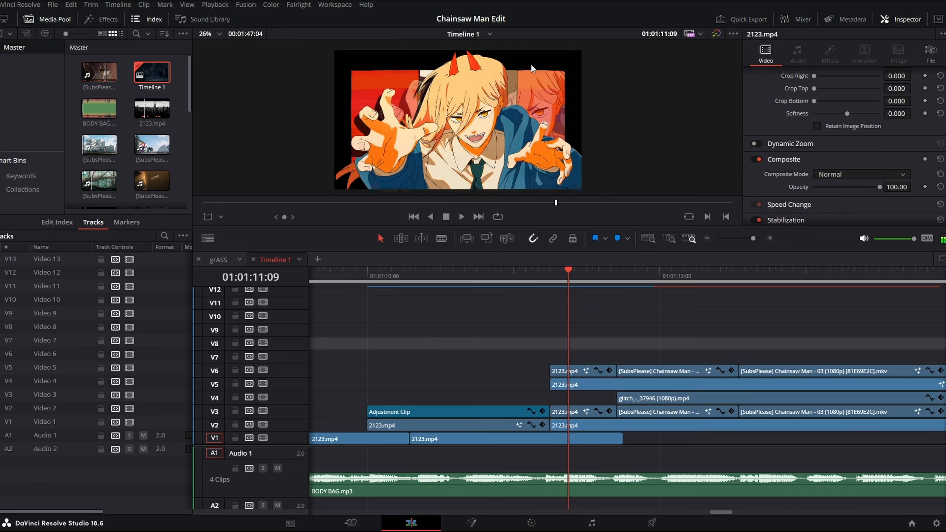
key(Left)
key(Left)
click(571, 413)
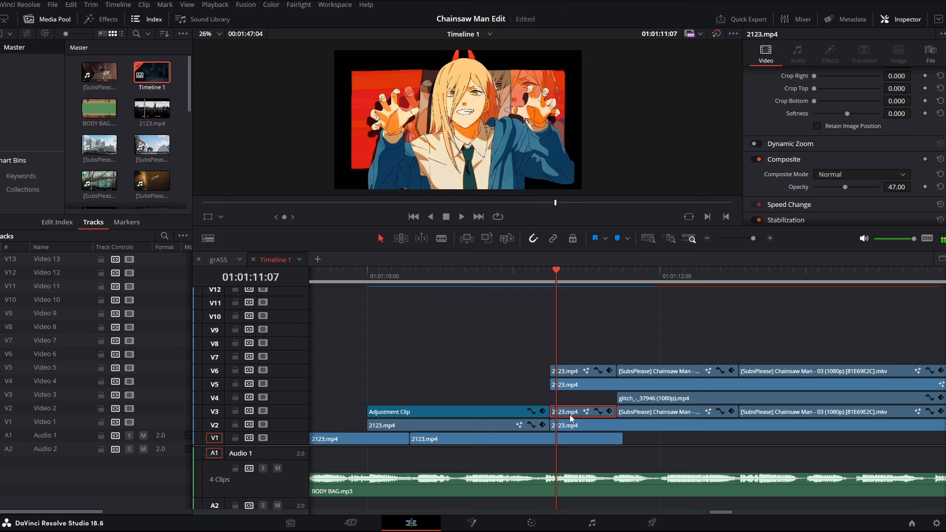
double_click(571, 418)
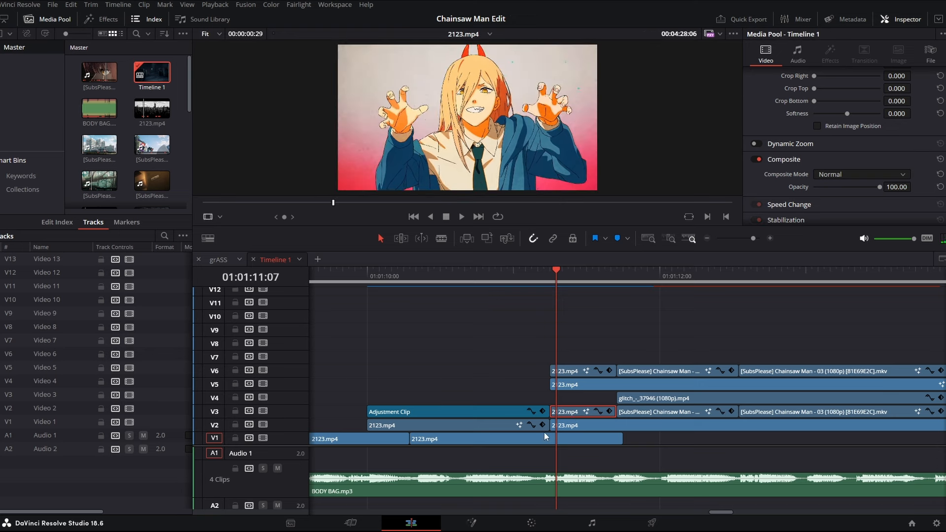
right_click(590, 415)
key(Escape)
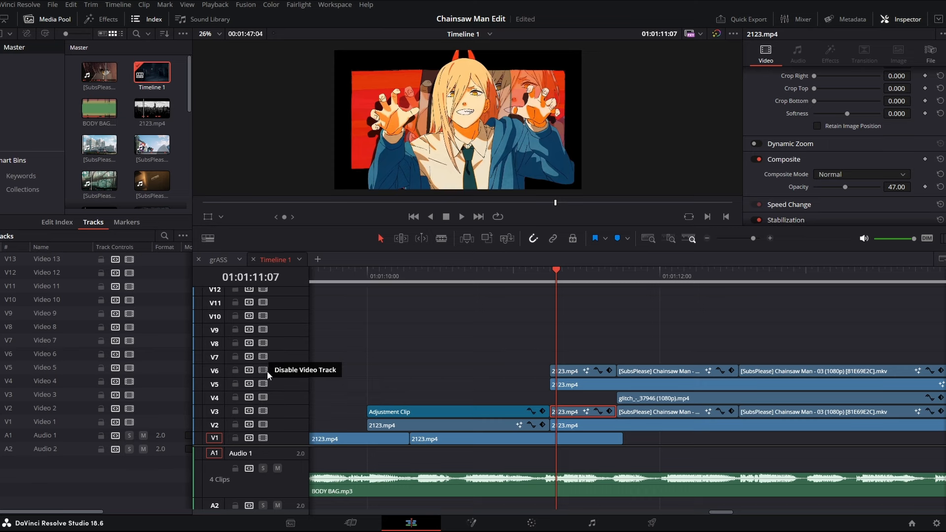
Toggle video tracks V6, V5, V4, V3 and V2 off and on one at a time to compare each layer's contribution at 01:01:11:07
click(262, 371)
click(262, 370)
click(263, 390)
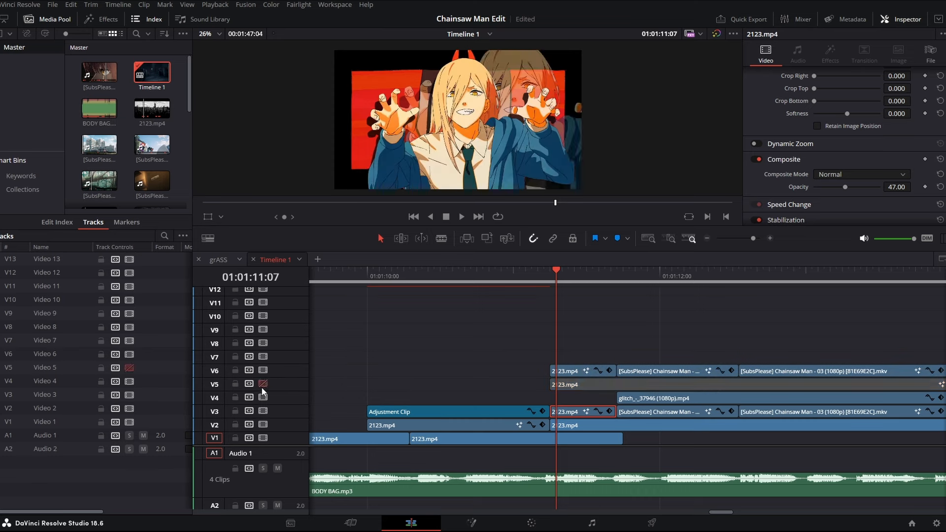
click(263, 389)
click(264, 390)
click(263, 385)
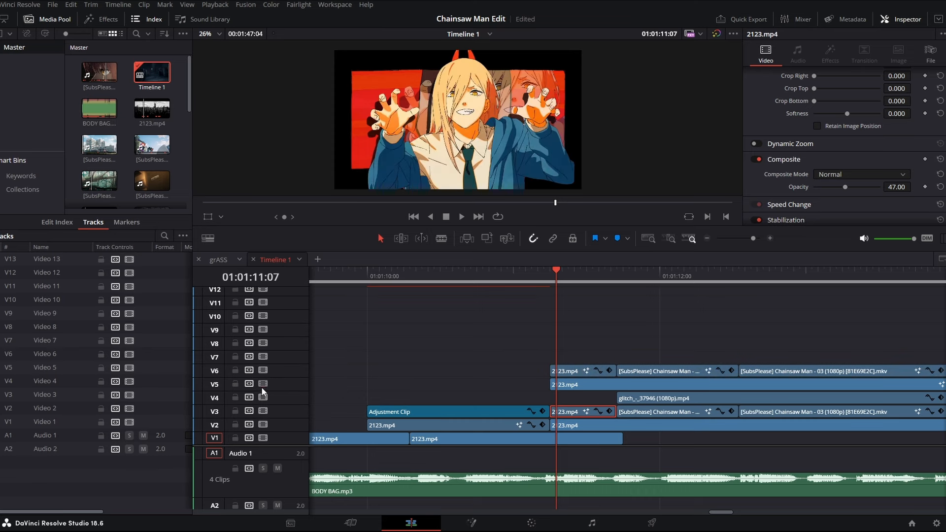
click(263, 397)
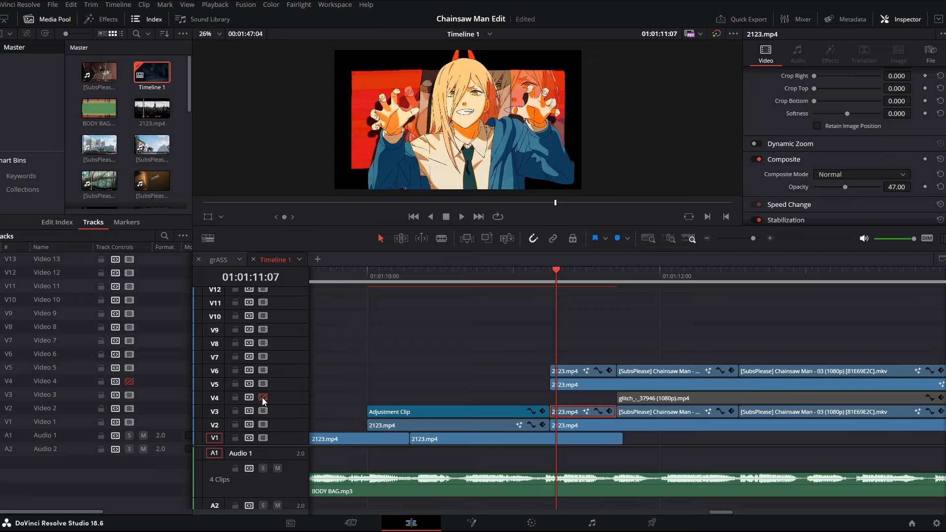
click(263, 397)
click(262, 410)
click(261, 411)
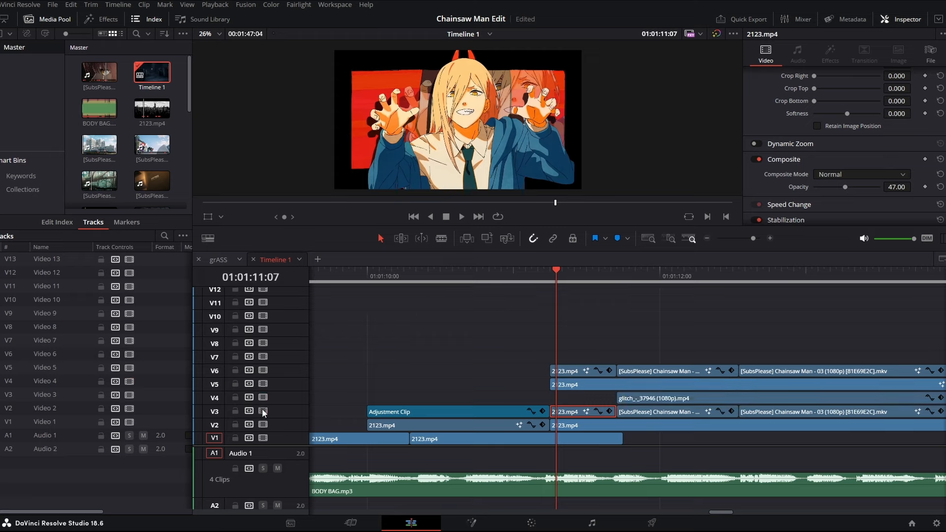
click(263, 424)
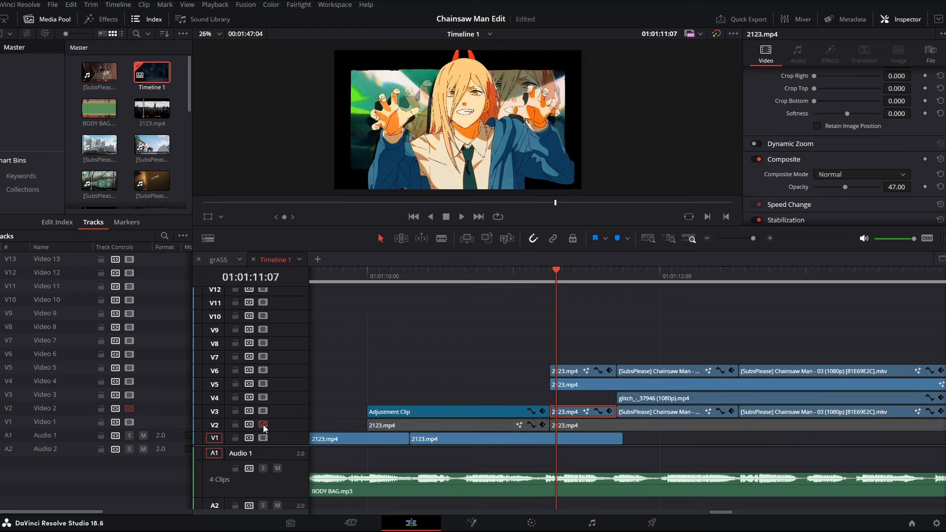
click(262, 424)
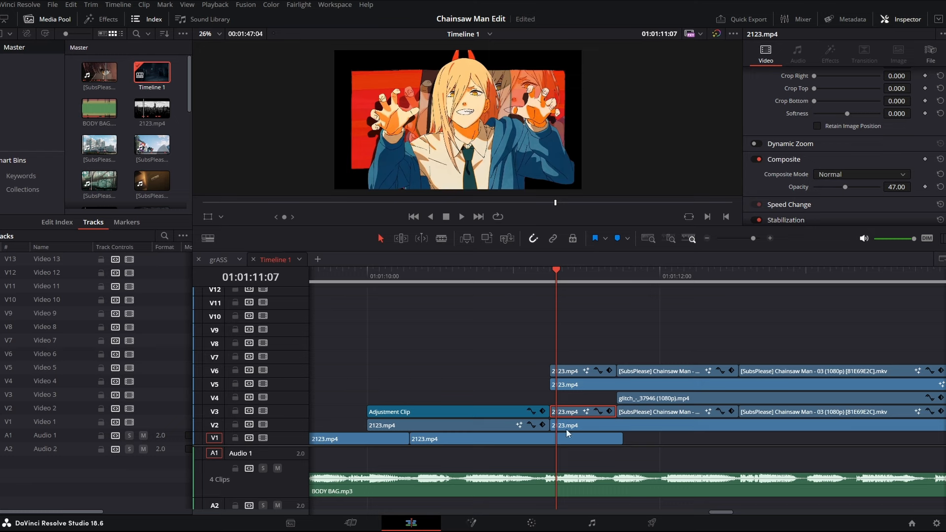
Look at the V5 and V2 2123.mp4 background clips and play back the layered section from 01:01:11:06
click(572, 387)
click(571, 426)
click(573, 387)
key(space)
key(space)
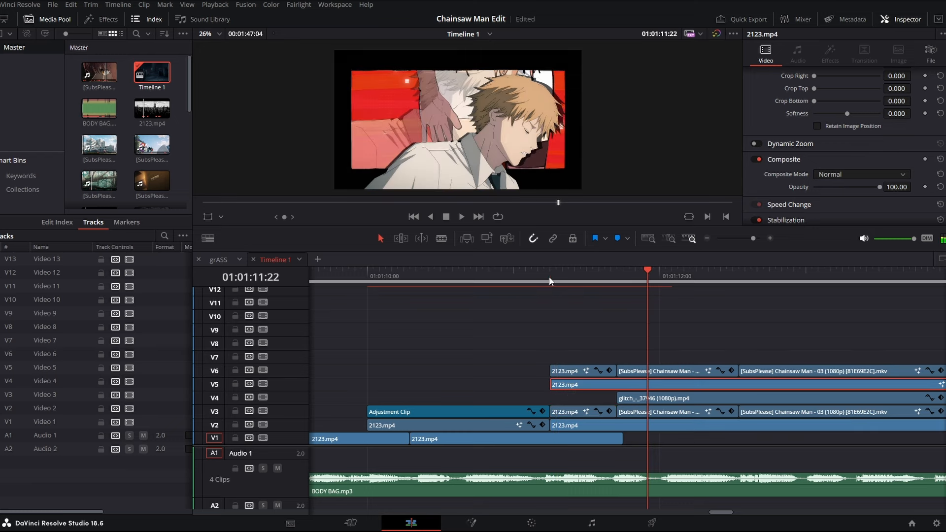
click(549, 279)
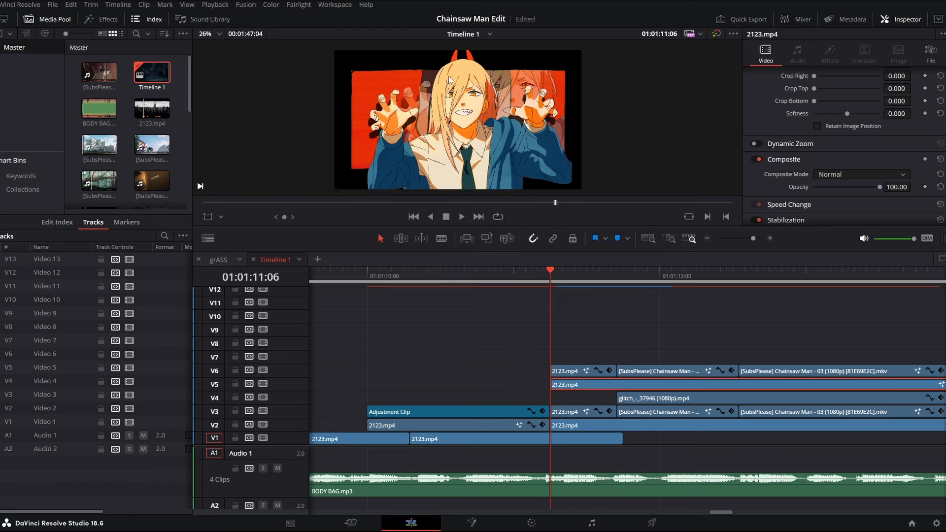
key(space)
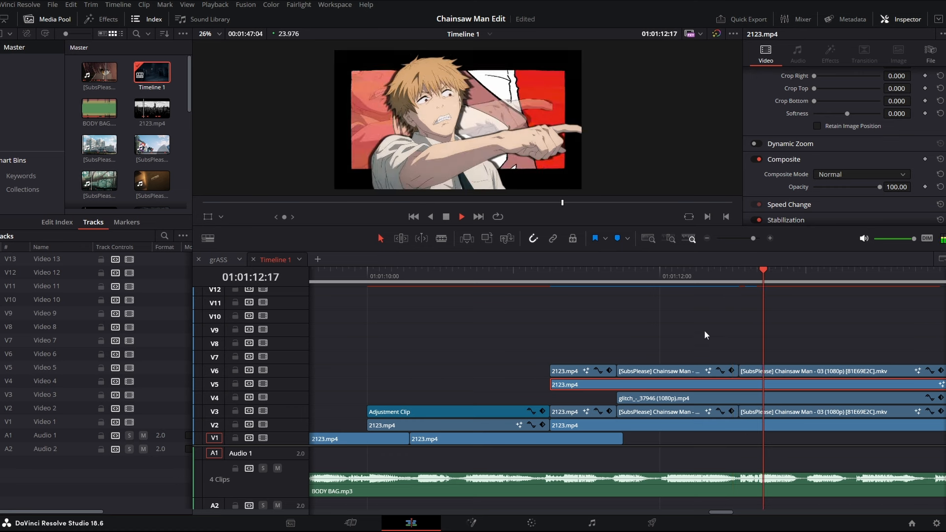
View the V4 Chainsaw Man - 03 source clip at 01:01:15:05 on its own and return to the timeline view
drag(752, 237, 746, 238)
double_click(753, 401)
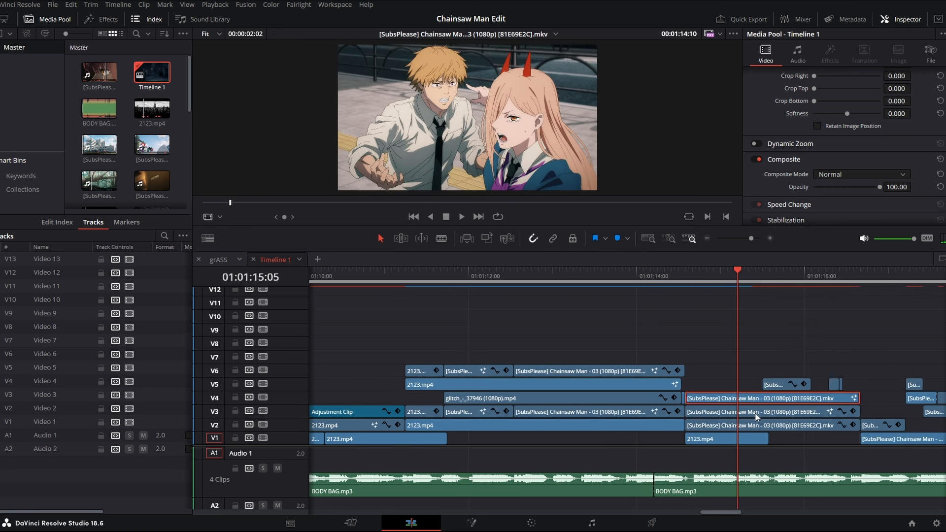
click(758, 416)
click(745, 401)
Open the V4 Chainsaw Man - 03 clip at 01:01:15:05 in Fusion, scrub through its MagicMask and return to the Edit page
right_click(756, 397)
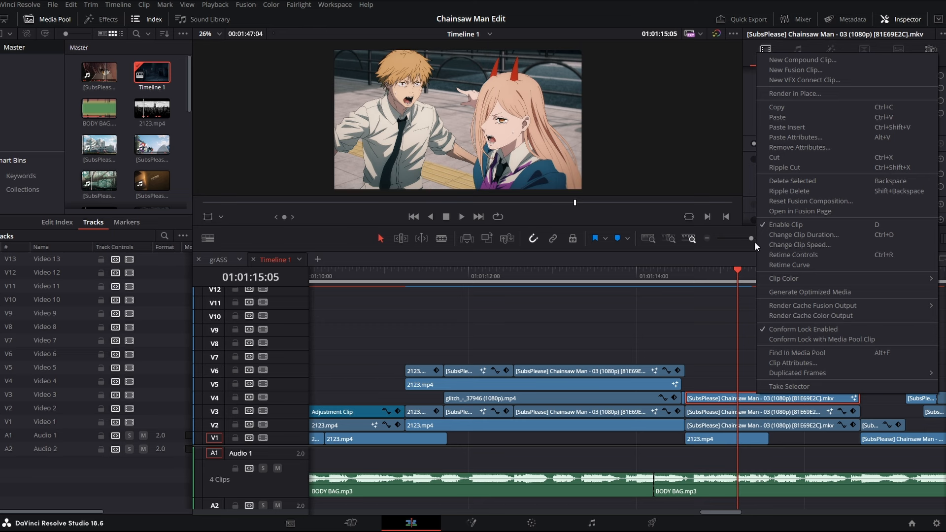
click(811, 209)
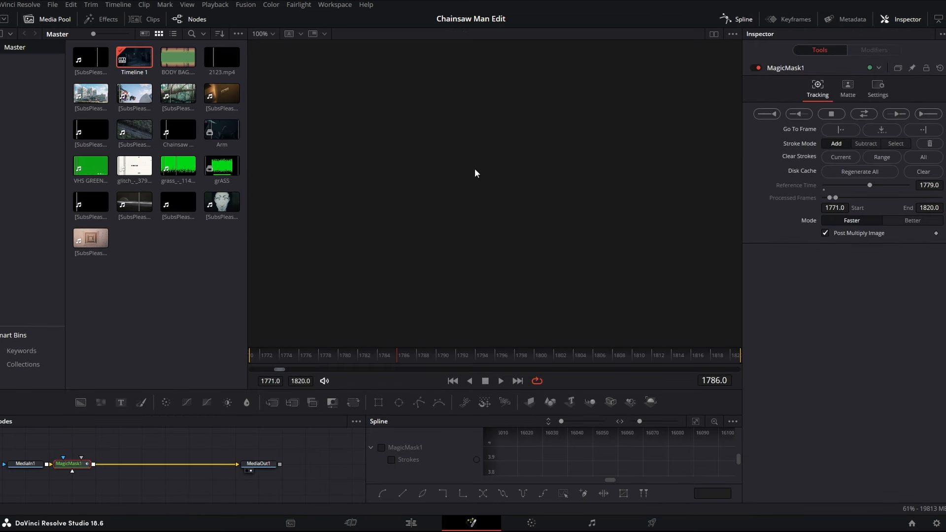
click(312, 357)
drag(312, 357, 614, 354)
drag(435, 353, 341, 351)
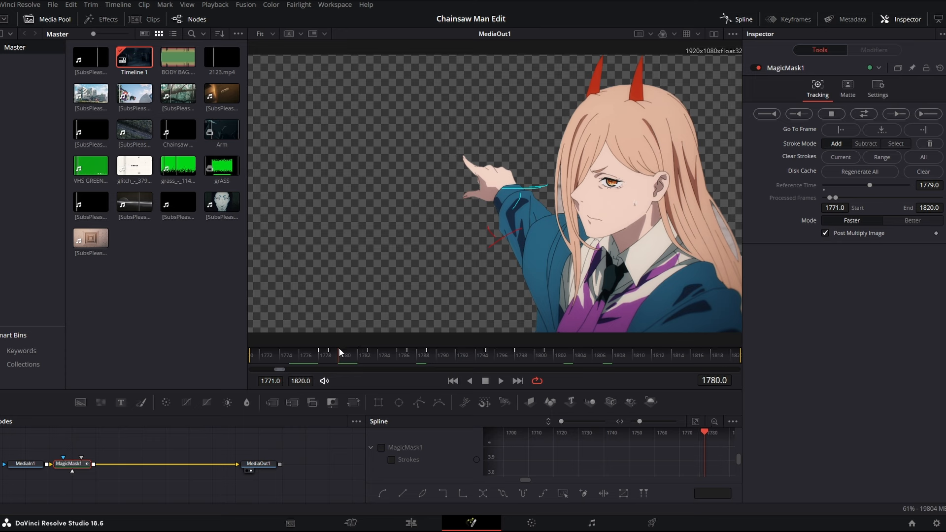
click(396, 526)
Play back the masked character section from 01:01:14:14, replay it from 01:01:15:08 and park the playhead at 01:01:15:09
drag(701, 283, 747, 294)
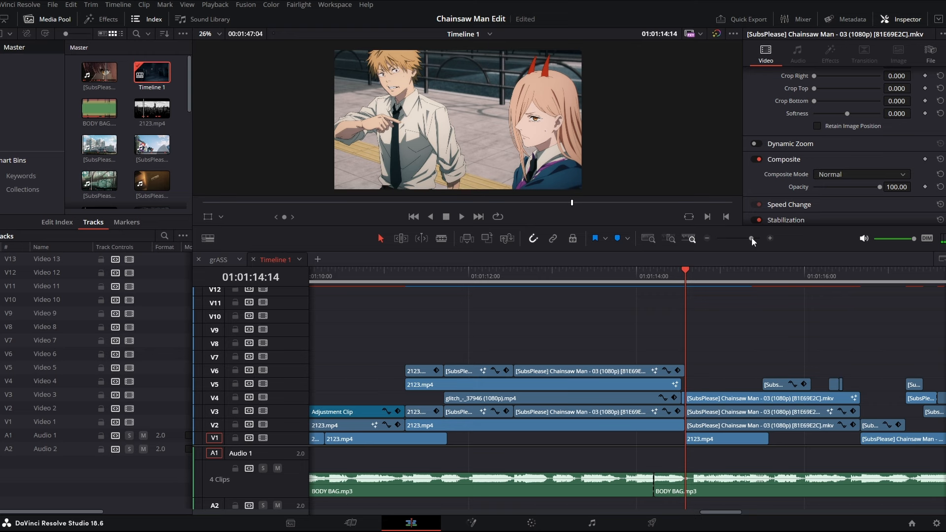
key(space)
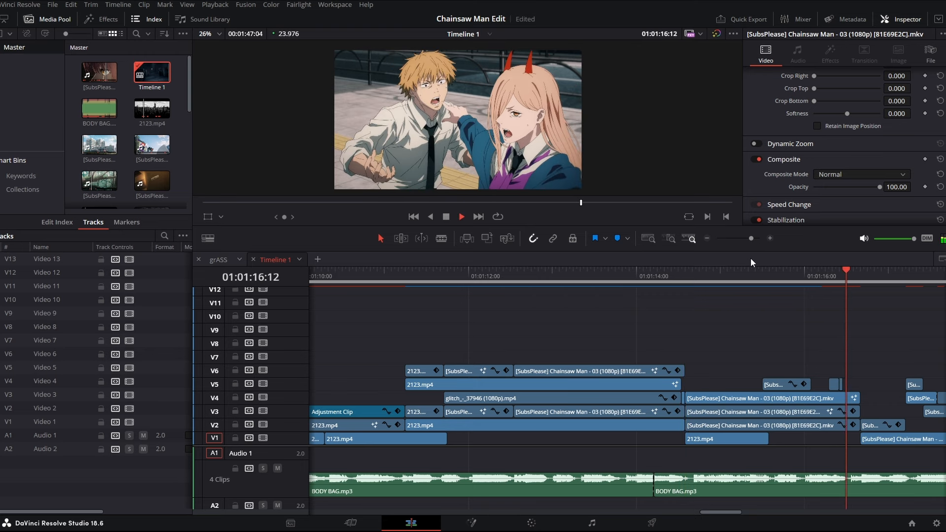
click(749, 272)
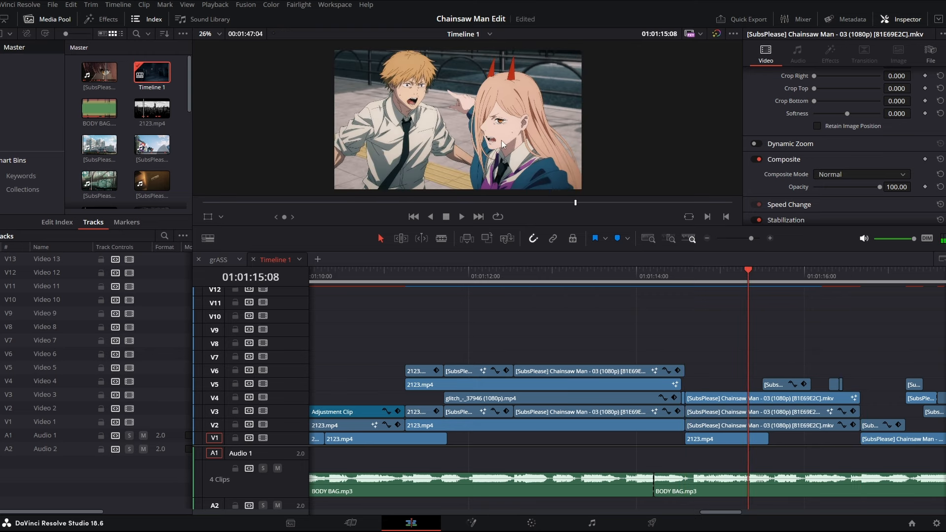
key(space)
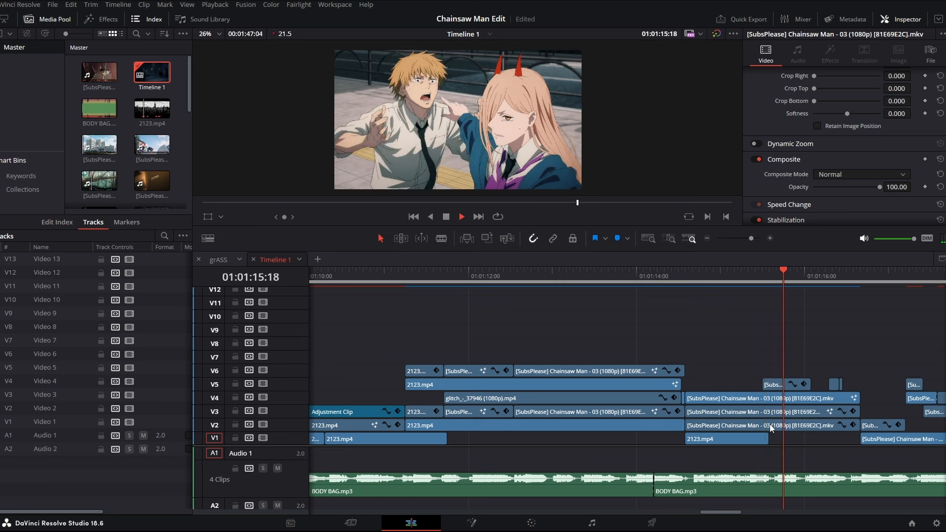
key(space)
click(752, 268)
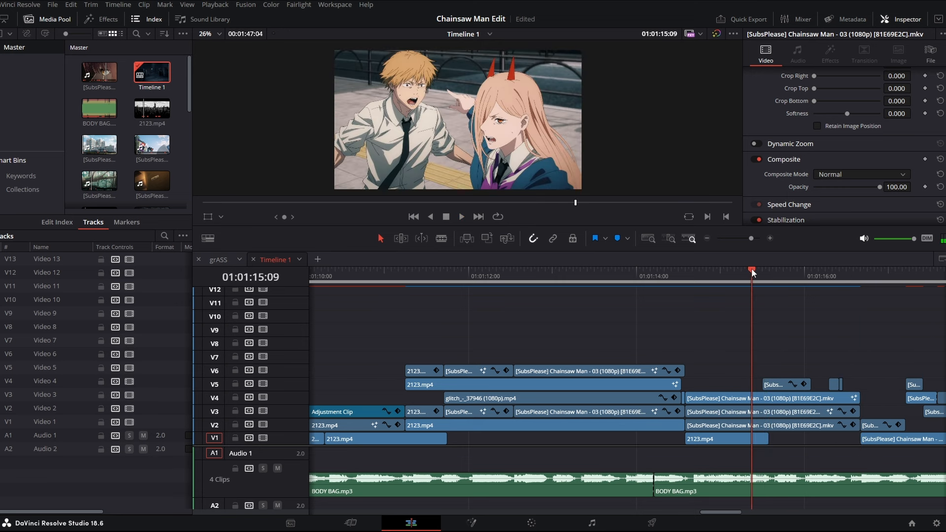
Open the short V5 Chainsaw Man - 03 clip at 01:01:16:07 in Fusion, inspect its Polygon mask and return to the Edit page
key(space)
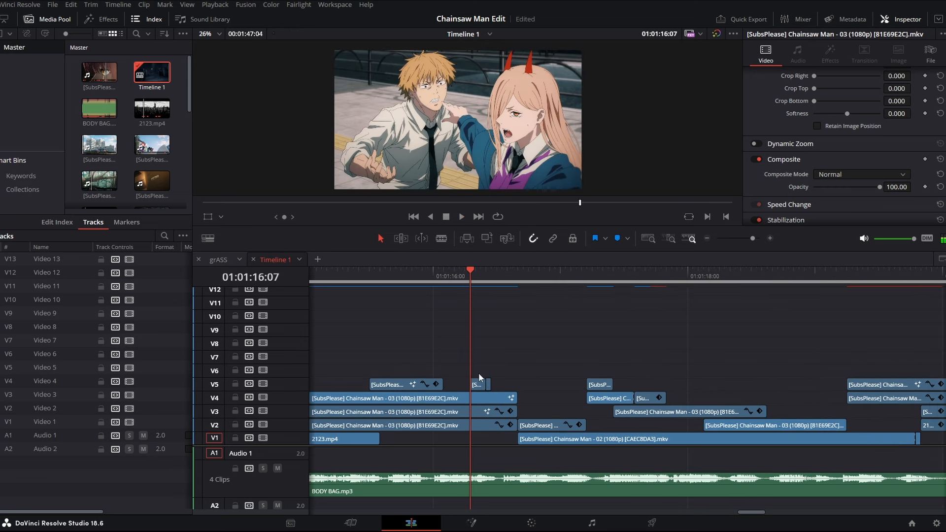
double_click(477, 386)
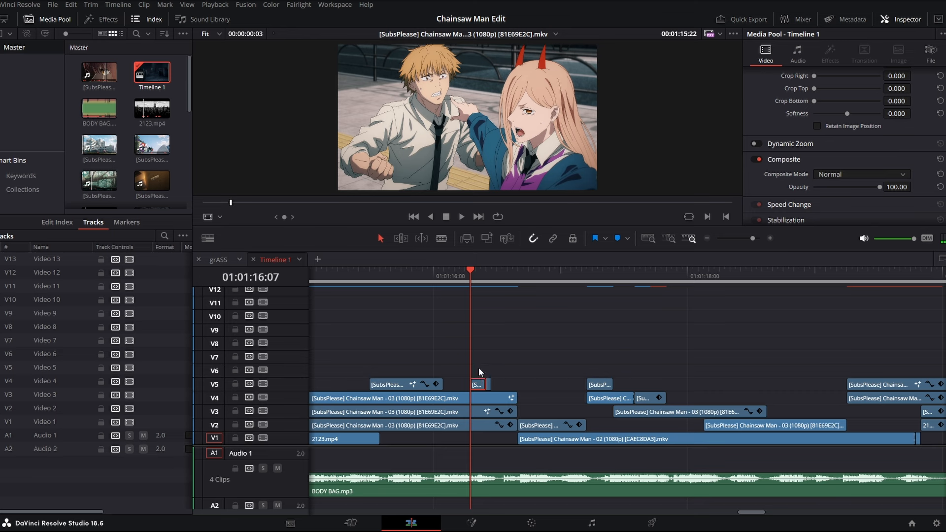
right_click(481, 386)
click(533, 203)
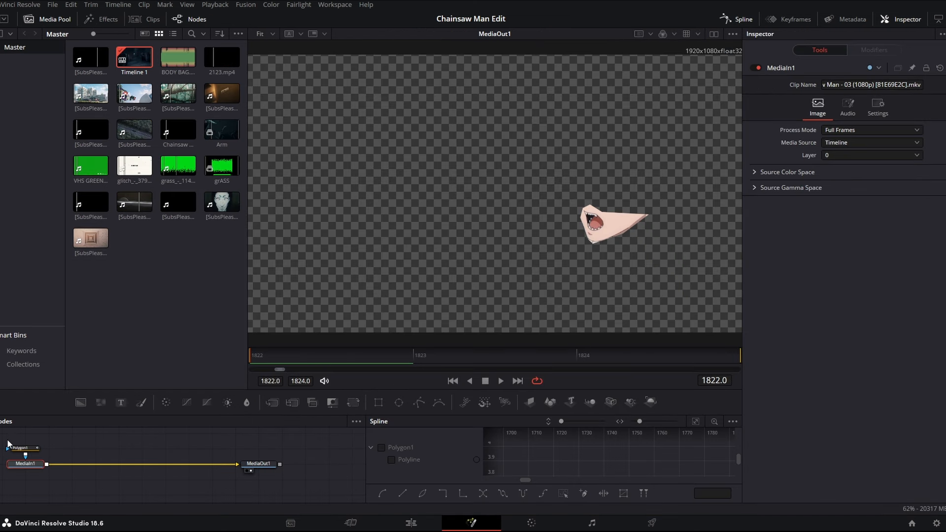
click(19, 448)
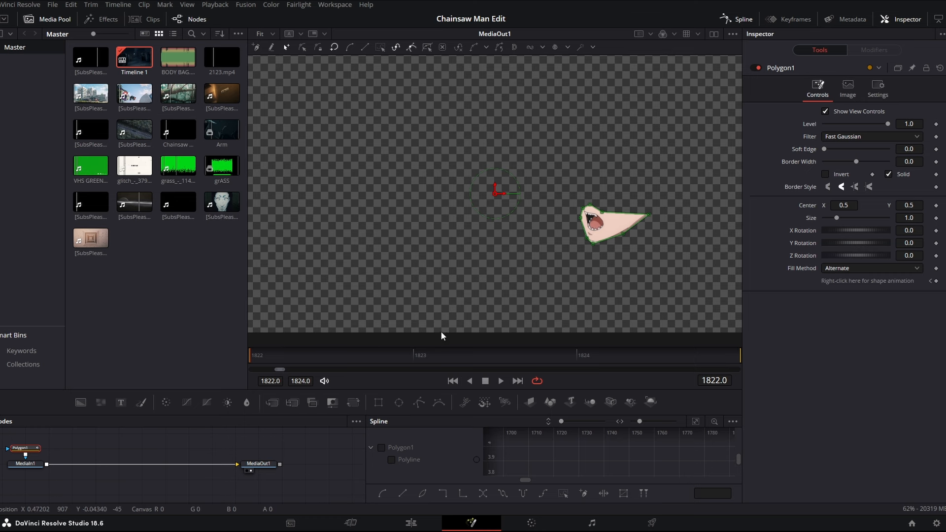
click(411, 359)
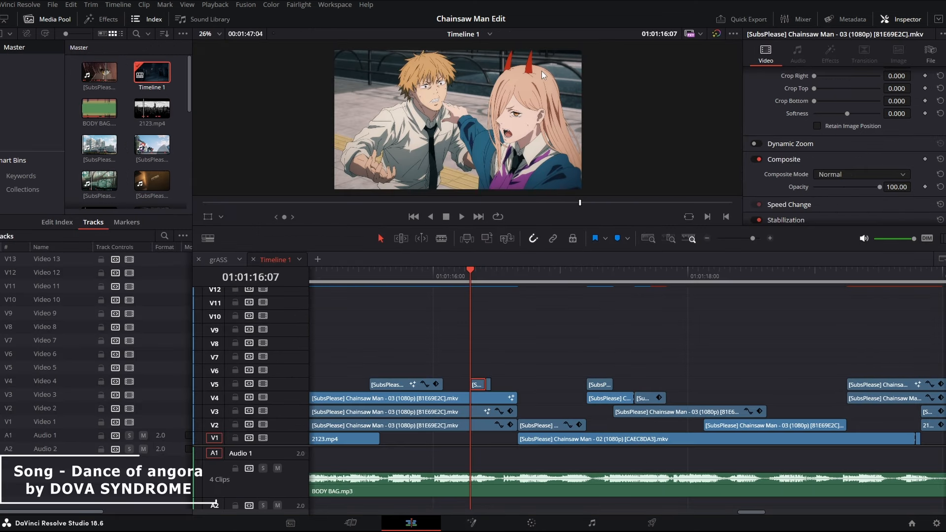
Enlarge the preview around the masked mouth and step frame by frame through the short V5 clip from 01:01:16:07
scroll(538, 135, up, 2)
scroll(538, 134, up, 2)
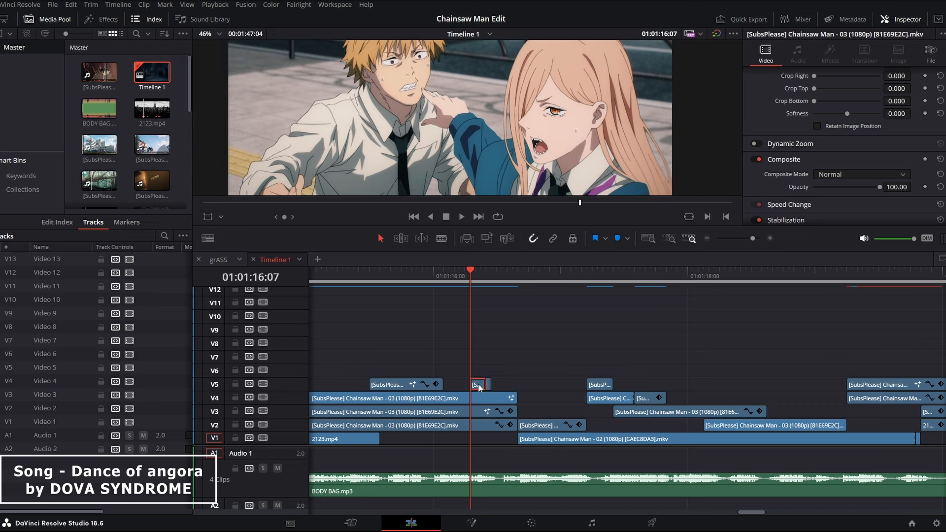
mouse_move(899, 187)
mouse_down()
mouse_move(882, 187)
mouse_move(912, 187)
mouse_move(838, 187)
mouse_move(915, 187)
mouse_up()
key(Left)
key(Right)
key(Right)
key(Right)
key(Right)
key(Right)
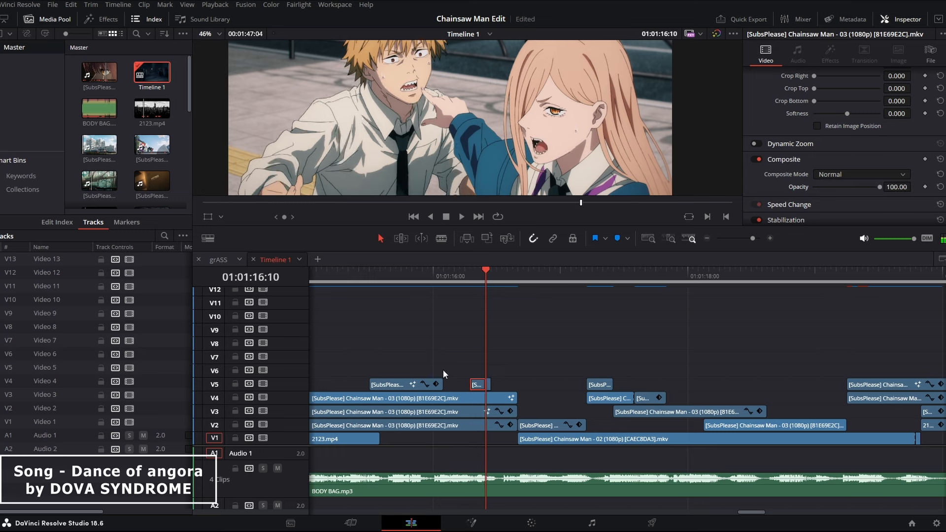
key(Right)
key(Right)
key(Right)
key(Right)
Step frame by frame through the V5 clip starting near 01:01:15:14 to examine its masked layer
click(382, 277)
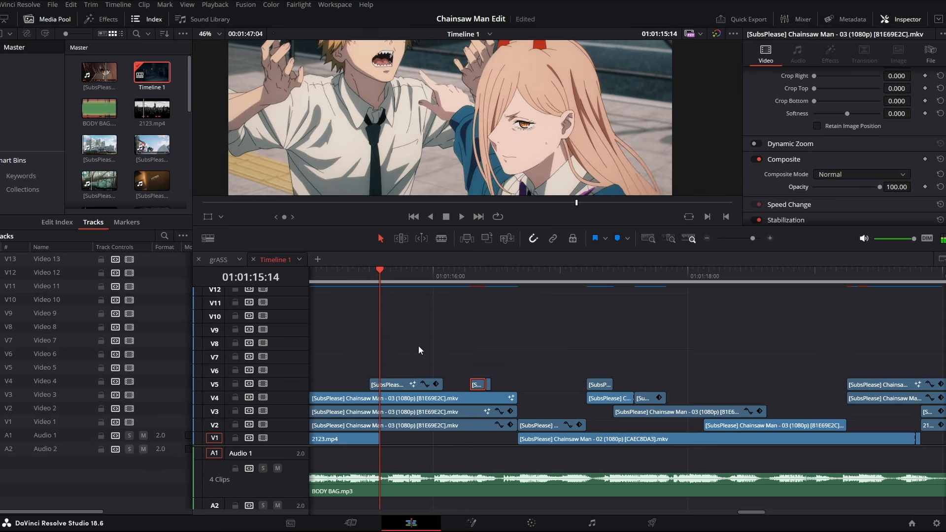
key(Right)
key(Right)
key(Right)
key(Right)
click(403, 385)
key(Right)
key(Right)
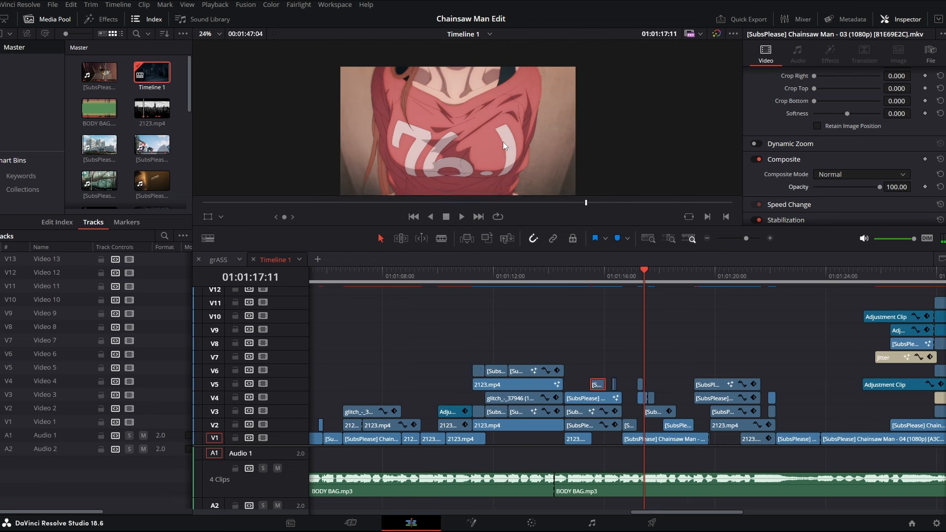
Play back from around 01:01:16:00 and step through the V5 hand-and-can transition up to 01:01:17:14
drag(644, 270, 606, 272)
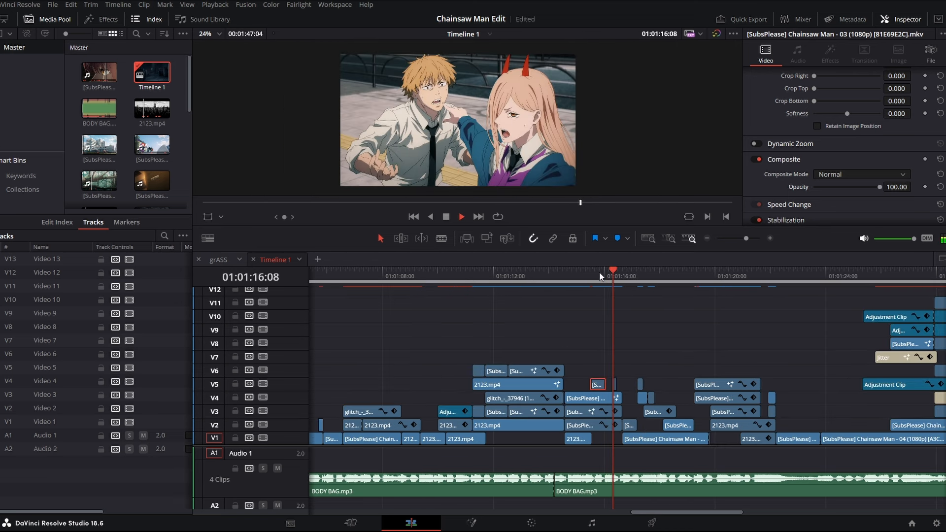
drag(746, 238, 757, 239)
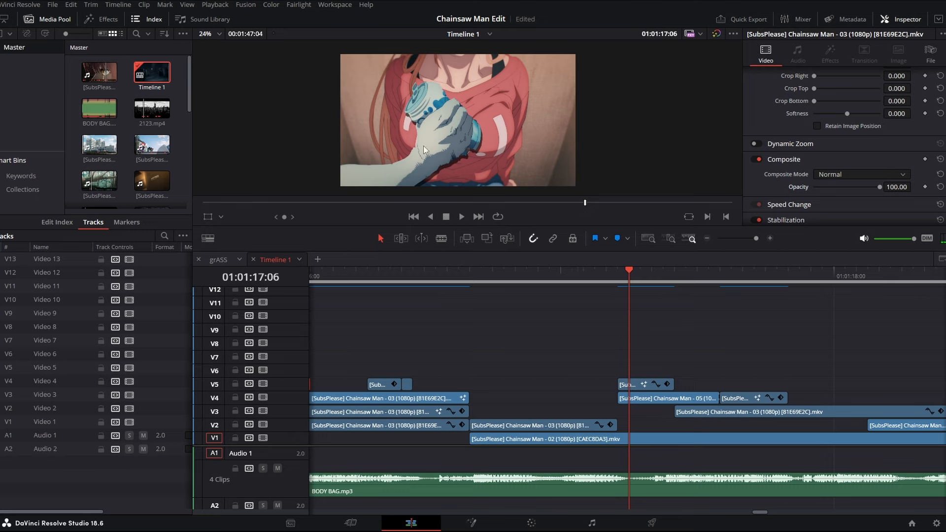
key(Left)
key(Left)
key(Right)
key(Right)
key(Right)
key(Right)
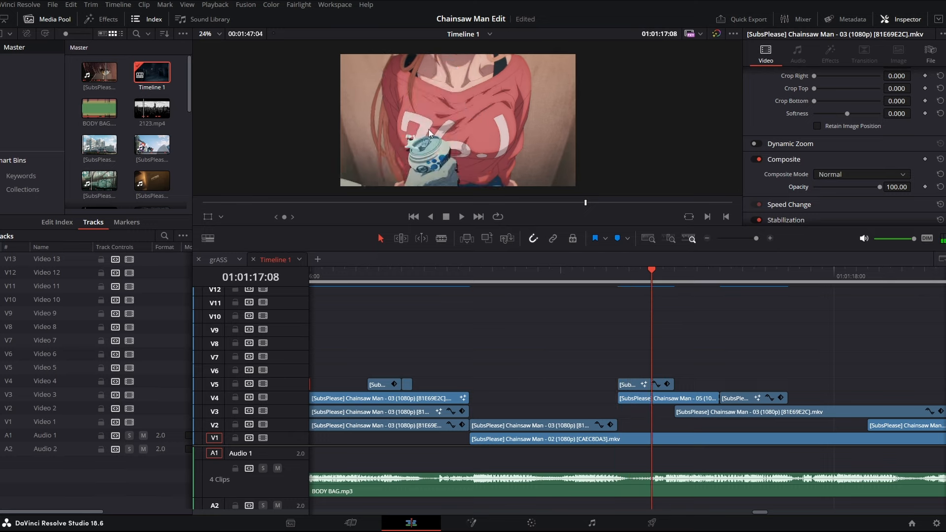
key(Right)
key(Right)
key(Right)
key(Right)
key(Right)
key(Right)
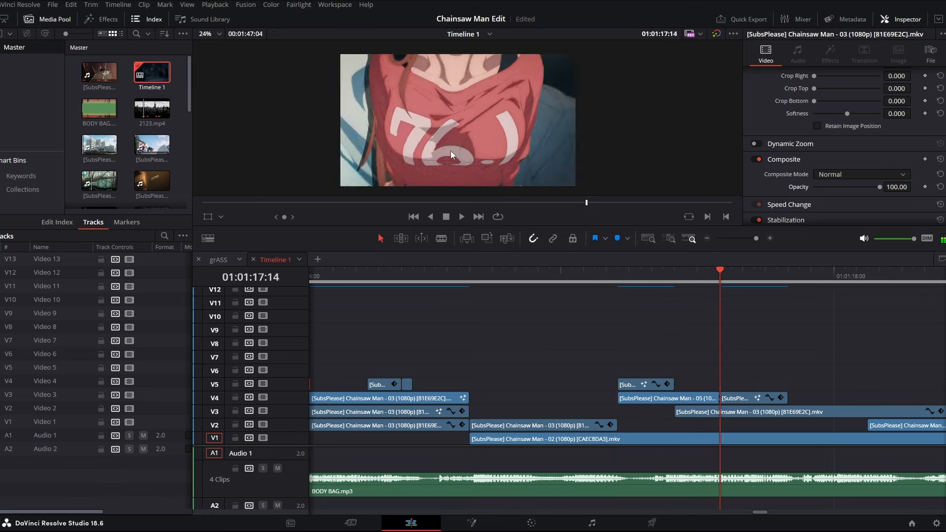
Step back and forth through the V4 clip's masked transition from 01:01:17:14 to 01:01:17:19
key(Right)
key(Right)
key(Left)
key(Left)
key(Left)
key(Right)
key(Right)
key(Right)
key(Right)
key(Right)
key(Right)
key(Right)
key(Right)
key(Right)
key(Right)
key(Right)
key(Right)
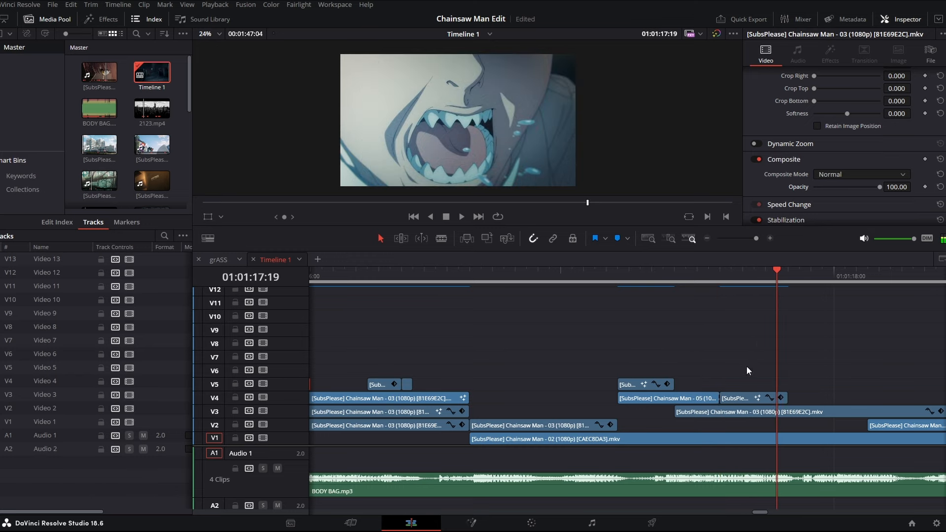
Step through the V3 clip's change to the V2 Chainsaw Man - 03 clip, from 01:01:17:19 to 01:01:18:16
drag(756, 239, 754, 239)
key(Right)
key(Right)
key(Right)
key(Right)
key(Right)
key(Right)
key(Right)
key(Right)
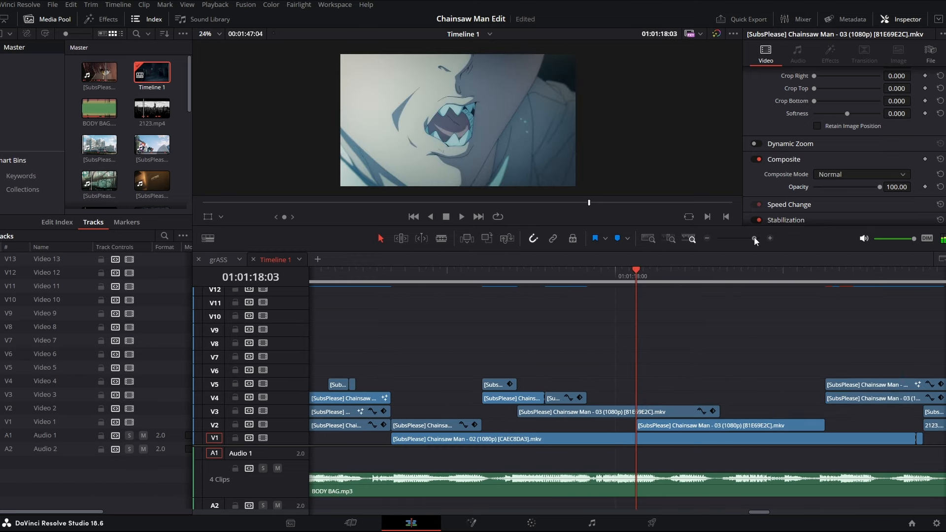
key(Right)
key(Right)
key(Right)
key(Right)
key(Right)
key(Right)
key(Right)
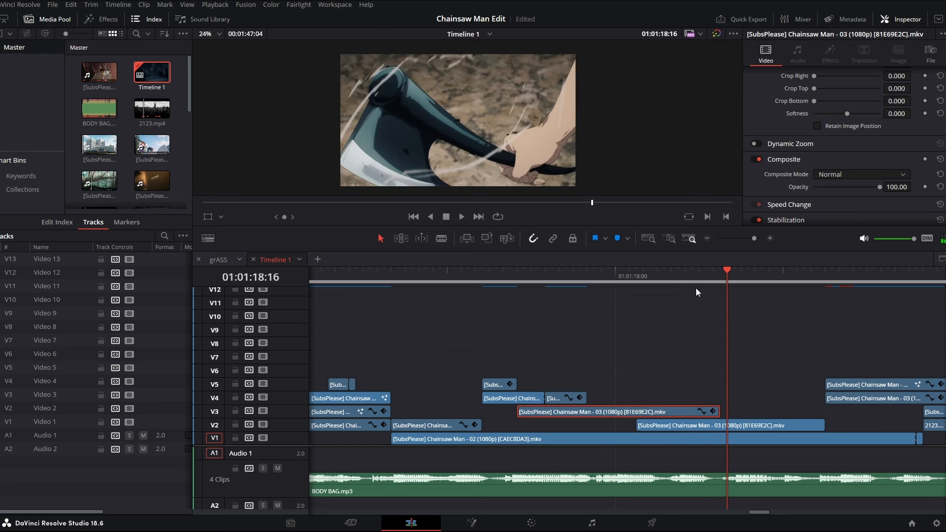
key(Left)
key(Left)
key(Left)
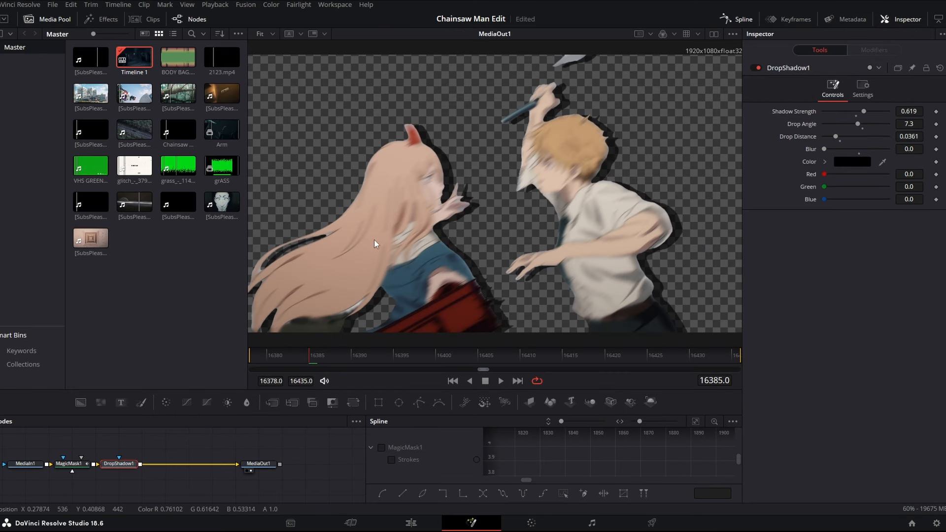
Scrub through the V5 clip's MagicMask and DropShadow composition in Fusion and return to the Edit page
drag(345, 356, 488, 370)
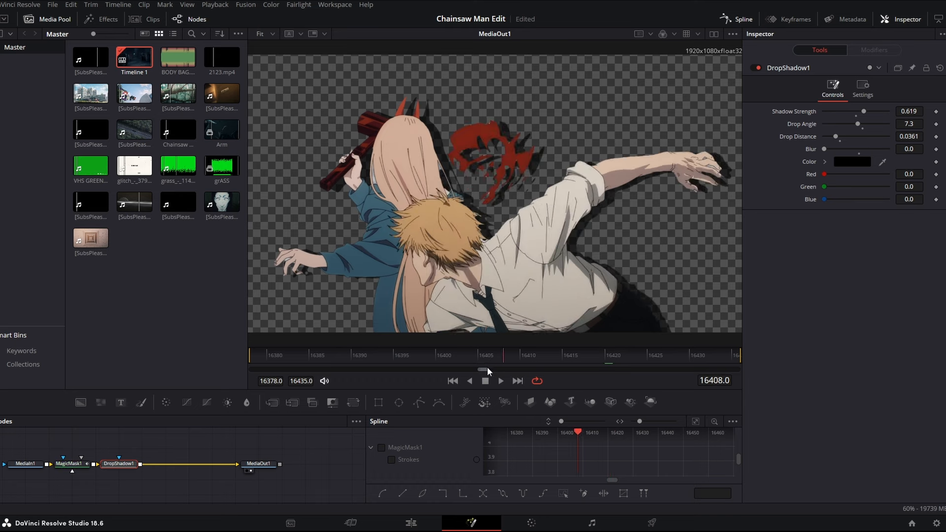
click(411, 523)
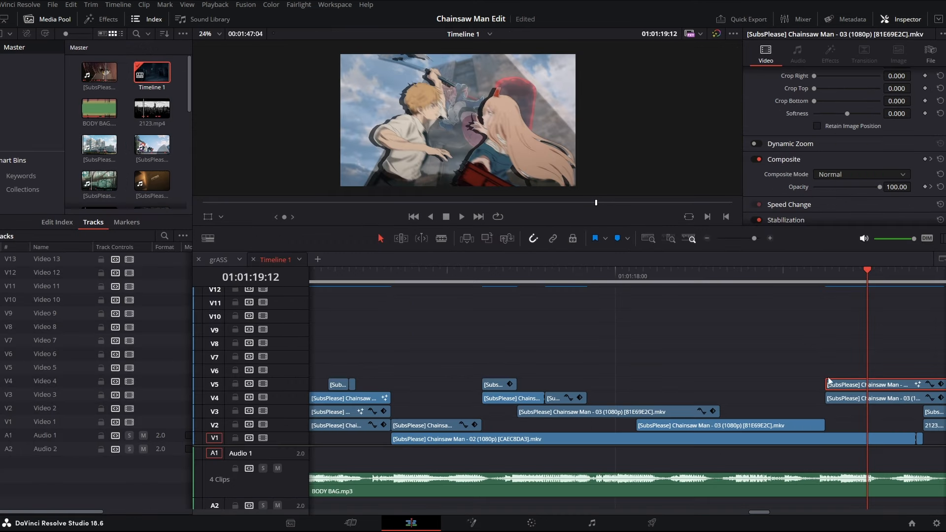
Look at the V3 Chainsaw Man - 03 clip's opacity fade and V2 2123.mp4 background while playing back the layered section
click(729, 412)
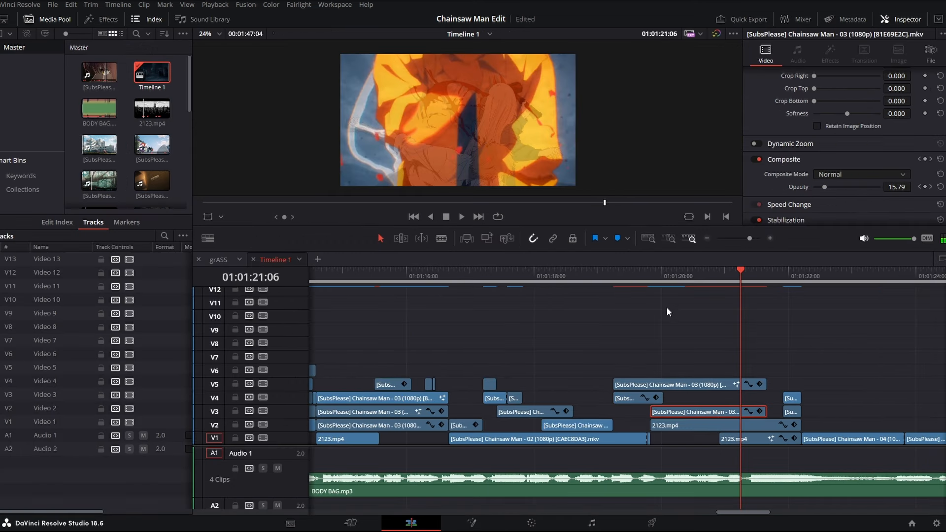
click(633, 275)
key(space)
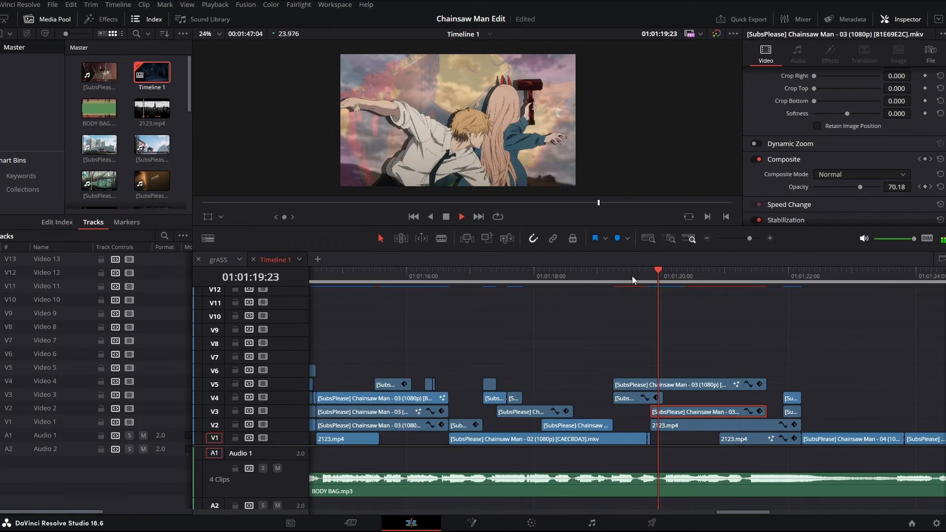
click(712, 425)
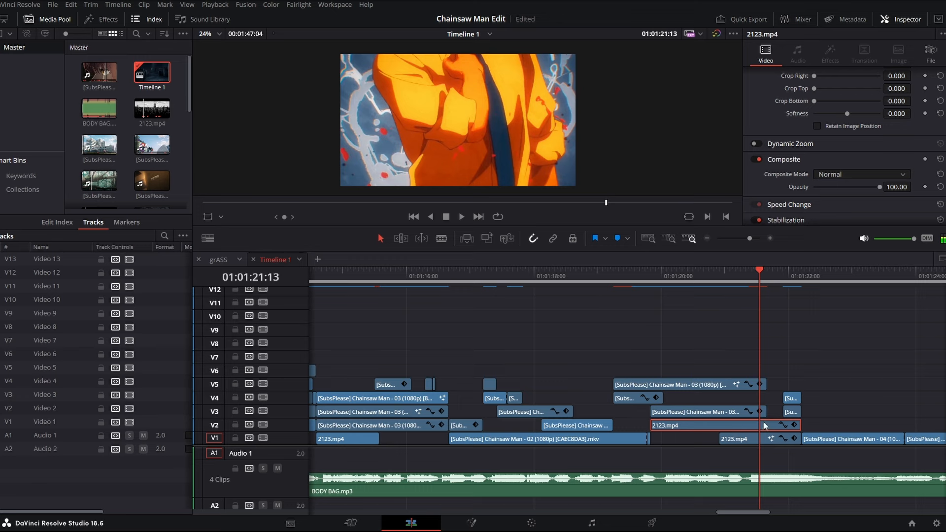
key(space)
key(space)
Select the V4 Chainsaw Man - 04 clip at 01:01:21:22 and play the edit on from there past 01:01:26:04
click(784, 277)
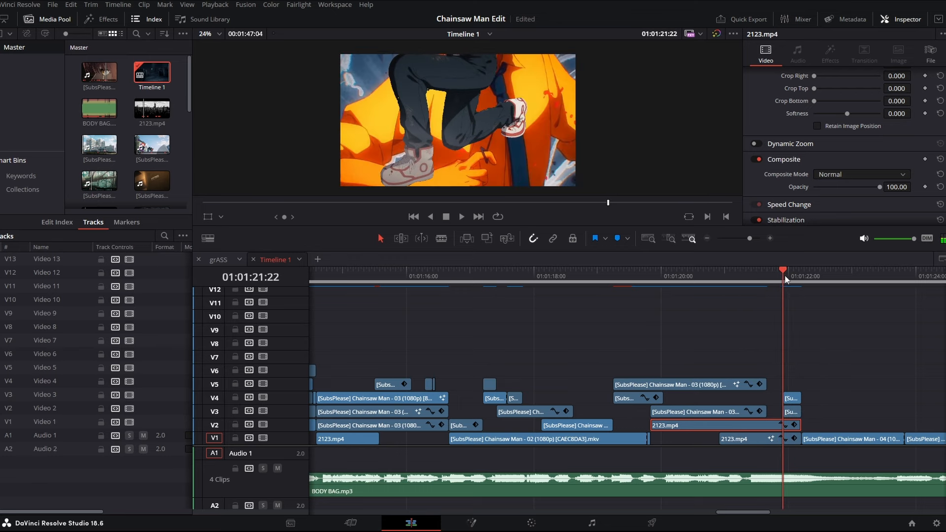
click(792, 399)
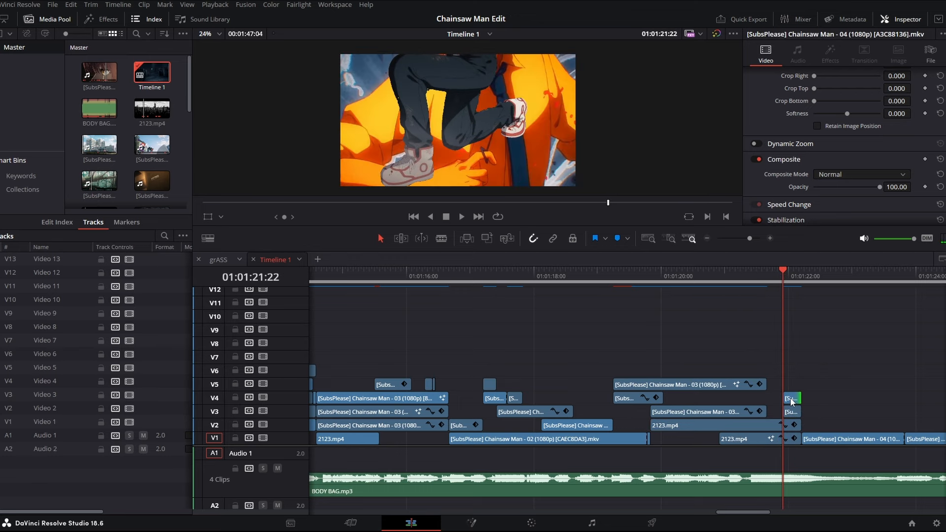
key(space)
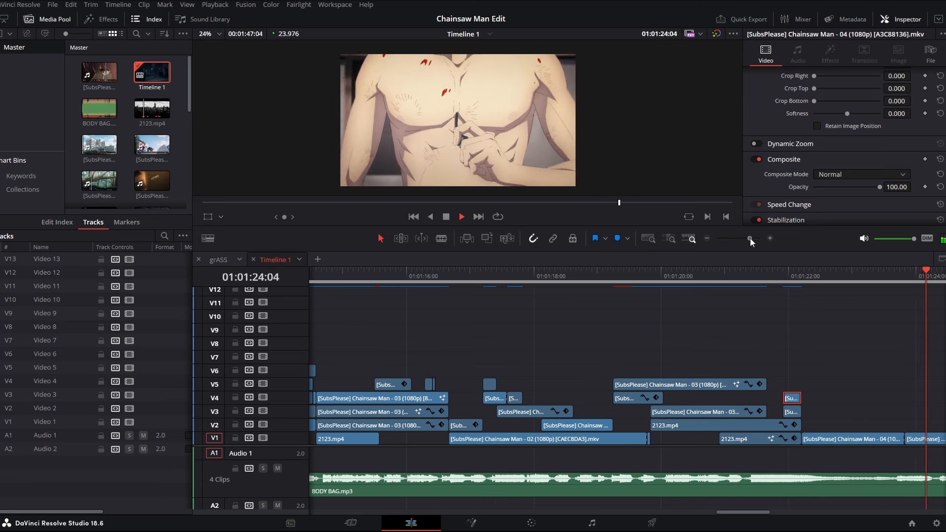
drag(750, 238, 746, 238)
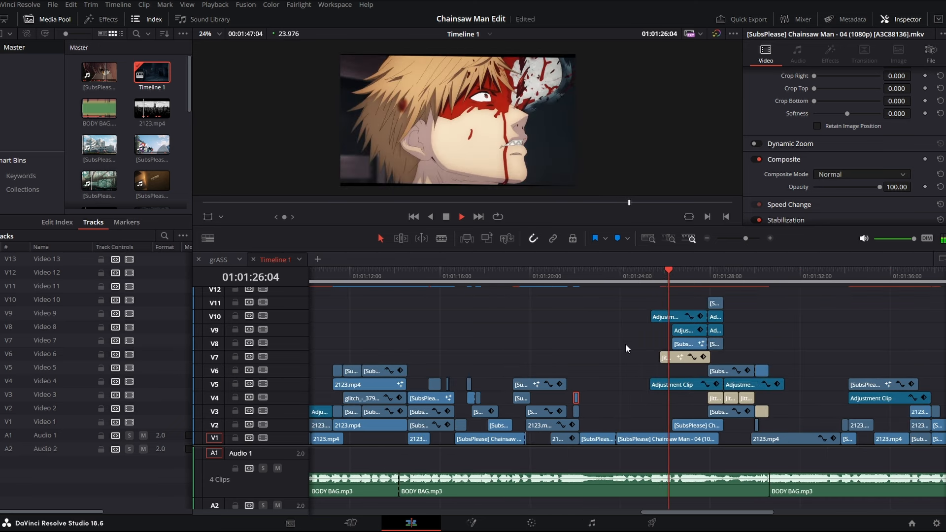
key(space)
Inspect the V10 adjustment clip's Rotation Angle keyframe at 01:01:26:02 and keep its easing at Ease In and Out
click(647, 278)
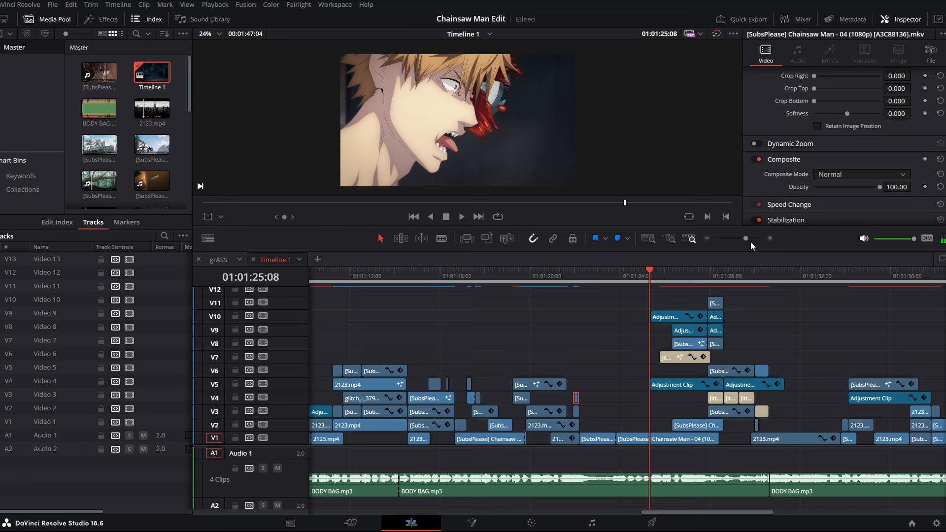
drag(746, 239, 750, 238)
drag(632, 277, 644, 277)
click(674, 318)
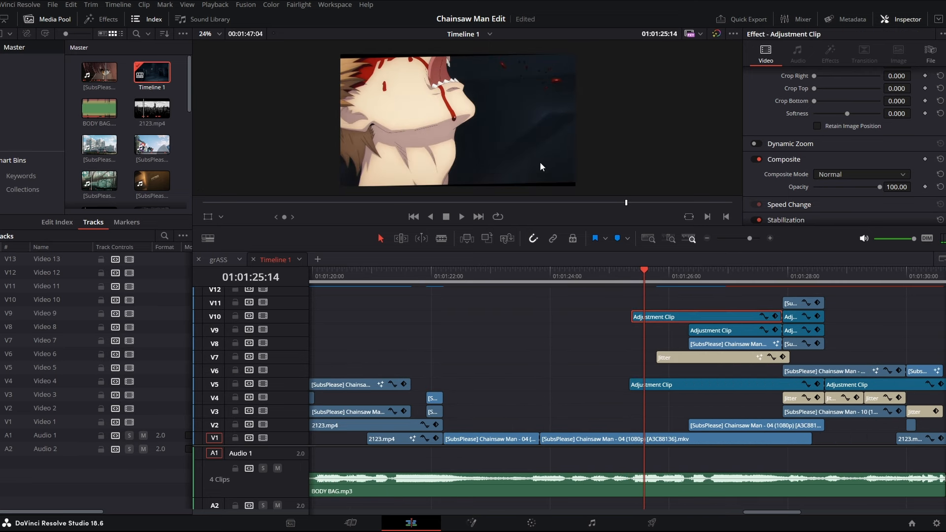
scroll(918, 121, up, 5)
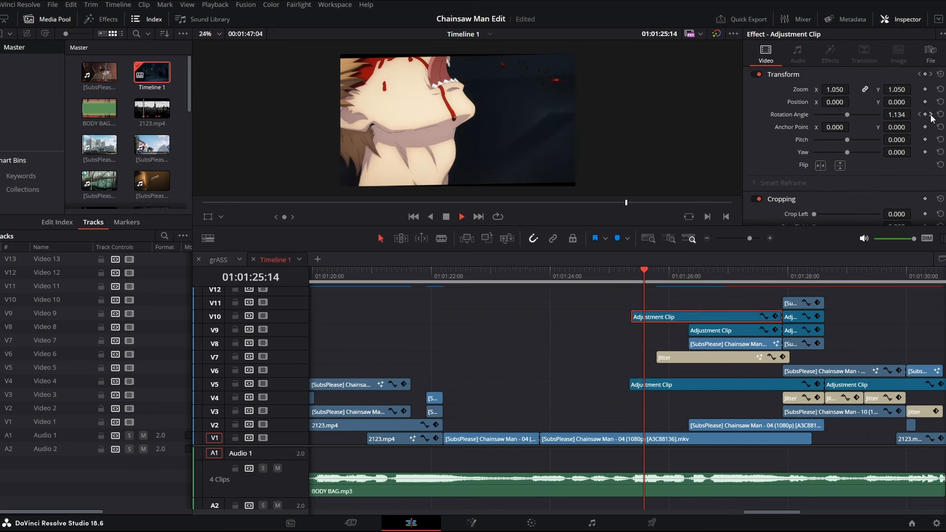
click(931, 115)
right_click(926, 115)
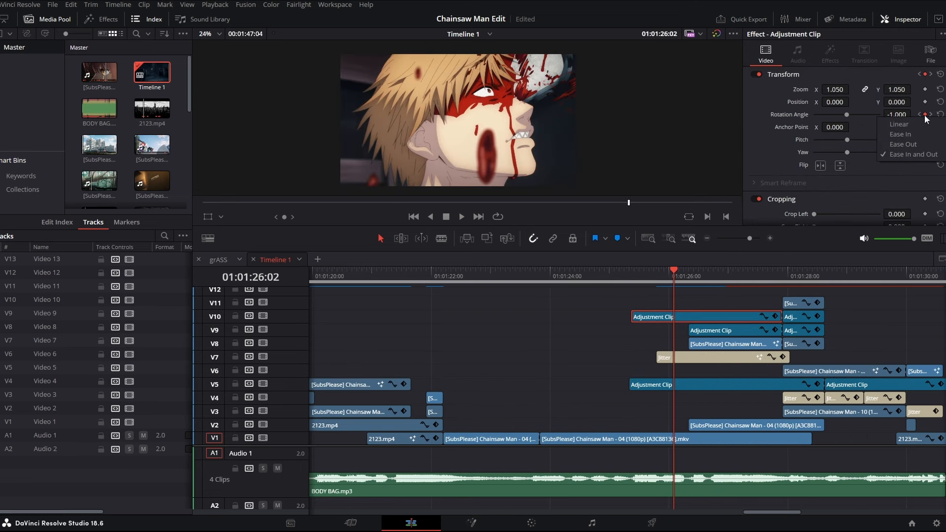
click(915, 156)
Play back the V10 adjustment clip's rotation from 01:01:25:08 and park the playhead at 01:01:26:18
drag(673, 282, 628, 282)
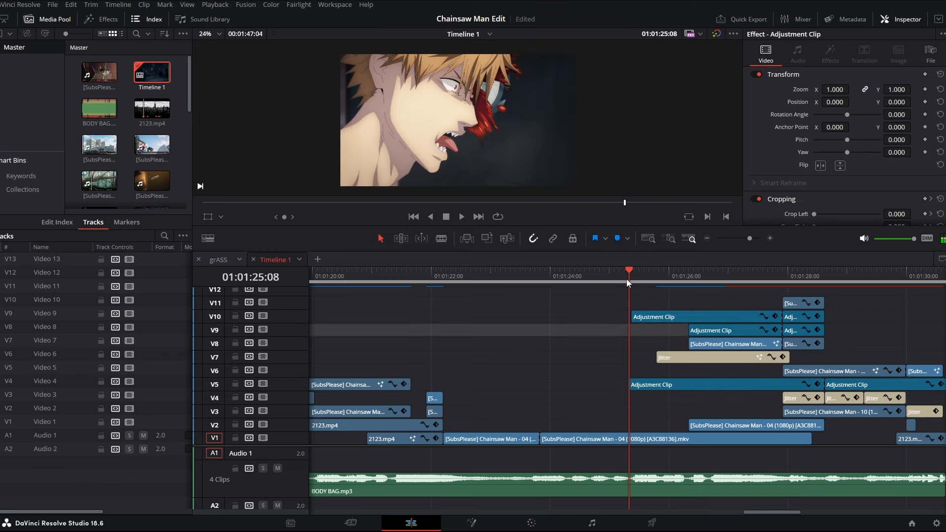
click(676, 317)
key(space)
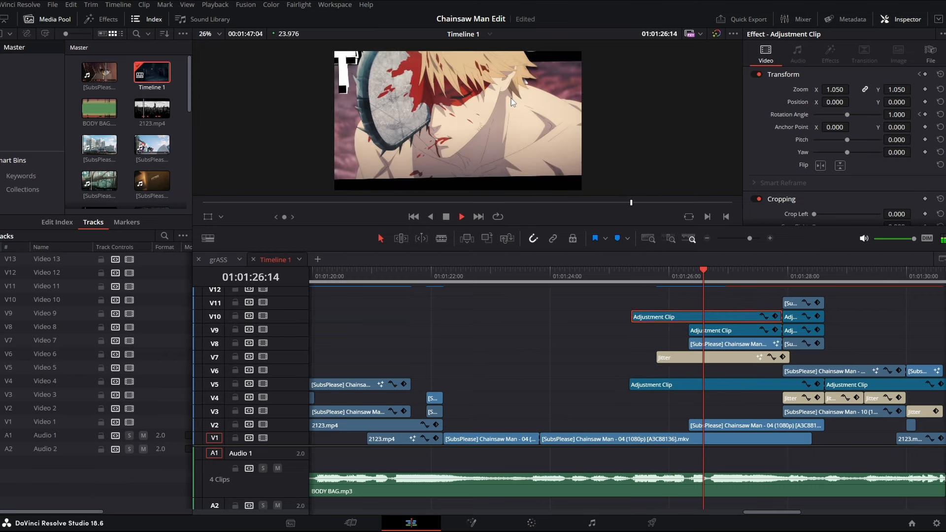
key(space)
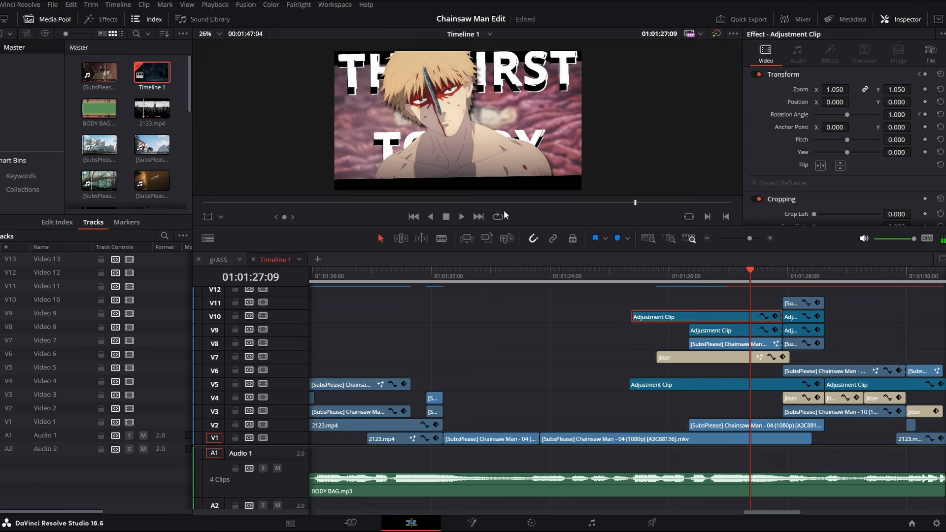
click(713, 283)
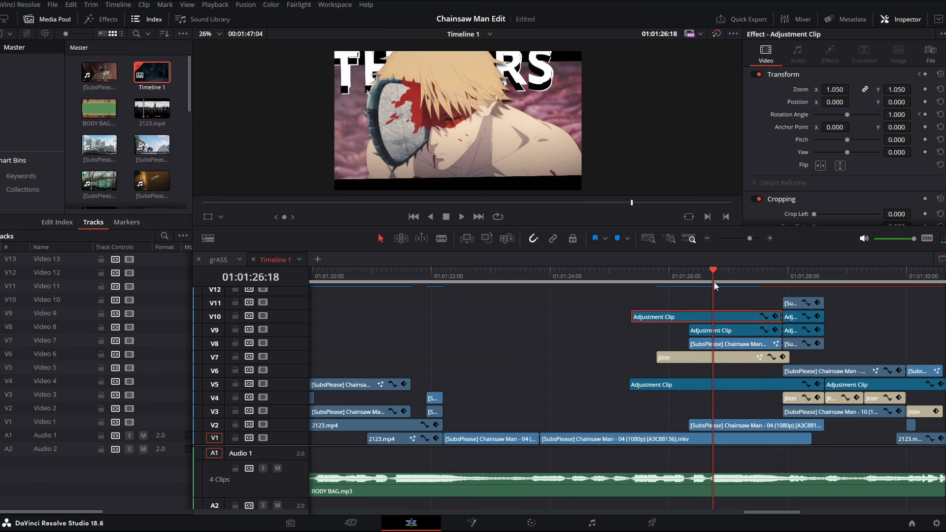
Disable and re-enable track V10 to compare its effect at 01:01:26:18, and select the V9 adjustment clip
click(266, 315)
click(264, 316)
click(703, 331)
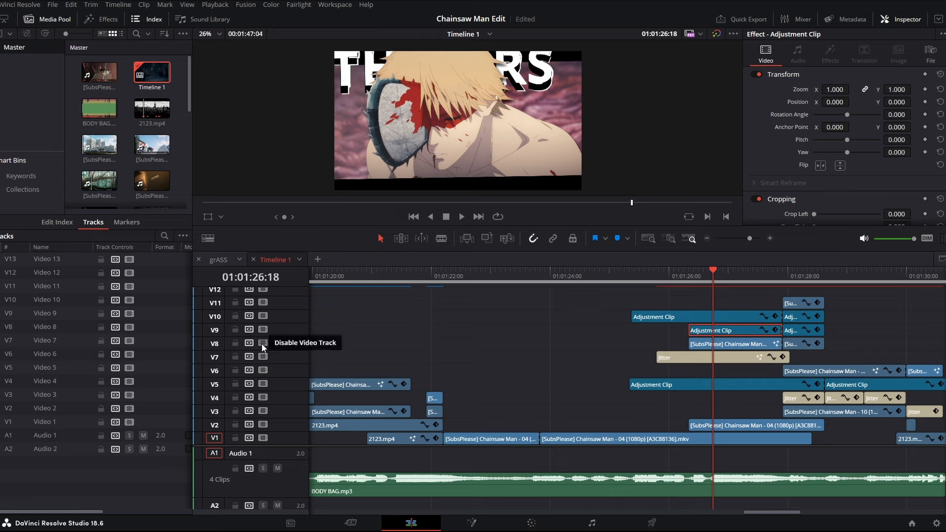
Disable and re-enable track V9 at 01:01:26:18 to compare its adjustment clip's effect on the shot
click(263, 329)
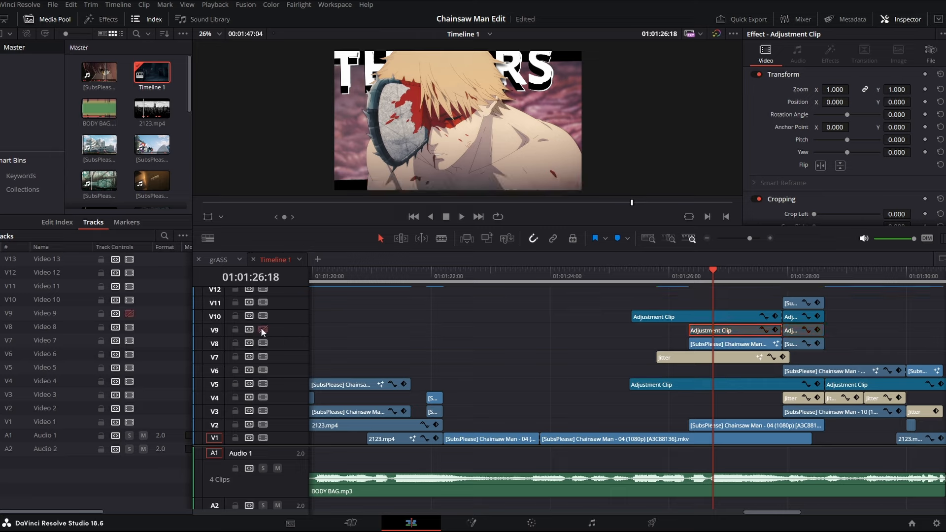
click(262, 330)
click(262, 329)
click(263, 329)
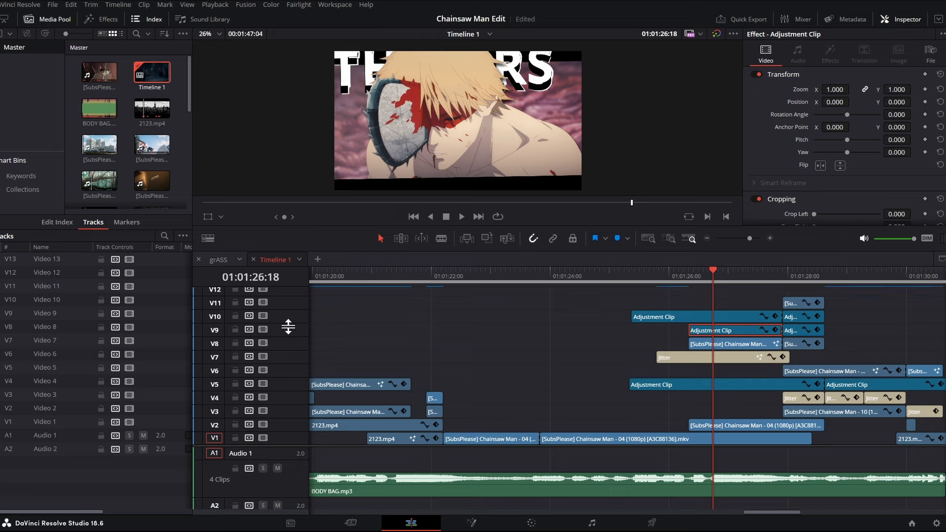
Select the V8 Chainsaw Man - 04 clip and disable and re-enable track V8 to compare the masked character layer
click(725, 347)
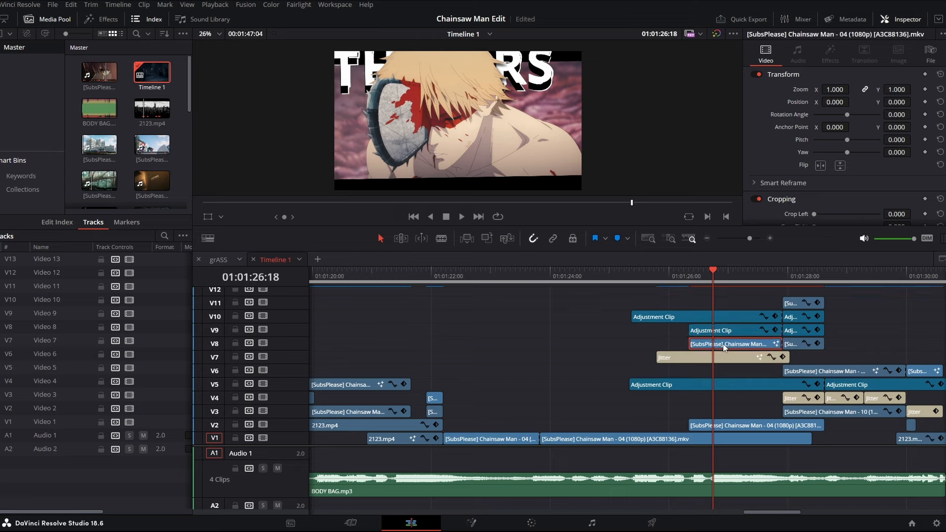
click(264, 342)
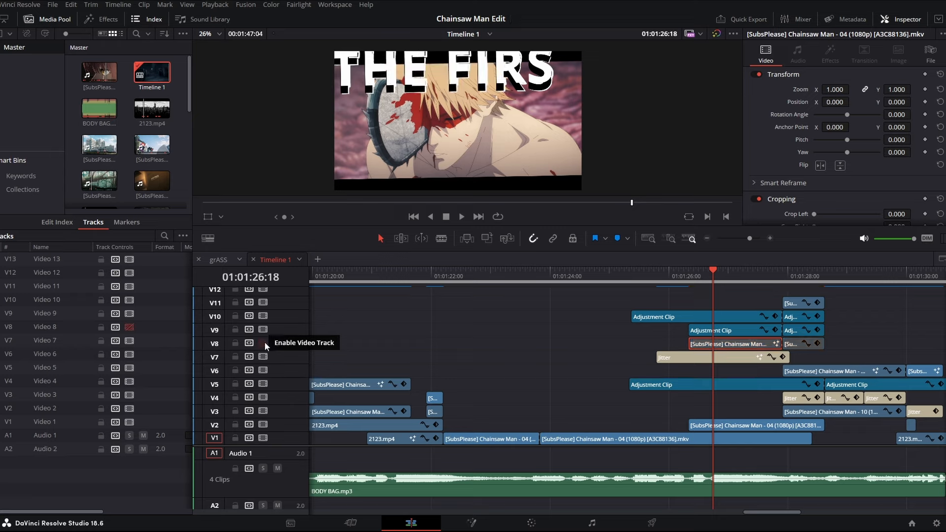
click(265, 342)
click(265, 341)
click(264, 341)
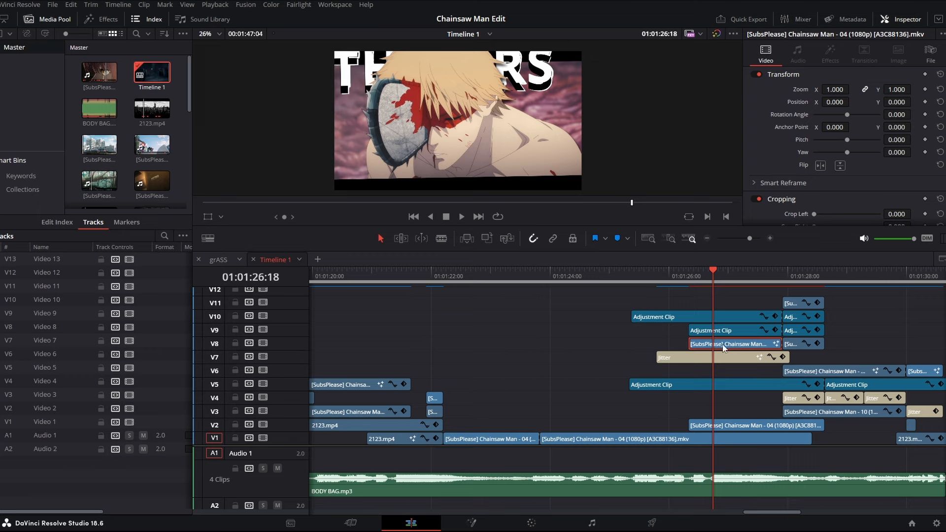
Select the V7 Jitter title and disable and re-enable tracks V7 and V6 to compare the shot without each
click(694, 362)
click(264, 355)
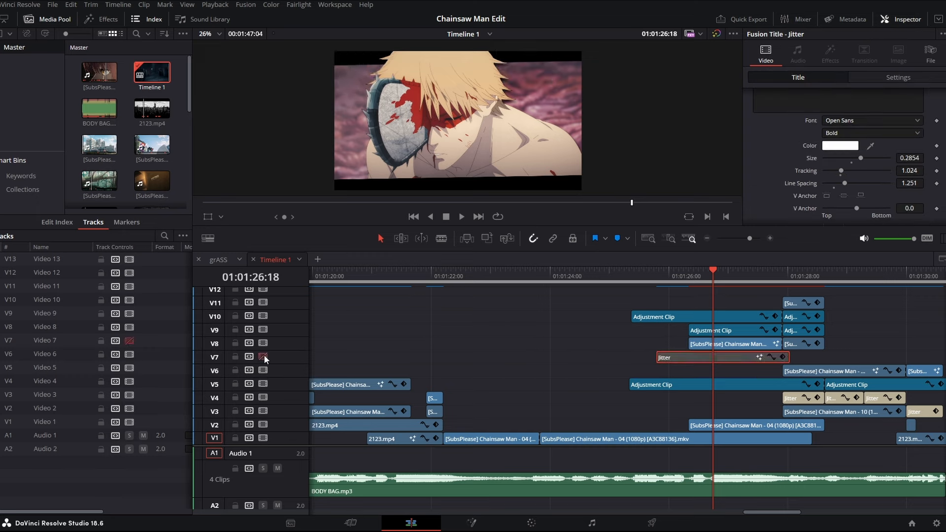
click(264, 355)
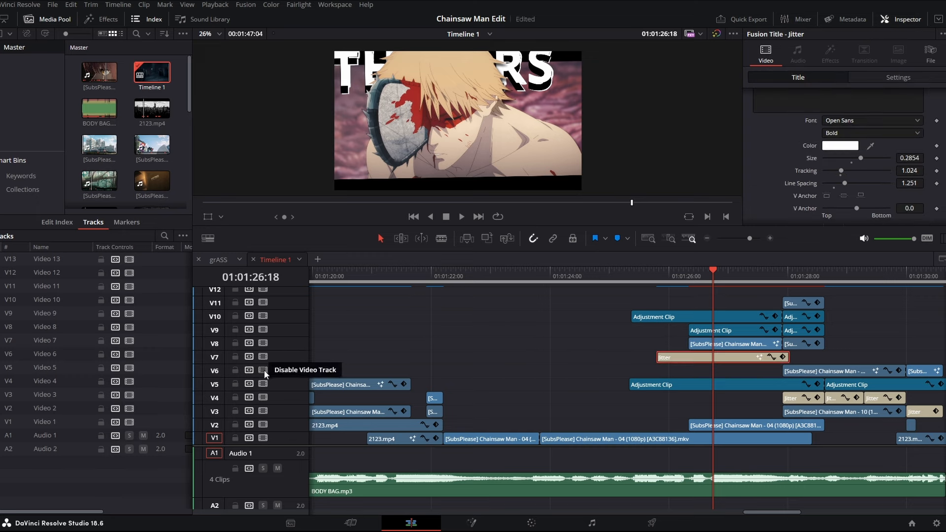
click(262, 370)
click(263, 370)
Repeatedly disable and re-enable track V5 at 01:01:26:18 to compare its adjustment clip's effect
click(263, 383)
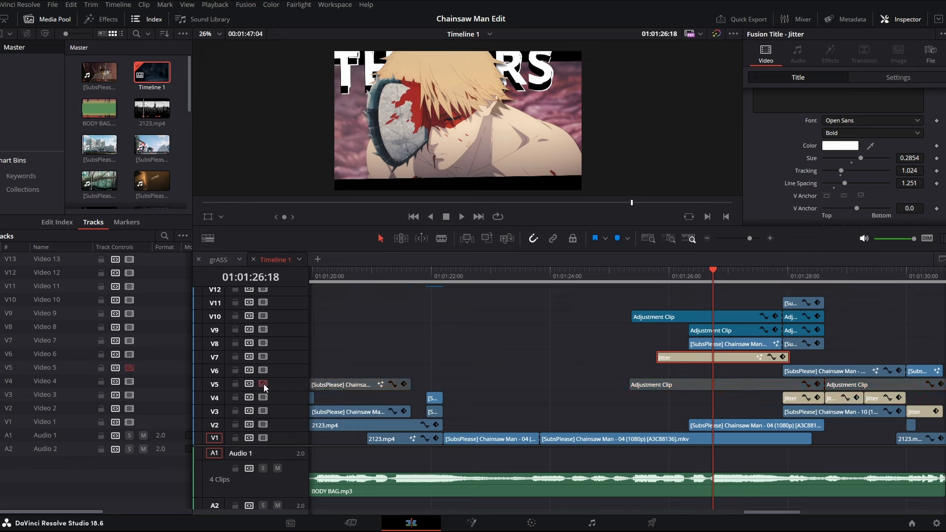
click(263, 383)
click(263, 384)
click(263, 383)
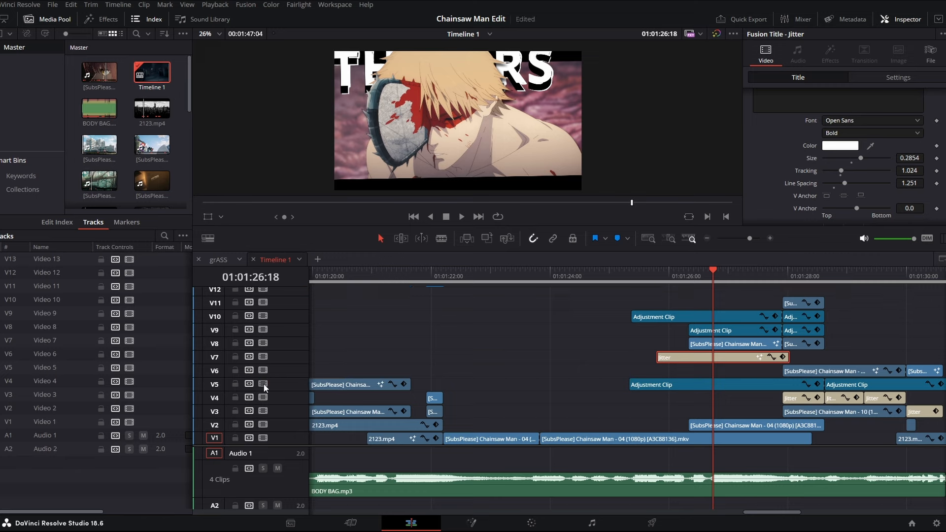
click(264, 384)
click(264, 384)
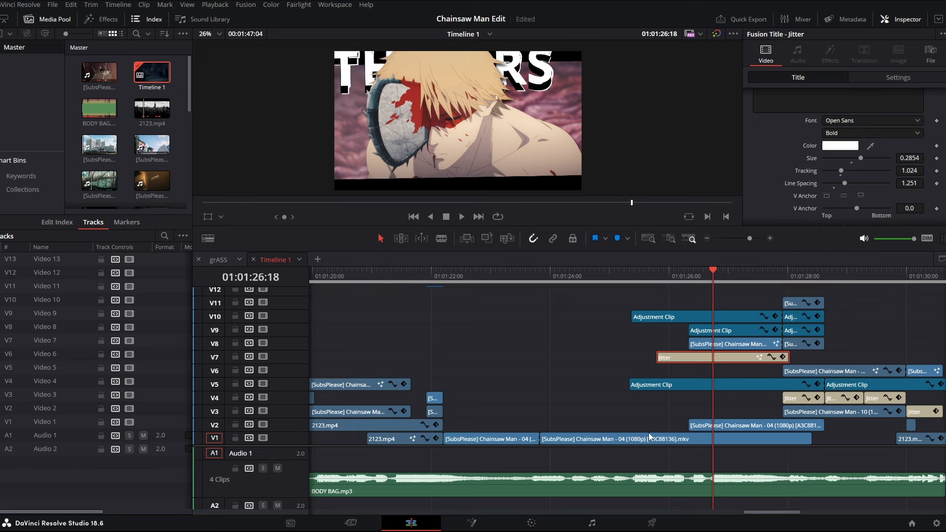
Select the V2 Chainsaw Man - 04 clip and disable and re-enable track V2 to check what the background layer contributes
click(729, 427)
click(263, 424)
click(263, 424)
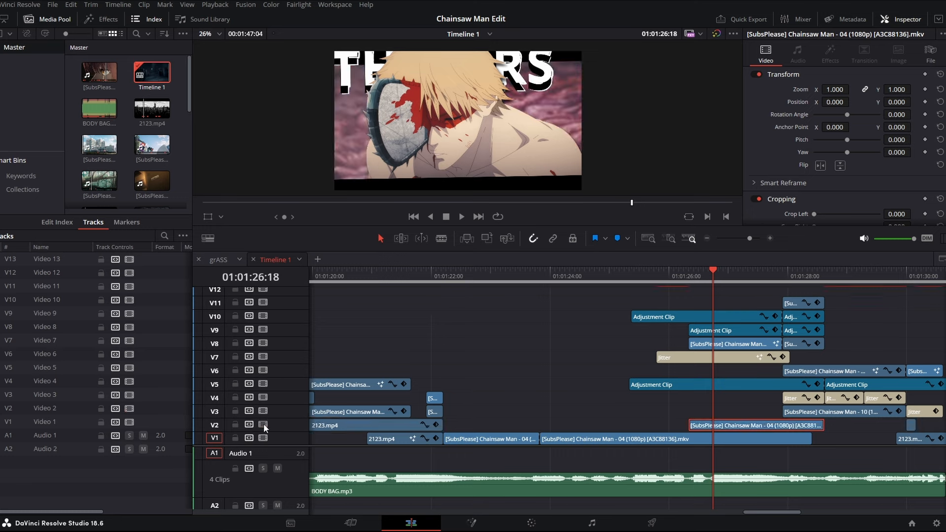
Replay the layered title shot through 01:01:28:02 and park the playhead at 01:01:28:00
key(space)
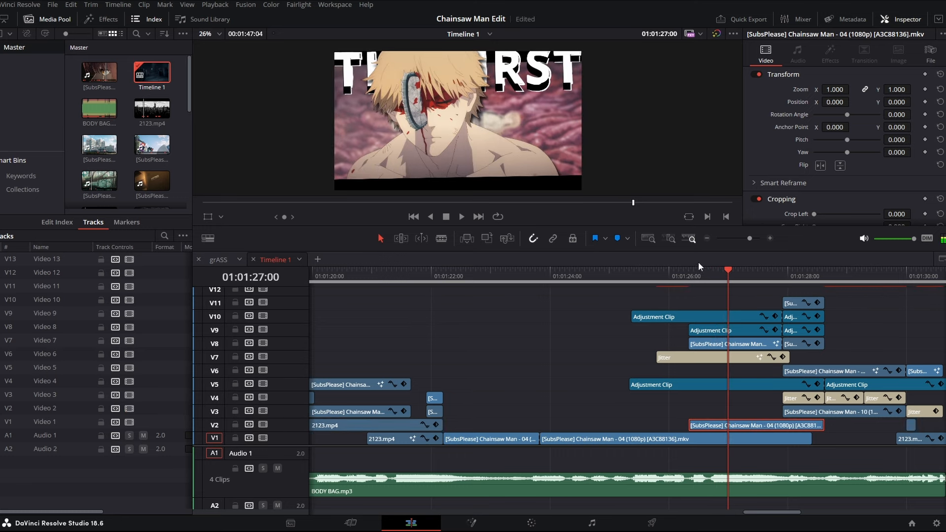
click(682, 268)
key(space)
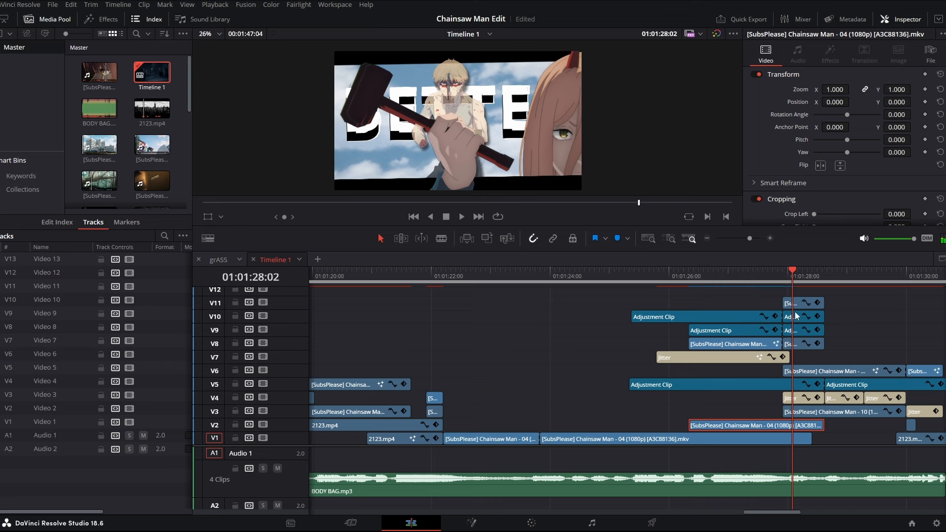
click(782, 281)
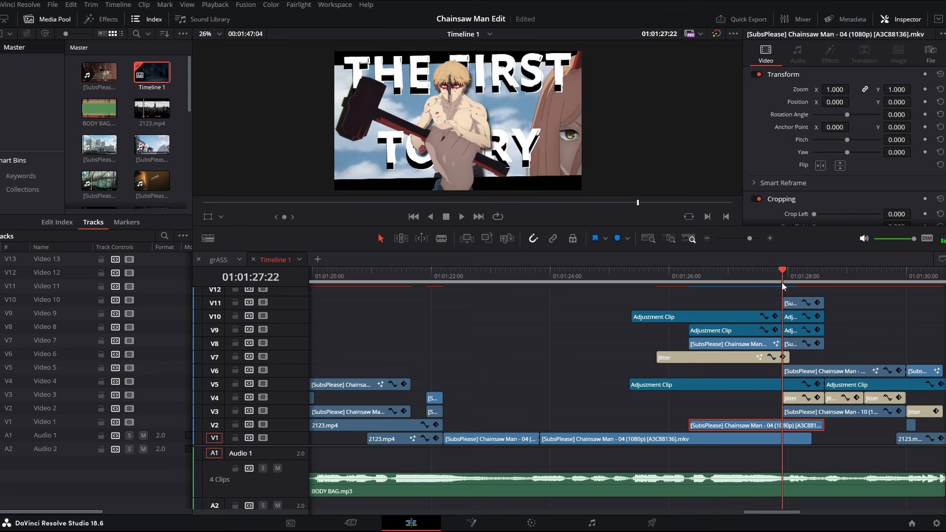
click(753, 241)
key(Right)
key(Right)
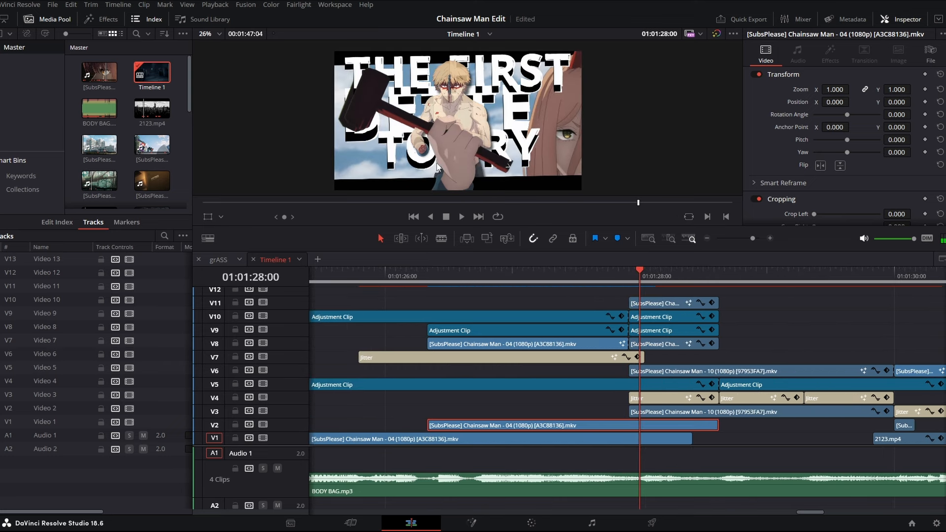
Select the V11 Chainsaw Man - 10 clip, step frame by frame through the transition to 01:01:28:02, and park at 01:01:28:01
click(633, 303)
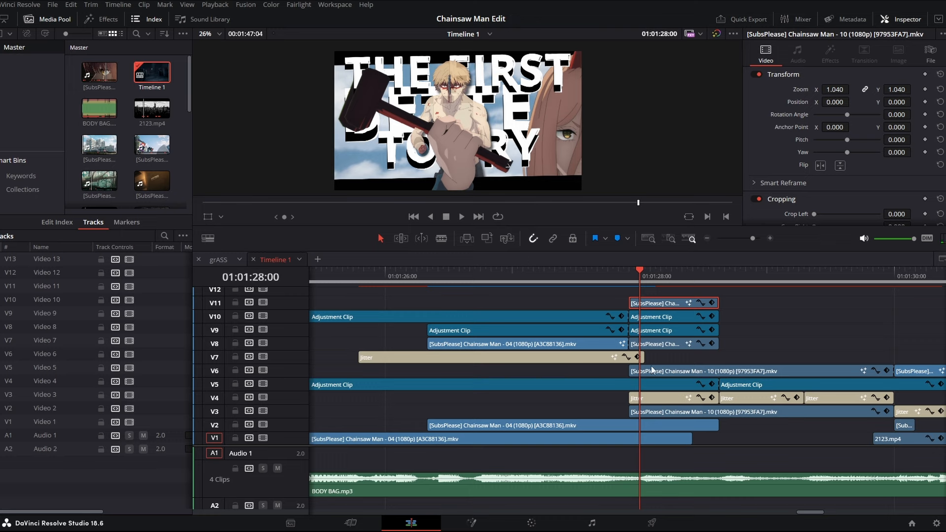
click(632, 276)
key(Right)
key(Right)
key(Right)
key(Right)
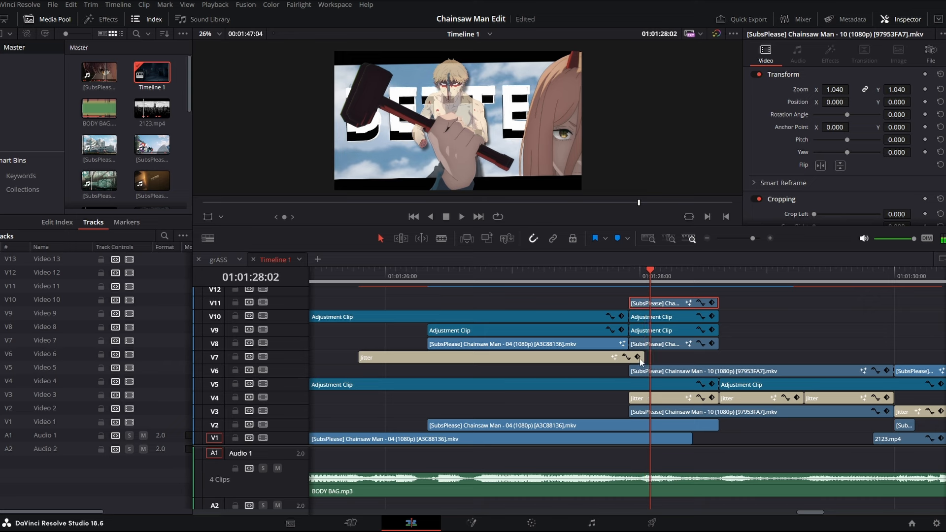
key(space)
key(Left)
right_click(659, 303)
click(713, 148)
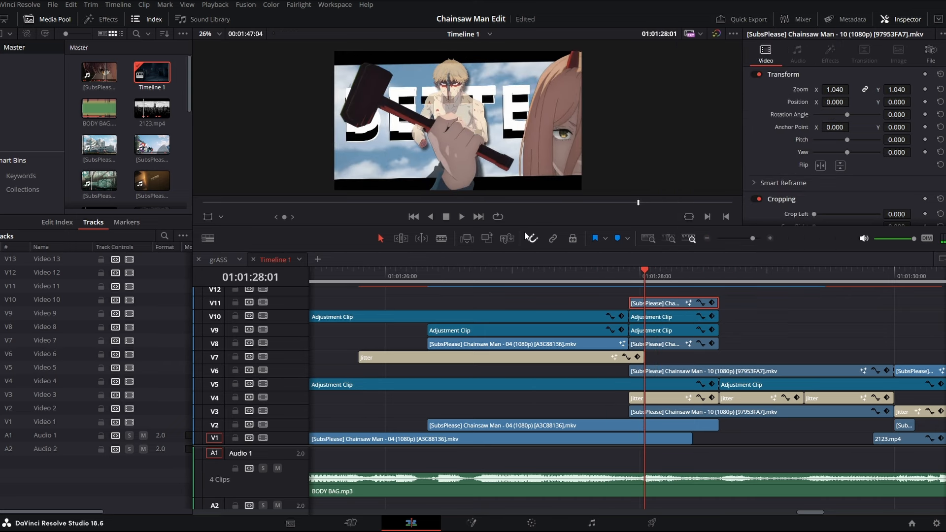
Disable and re-enable tracks V11 and V10 in turn at 01:01:28:01 to compare the hammer layer and adjustment clip
click(263, 302)
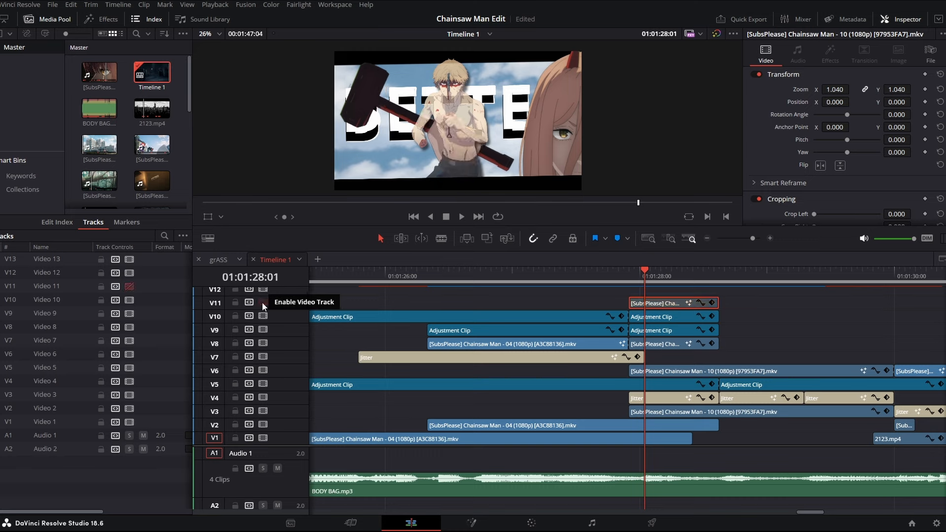
click(262, 302)
click(261, 314)
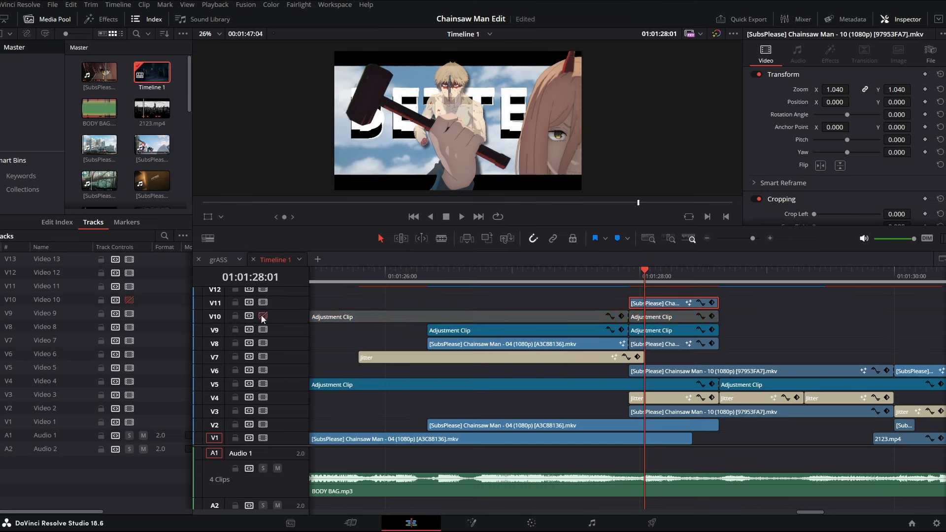
click(261, 315)
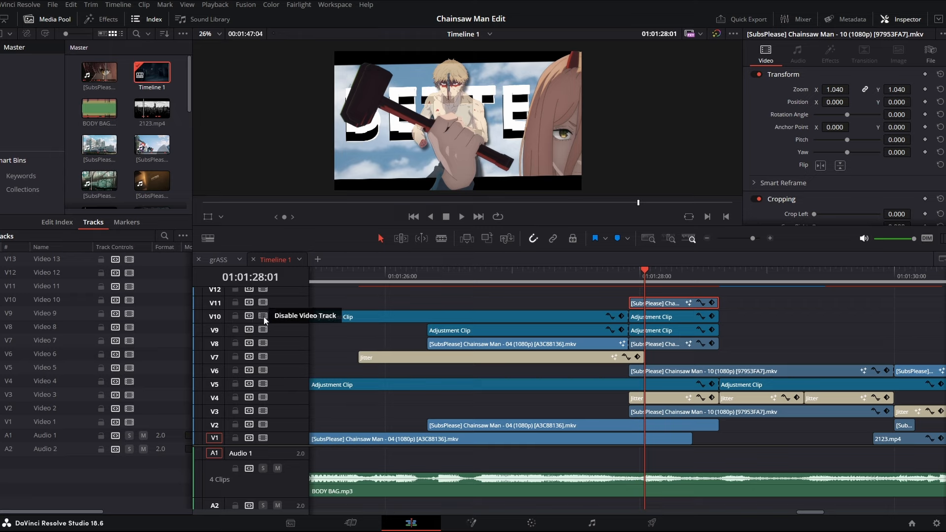
Disable and re-enable tracks V9 and V8 in turn at 01:01:28:01 to compare the adjustment clip and masked character
click(263, 330)
click(261, 333)
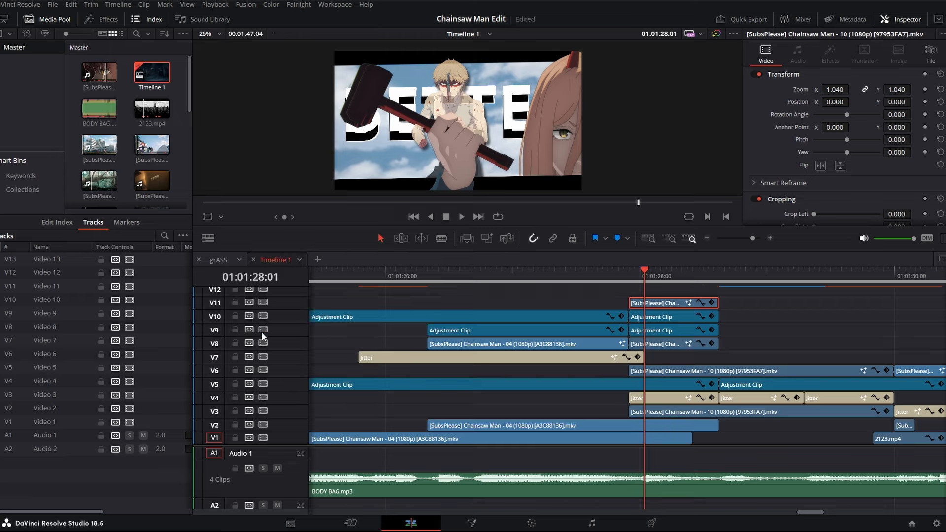
click(262, 332)
click(261, 332)
click(263, 343)
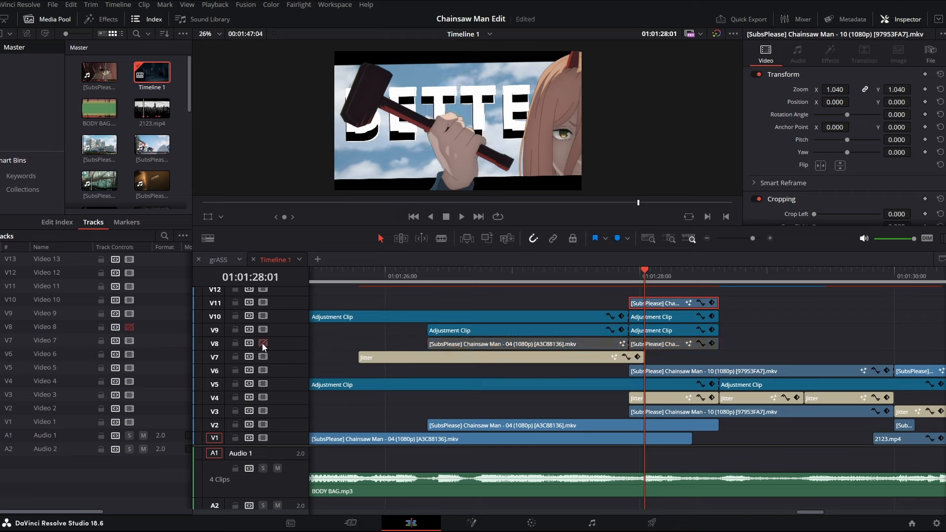
click(263, 343)
click(263, 343)
click(263, 343)
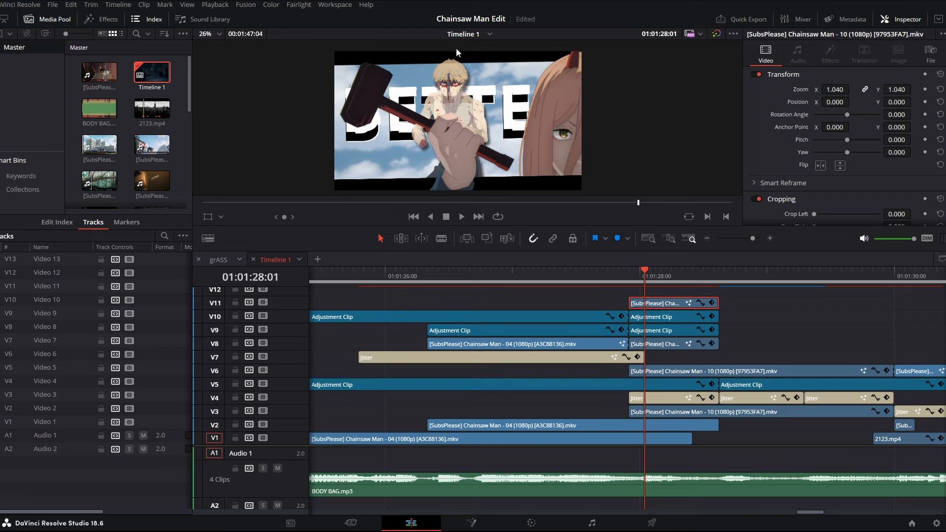
Disable and re-enable tracks V6 and V5 in turn at 01:01:28:01 to compare their layers, saving the project along the way
key(ctrl+s)
click(263, 370)
click(263, 369)
click(263, 370)
click(261, 368)
key(ctrl+s)
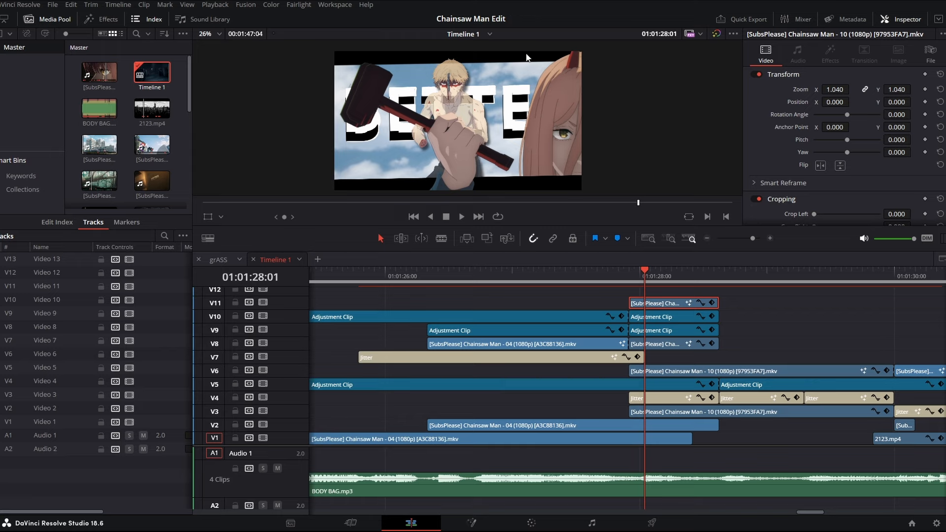
click(262, 382)
click(261, 382)
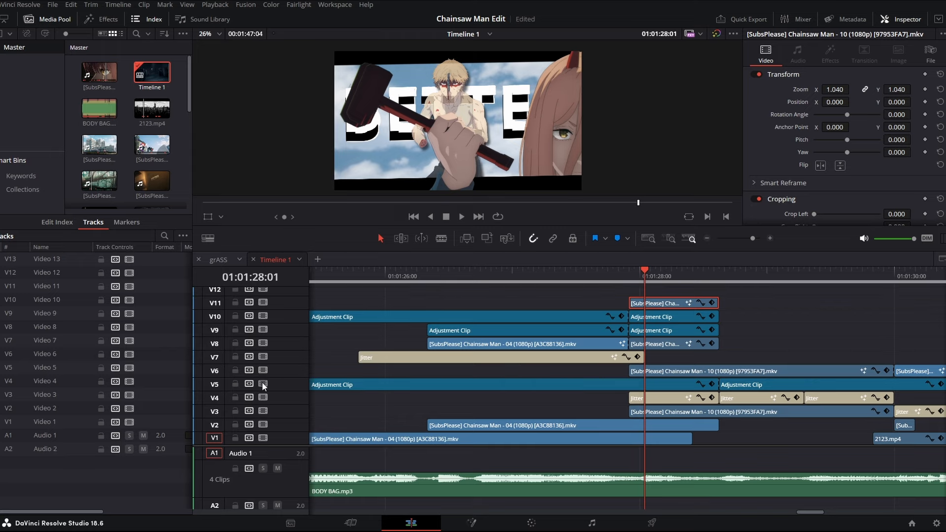
key(ctrl+s)
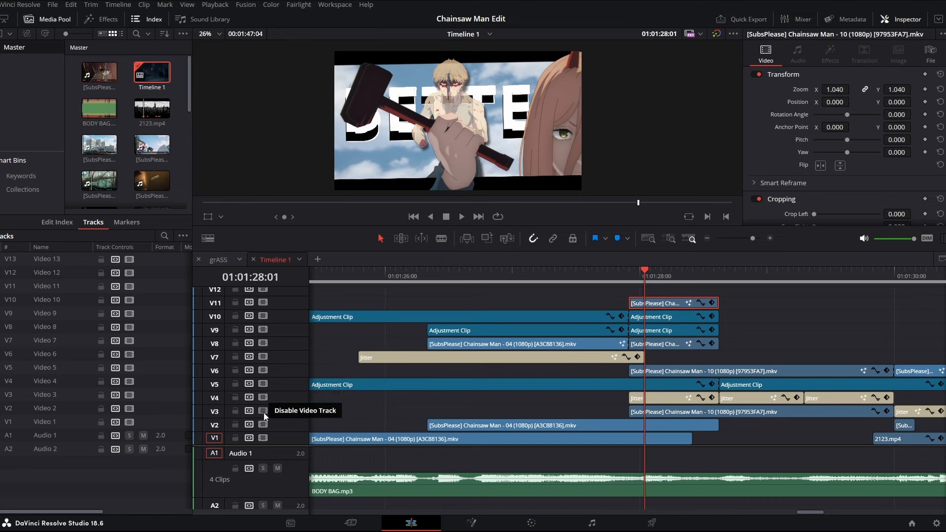
Disable and re-enable tracks V3 and V4 in turn at 01:01:28:01 to compare the background clip and Jitter titles
click(264, 411)
click(264, 411)
click(263, 398)
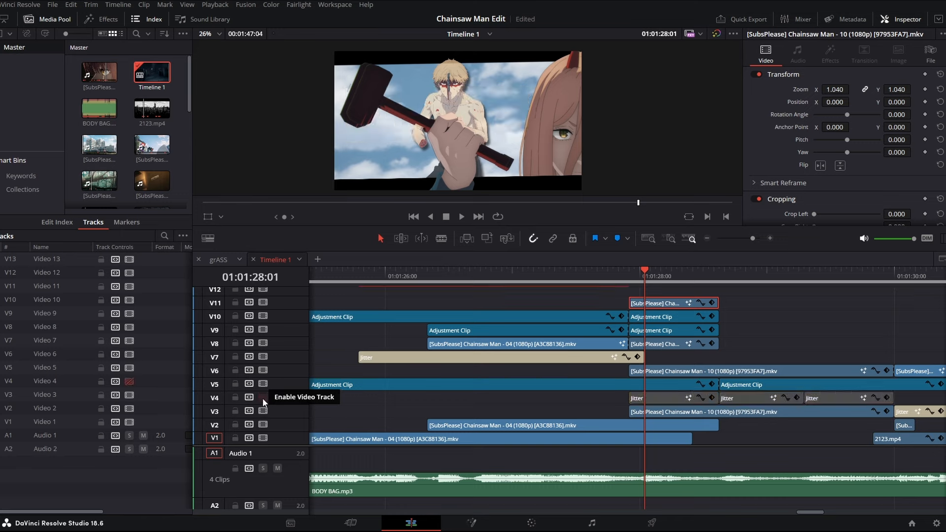
click(263, 398)
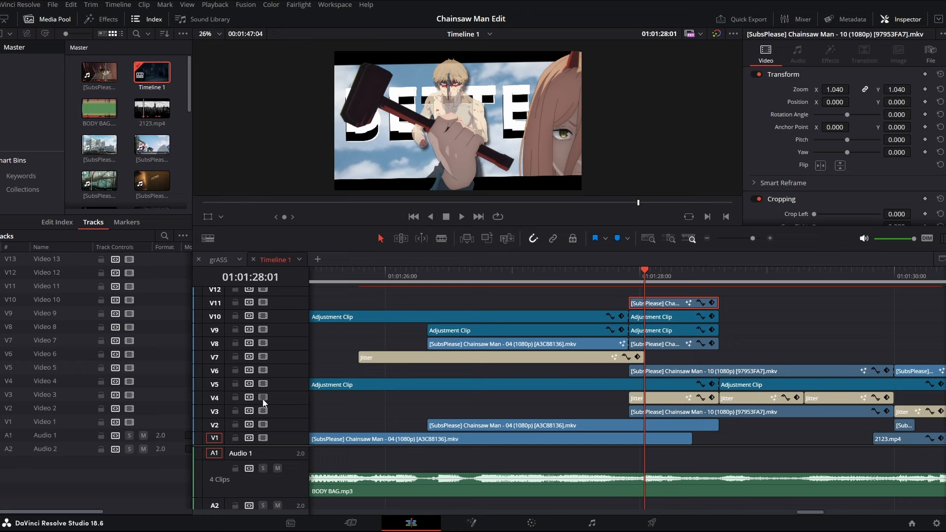
click(264, 411)
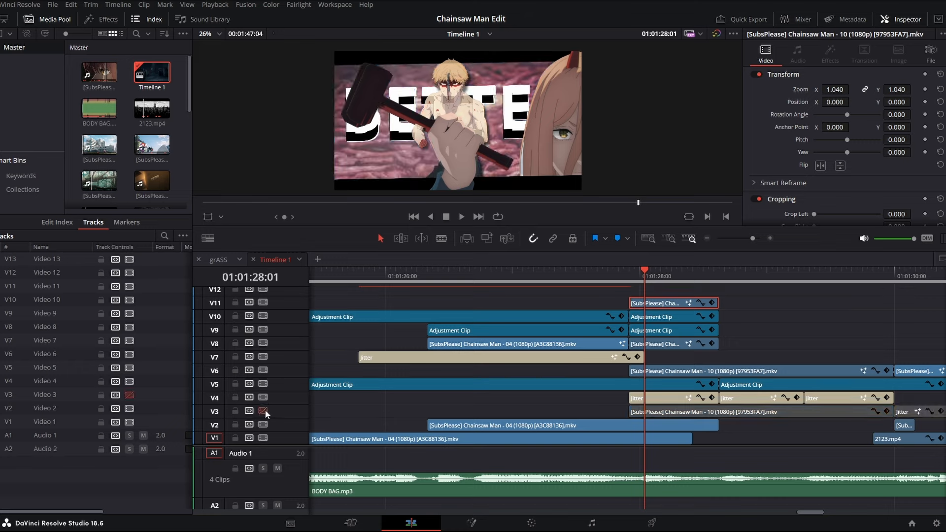
click(263, 411)
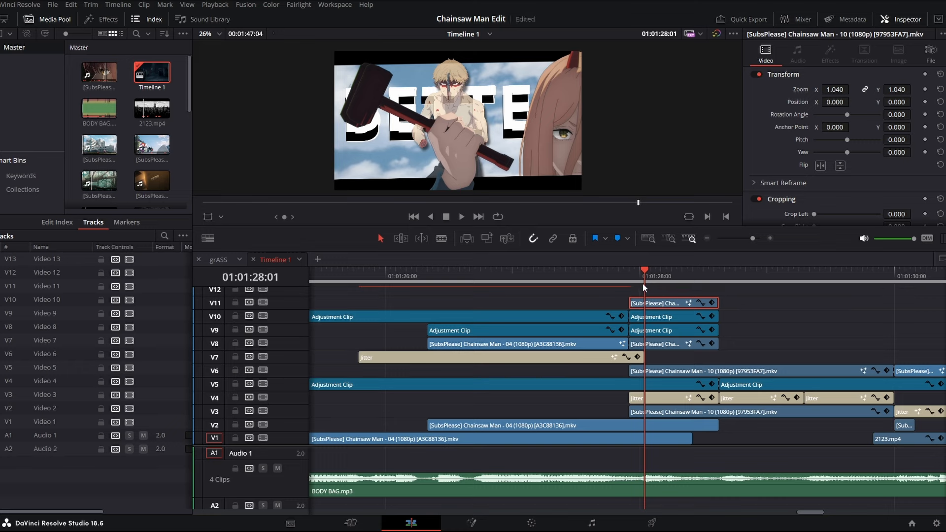
Play the edit from the start of the V11 clip past 01:01:30:13, then park at 01:01:28:17 and select the V6 clip
click(630, 277)
key(space)
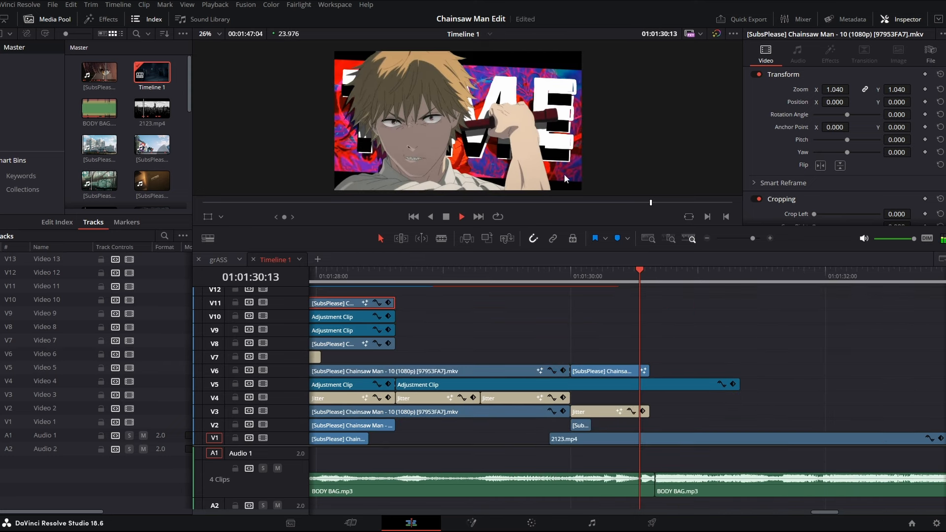
click(370, 274)
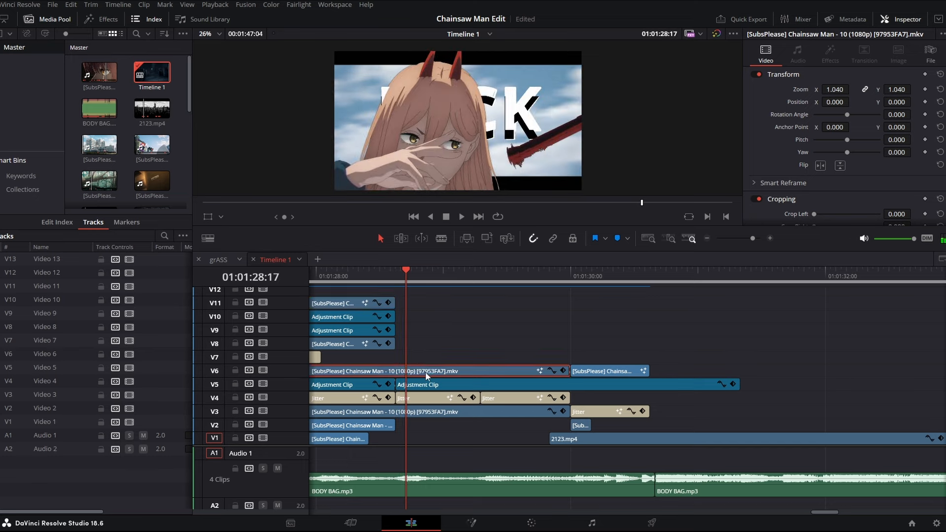
Play on to 01:01:29:00 while disabling and re-enabling track V6 to compare the LUCK shot with and without its masked layer
click(263, 372)
key(space)
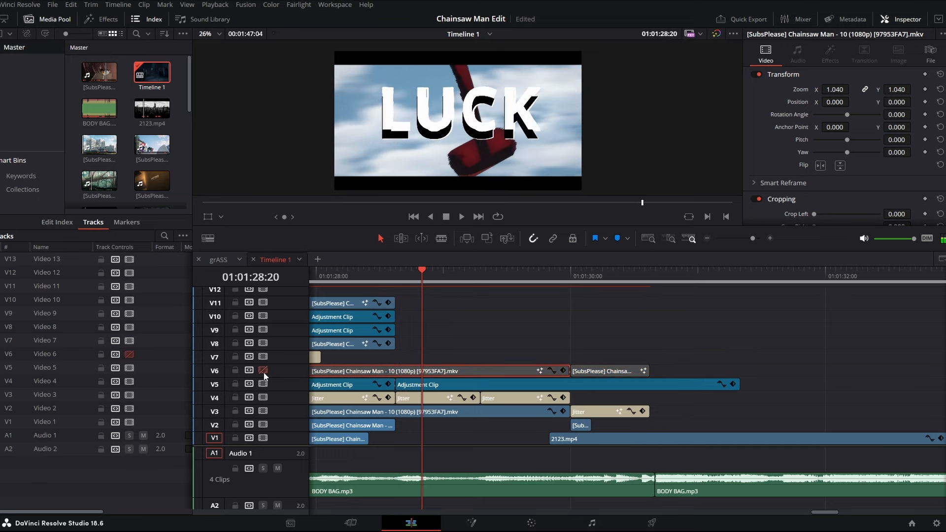
click(264, 372)
click(264, 373)
click(263, 373)
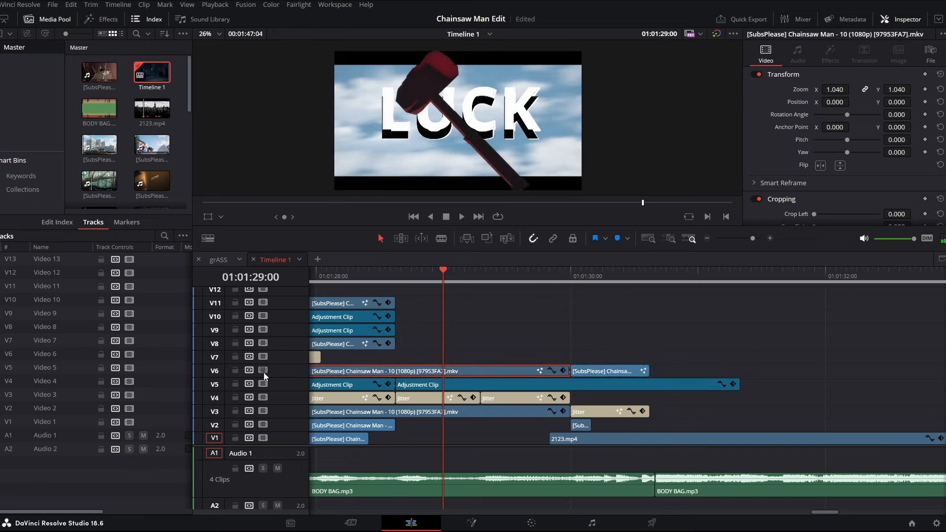
Disable and re-enable track V6 once more at 01:01:29:00 and check the neighbouring frames
click(263, 373)
click(264, 372)
key(Left)
key(Left)
key(Left)
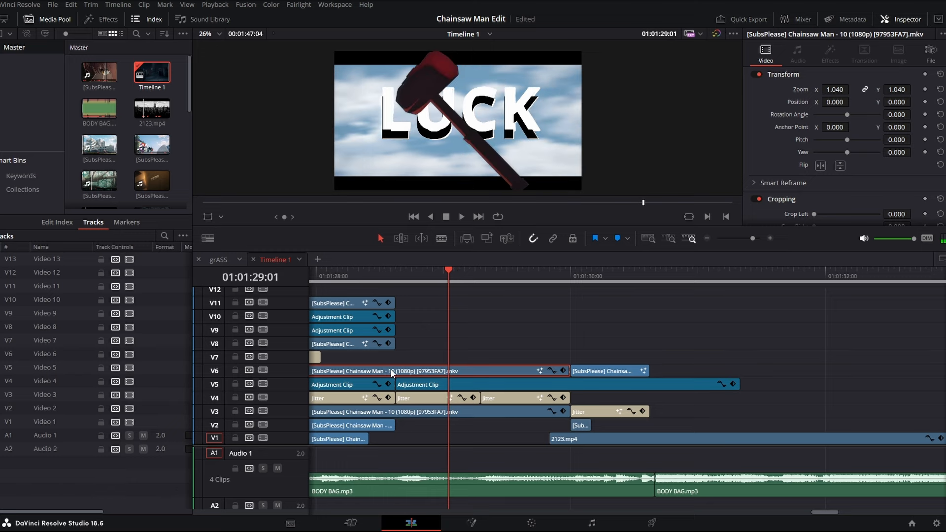
Select the long V5 adjustment clip and go back frame by frame to 01:01:28:13
click(439, 389)
key(Left)
key(Left)
key(Left)
key(Left)
key(Left)
key(Left)
key(Left)
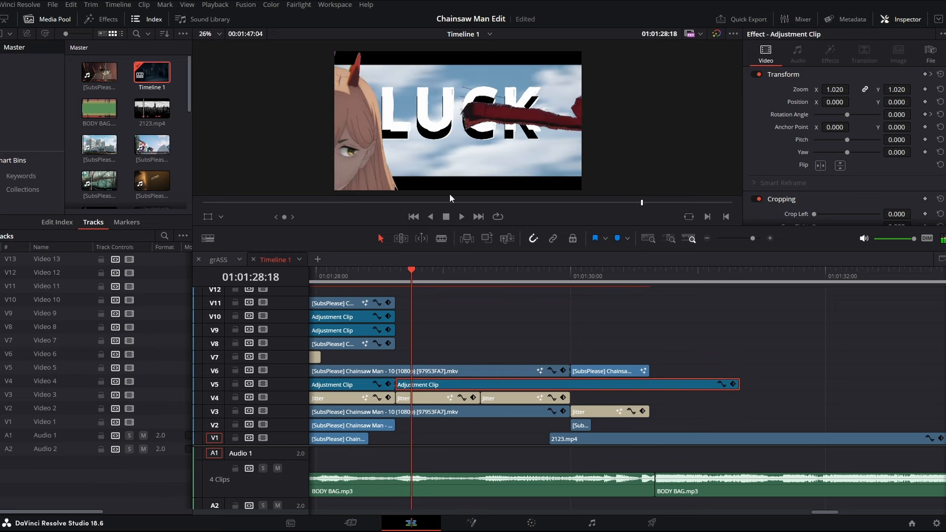
key(Left)
key(Left)
key(Left)
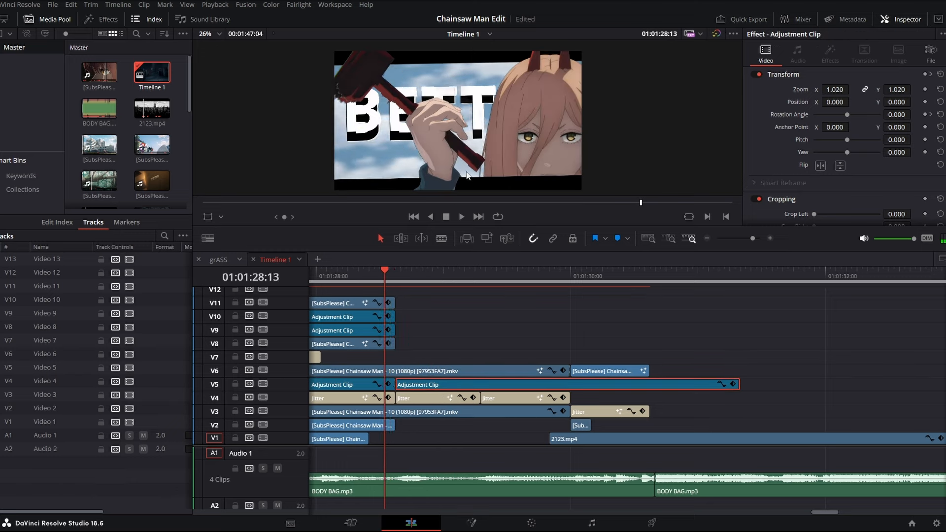
Advance frame by frame from 01:01:28:13 through the LUCK shot to the NEXT title at 01:01:29:08
key(Right)
key(Right)
key(Right)
key(Right)
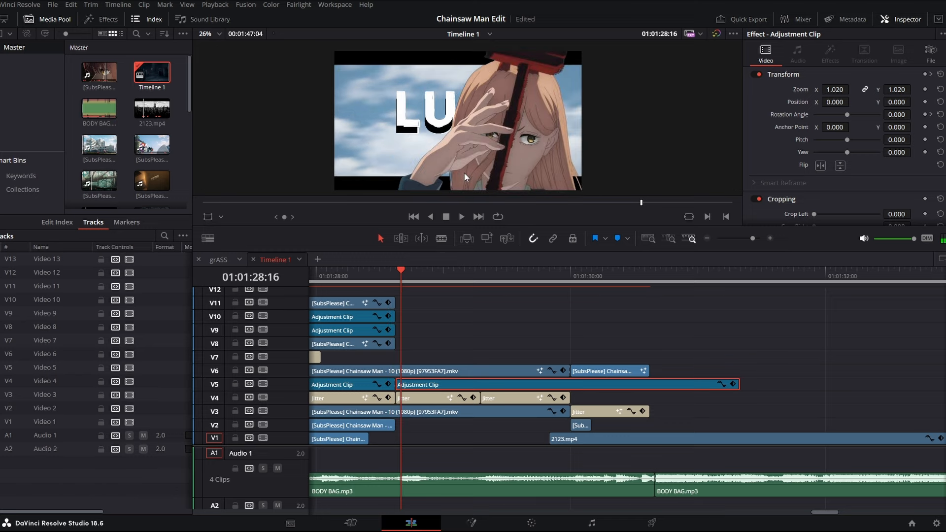
key(Right)
key(Right)
key(Right)
key(Right)
key(Right)
key(Right)
key(Right)
key(Right)
key(Right)
key(Right)
key(Right)
key(Right)
key(Right)
key(Right)
key(Right)
key(Right)
key(Right)
key(Right)
key(Right)
key(Right)
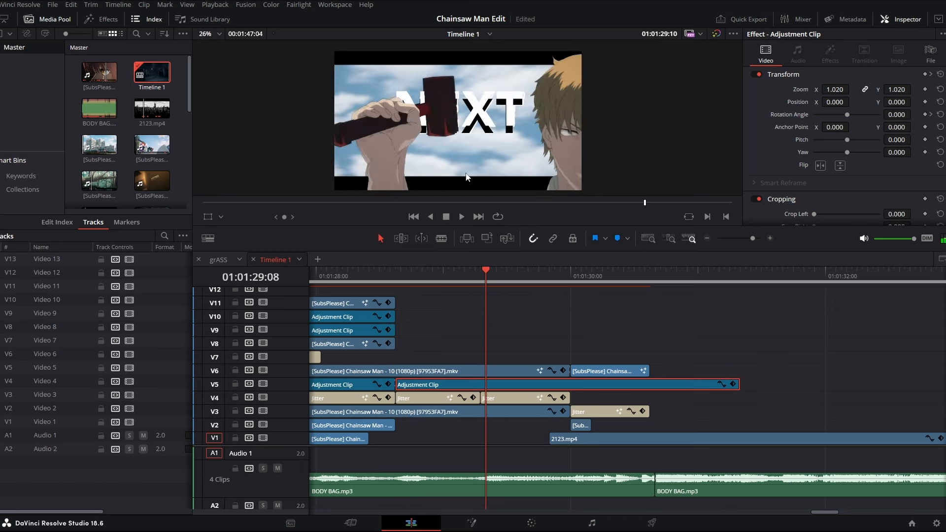
Advance through the NEXT shot and its transition into the TIME shot, stopping at 01:01:30:01
key(Right)
key(Right)
key(Right)
key(Right)
key(Right)
key(Right)
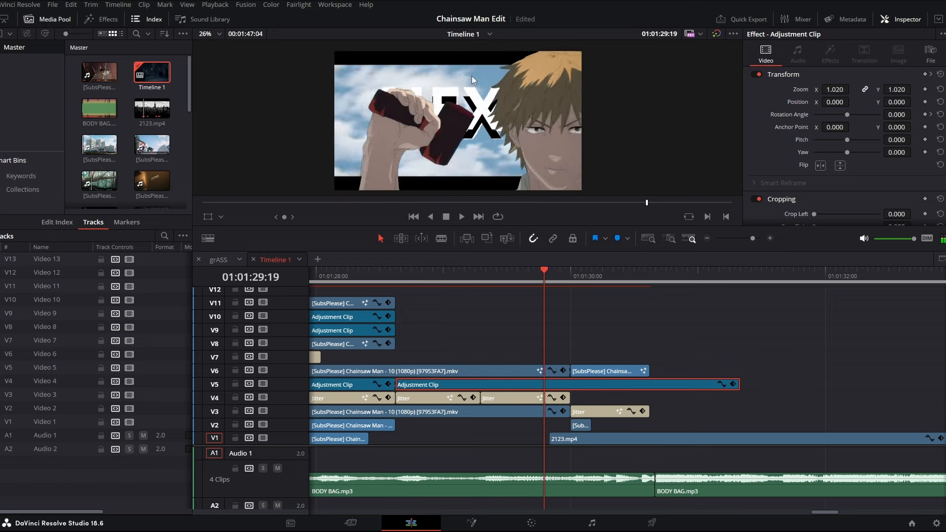
key(Right)
key(Right)
key(Right)
key(Right)
key(Right)
key(Right)
key(Right)
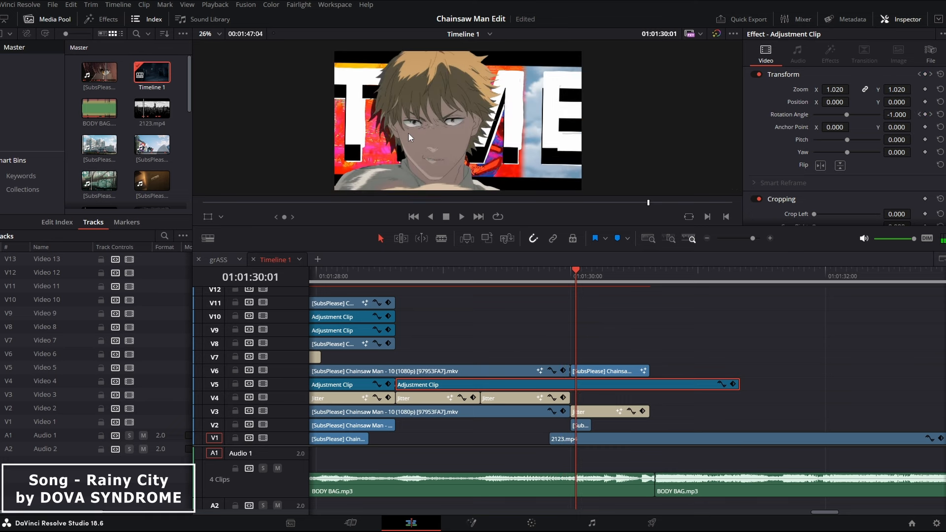
Examine the TIME shot's changing background frame by frame up to 01:01:30:11
key(Right)
key(Right)
key(Right)
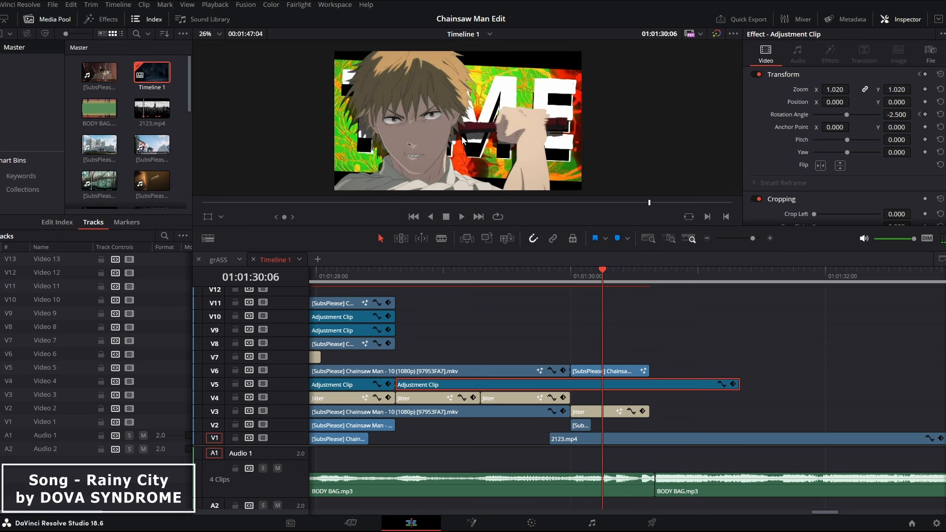
key(Right)
key(Right)
key(Right)
key(Right)
key(Right)
key(Right)
key(Right)
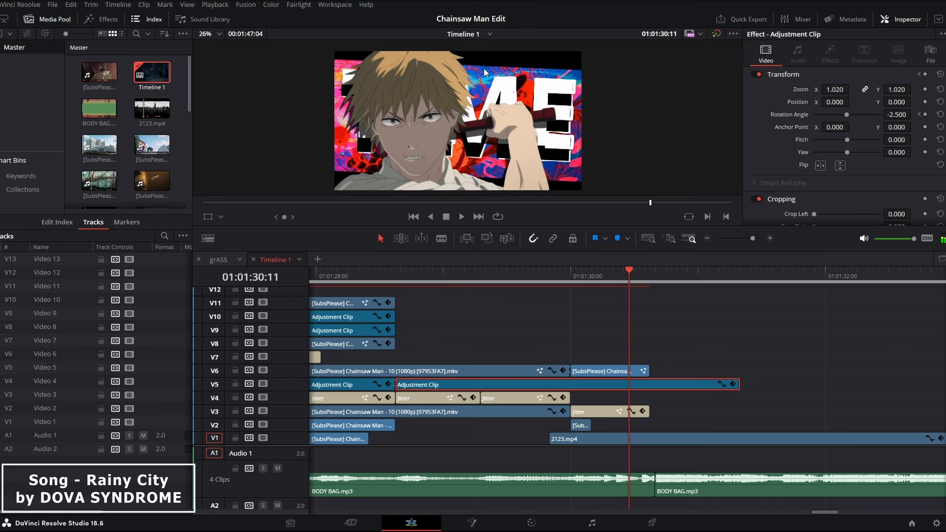
Replay the TIME shot from 01:01:30:00 and from the earlier BEST, LUCK and NEXT shots leading into it
click(570, 276)
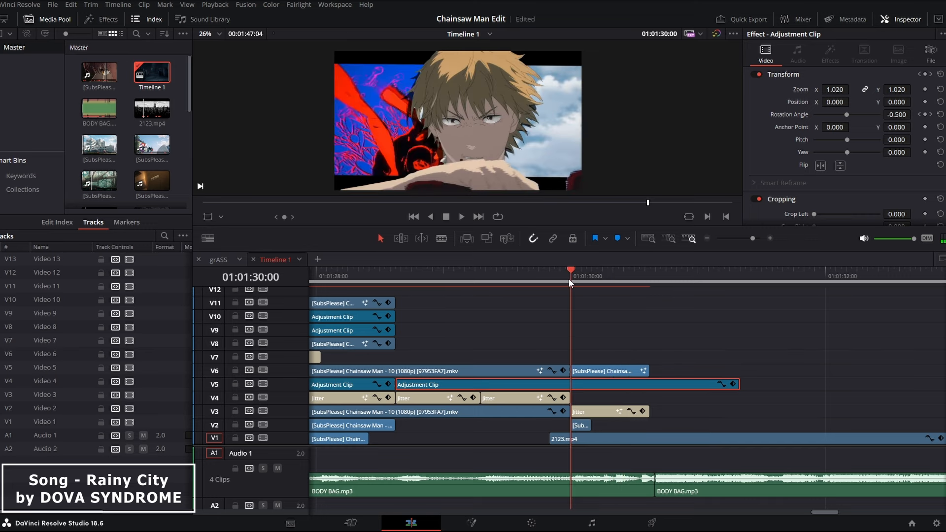
key(Right)
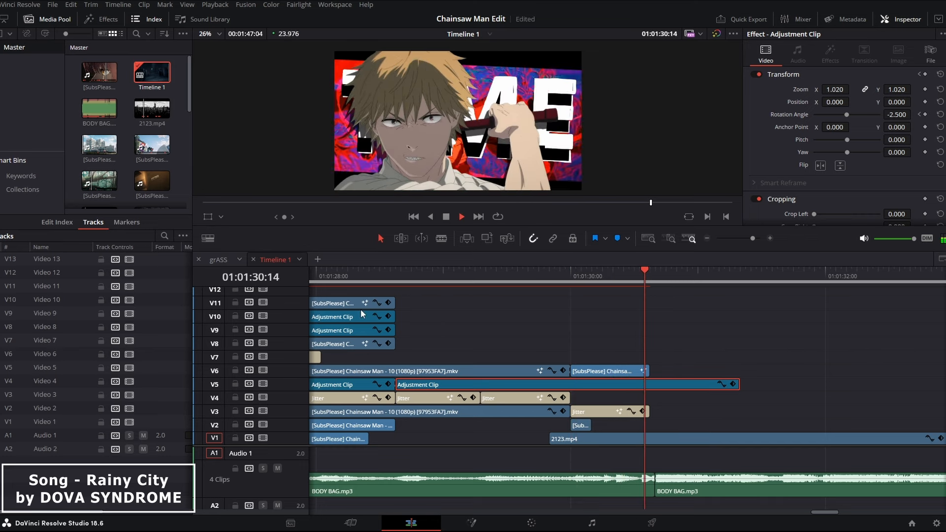
click(325, 275)
key(space)
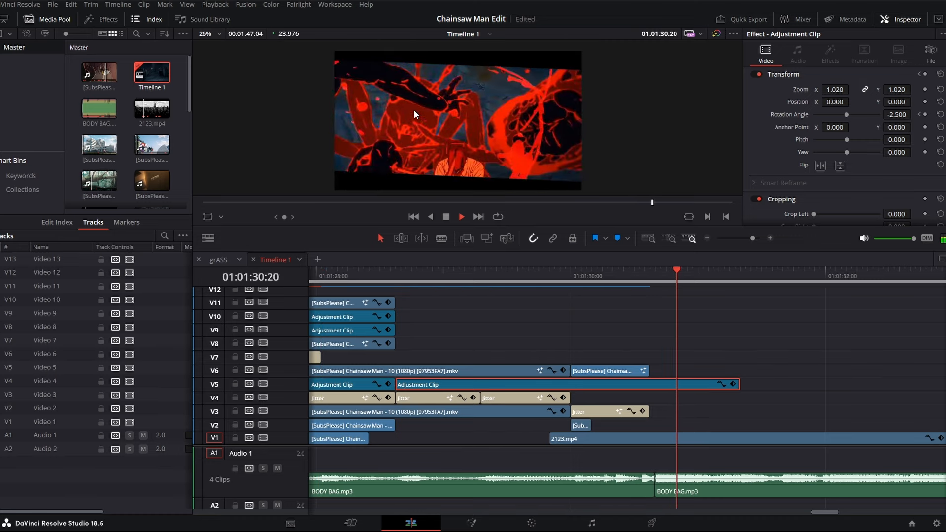
key(space)
click(523, 275)
key(space)
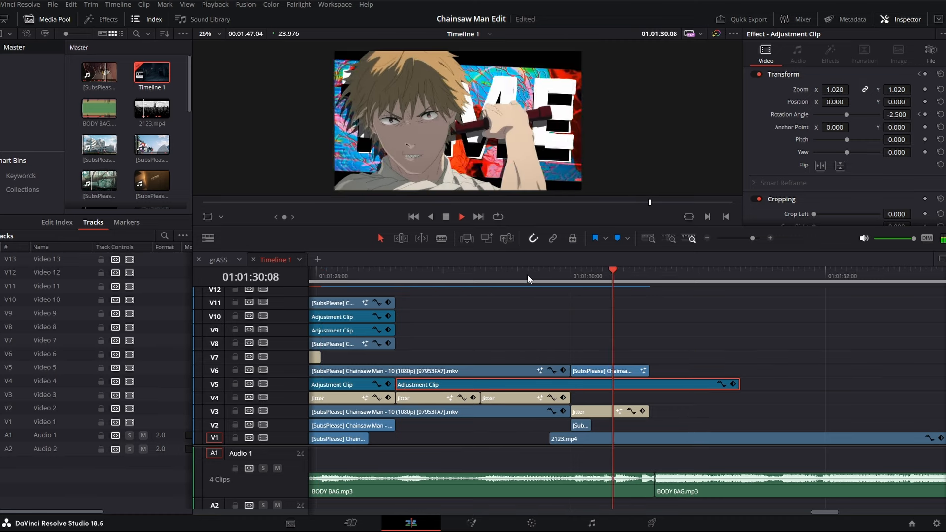
Inspect the V6 and V2 clips of the TIME shot, comparing the transition frames 01:01:29:23 and 01:01:30:00
click(582, 276)
click(602, 373)
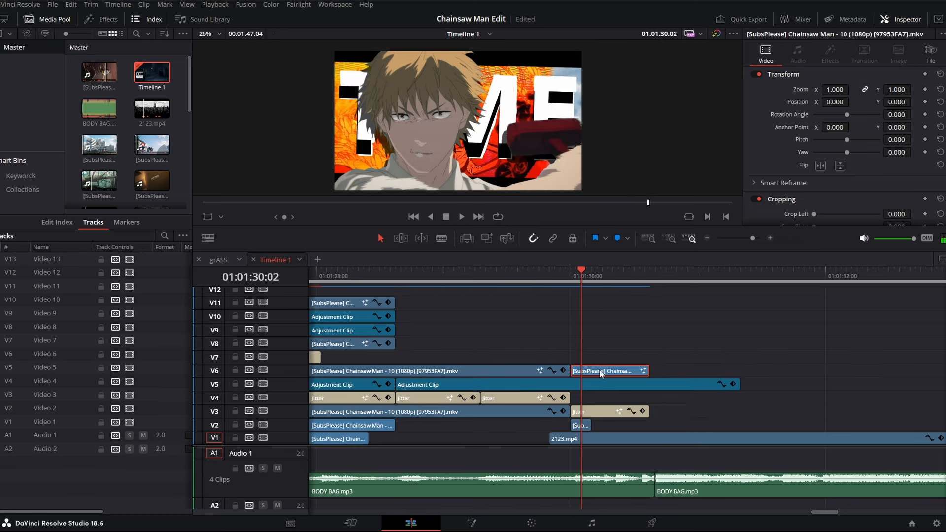
double_click(581, 429)
drag(566, 276, 591, 299)
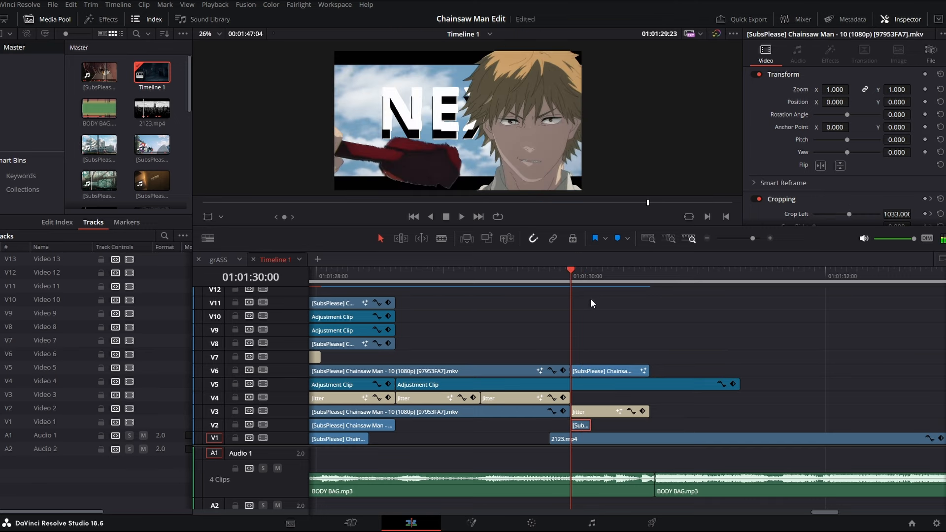
key(Left)
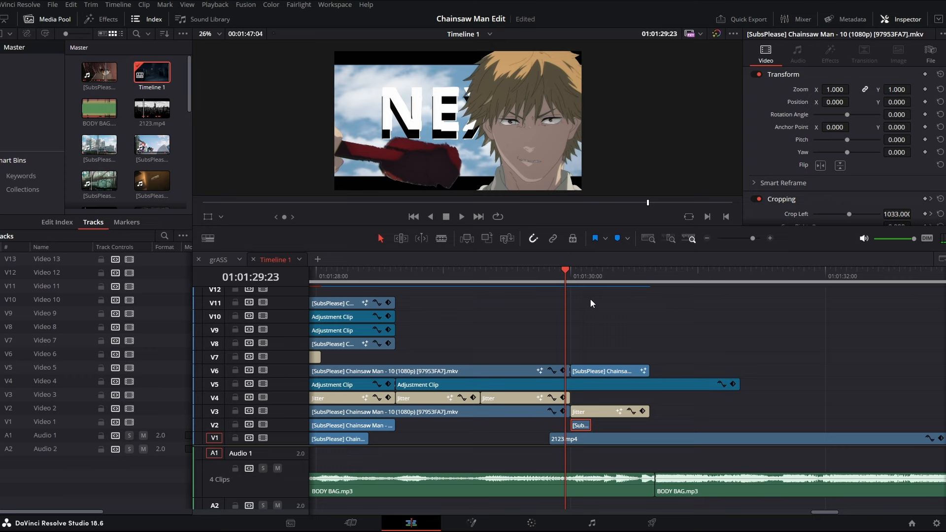
key(Right)
key(Left)
key(Right)
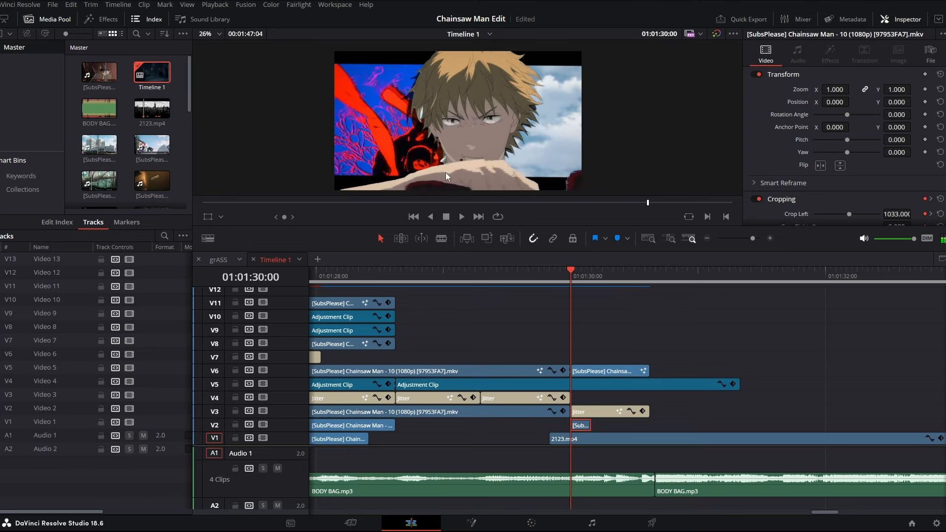
key(Left)
key(Right)
Try a Crop Left of 118 on the short V2 clip at 01:01:30:00 and undo the change
scroll(906, 199, down, 2)
mouse_move(900, 185)
mouse_down()
mouse_move(890, 184)
mouse_move(901, 184)
mouse_up()
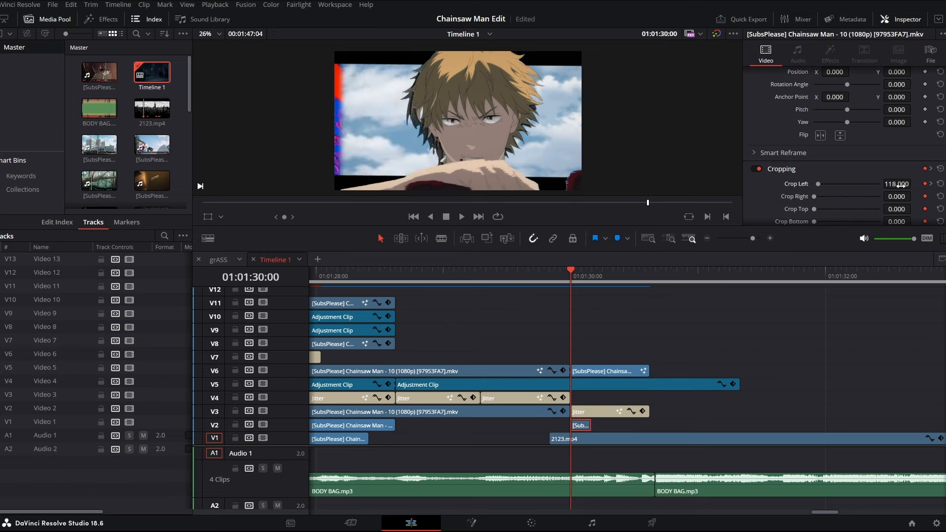
key(ctrl+z)
Check the V2 clip's crop keyframes after 01:01:30:00 and play the edit on to 01:01:33:19
key(Right)
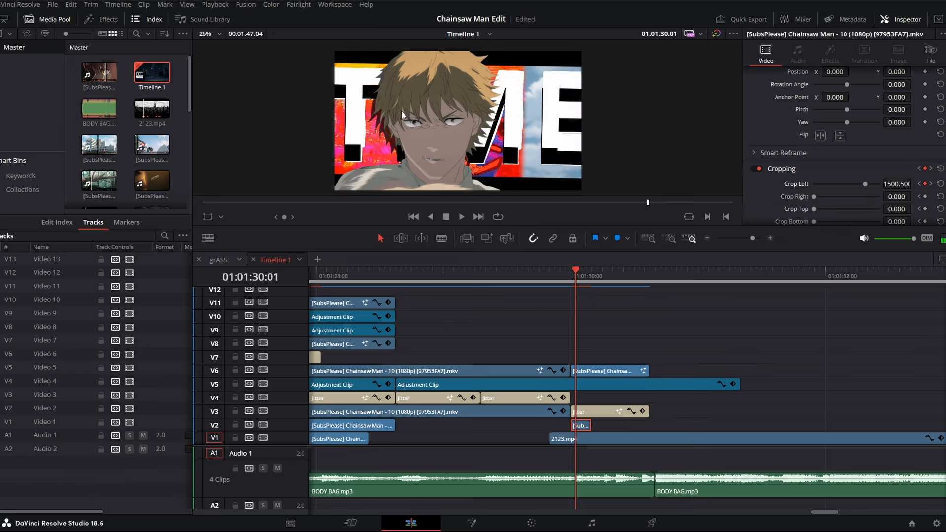
key(Right)
key(space)
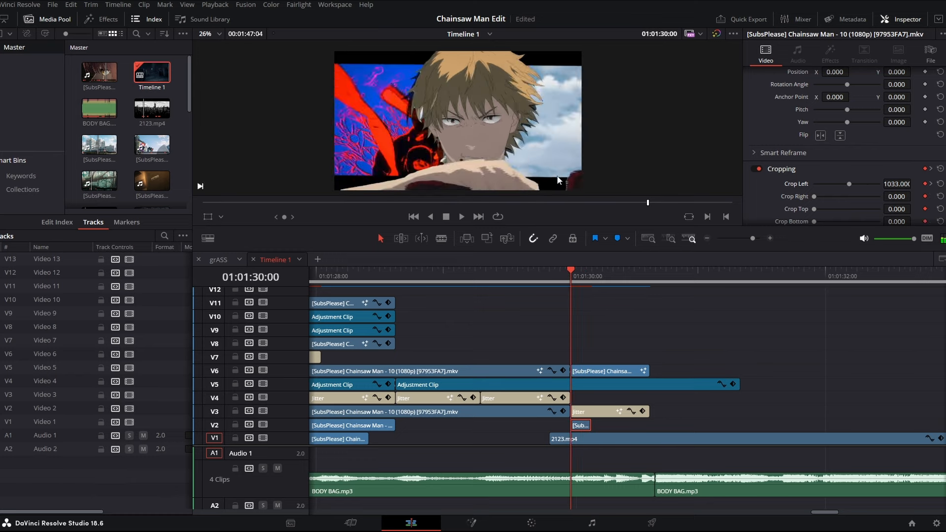
click(544, 275)
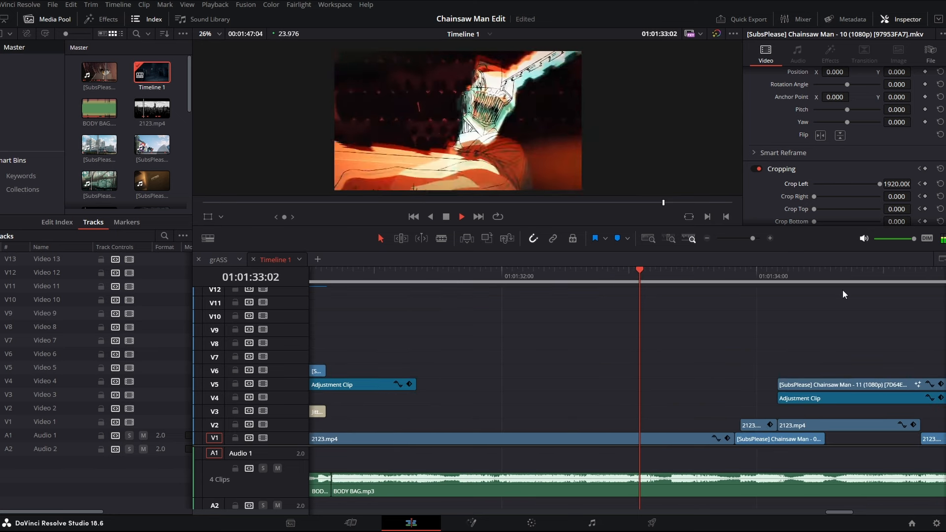
key(space)
key(Right)
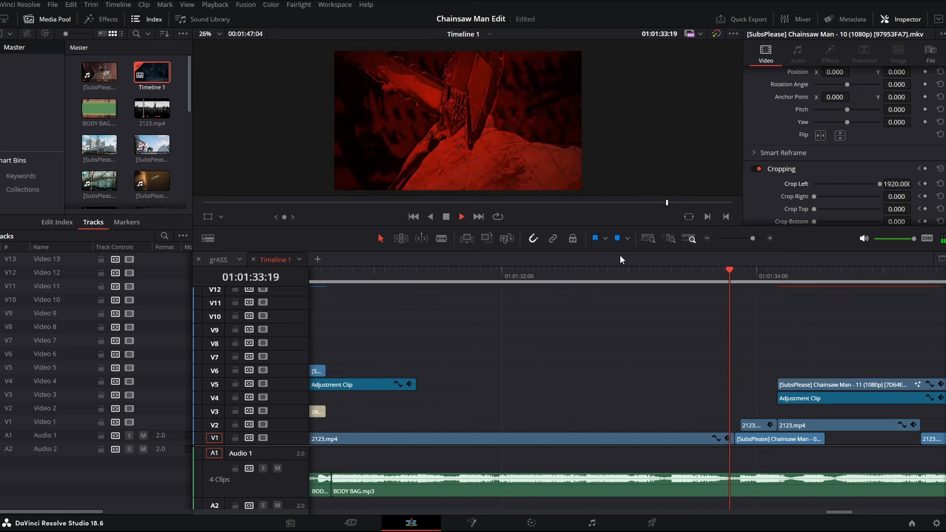
Park at 01:01:34:15 and view the source footage of the V5 Chainsaw Man - 11 clip
drag(736, 281, 836, 281)
key(f)
click(850, 385)
double_click(850, 385)
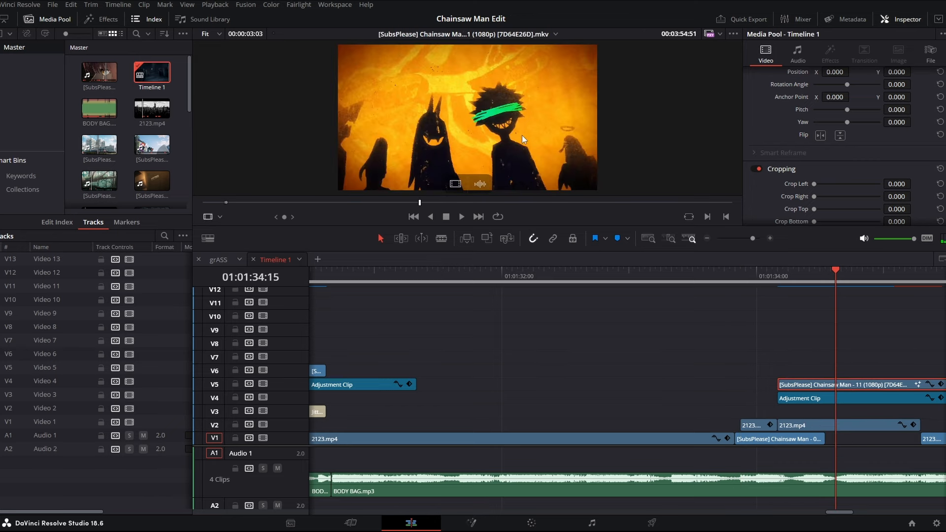
click(826, 277)
Open the V5 clip in Fusion, examine its MagicMask1 cutout up to frame 1541 and its DropShadow1 node, and return to the Edit page
right_click(836, 386)
click(817, 204)
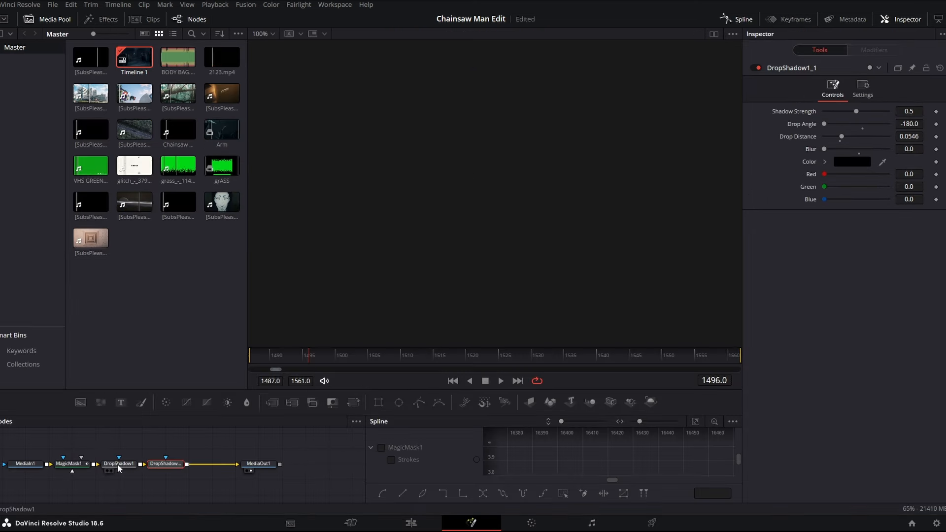
click(69, 464)
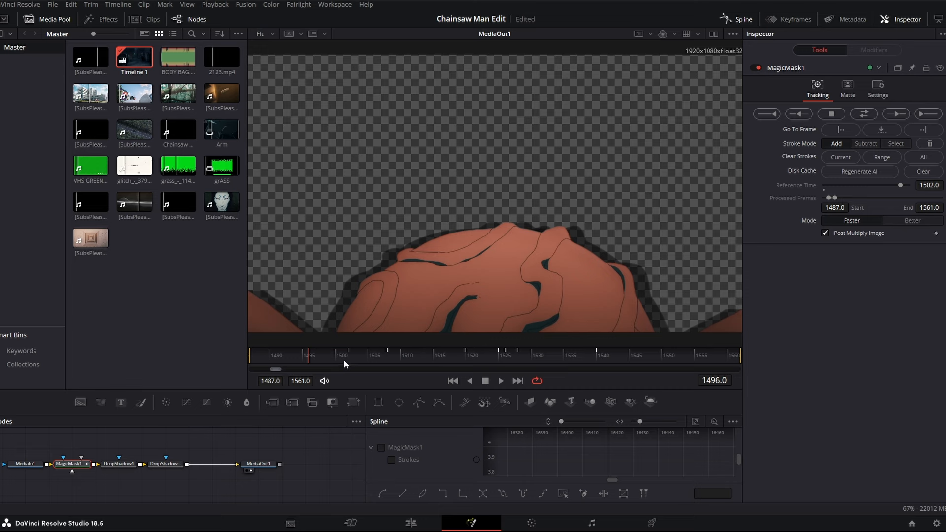
drag(344, 364, 603, 365)
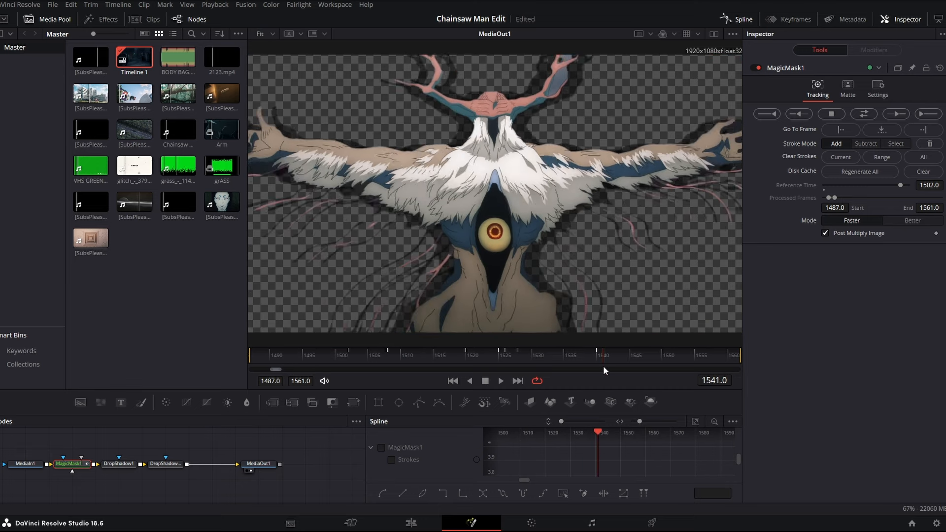
click(117, 465)
click(411, 523)
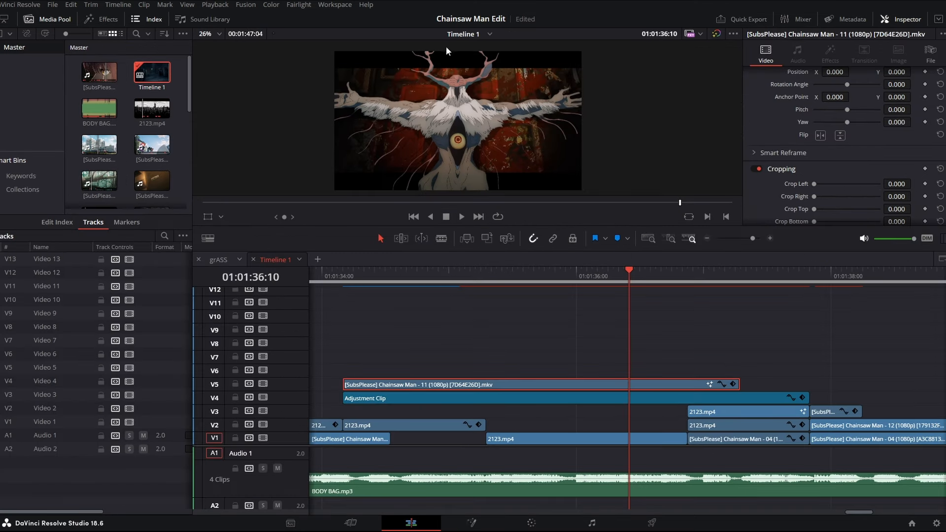
Go to 01:01:34:08 and inspect the V2 2123.mp4 source, the V1 clip and the V4 adjustment clip
drag(656, 329, 376, 309)
double_click(364, 425)
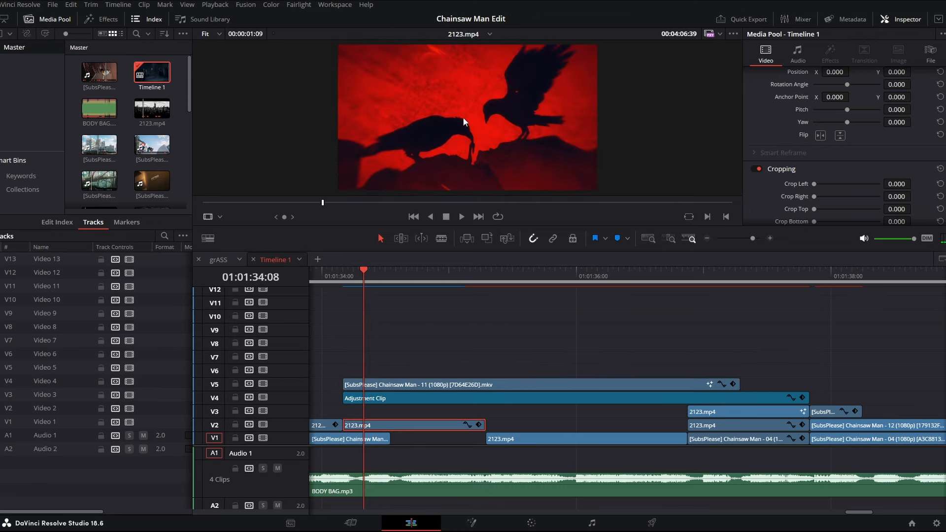
click(374, 438)
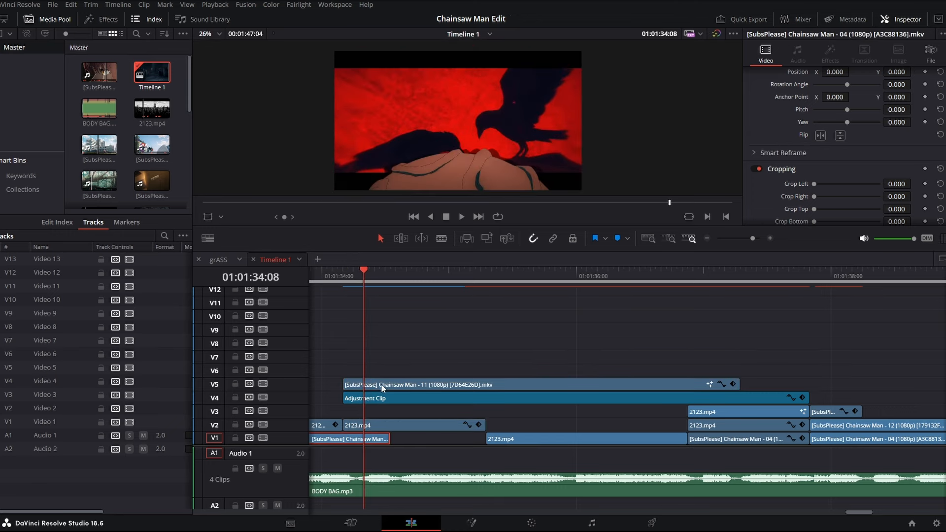
click(377, 400)
Play the shot past 01:01:36:23 and park at 01:01:37:07 on the V3 2123.mp4 clip
key(space)
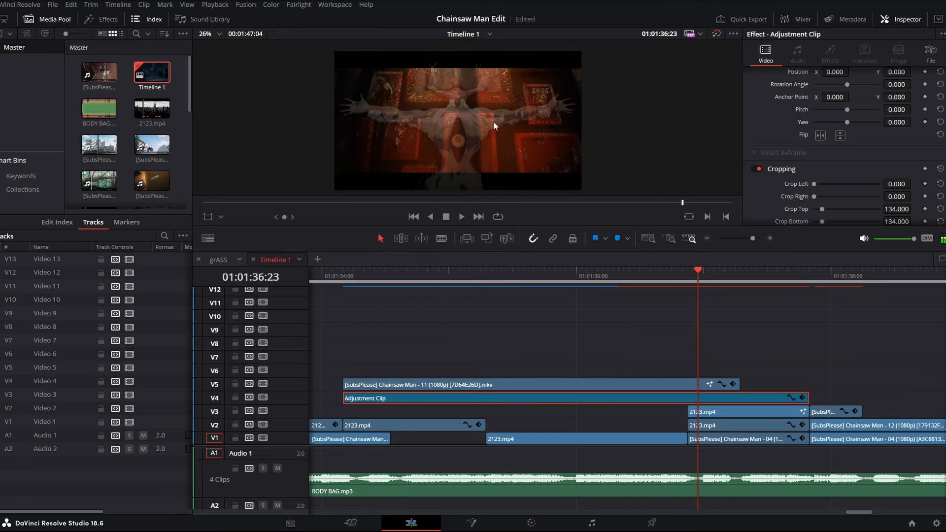
key(space)
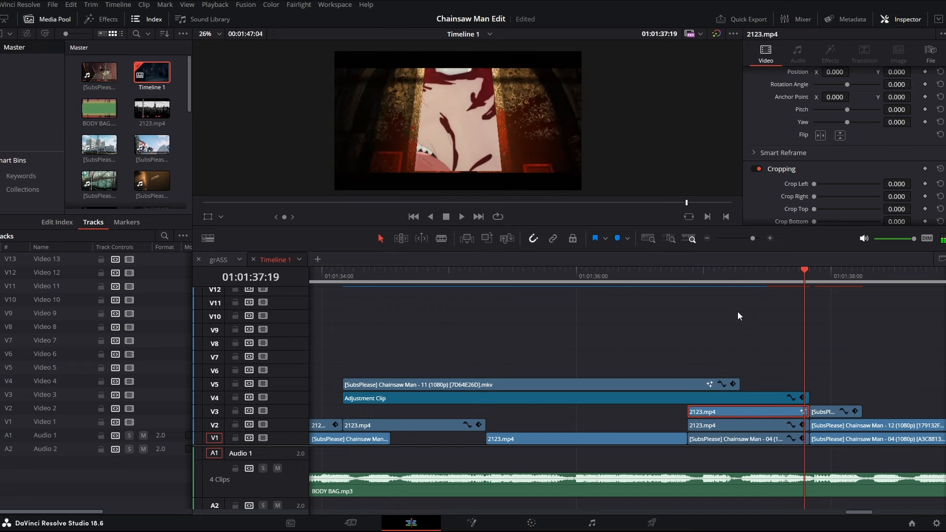
drag(772, 278, 741, 311)
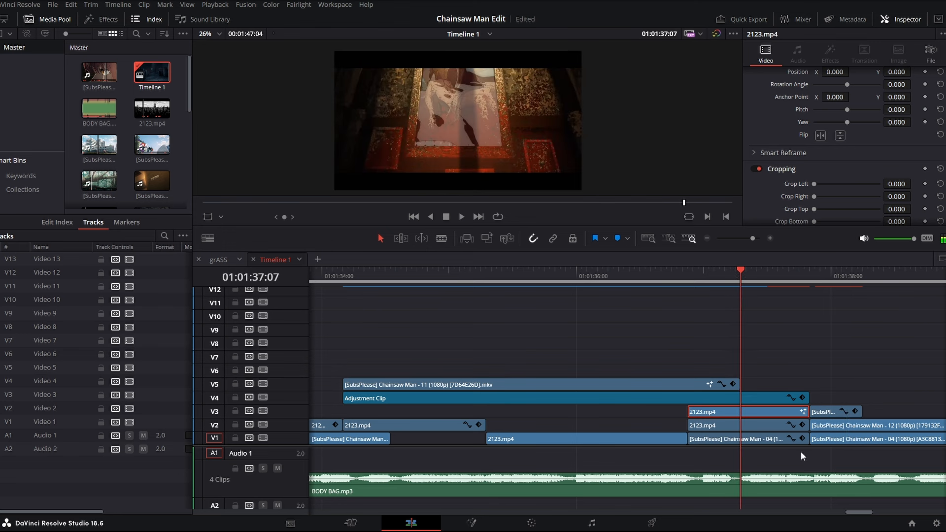
Open the V3 2123.mp4 clip in Fusion and show the settings of its Polygon1 mask
right_click(747, 410)
click(798, 226)
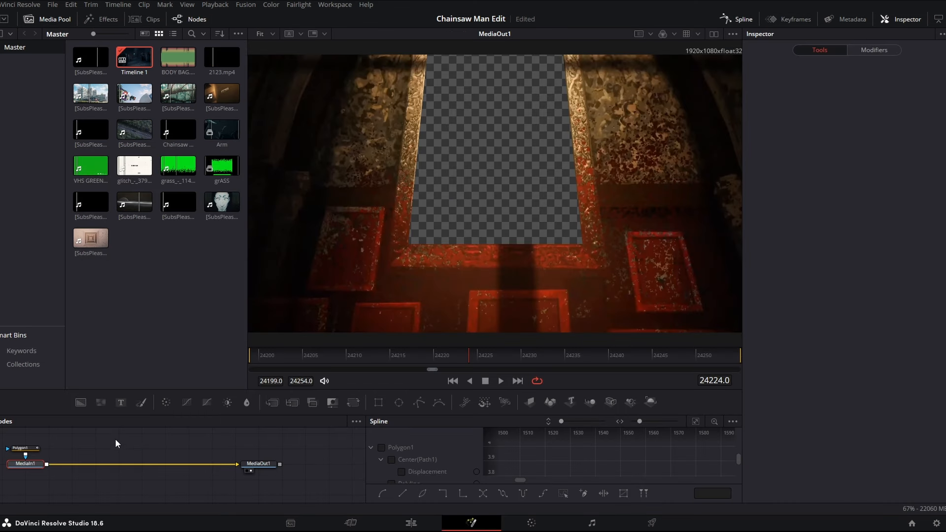
click(30, 449)
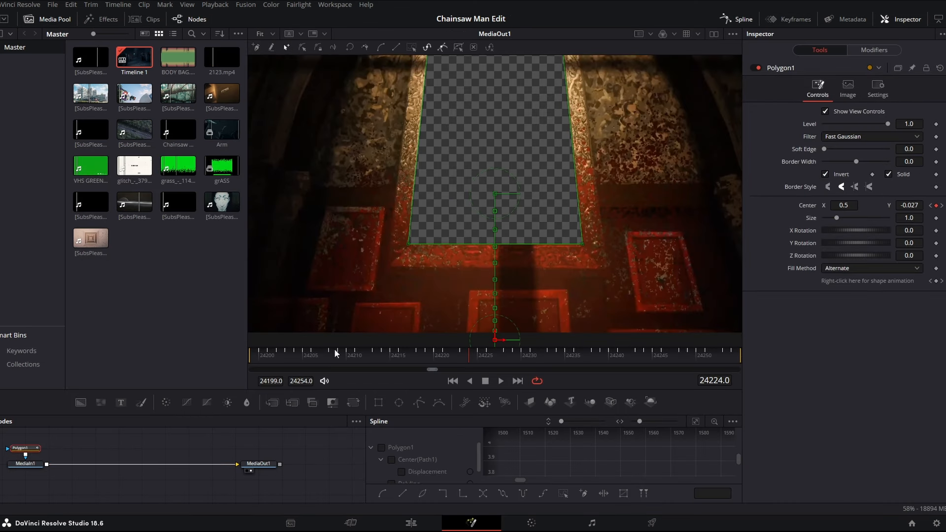
Scrub the animated Polygon1 mask across the clip and go back frame by frame to 24231
drag(250, 356, 561, 335)
key(Left)
key(Left)
key(Left)
key(Left)
key(Left)
key(Left)
key(Left)
key(Left)
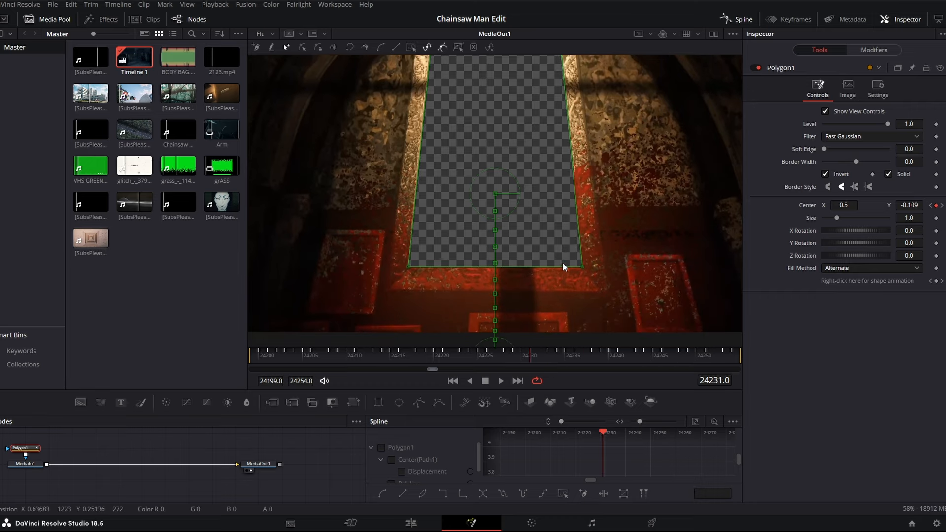
Step the animated Polygon1 mask back to frame 24223 and return to the Edit page
key(Left)
key(Left)
key(Left)
key(Left)
key(Left)
key(Left)
key(Left)
key(Left)
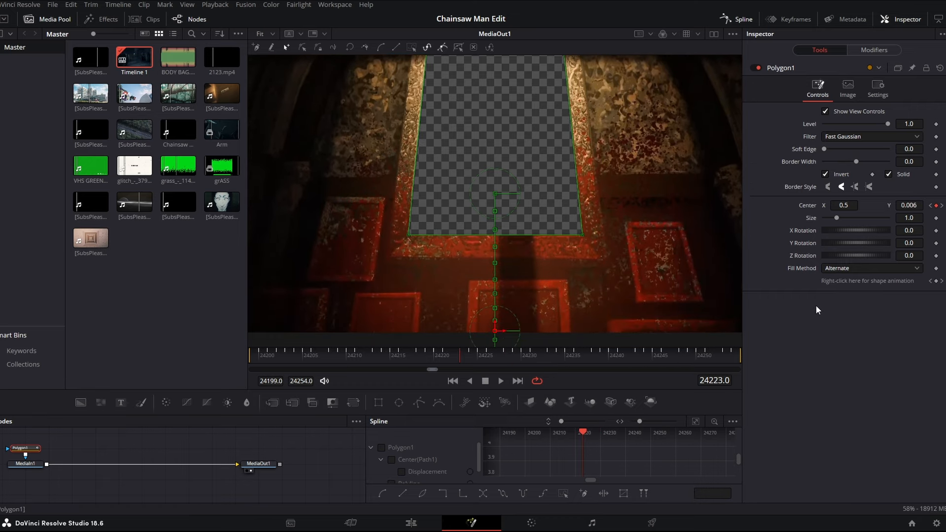
key(shift+4)
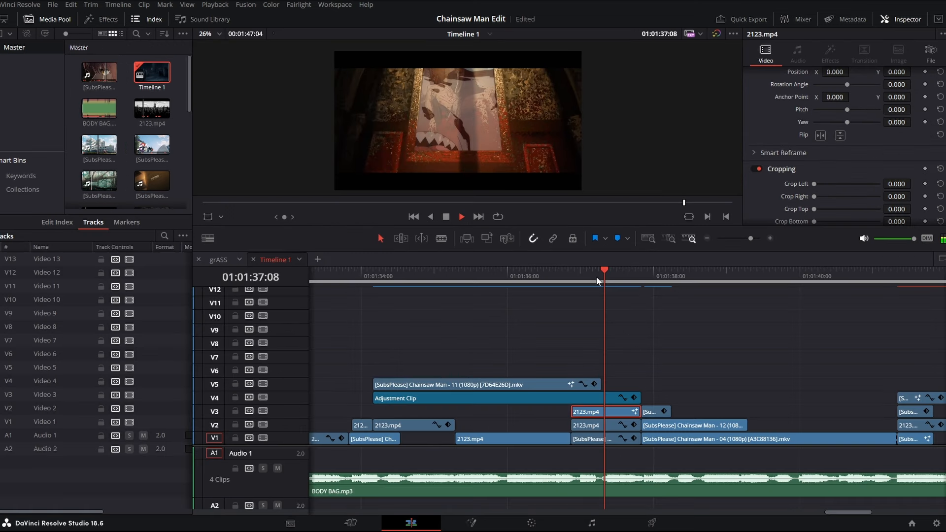
Scrub to 01:01:37:19 and step frame by frame through the blend into the next shot
drag(661, 276, 634, 277)
key(Left)
key(Left)
key(Left)
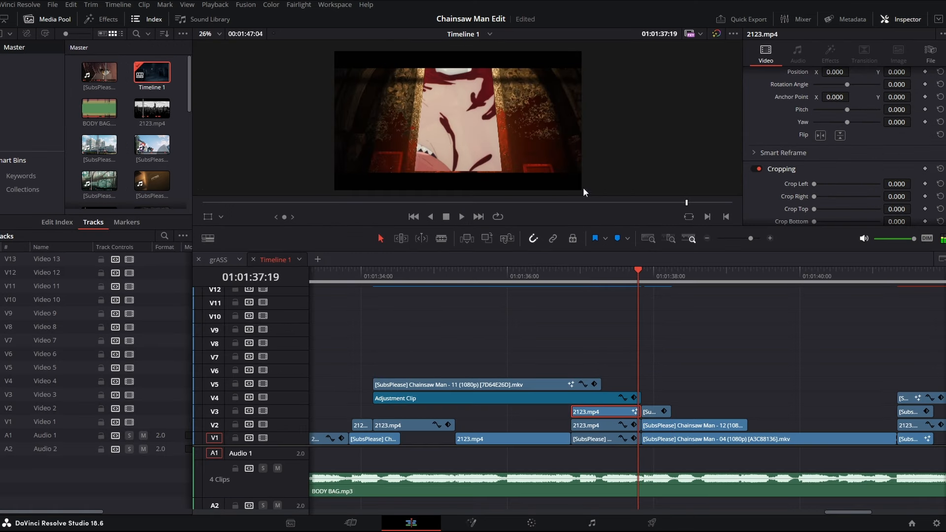
key(Right)
key(Right)
key(Right)
key(Right)
key(Right)
key(Right)
key(Right)
key(Right)
key(Right)
key(Right)
key(Right)
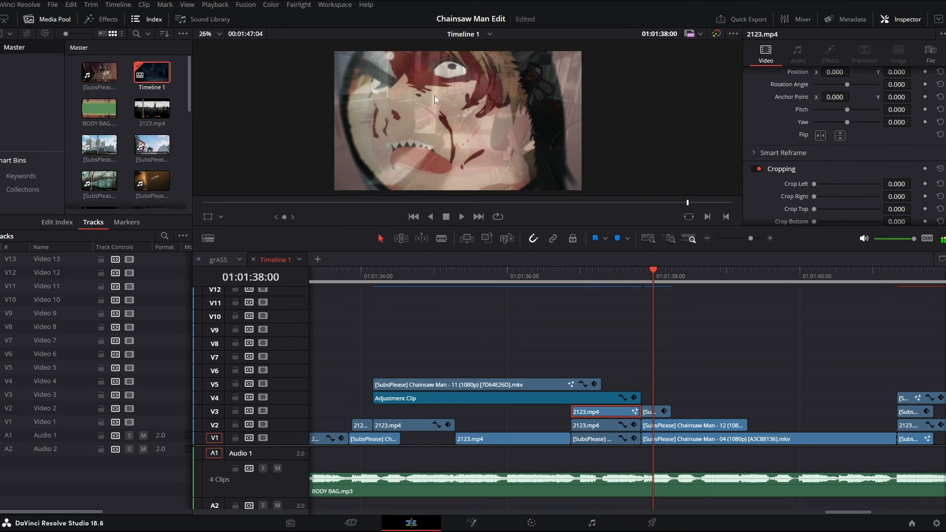
Inspect the V2 and V3 source clips of the blended shot and return to 01:01:37:20
key(Left)
key(Left)
key(Left)
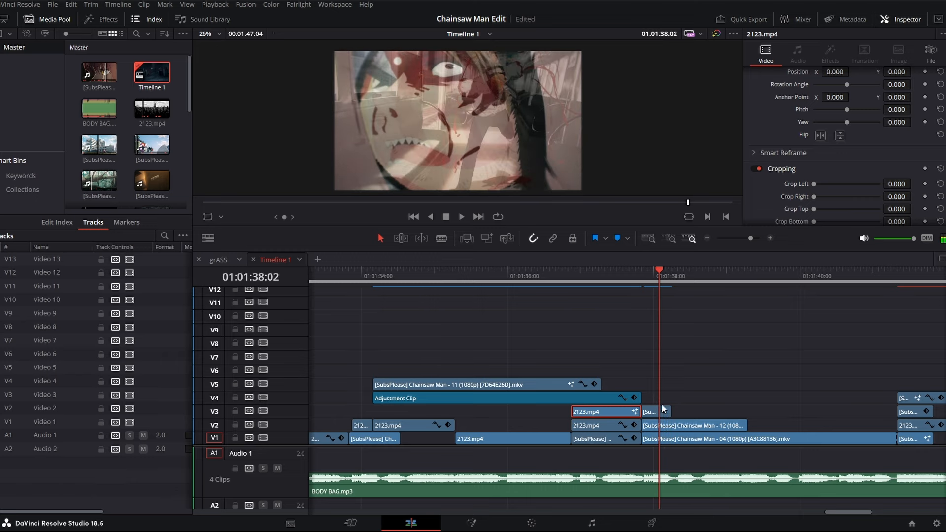
double_click(666, 425)
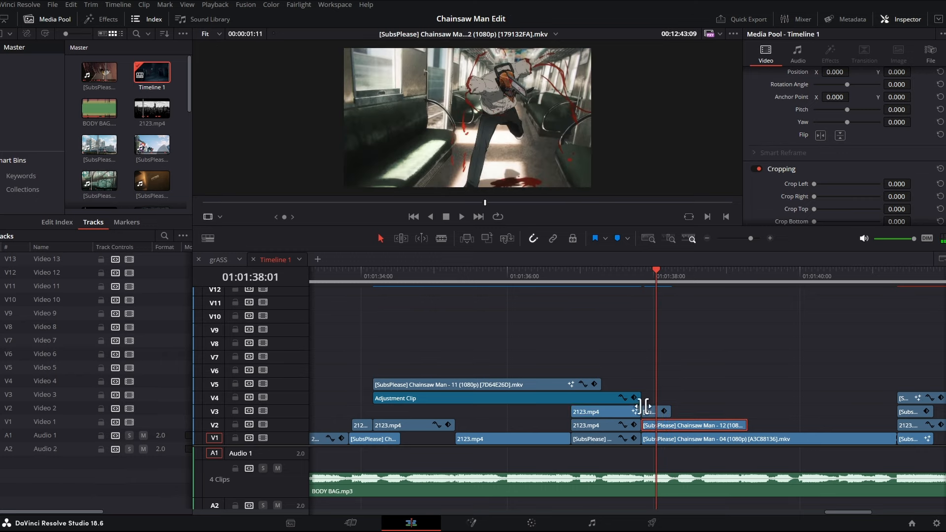
double_click(647, 411)
click(640, 277)
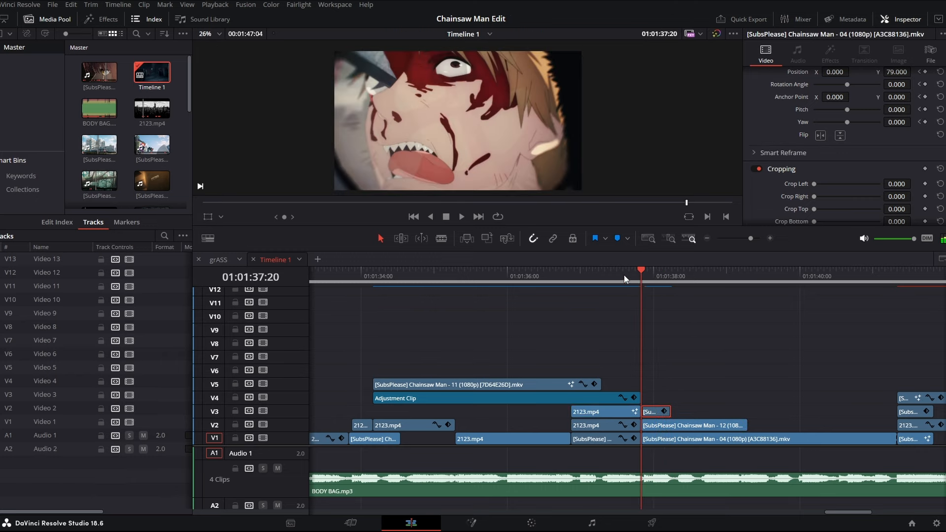
Step frame by frame from 01:01:37:20 to 01:01:38:13 to examine how the V3 clip fades into the train shot
key(Right)
key(Right)
key(Right)
key(Right)
key(Right)
key(Right)
key(Right)
key(Right)
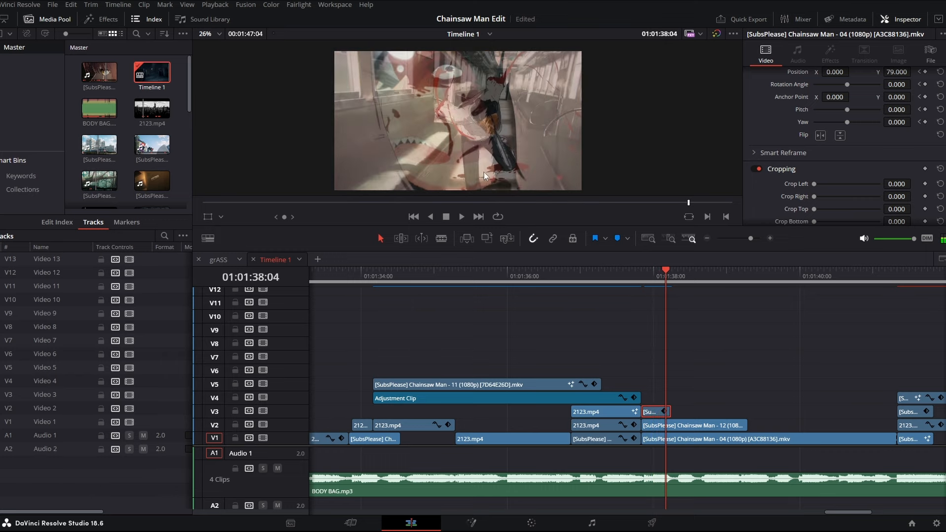
key(Right)
key(Right)
key(Right)
key(Right)
key(Right)
key(Right)
key(Right)
key(Right)
key(Right)
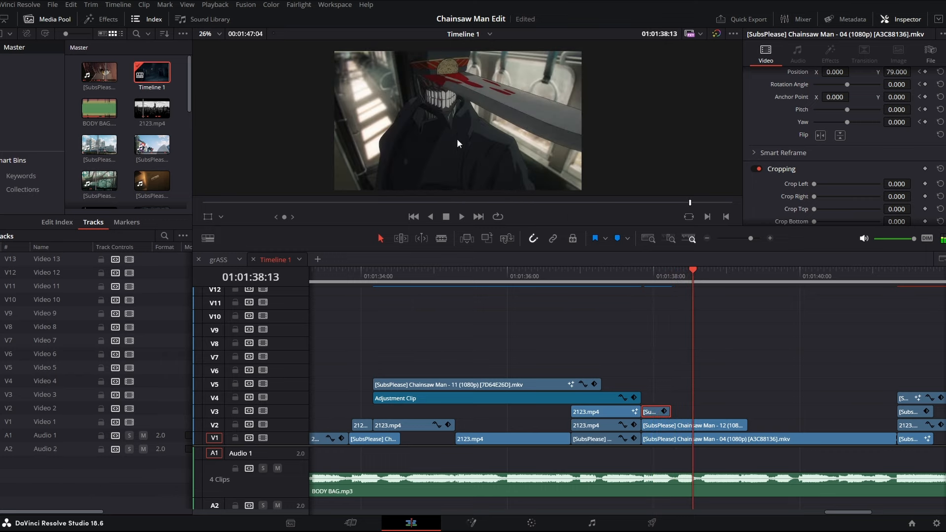
Replay the train shot from just after 01:01:38:00 and stop at 01:01:39:03
click(669, 280)
key(space)
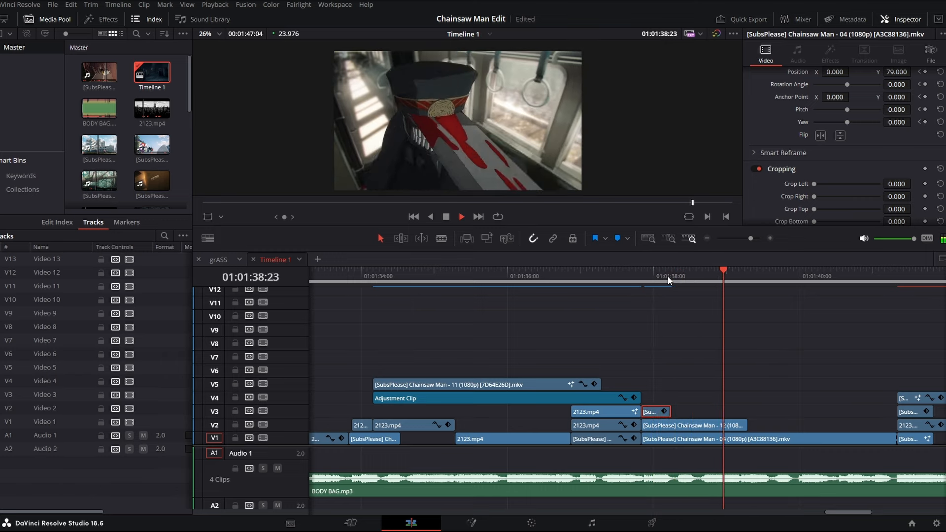
click(709, 280)
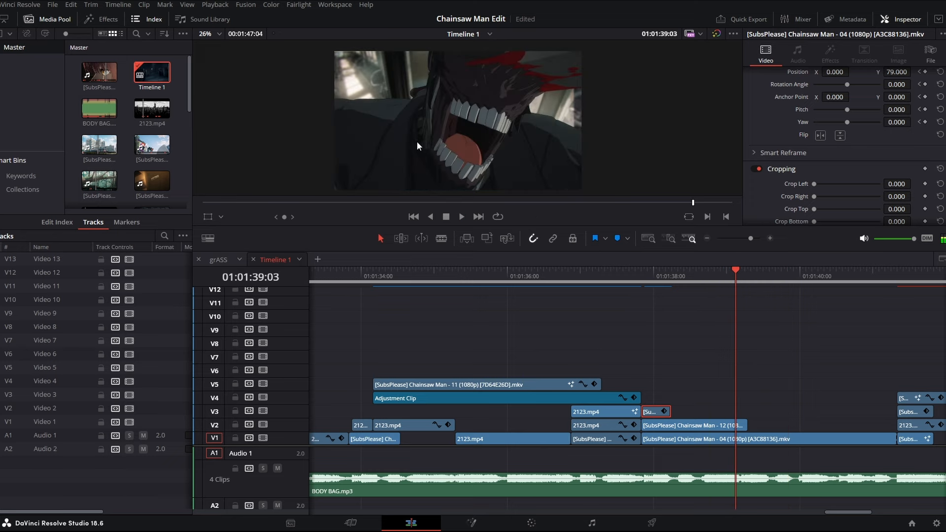
Play on to the next layered shot and park at 01:01:41:08, where its V1–V4 clips start
key(space)
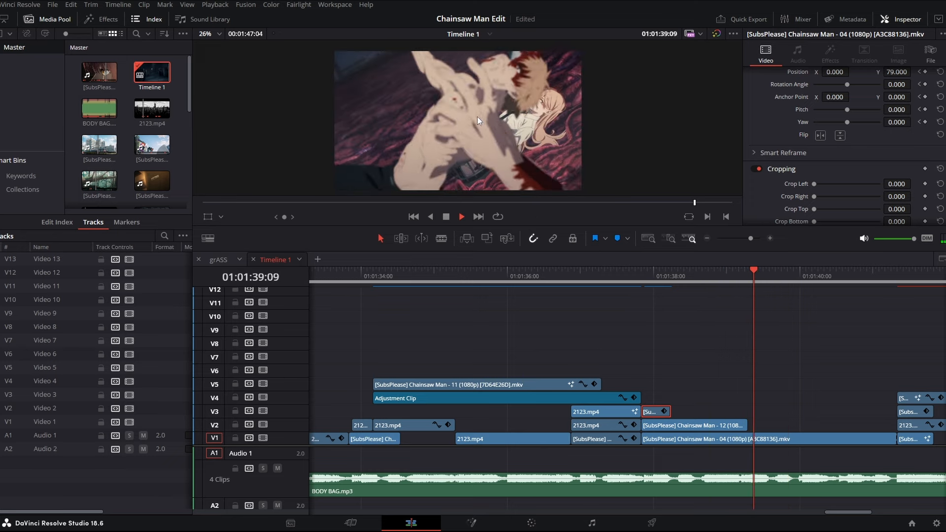
drag(750, 239, 761, 239)
key(space)
key(Up)
key(Left)
key(Right)
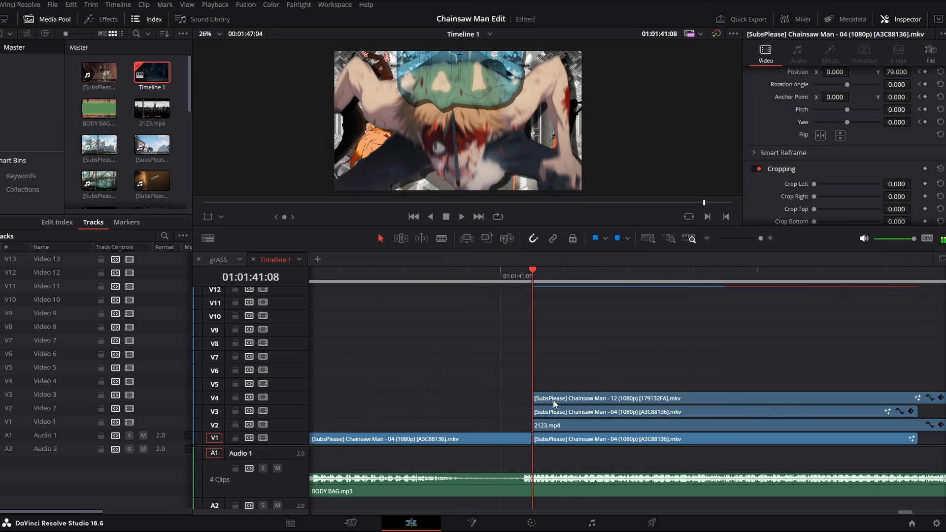
Inspect the V4 clip at 01:01:41:08, and toggle tracks V4, V3 and V2 off and on individually to compare the layers
click(558, 400)
double_click(559, 400)
click(526, 403)
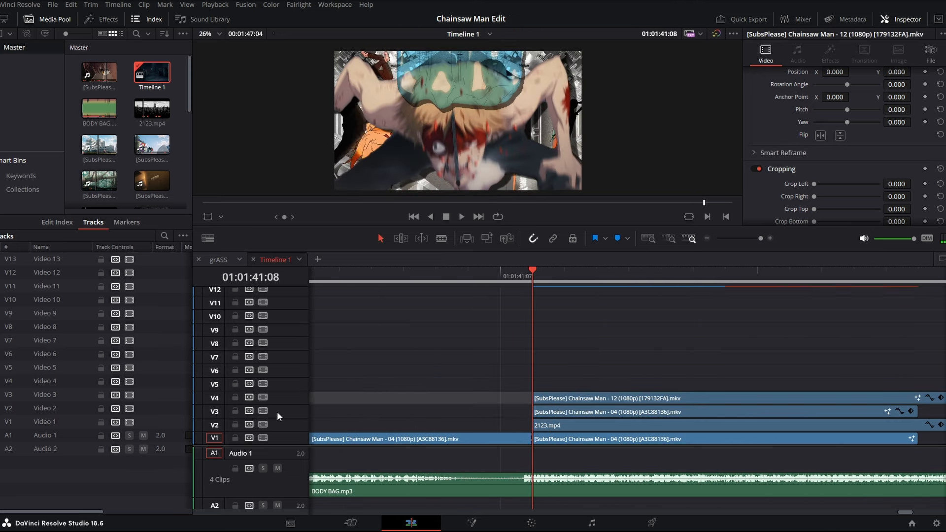
click(264, 396)
click(264, 397)
click(264, 411)
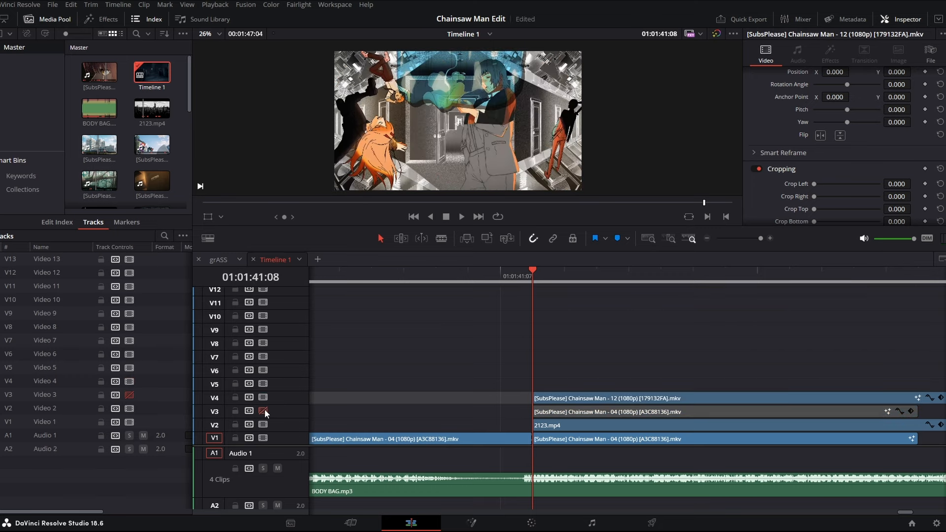
click(264, 411)
click(263, 424)
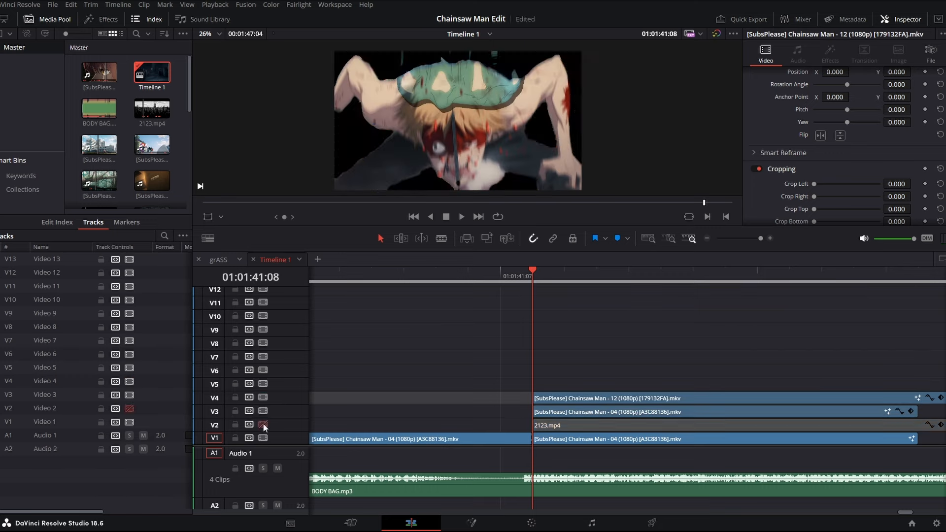
click(264, 424)
Play the layered shot's opening and go back to 01:01:41:07, just before the cut
key(space)
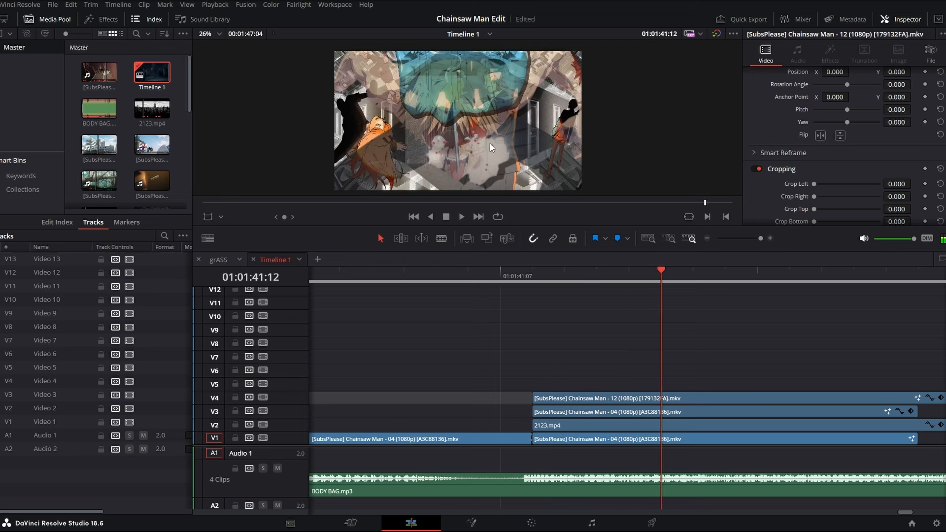
click(438, 271)
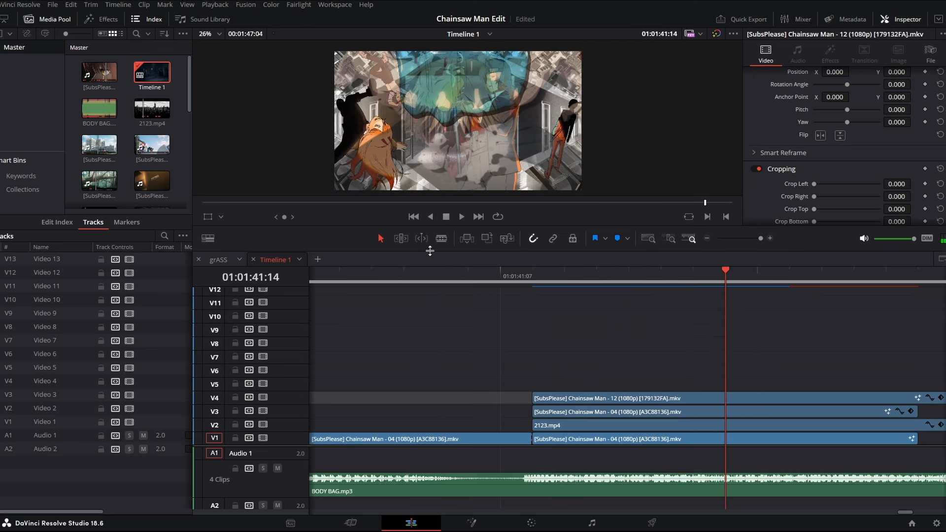
click(515, 285)
key(Left)
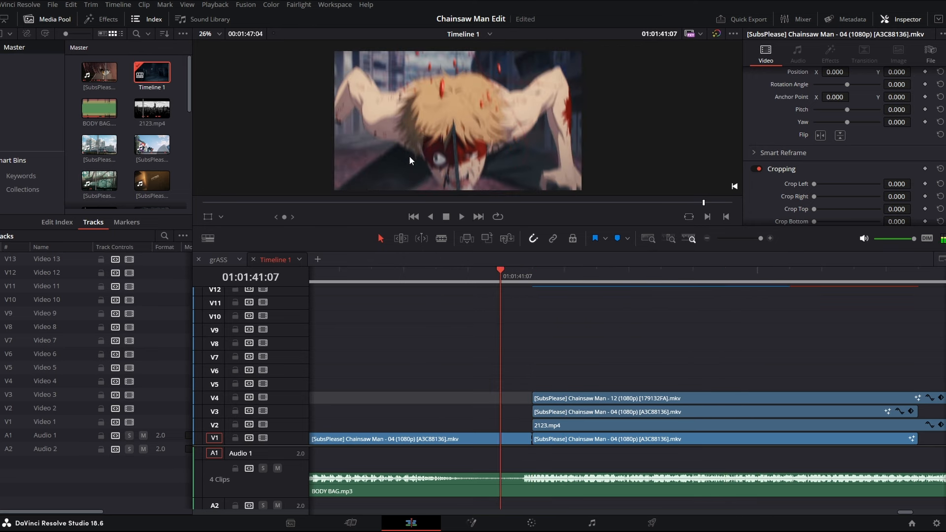
Step back to 01:01:41:04 and forward to 01:01:41:08 to examine the cut into the layered shot
key(Right)
key(Left)
key(Left)
key(Left)
key(Left)
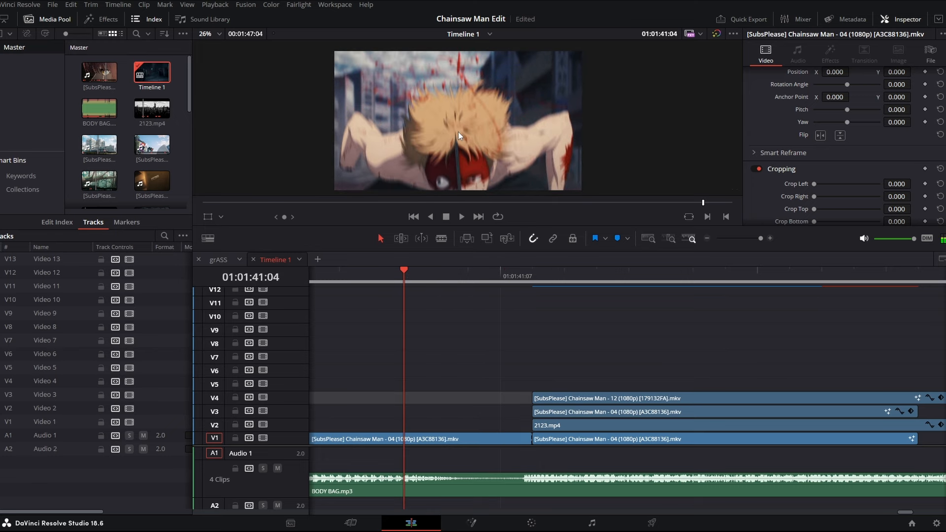
key(Right)
key(Right)
key(Right)
key(Right)
key(Right)
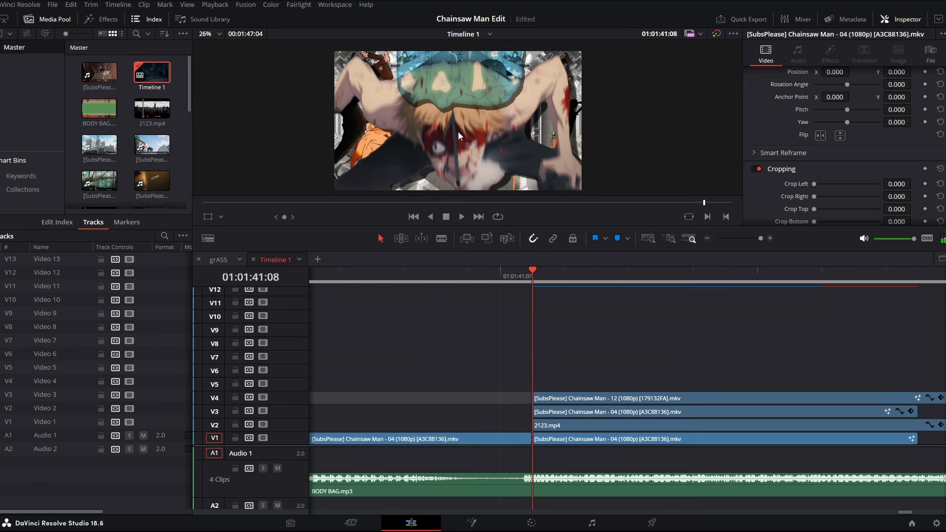
Step frame by frame from 01:01:41:08 to 01:01:42:00 to examine how the foreground fades into the background
key(Right)
key(Right)
key(Right)
key(Right)
key(Right)
key(Right)
key(Right)
key(Right)
key(Right)
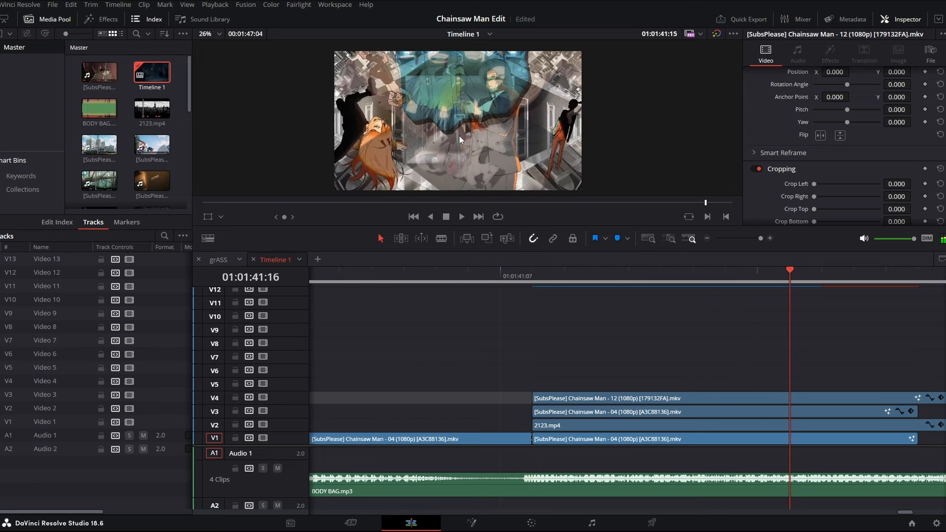
key(Right)
key(Right)
key(Right)
key(Right)
key(Right)
key(Right)
key(Right)
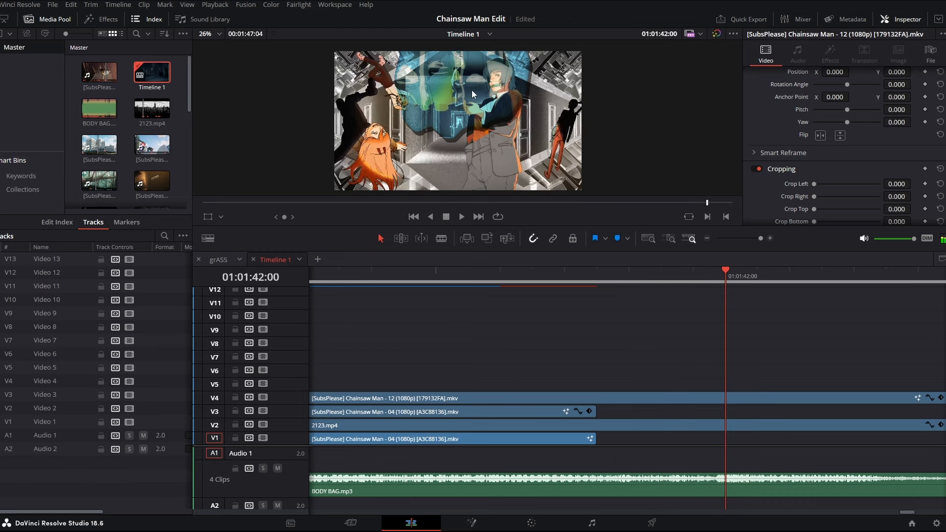
Play past 01:01:43:04, select the long V1 clip near the timeline's end and replay the ending
drag(761, 239, 749, 238)
key(space)
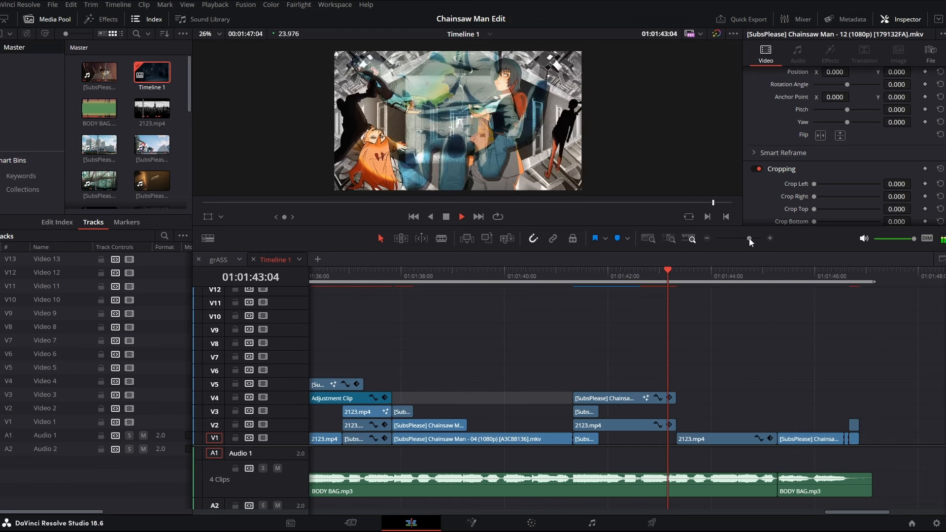
click(803, 267)
click(816, 442)
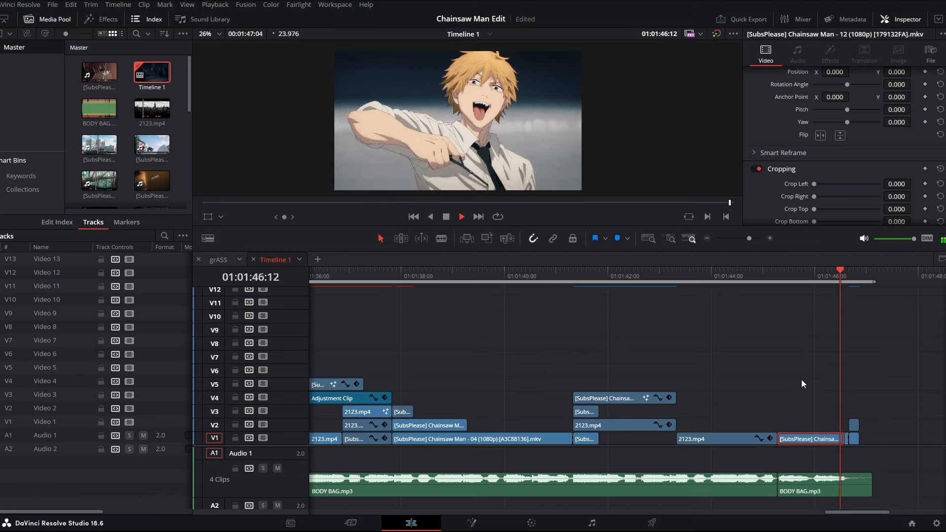
click(782, 281)
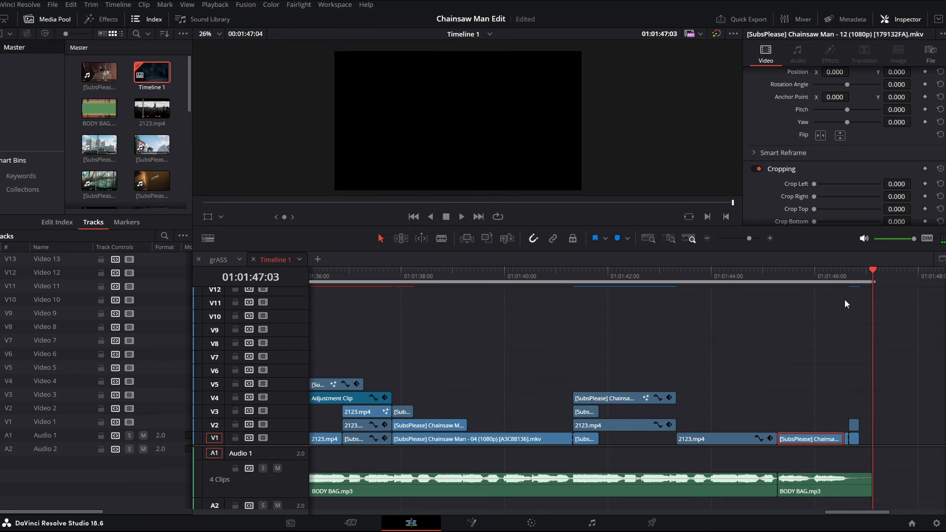
Go to 01:01:46:16 and inspect the source of the final V2 clip
click(848, 284)
drag(749, 239, 757, 238)
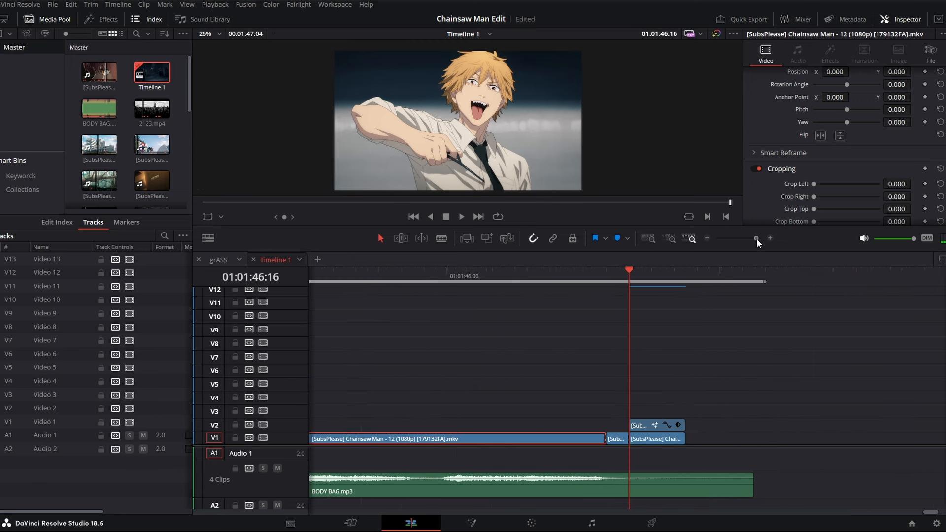
double_click(660, 424)
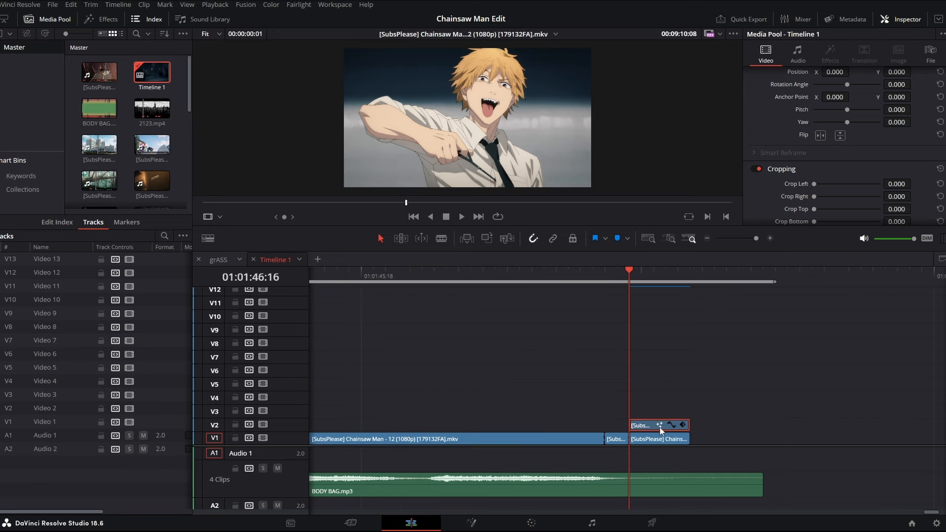
Move the final V2 clip aside to V4 to replay the ending without it, and undo the move
right_click(662, 430)
drag(661, 427, 768, 403)
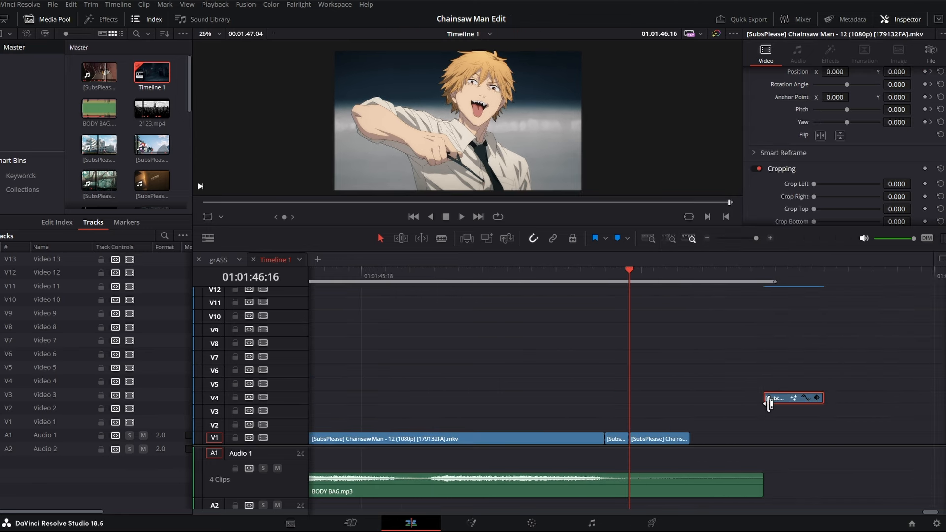
click(460, 269)
key(space)
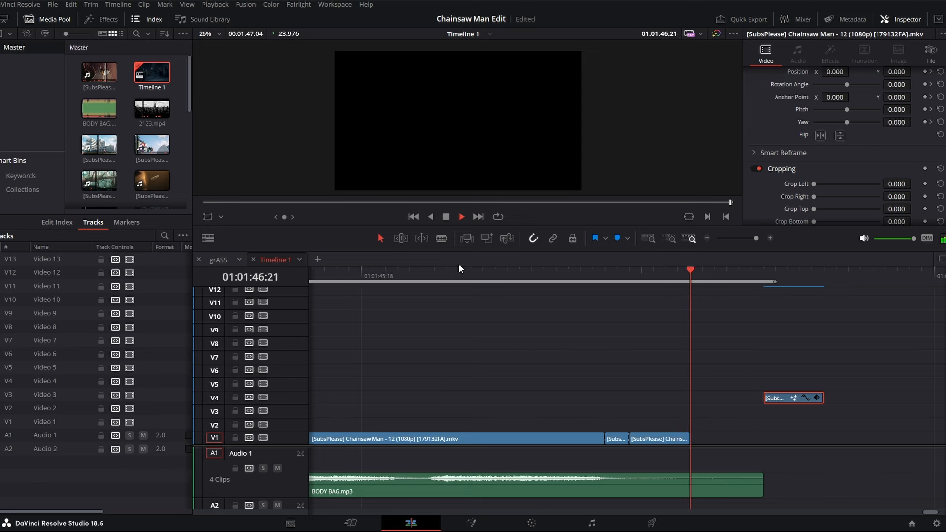
click(459, 265)
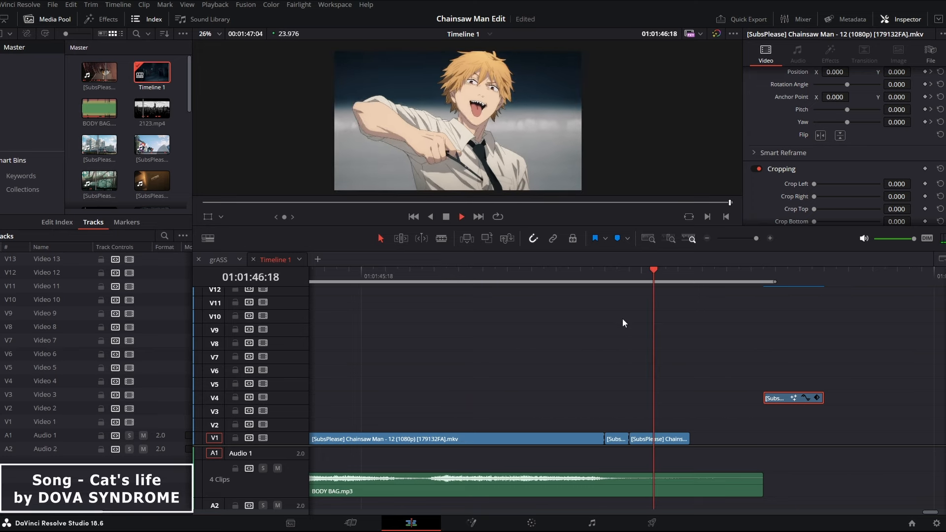
key(ctrl+z)
Replay the ending through 01:01:47:00 with the final V2 clip in place
click(599, 280)
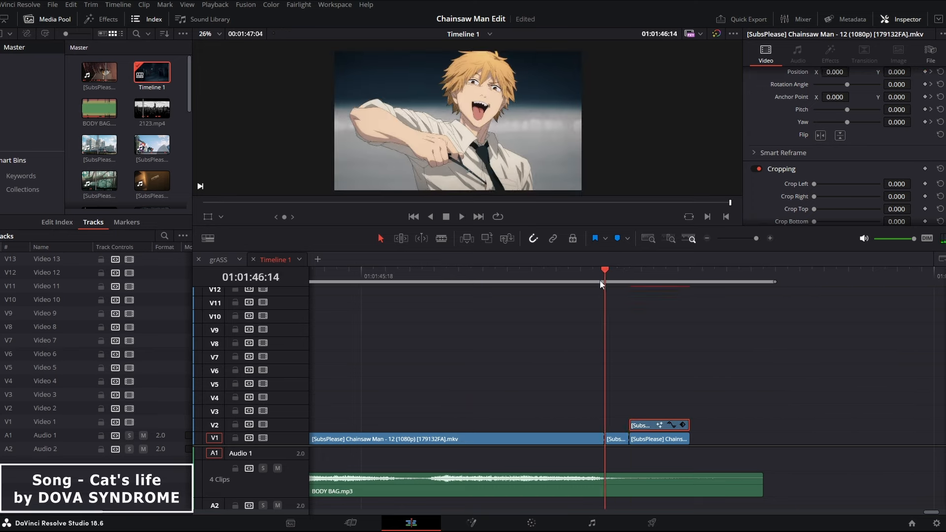
click(446, 276)
key(space)
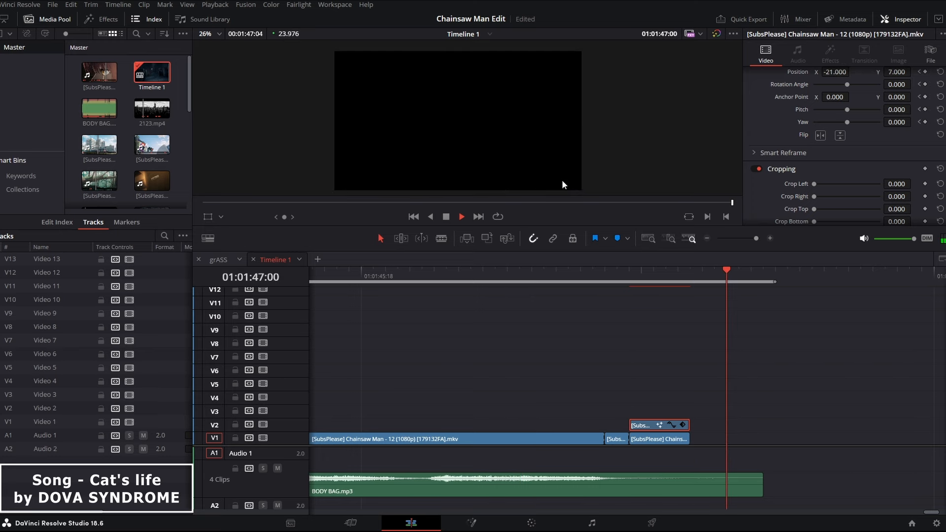
Step back and forth through the final V2 clip up to 01:01:46:20 to examine its keyframed movement
click(635, 277)
key(Left)
key(Right)
key(Right)
key(Right)
key(Right)
key(Right)
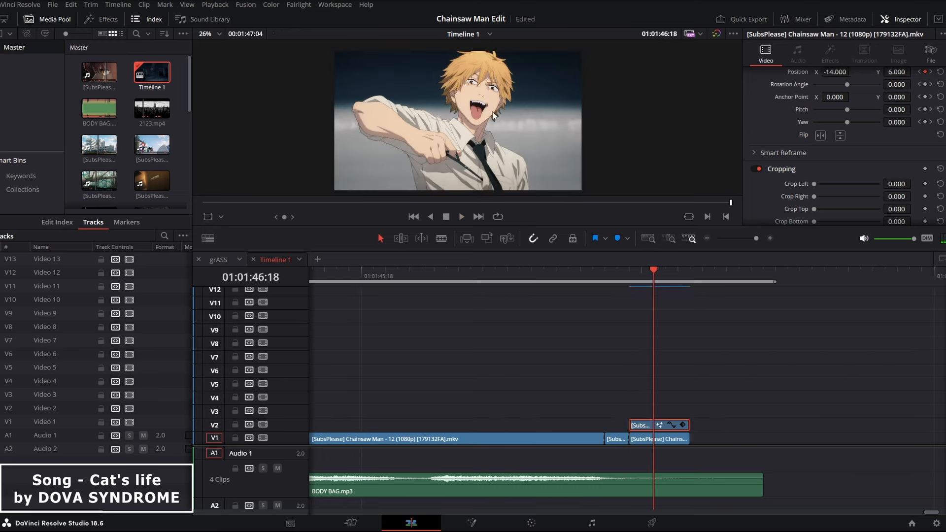
key(Left)
key(Left)
key(Right)
key(Right)
key(Right)
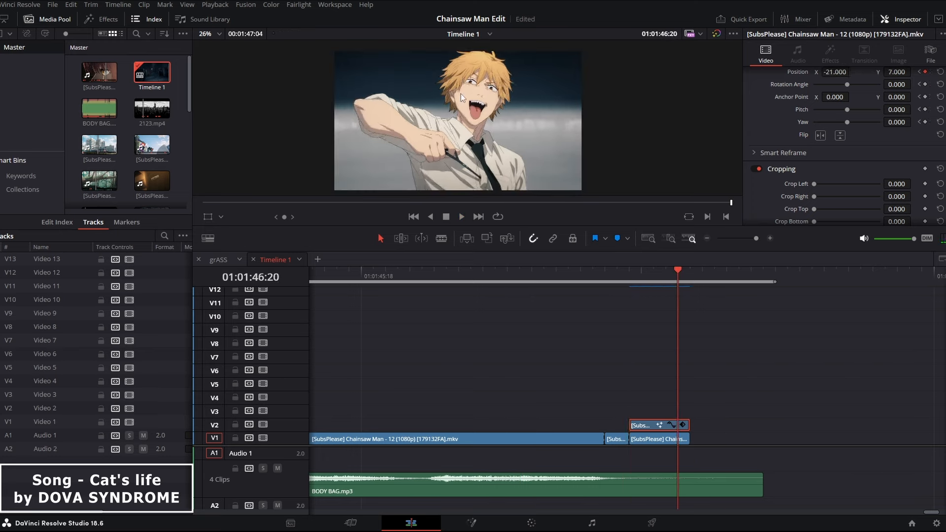
Inspect the first A2 clip's audio settings at the timeline start and play its source footage
key(Left)
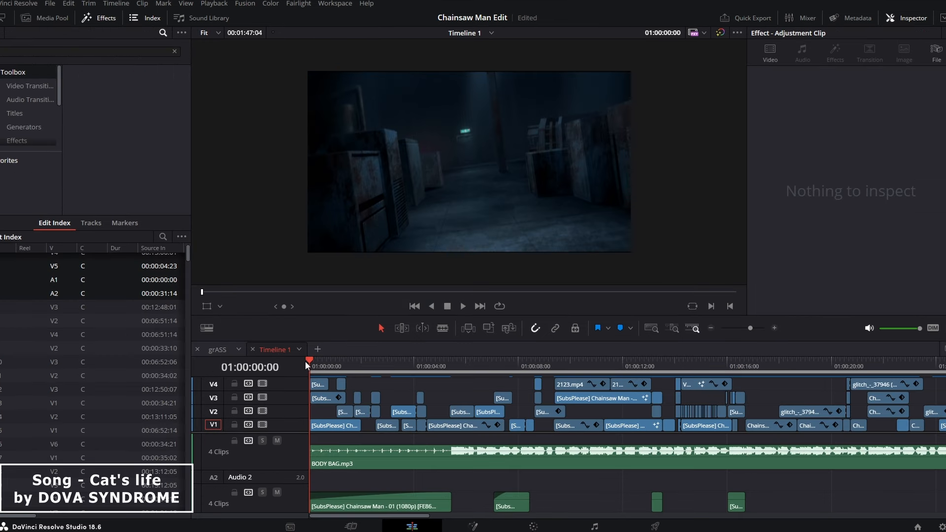
click(384, 502)
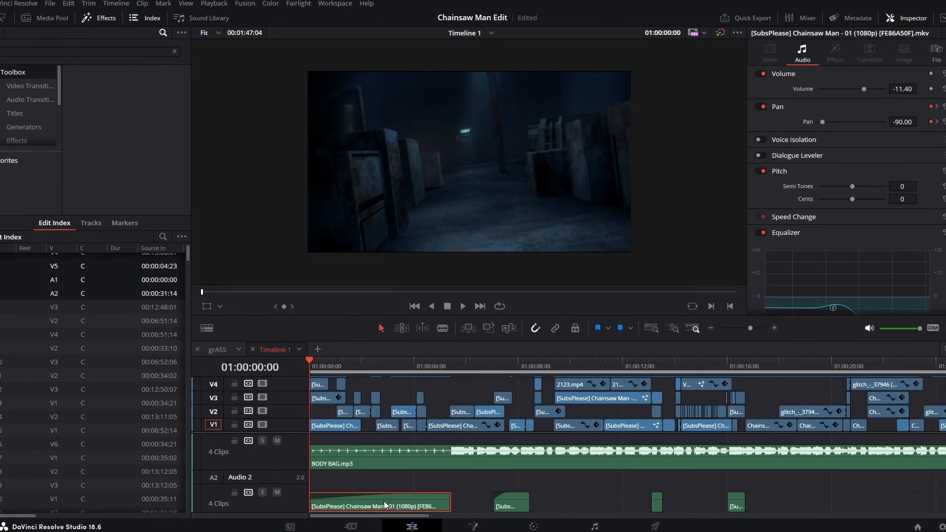
double_click(371, 498)
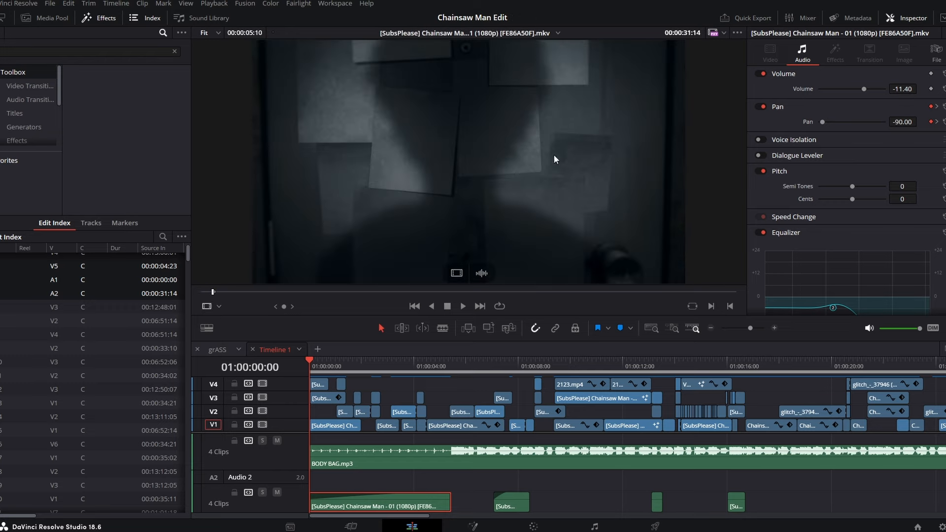
click(398, 484)
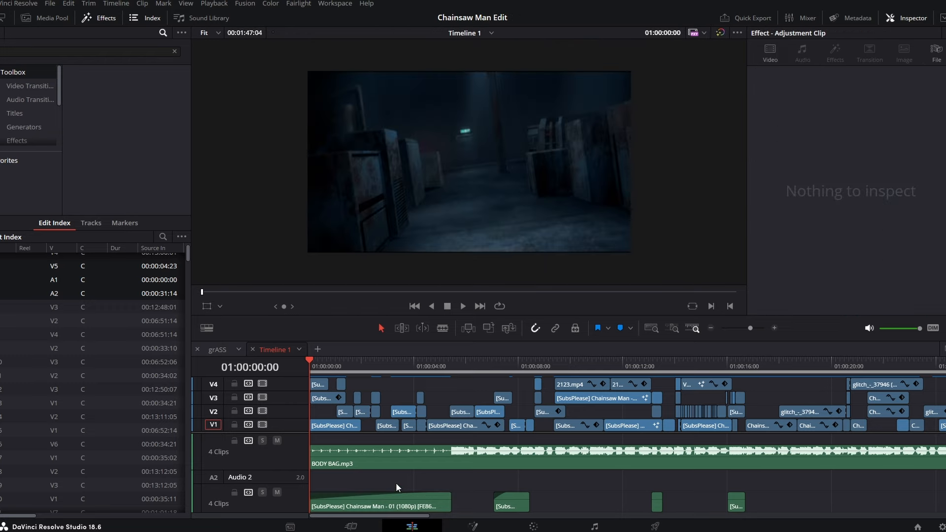
double_click(421, 504)
key(space)
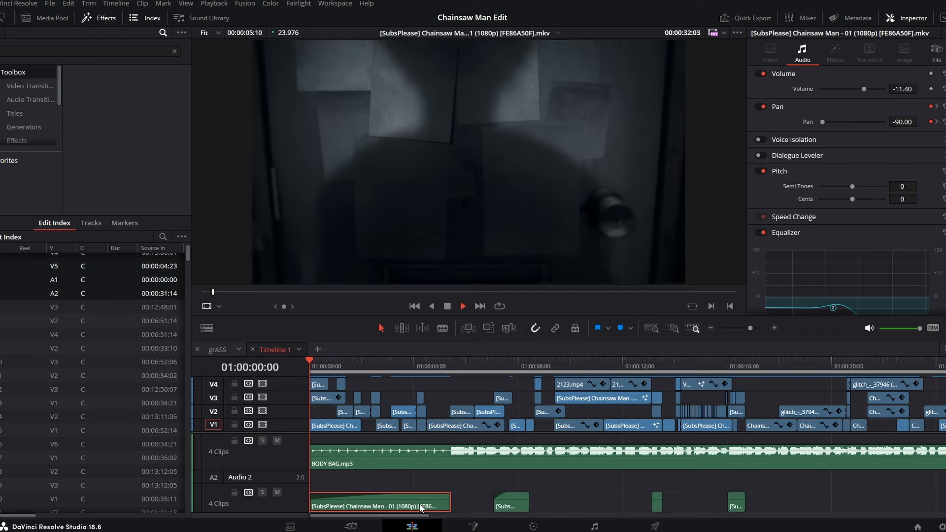
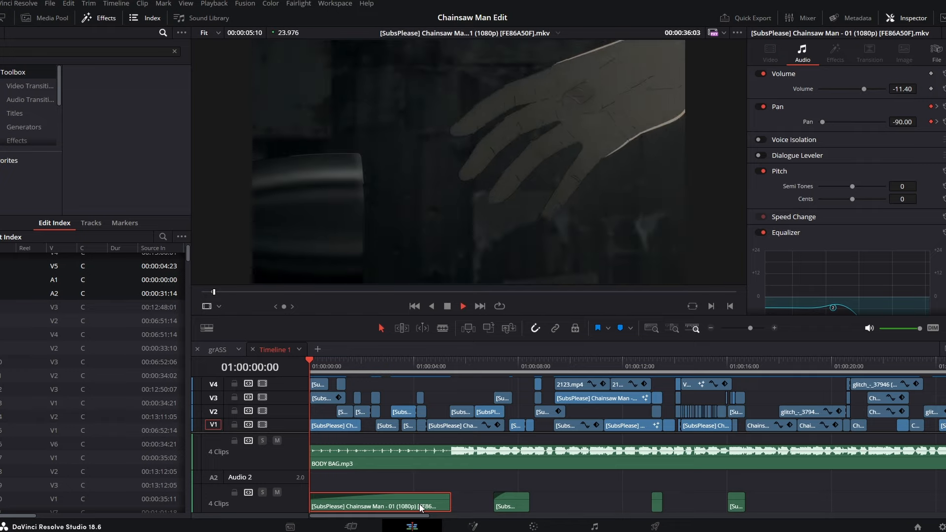
Inspect BODY BAG.mp3's audio settings and play the timeline opening from 01:00:00:00 to about 01:00:05:08
drag(311, 368, 318, 371)
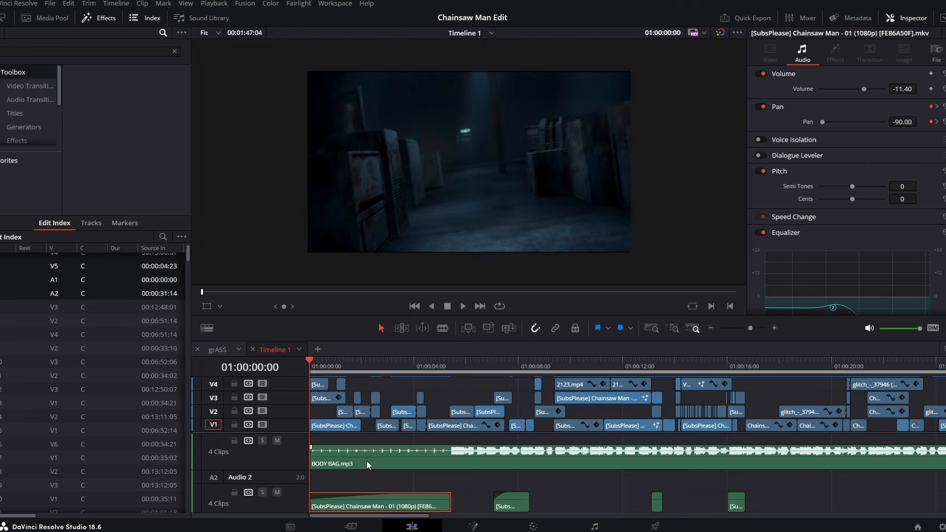
click(321, 458)
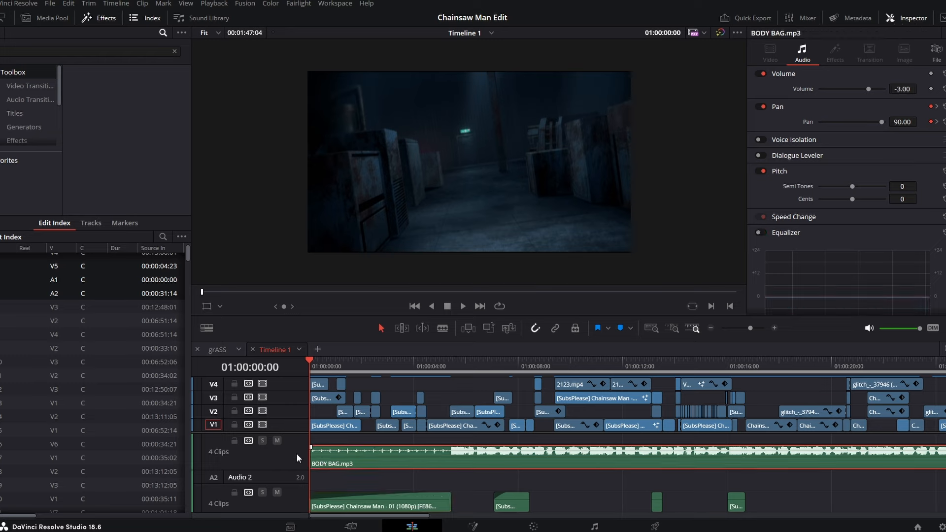
key(space)
click(363, 472)
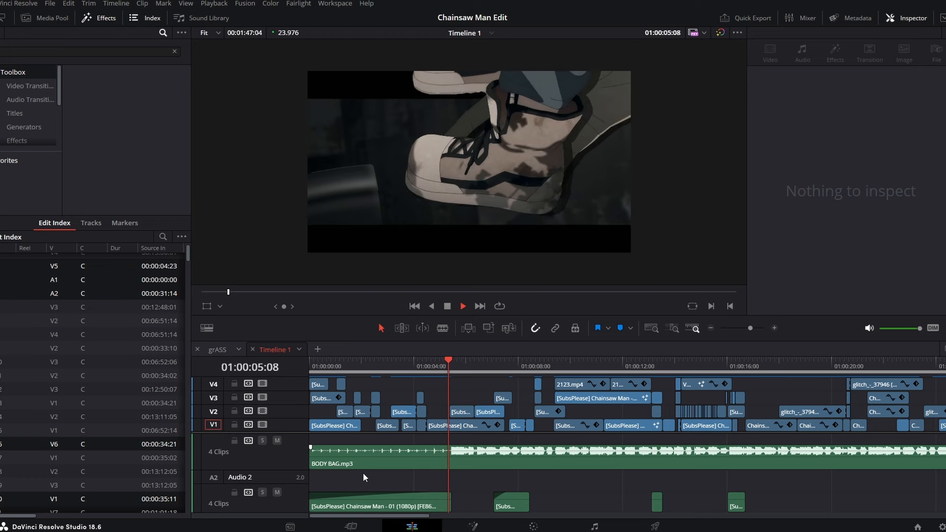
key(space)
Go to the second A2 clip around 01:00:07:05, inspect its audio settings and replay that section
click(445, 363)
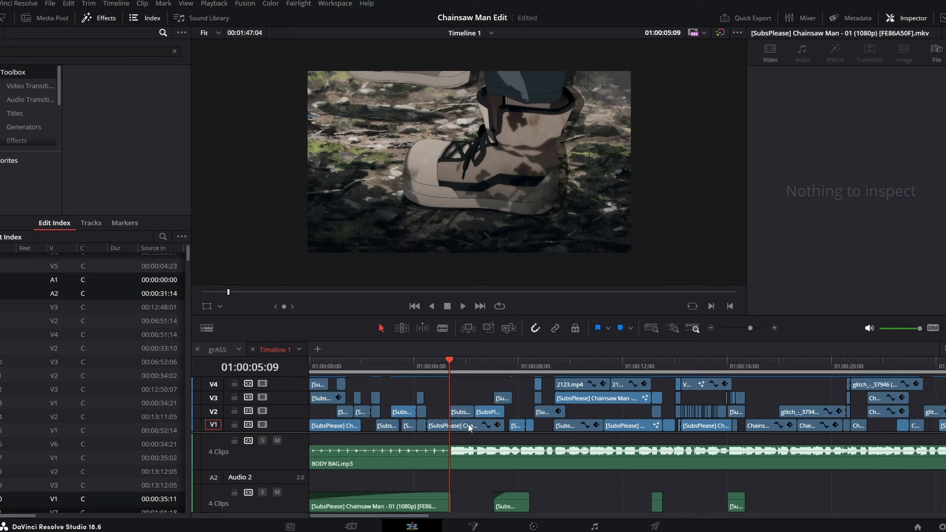
click(497, 364)
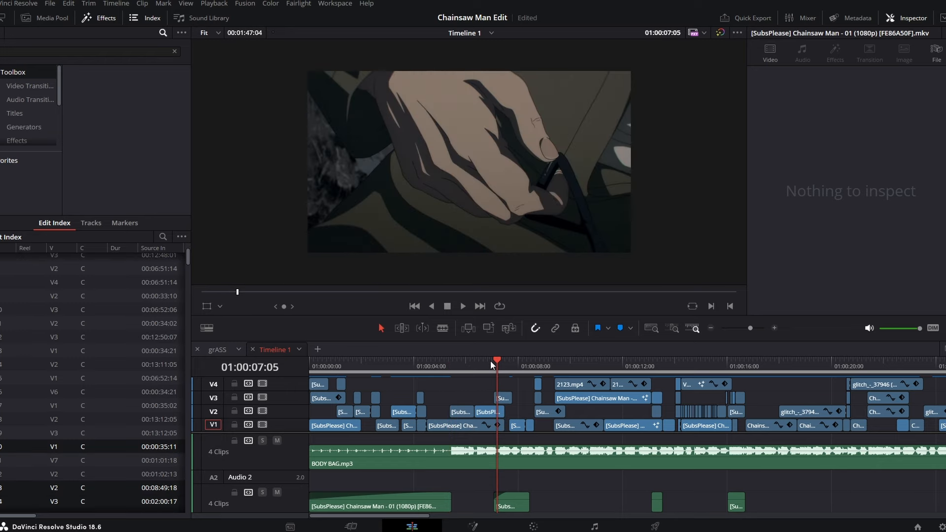
click(513, 500)
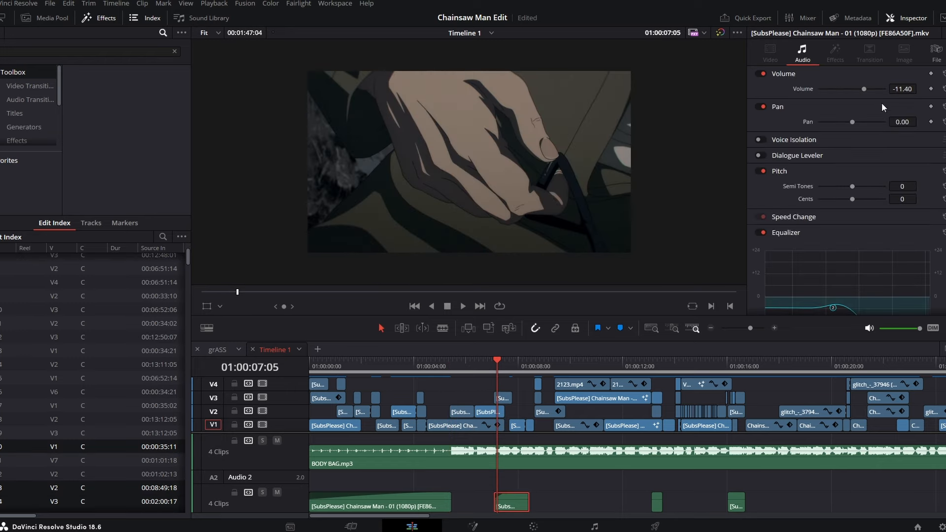
key(space)
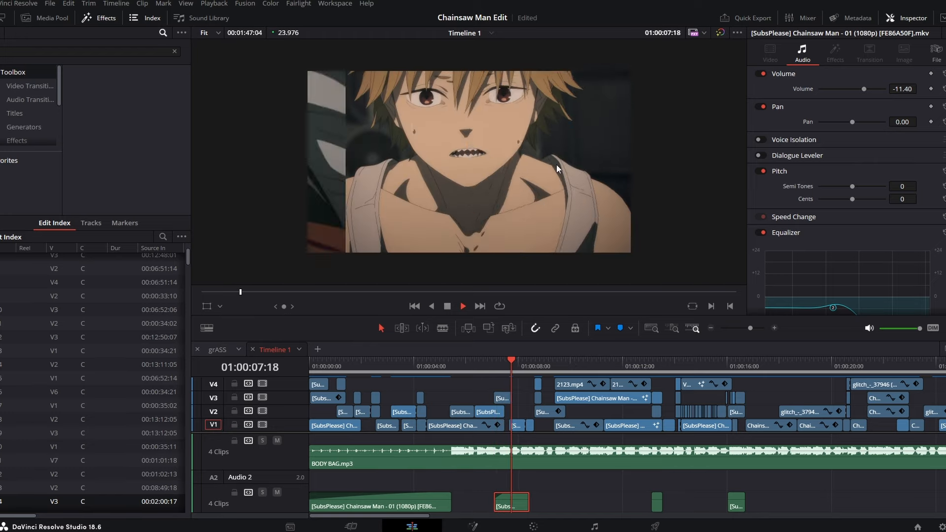
click(493, 366)
key(space)
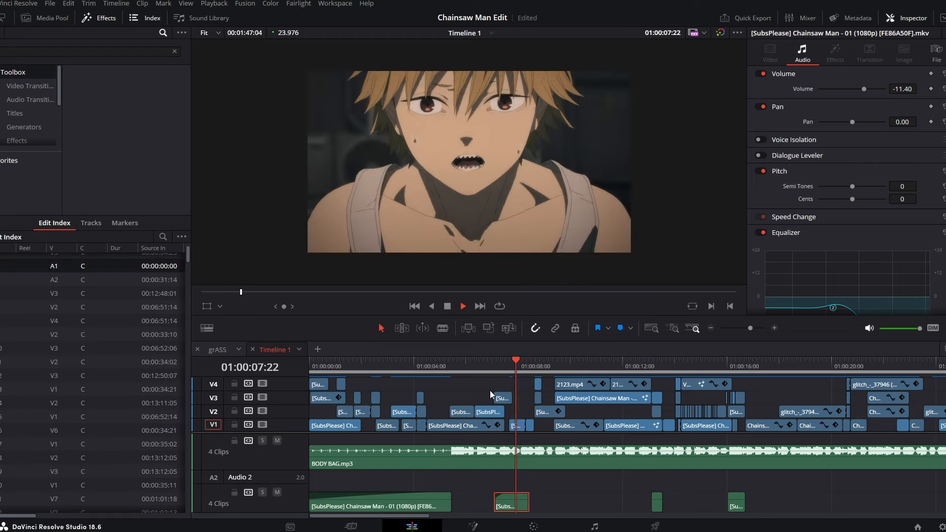
click(478, 364)
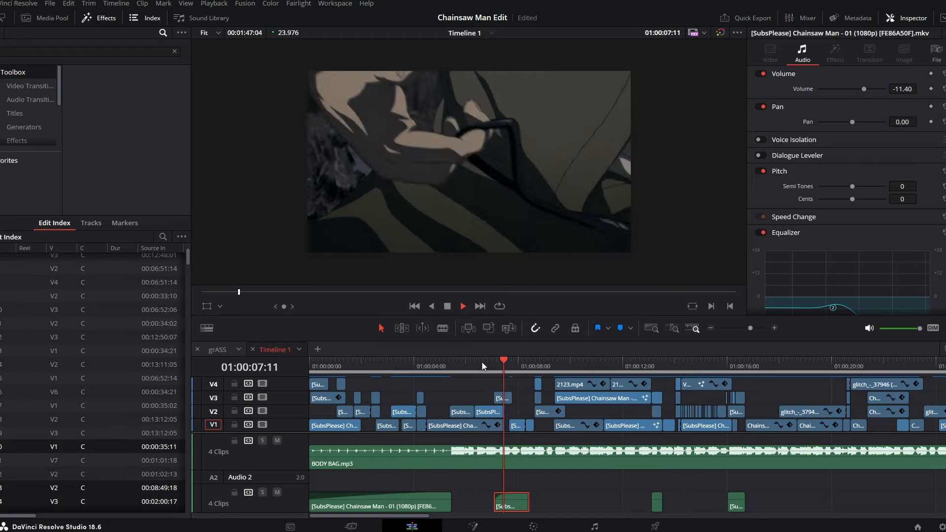
key(space)
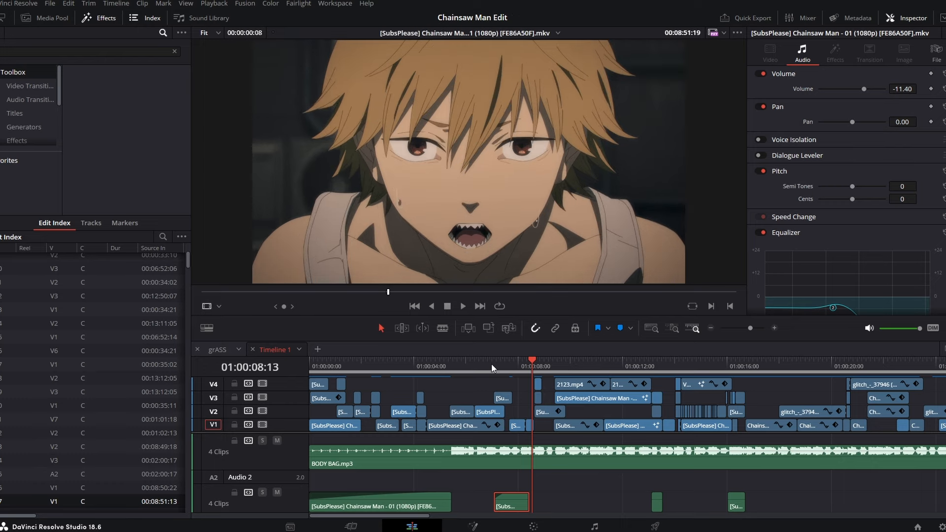
Open the second A2 clip's source at 01:00:07:02 and play it
click(492, 366)
double_click(514, 507)
key(space)
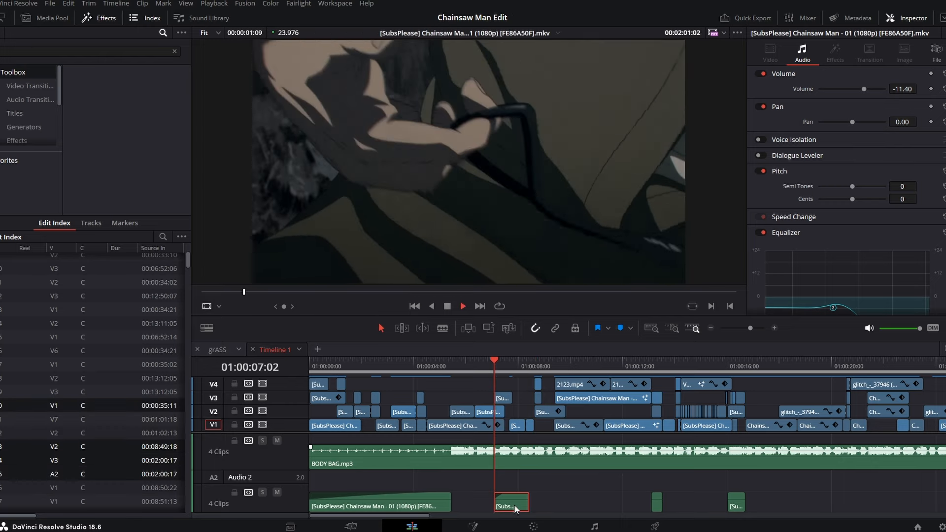
Adjust the second A2 clip's Equalizer Band 3 to a frequency of 1k4 and a gain of -19.2
click(515, 501)
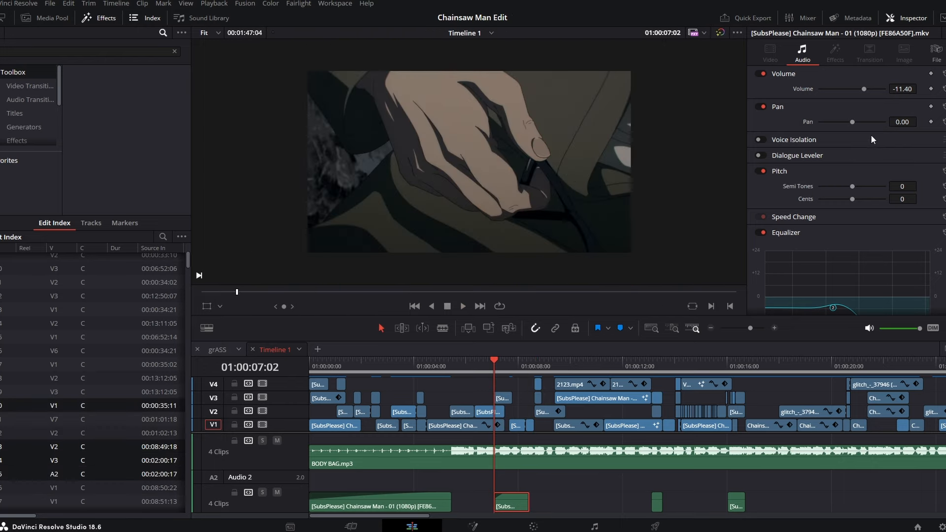
scroll(876, 172, down, 3)
scroll(867, 222, up, 3)
scroll(900, 90, down, 3)
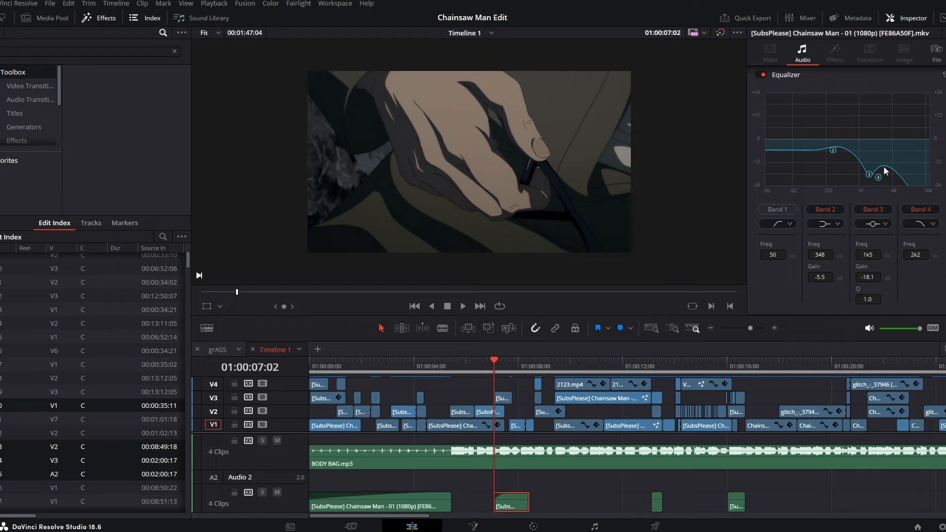
drag(869, 175, 867, 176)
Return to 01:00:00:00, inspect the first A2 clip's Pan and Equalizer settings, and play the opening
drag(490, 358, 401, 365)
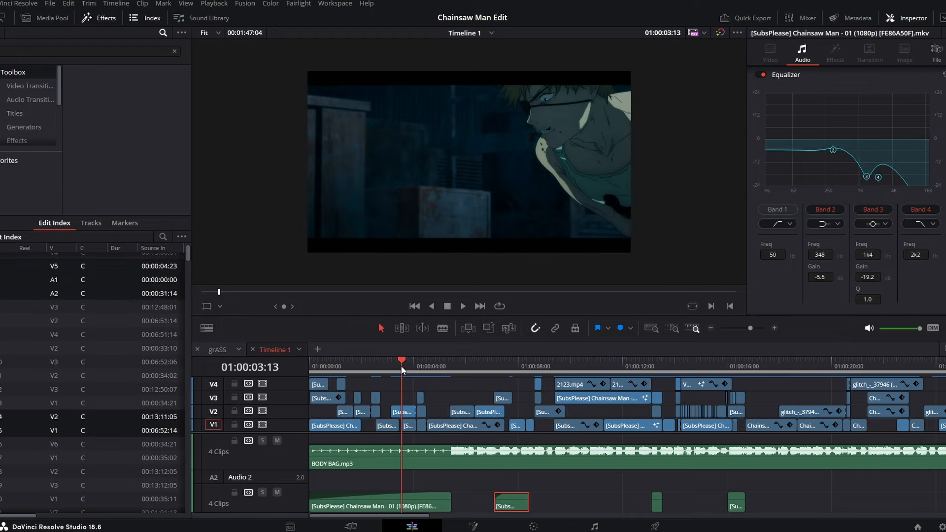
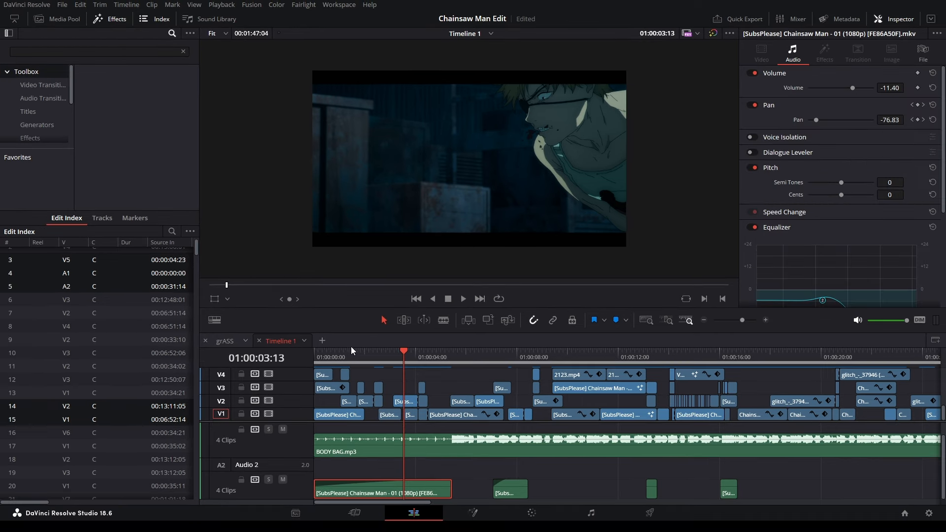
key(Home)
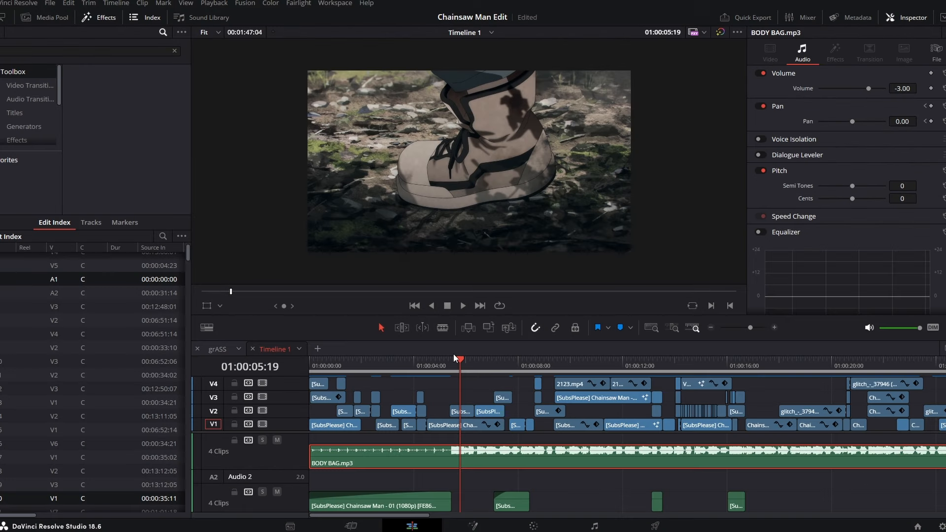
drag(455, 357, 307, 361)
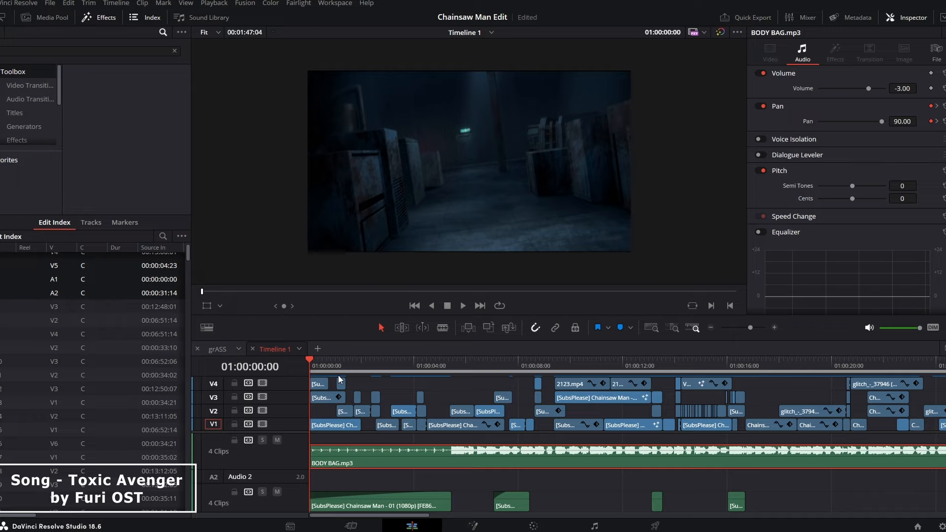
click(395, 506)
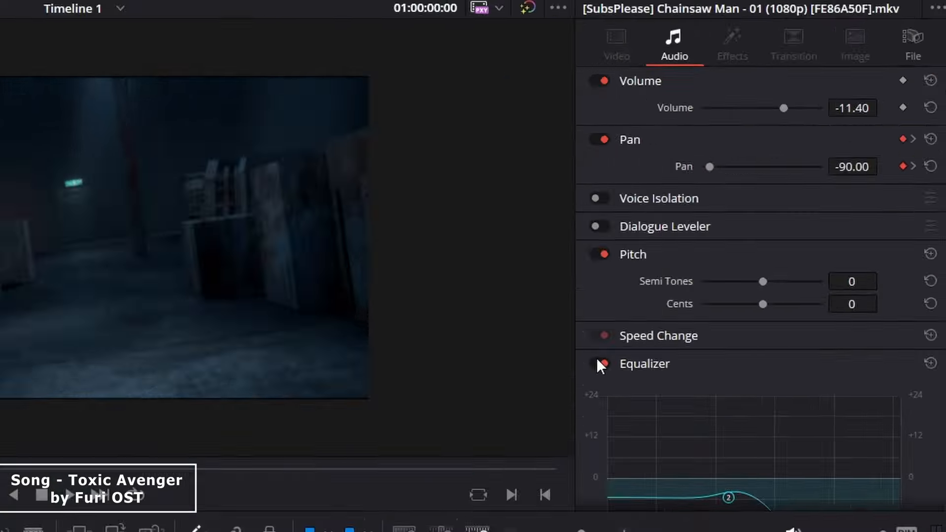
key(space)
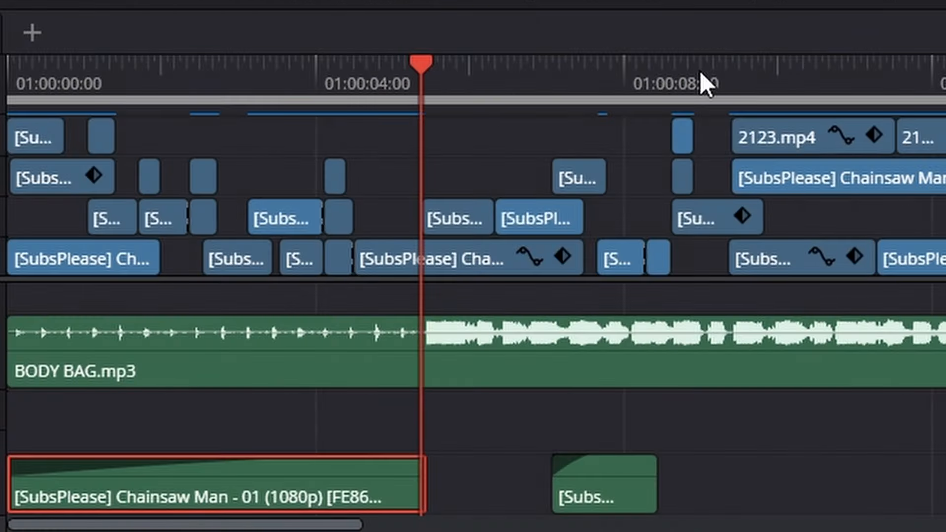
Select BODY BAG.mp3 and step back through its Pan keyframes to 01:00:02:03
drag(411, 97, 348, 98)
click(373, 333)
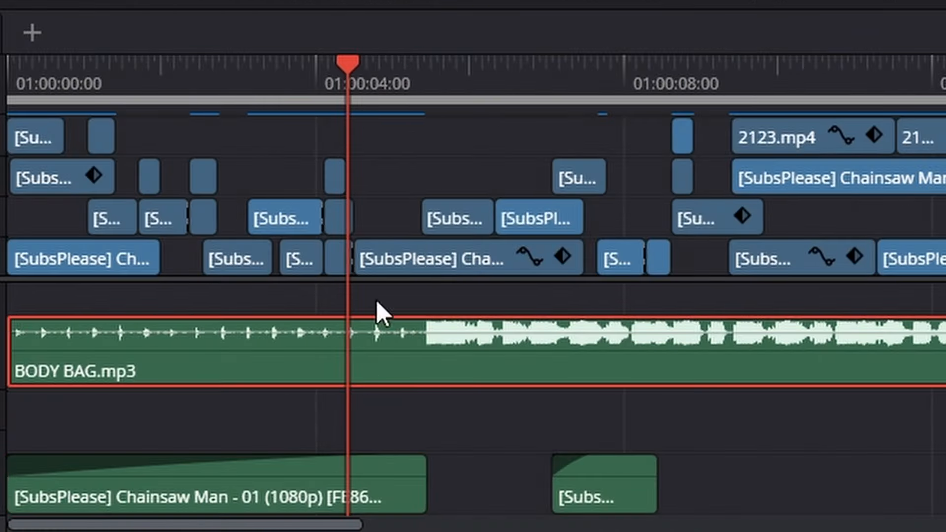
drag(353, 61, 242, 72)
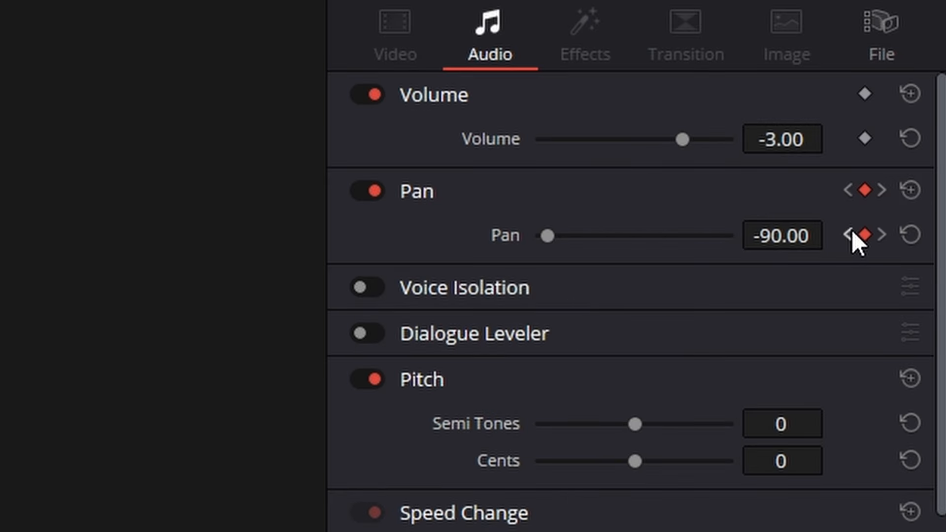
click(850, 234)
click(850, 233)
click(851, 233)
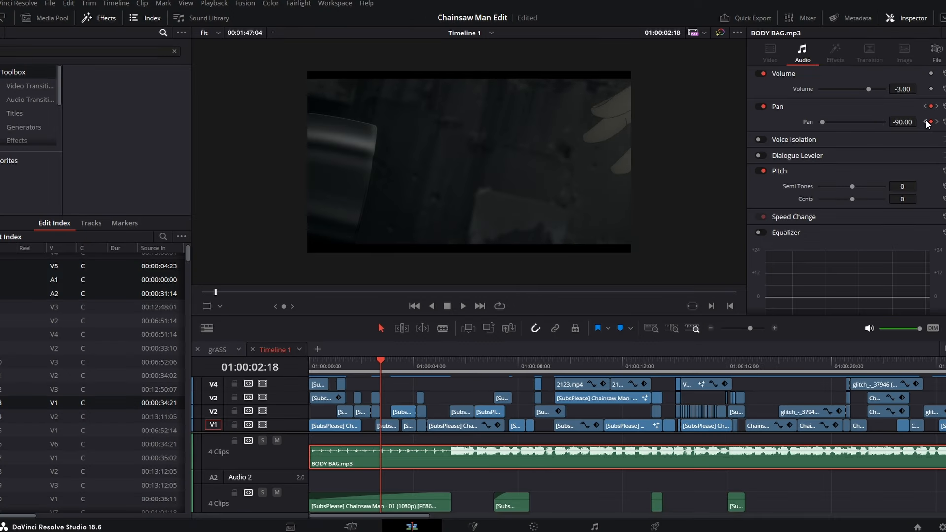
click(850, 233)
click(850, 233)
click(926, 122)
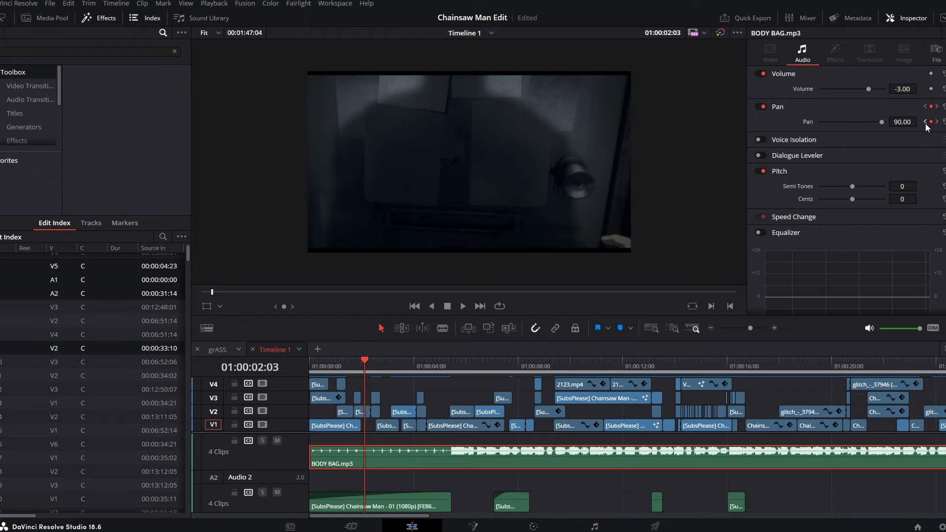
Step forward through BODY BAG.mp3's next Pan keyframes, and replay the opening from 01:00:00:00
click(937, 123)
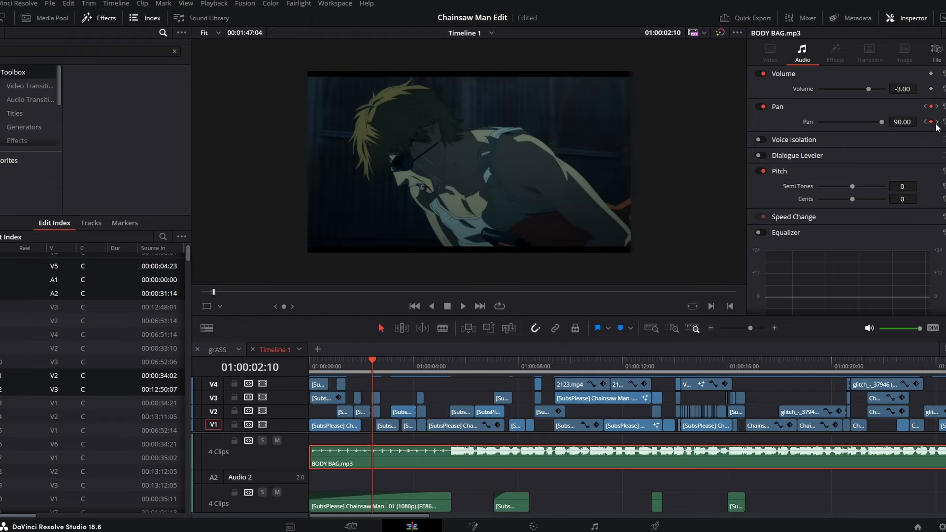
click(937, 123)
drag(380, 369, 312, 370)
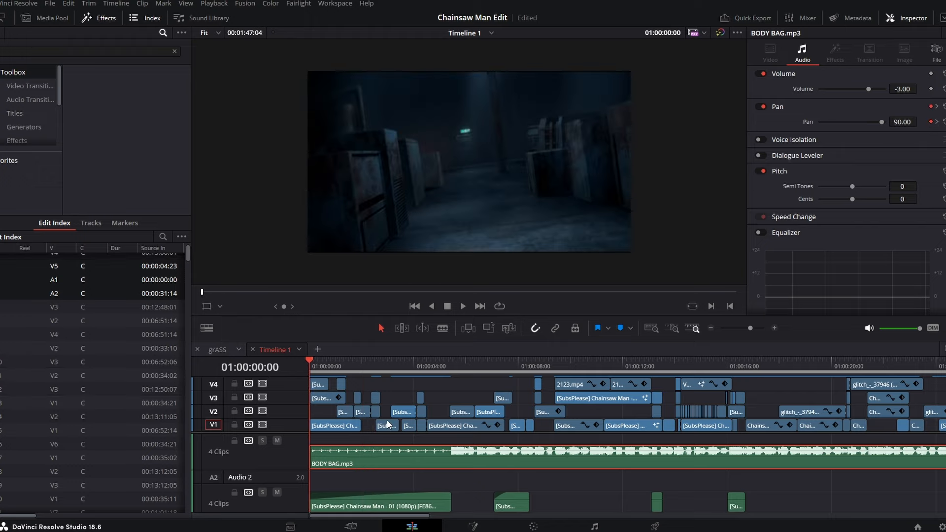
key(space)
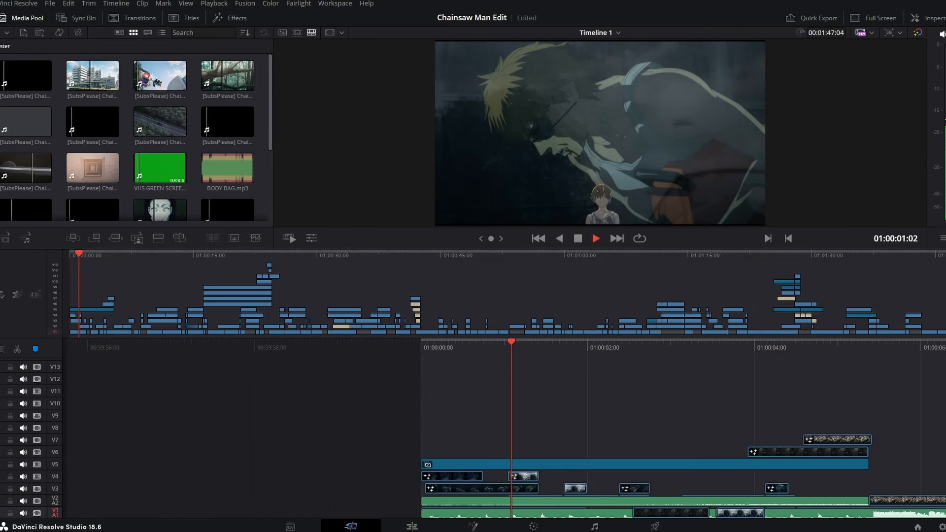